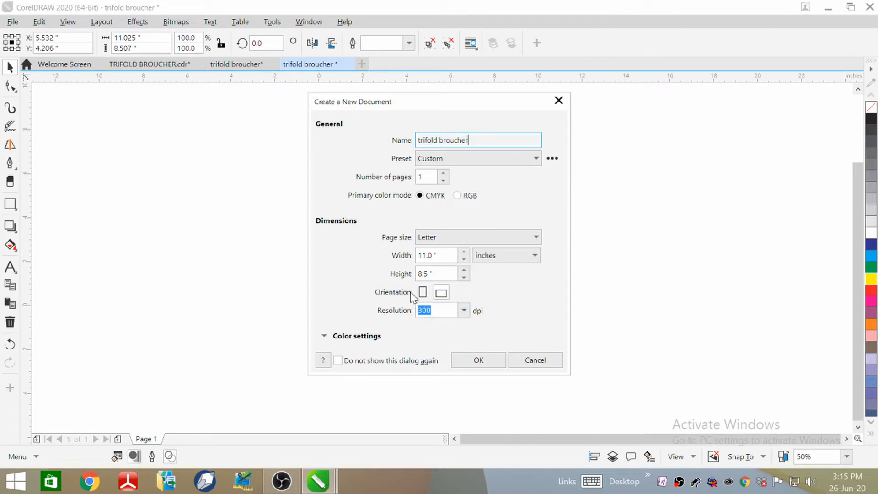
Create the landscape Letter document and add a page-sized rectangle with a light grey fill.
click(478, 360)
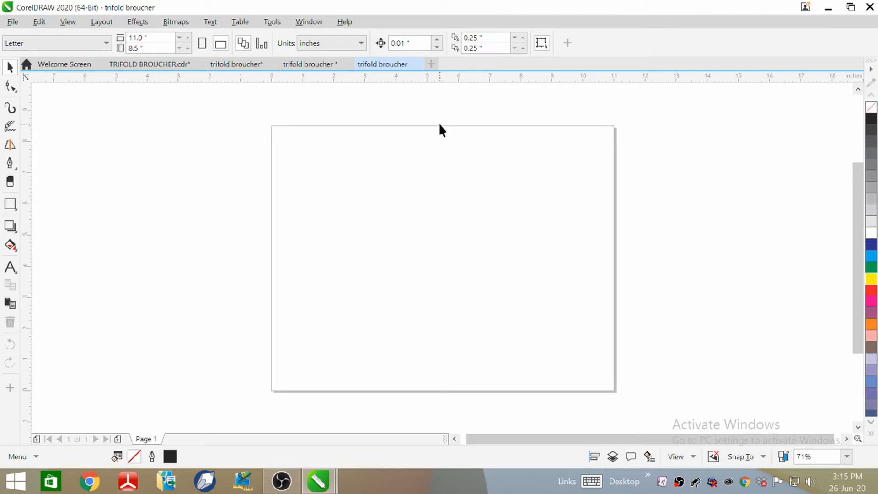
double_click(10, 204)
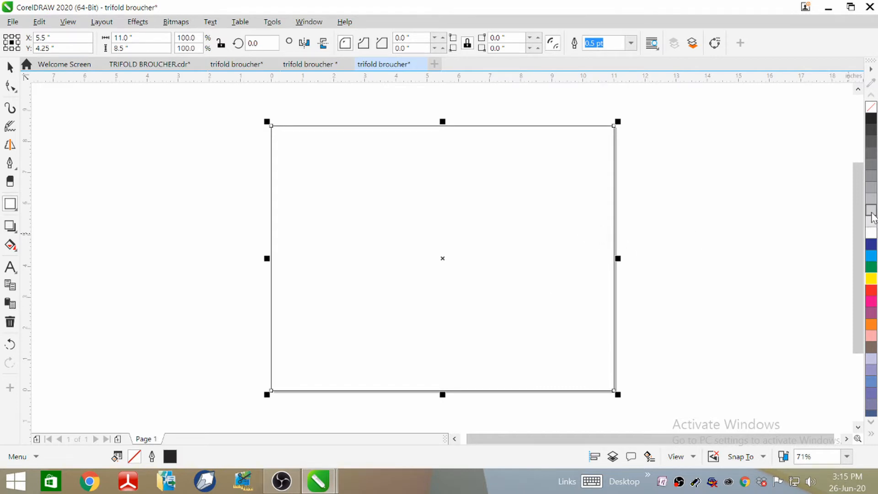
click(871, 215)
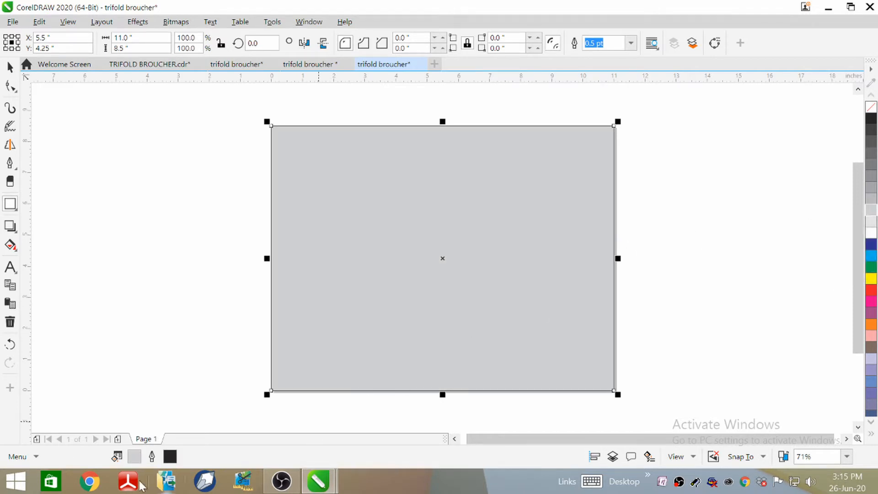
Apply a linear fountain fill to the page rectangle, running from light grey at its left edge to white at its right edge.
click(10, 246)
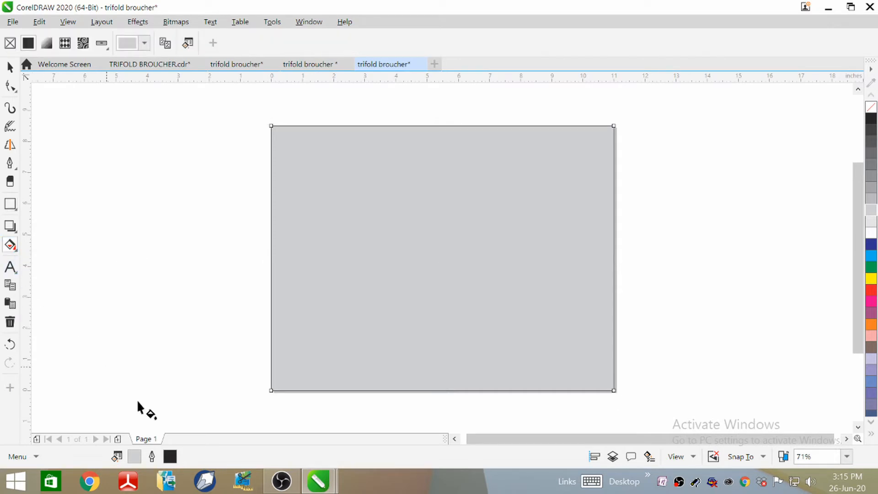
drag(282, 192, 615, 187)
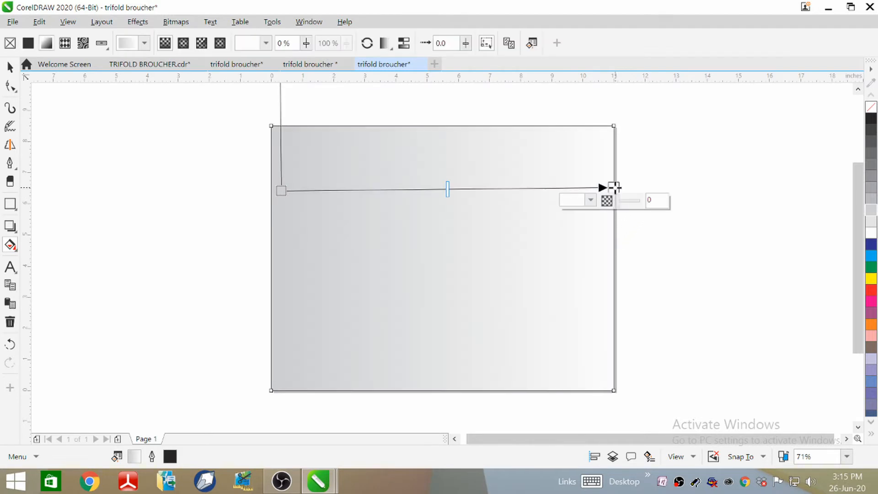
click(591, 200)
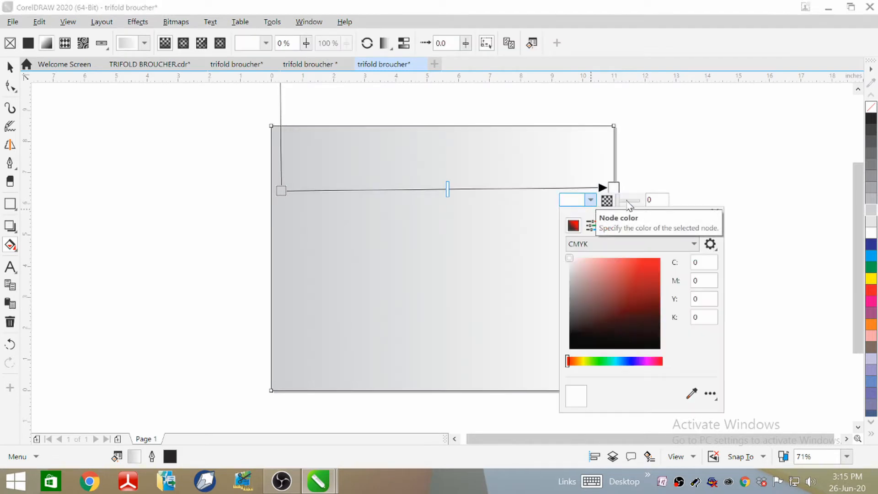
click(714, 212)
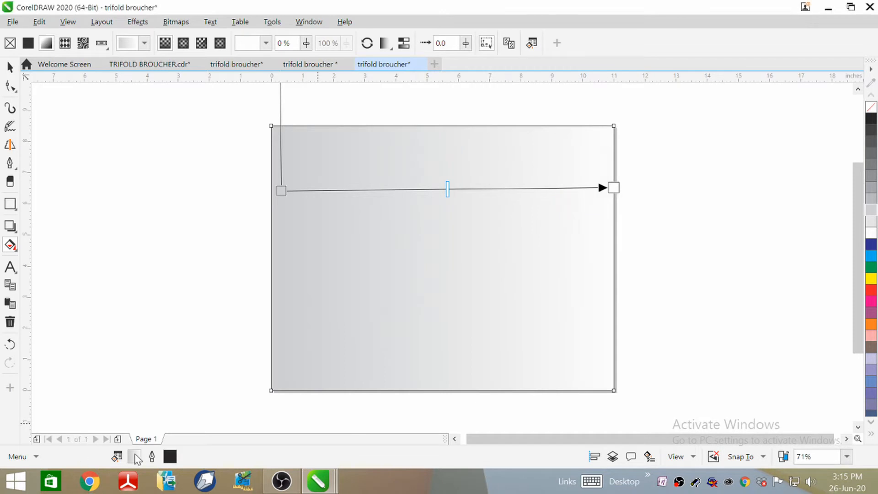
Adjust the page rectangle's fountain fill so the grey-to-white blend runs almost horizontally at about mid-height.
double_click(118, 456)
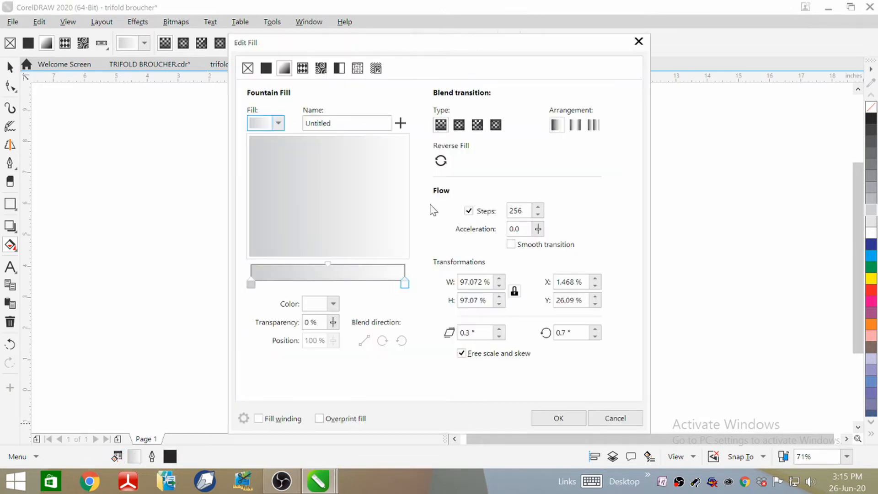
click(564, 418)
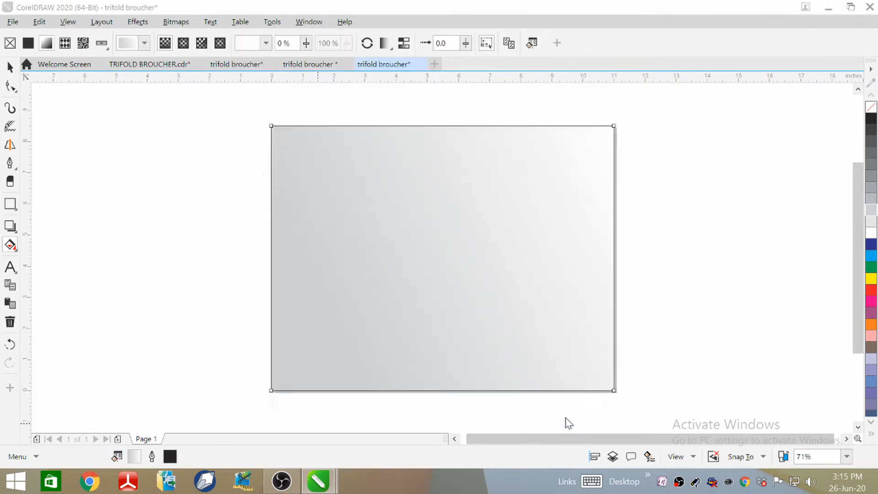
drag(602, 144, 620, 227)
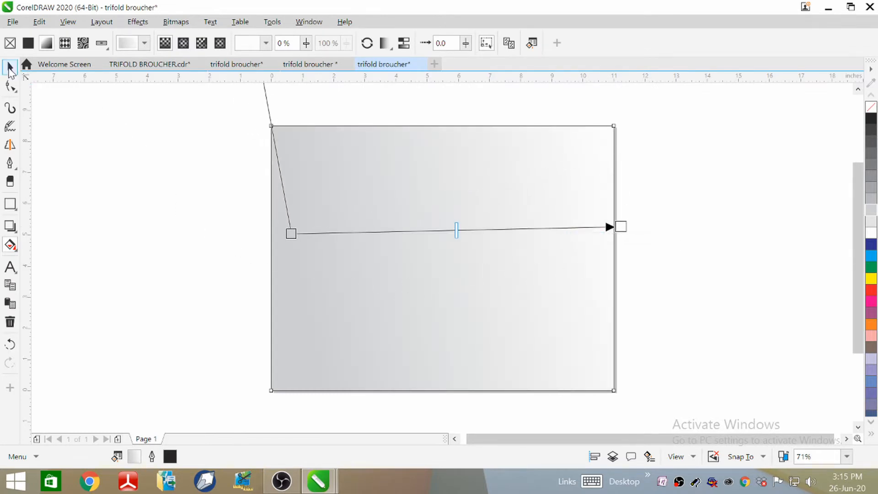
click(10, 67)
click(145, 147)
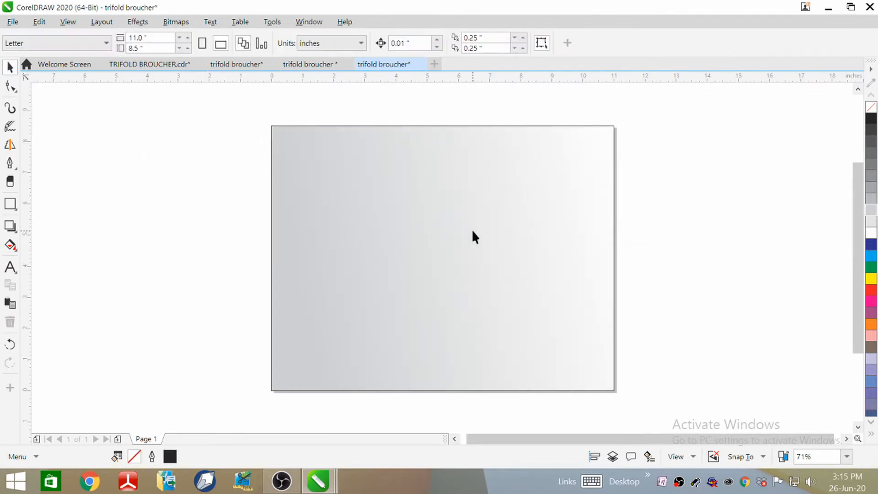
click(529, 258)
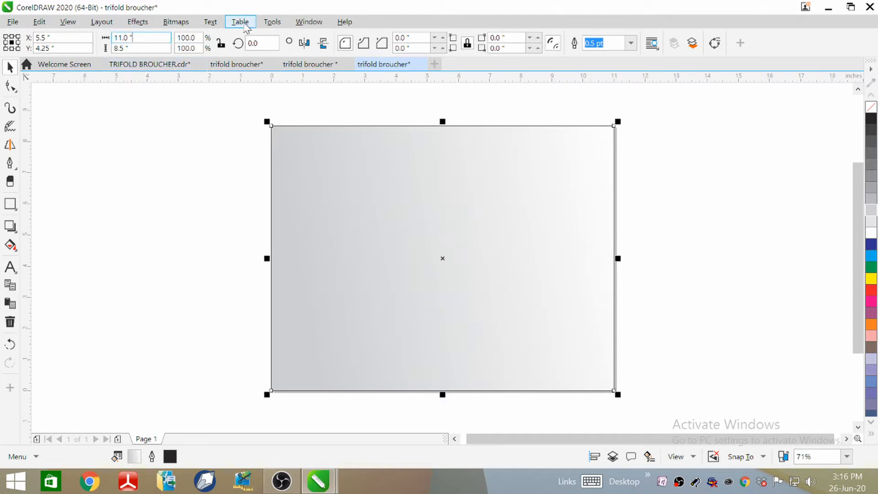
key(Return)
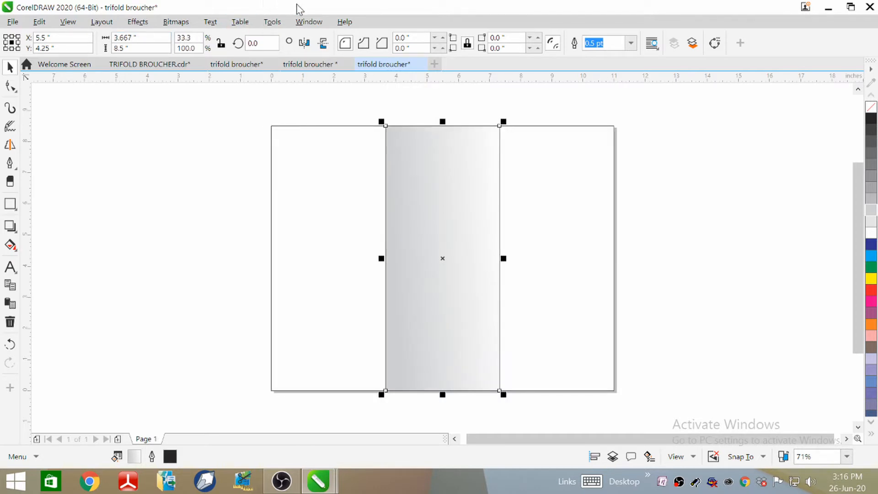
key(ctrl+z)
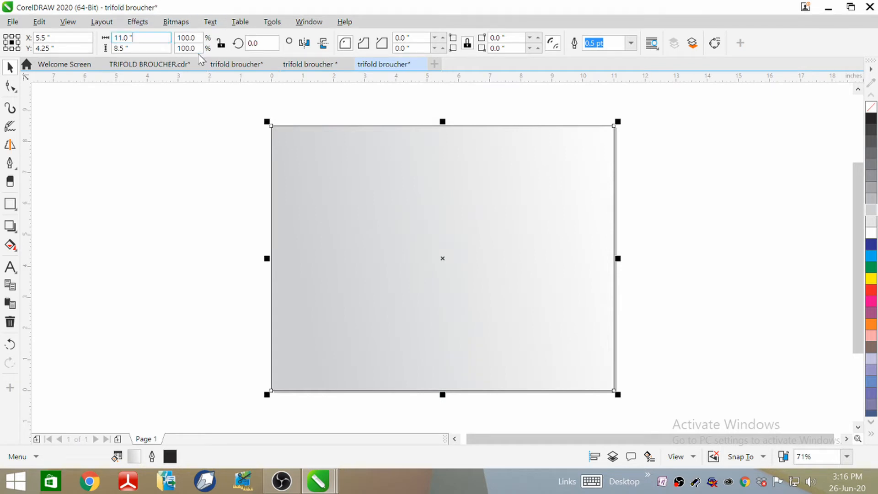
Set the width of a duplicate of the page rectangle to 11.0"/3, leaving the original full size behind it.
text(/)
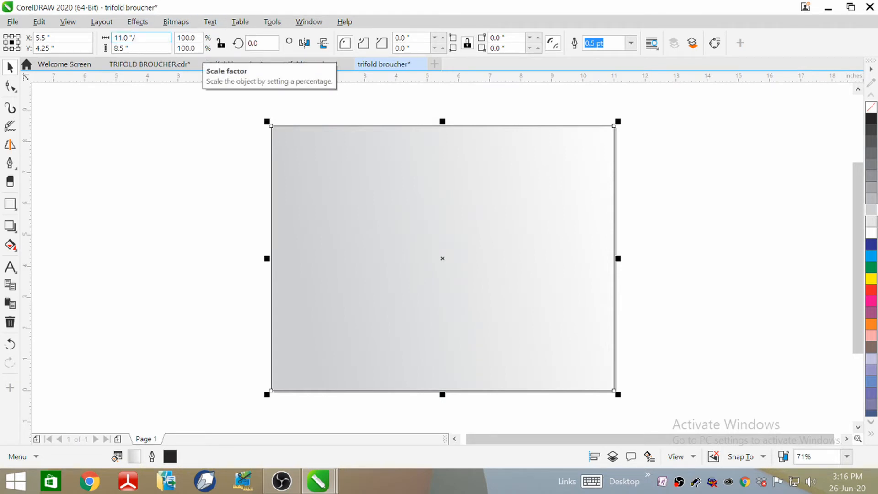
text(3)
key(Return)
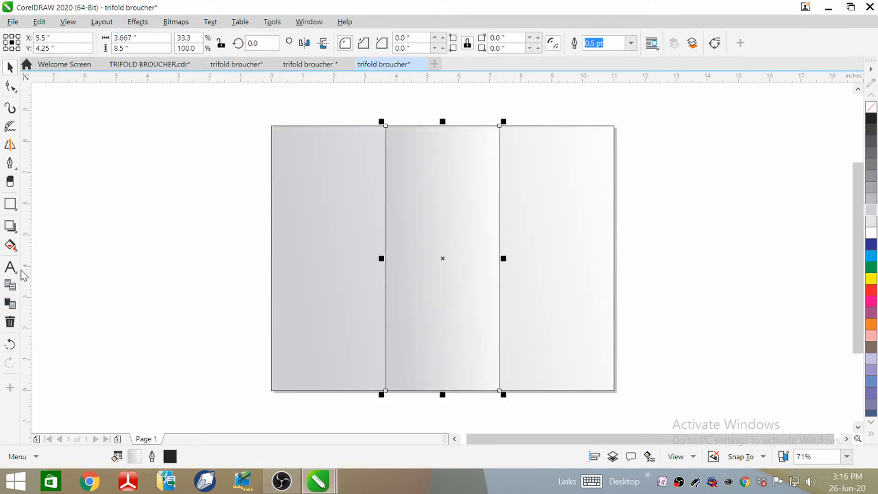
Place vertical guidelines along both sides of the narrow centre panel, at 3.667" and 7.333".
drag(26, 262, 385, 261)
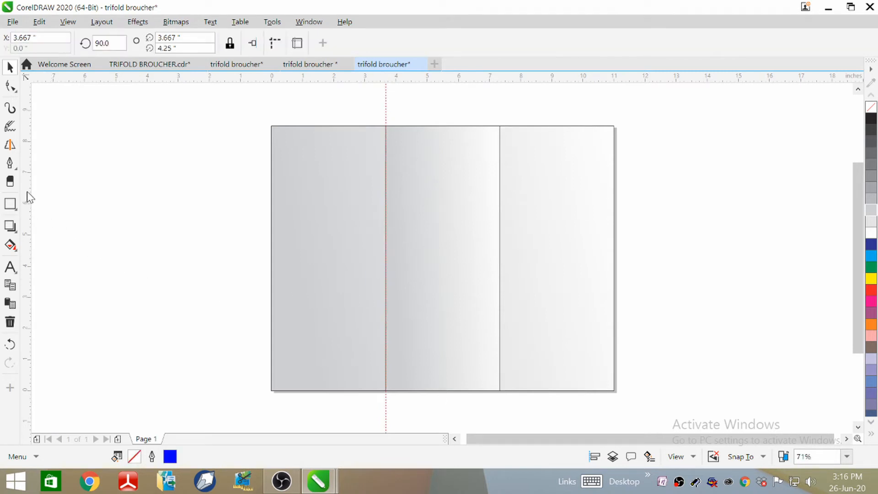
drag(27, 196, 265, 231)
drag(497, 246, 499, 246)
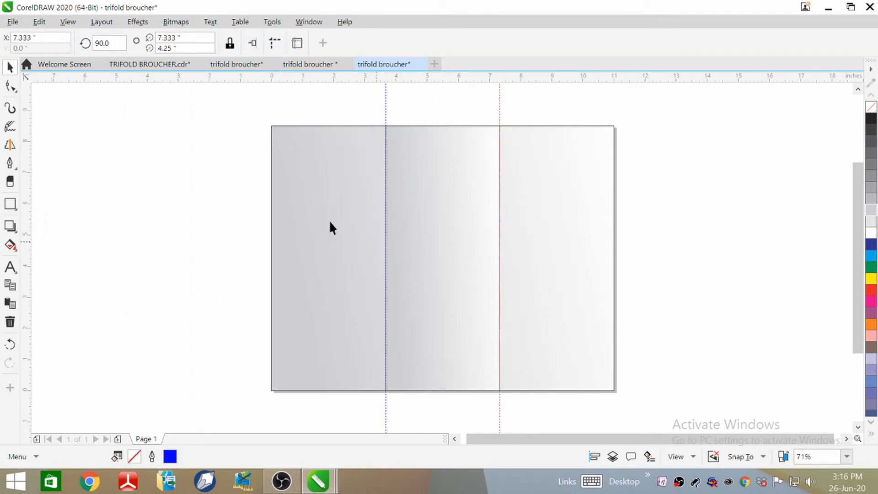
Move the narrow panel off the page to the blank area on its left, centred at about X -5.5" and Y 4.2".
click(454, 189)
drag(445, 212, 204, 224)
scroll(667, 158, down, 5)
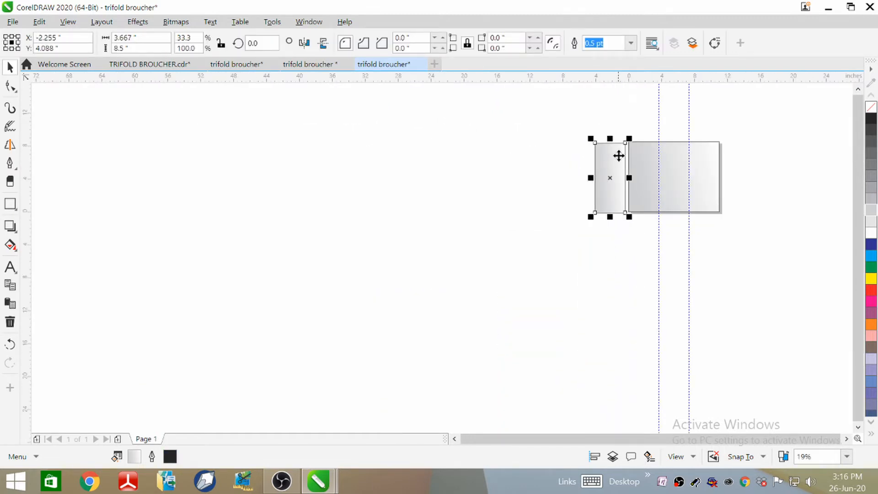
scroll(618, 156, up, 5)
scroll(432, 197, down, 3)
scroll(554, 187, up, 3)
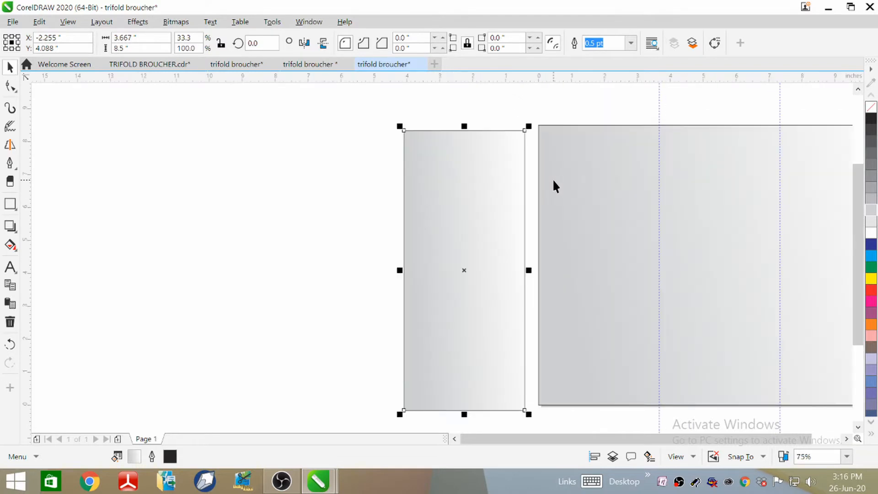
drag(476, 203, 370, 201)
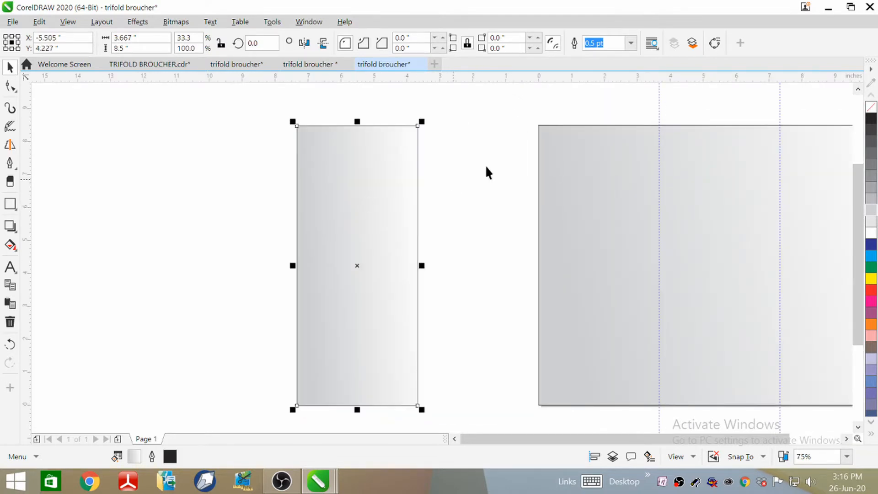
click(498, 167)
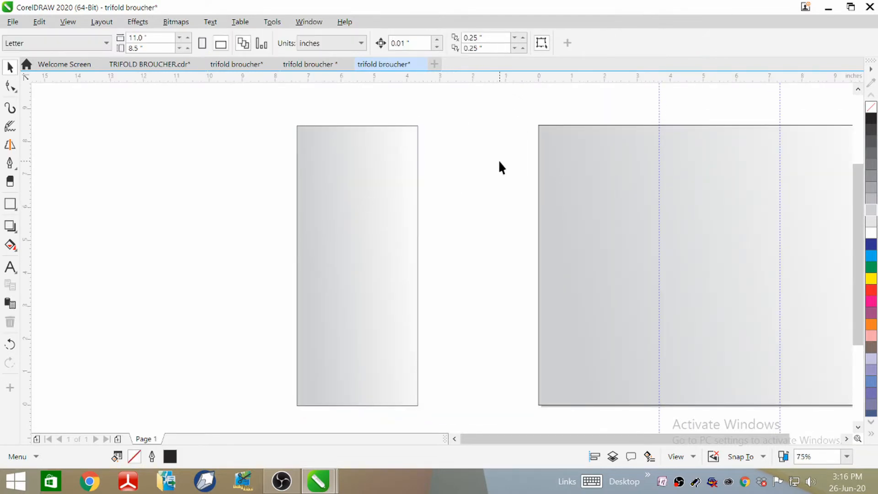
Draw a rectangle about 4.04" by 5.07" overlapping the upper part of the narrow panel and convert it to curves.
click(10, 204)
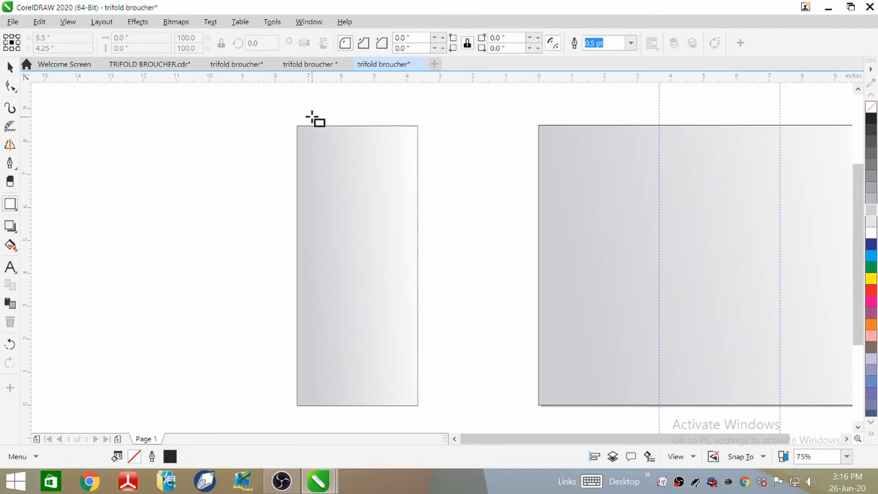
drag(291, 122, 425, 288)
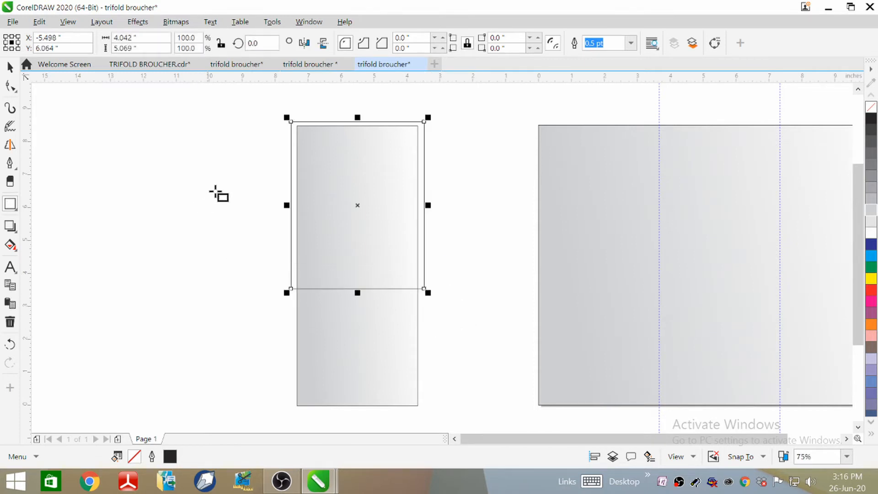
click(716, 44)
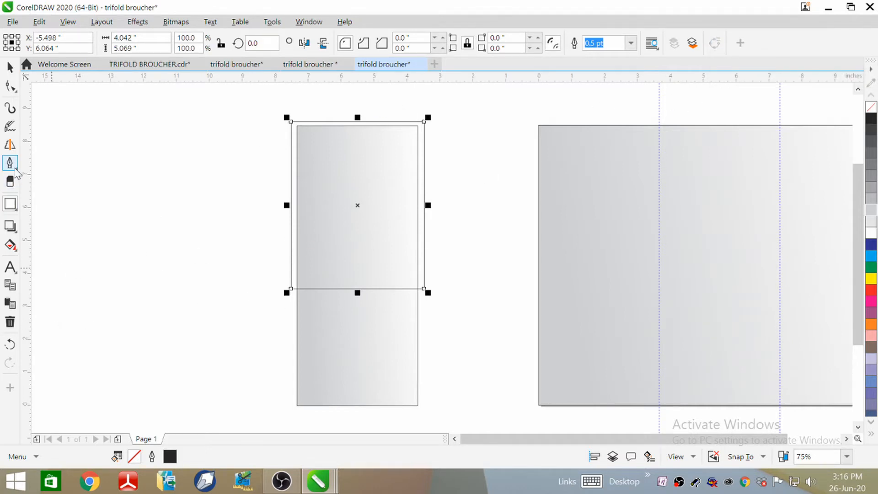
Raise the new shape's lower-right corner, bow its bottom edge upward into a curve, and fill the shape with yellow.
click(13, 90)
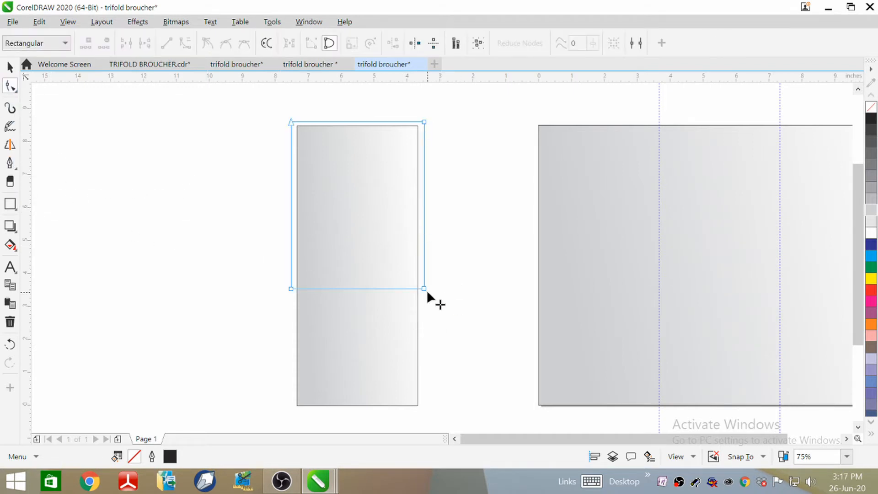
drag(424, 289, 423, 247)
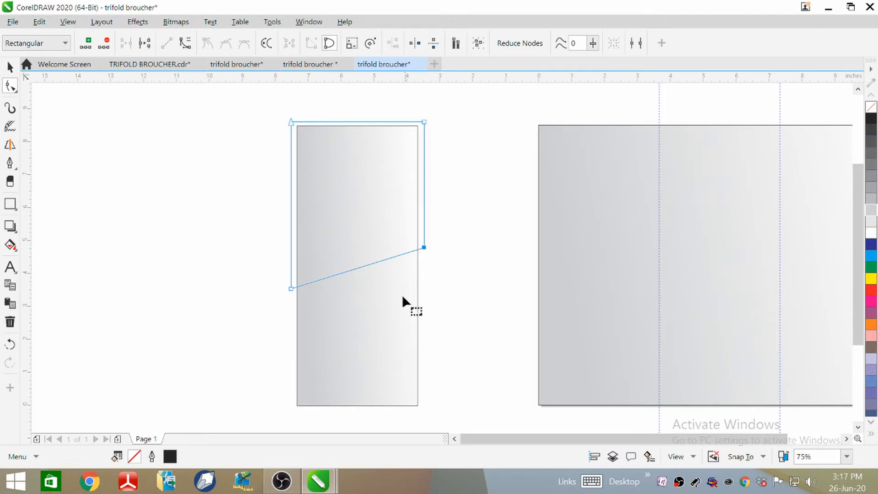
click(365, 266)
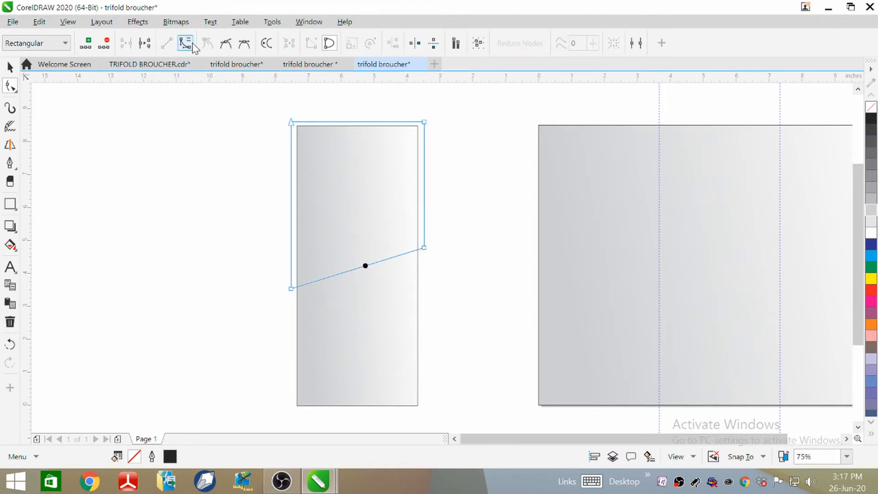
click(185, 43)
drag(366, 268, 359, 248)
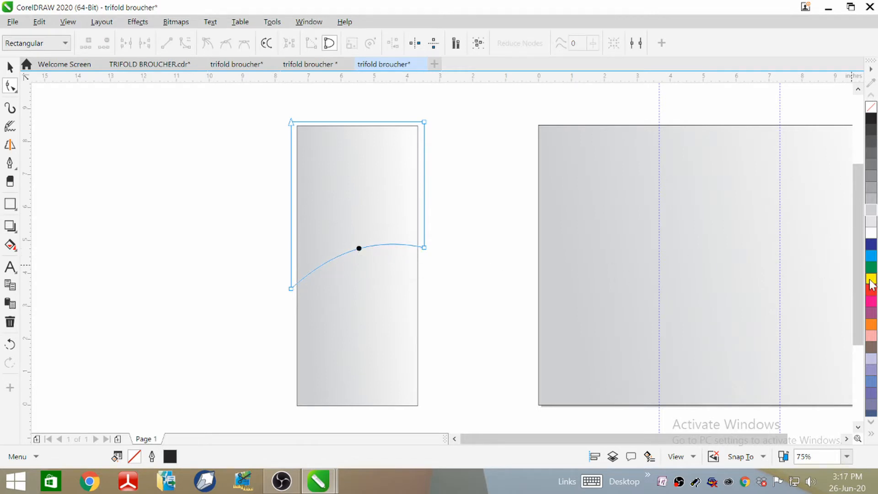
click(871, 278)
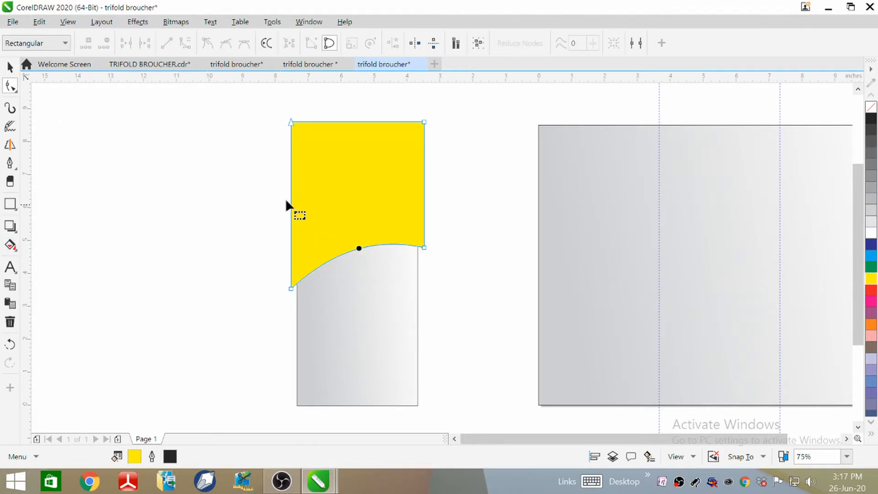
PowerClip the yellow shape inside the narrow grey panel and deselect the result.
click(9, 69)
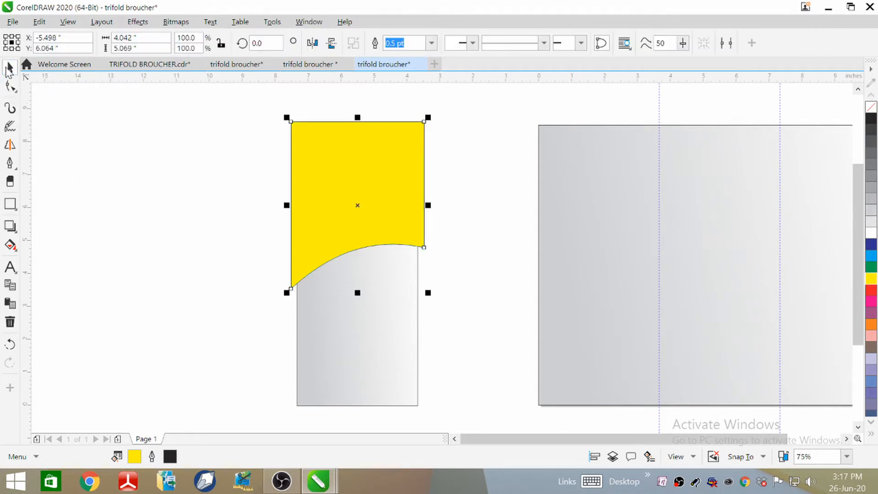
right_click(351, 159)
click(395, 113)
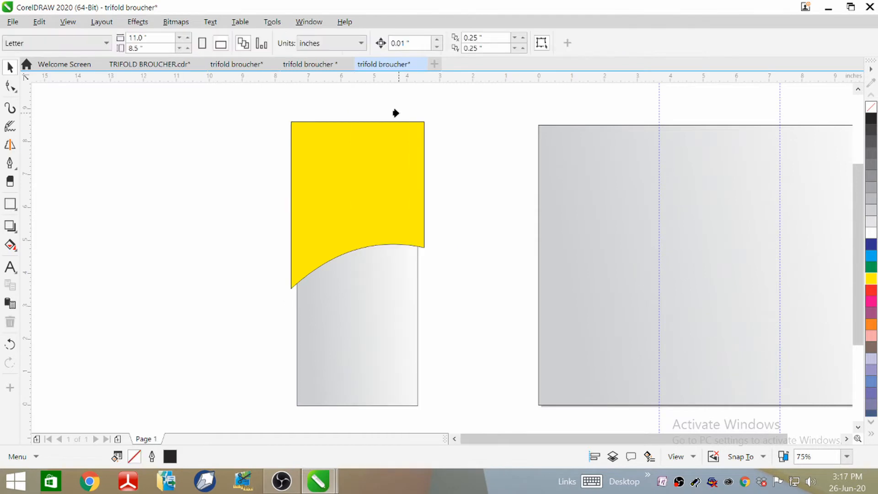
click(292, 301)
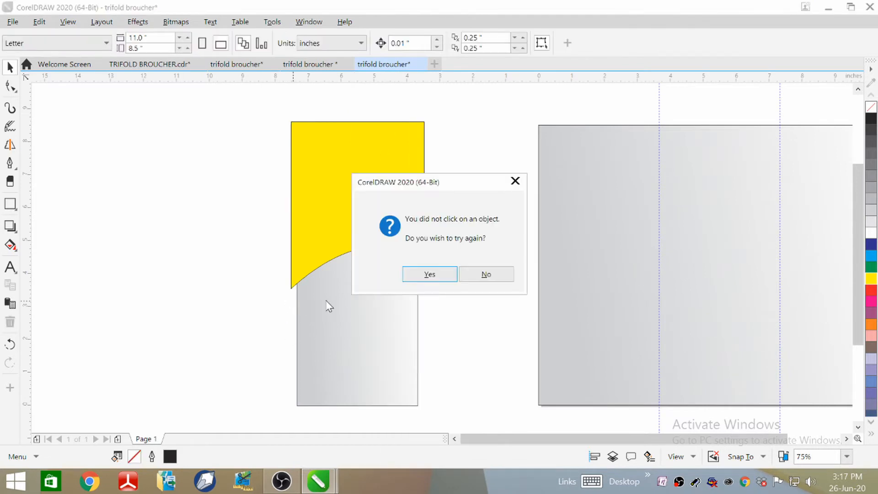
click(406, 276)
click(294, 299)
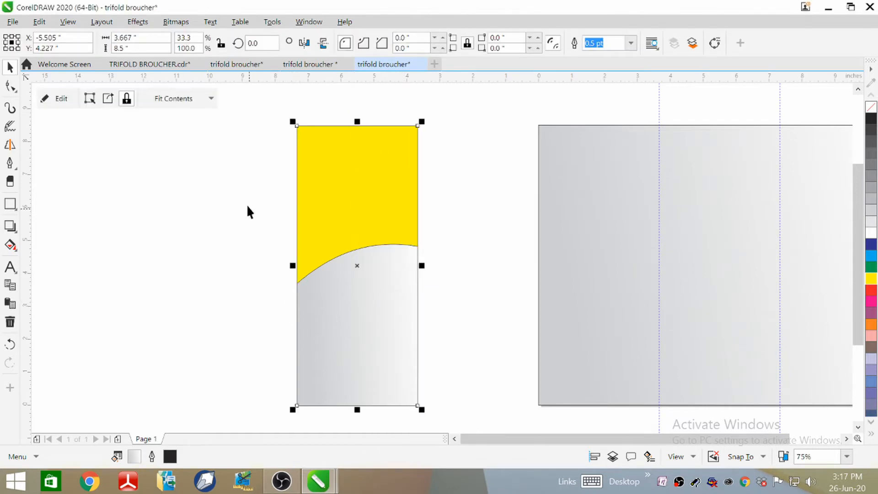
click(208, 142)
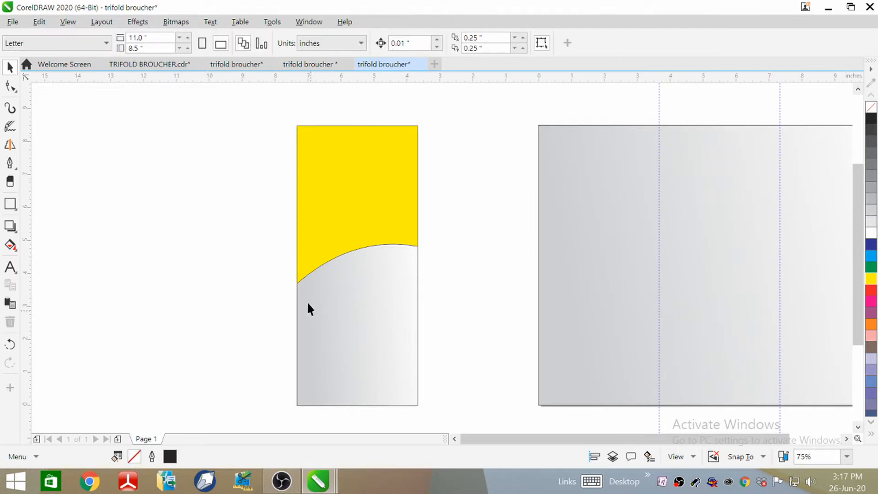
Draw a rectangle about 1.08" high across the yellow curve's edge, fit it to the panel's 3.667" width, and convert it to curves.
click(11, 204)
drag(288, 236, 423, 257)
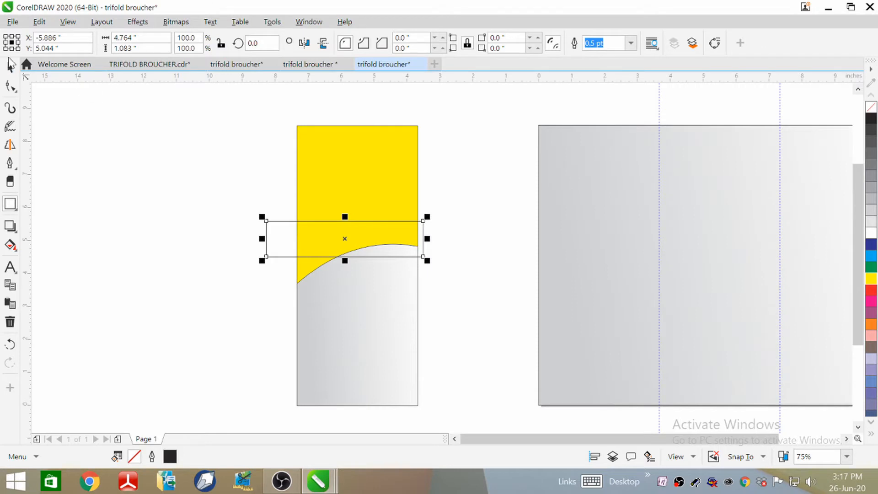
click(10, 68)
drag(264, 238, 296, 238)
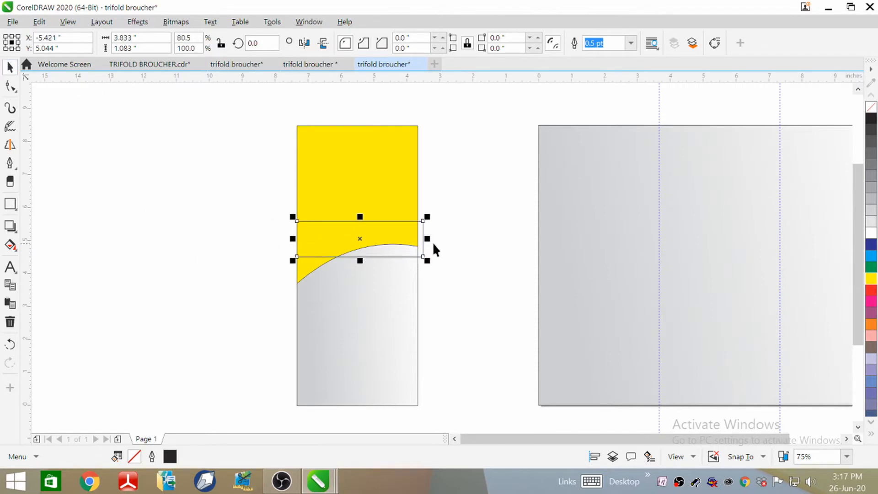
drag(425, 237, 421, 238)
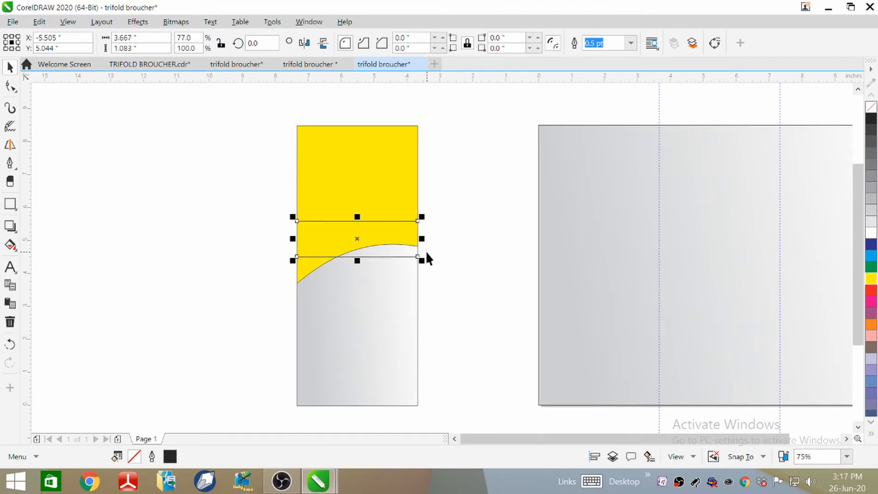
click(715, 43)
Raise the new shape's two left corners, then add a node on its upper edge and move it just above the panel's top.
click(10, 86)
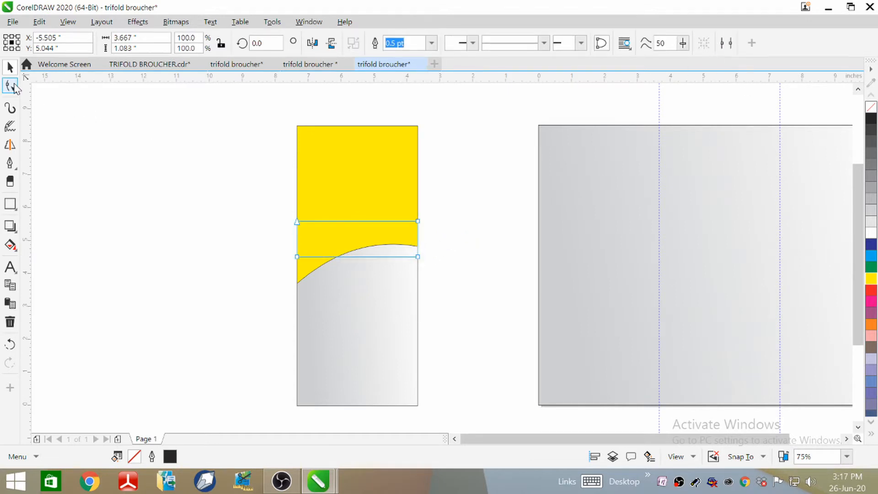
drag(299, 223, 296, 118)
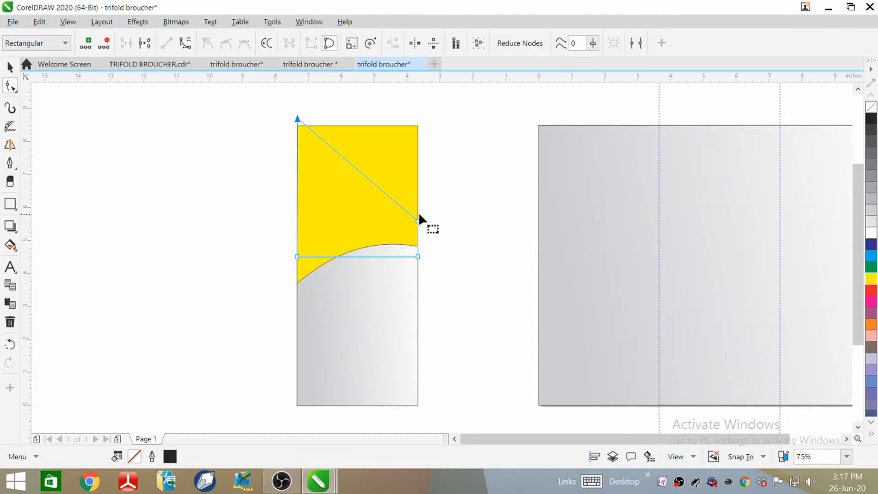
drag(297, 256, 297, 179)
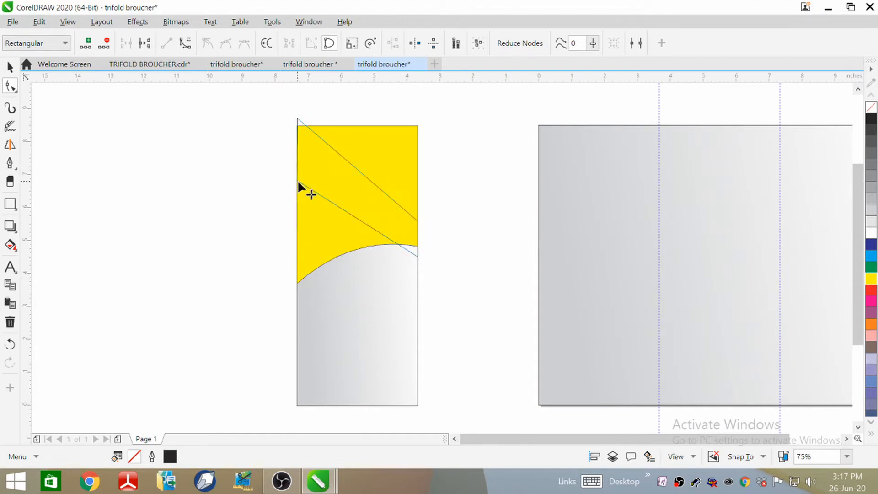
click(404, 210)
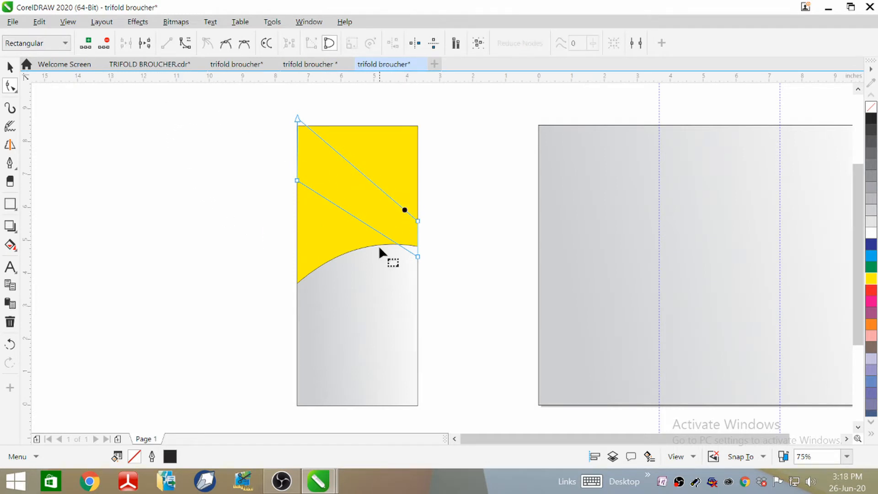
click(83, 45)
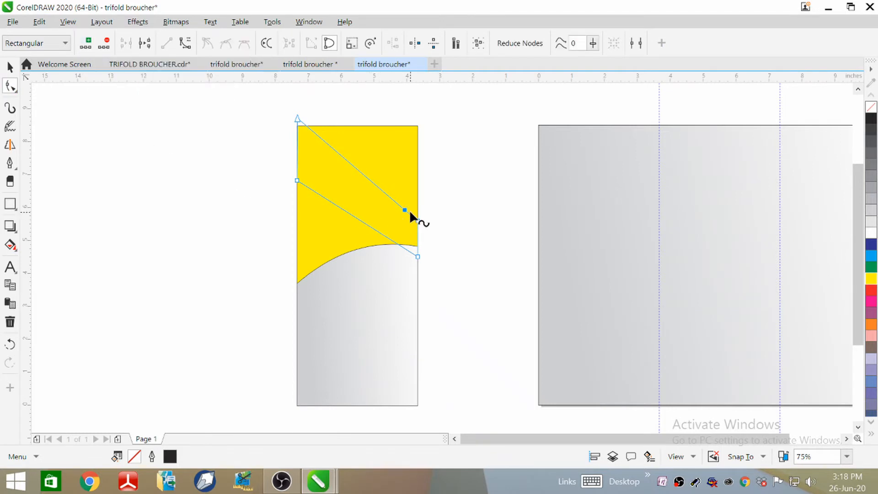
drag(406, 211, 326, 119)
Convert the shape's upper and lower sloping edges to curves and bow both down toward the panel's lower left.
click(373, 171)
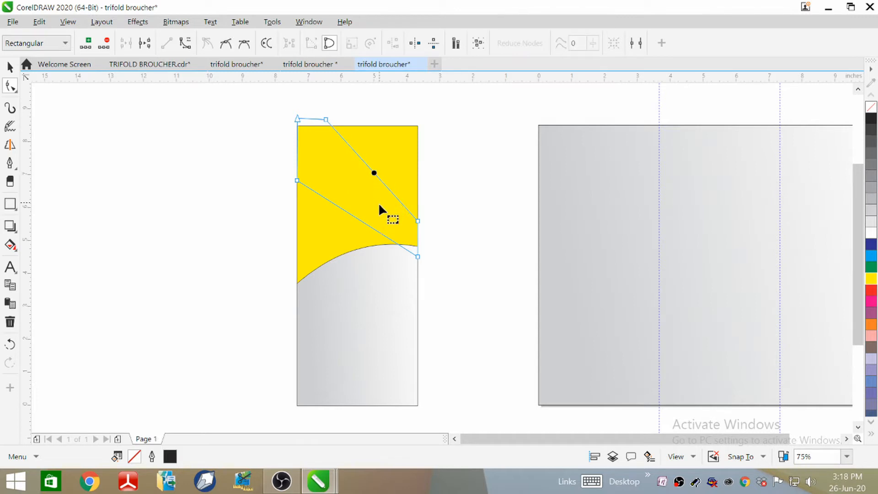
click(185, 44)
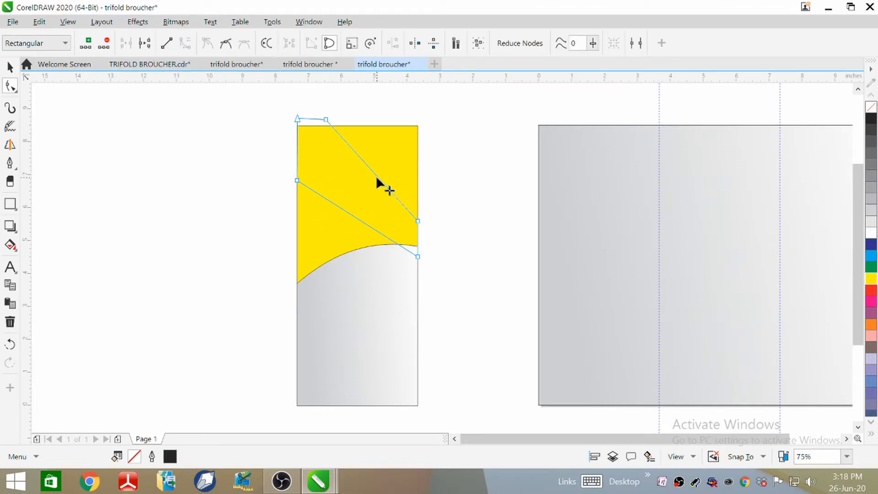
drag(376, 175, 353, 208)
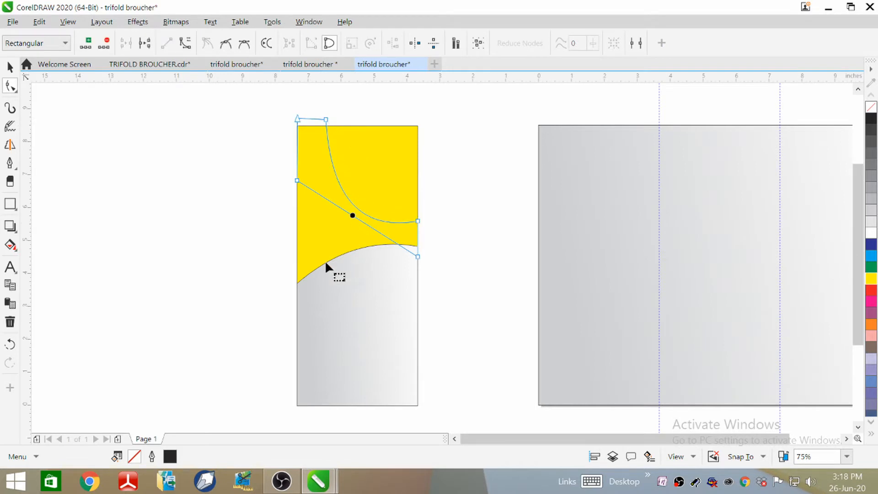
click(186, 43)
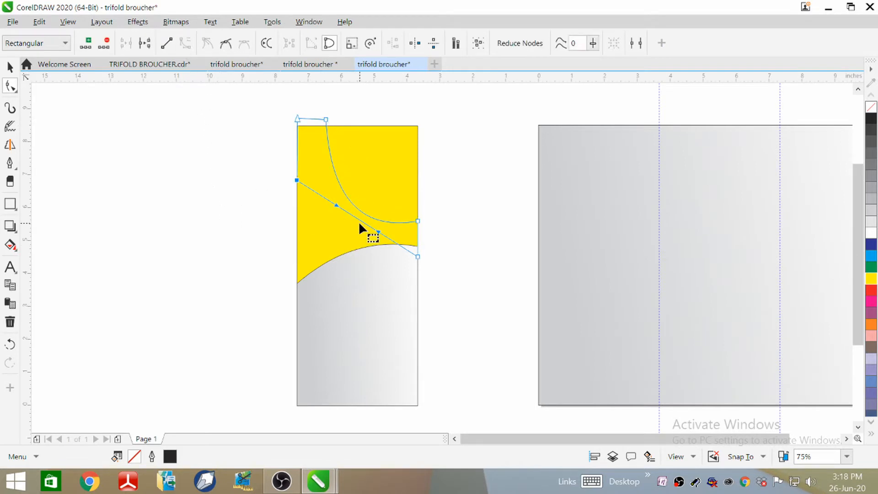
drag(359, 218, 334, 257)
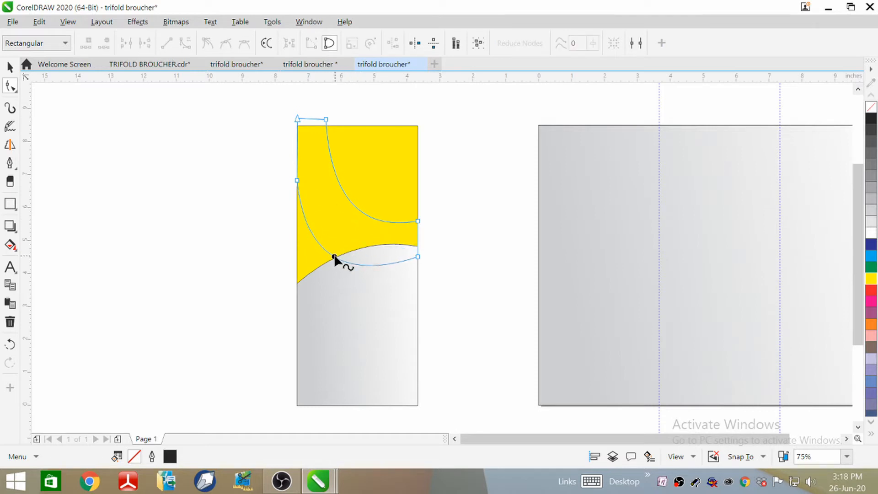
Narrow the band's right end by bringing its two right corners together, and adjust the curve handles to round both bowed edges.
drag(418, 220, 417, 248)
click(418, 257)
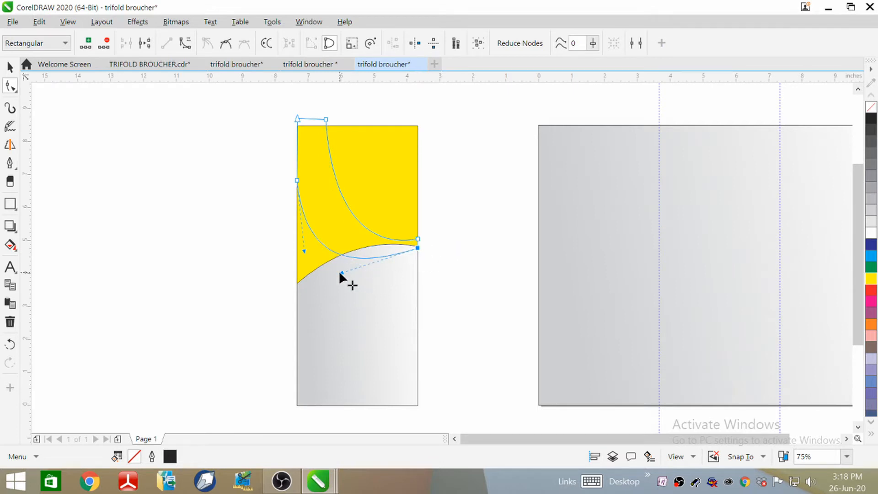
drag(339, 273, 371, 270)
drag(305, 255, 299, 258)
click(357, 219)
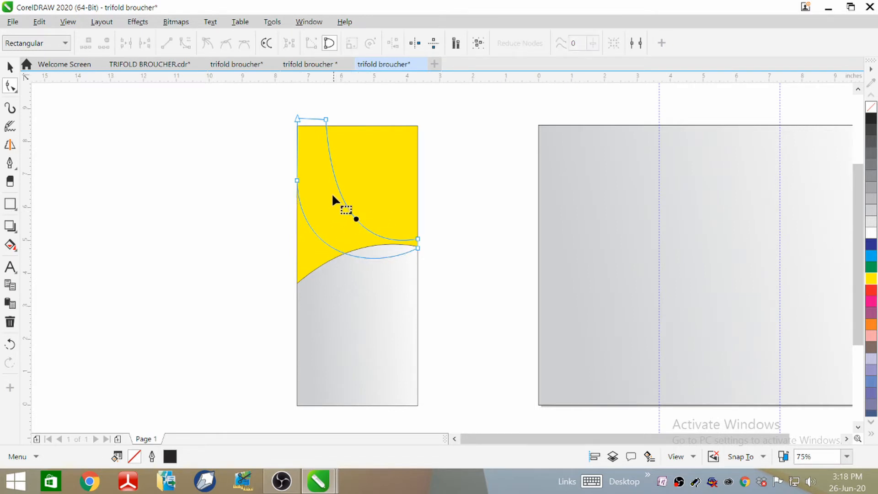
click(325, 119)
drag(330, 188, 321, 226)
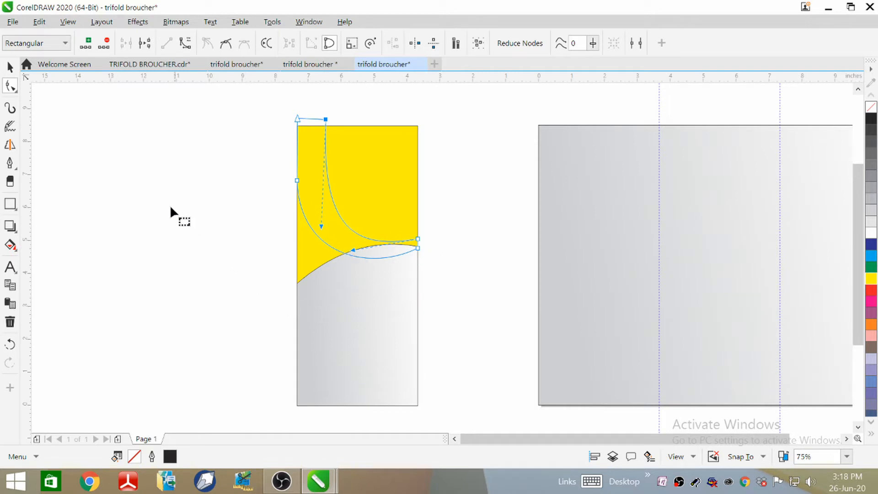
Fill the curved band with black, PowerClip it inside the narrow panel, and deselect the result.
click(871, 122)
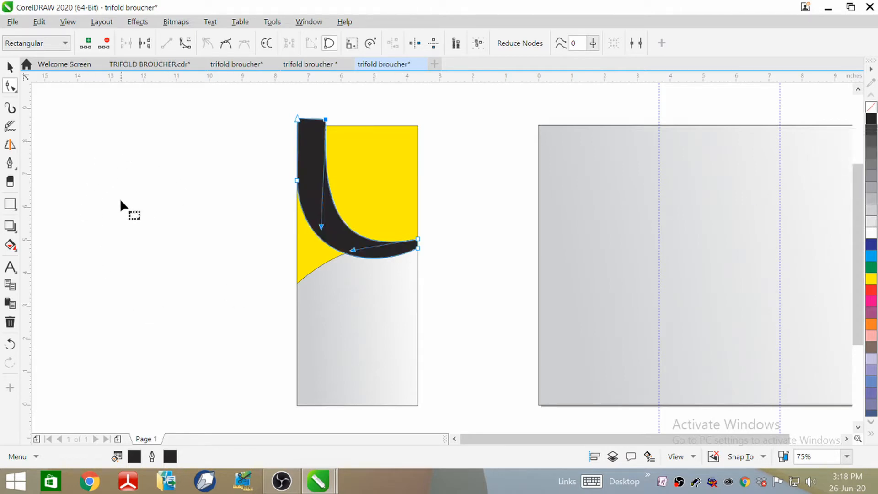
click(10, 67)
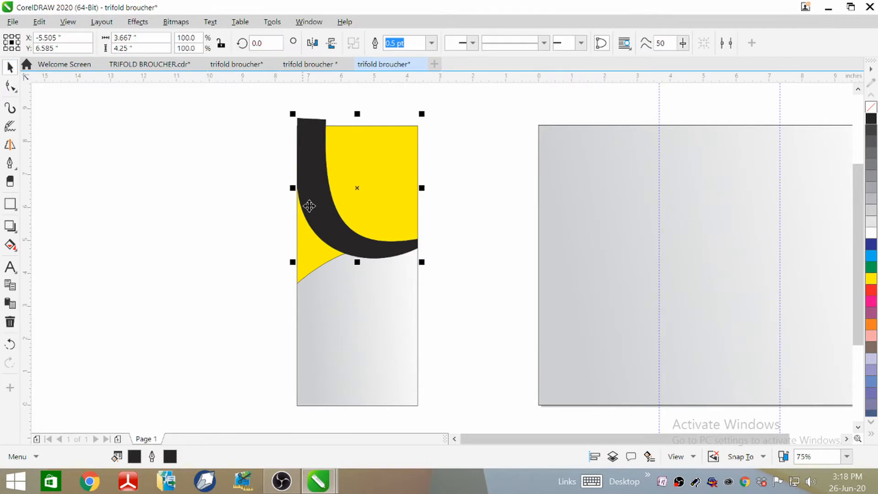
right_click(319, 185)
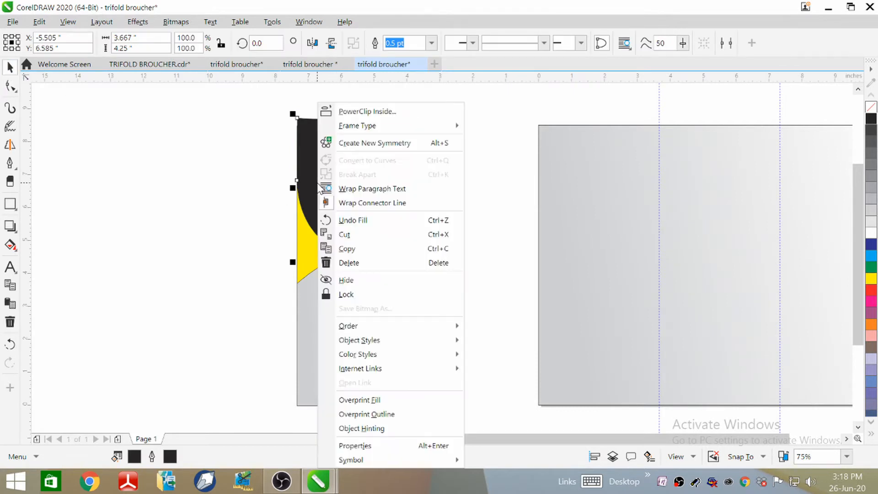
click(261, 221)
click(315, 201)
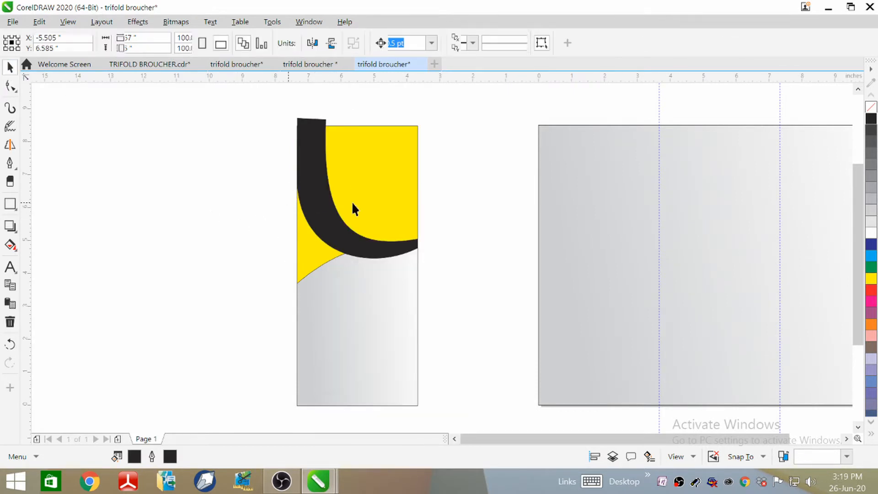
right_click(326, 200)
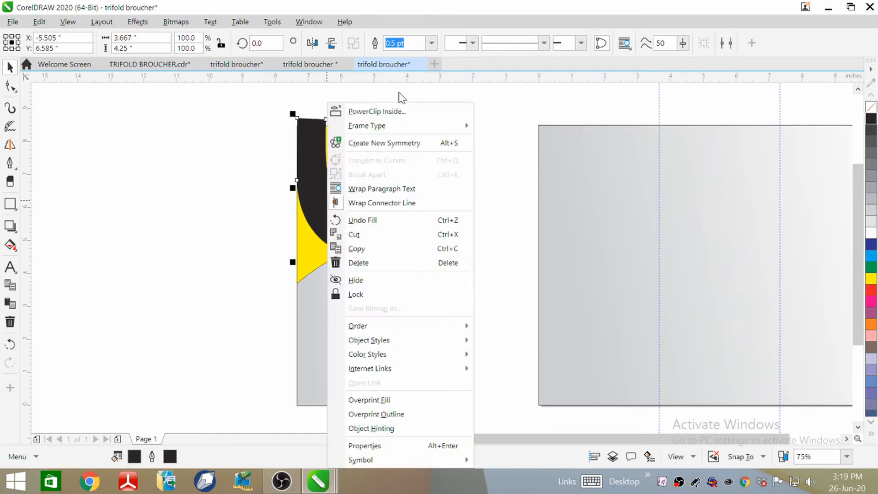
click(399, 111)
click(332, 244)
click(297, 230)
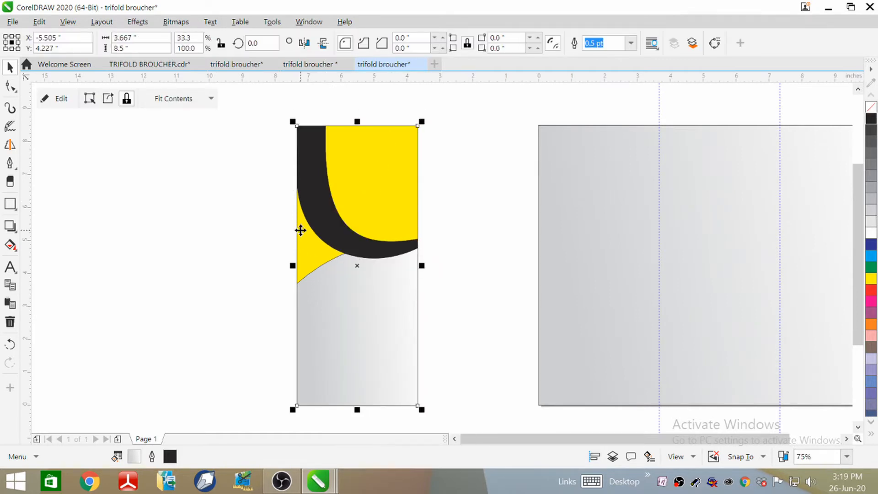
click(263, 201)
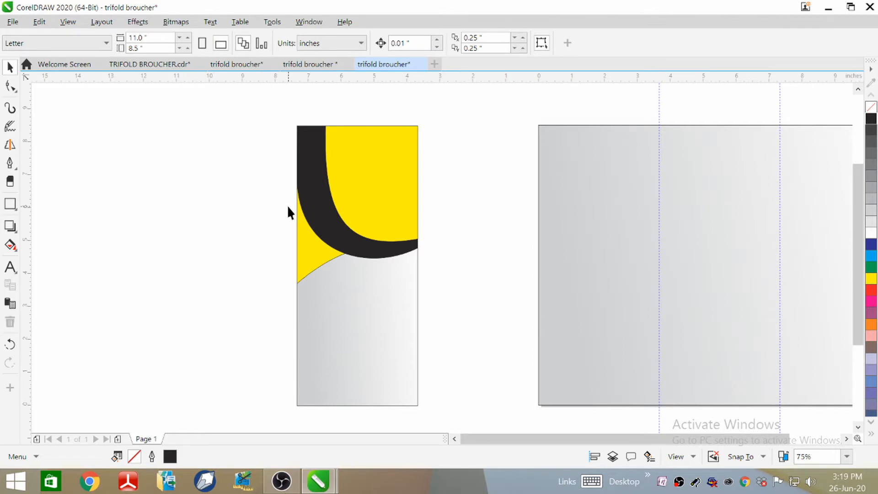
Import the depositphotos young-women illustration from Downloads, resize it to about 3.27" by 2.57", and place it over the panel's upper right.
click(12, 22)
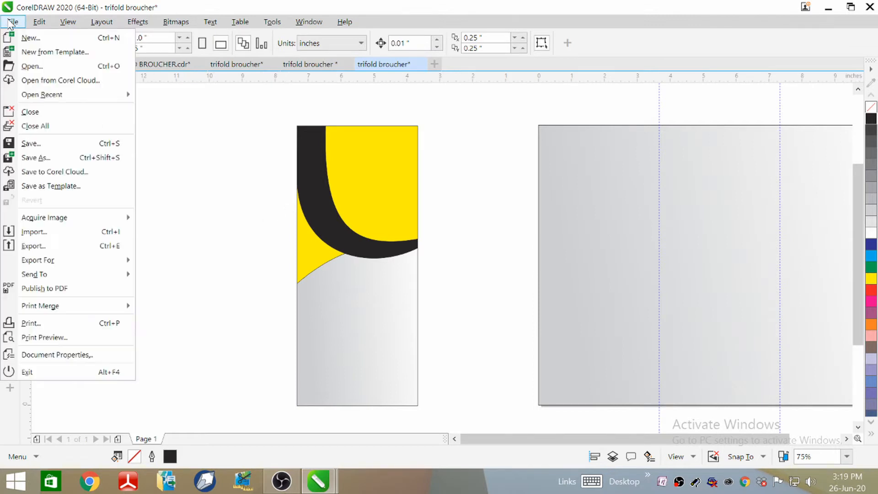
click(45, 234)
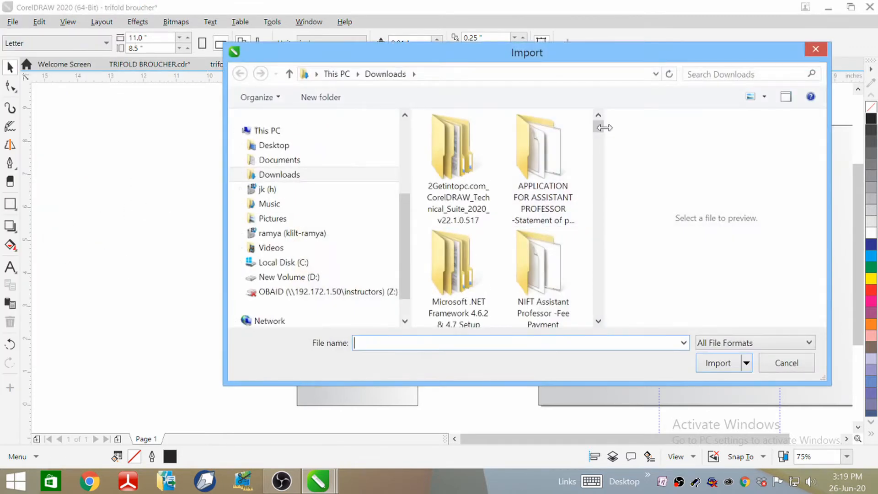
drag(598, 124, 604, 177)
click(542, 227)
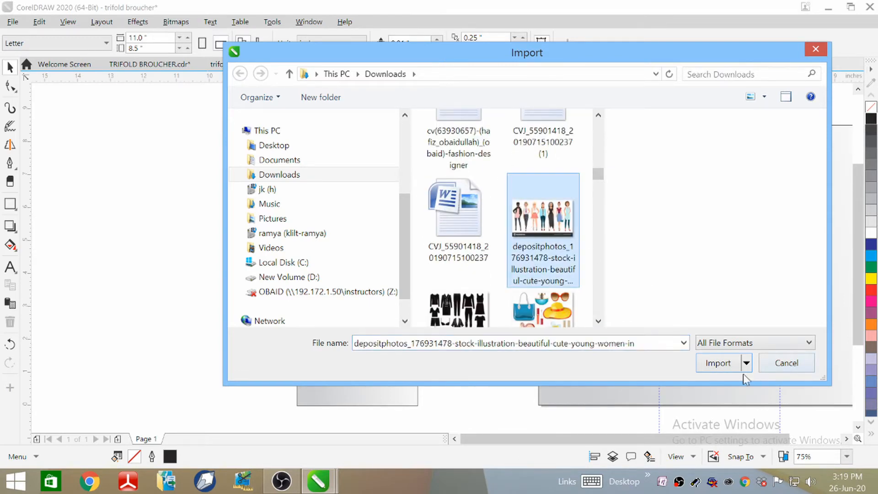
click(713, 363)
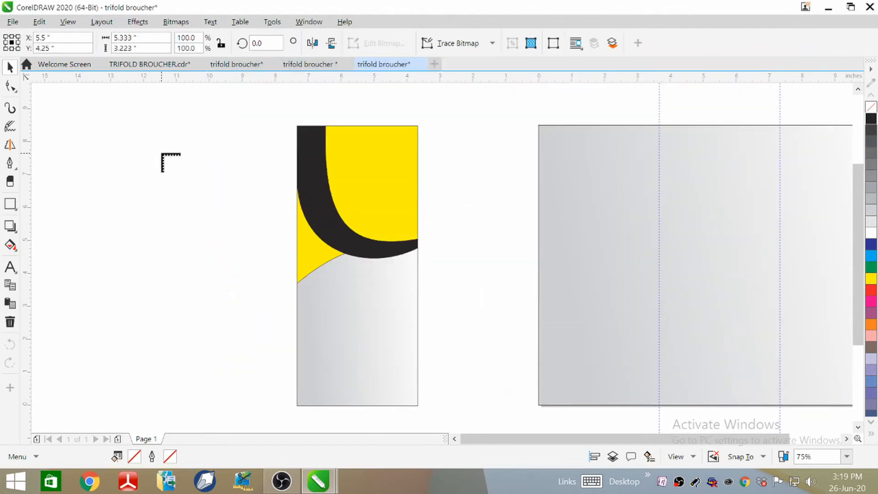
click(162, 154)
drag(338, 146, 279, 187)
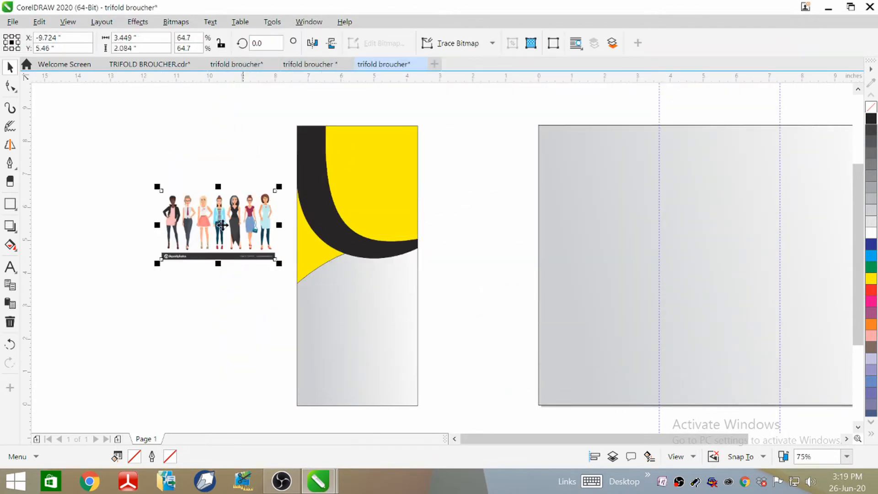
drag(222, 225, 388, 152)
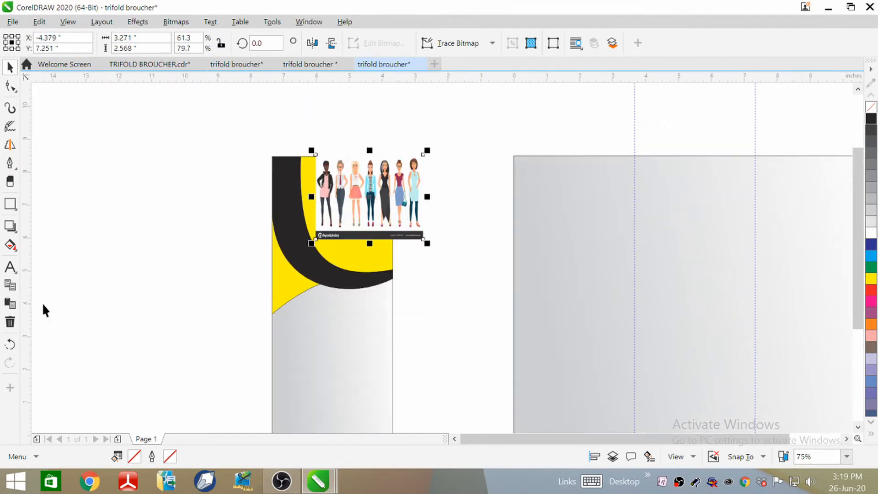
Draw a circle about 3.96" in diameter and move it over the women illustration, centred at about X -3.99" and Y 7.88".
click(14, 205)
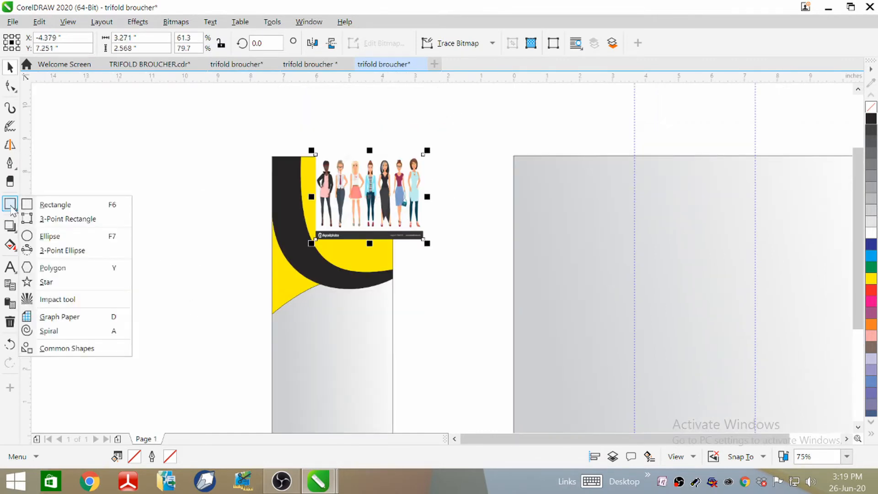
click(48, 236)
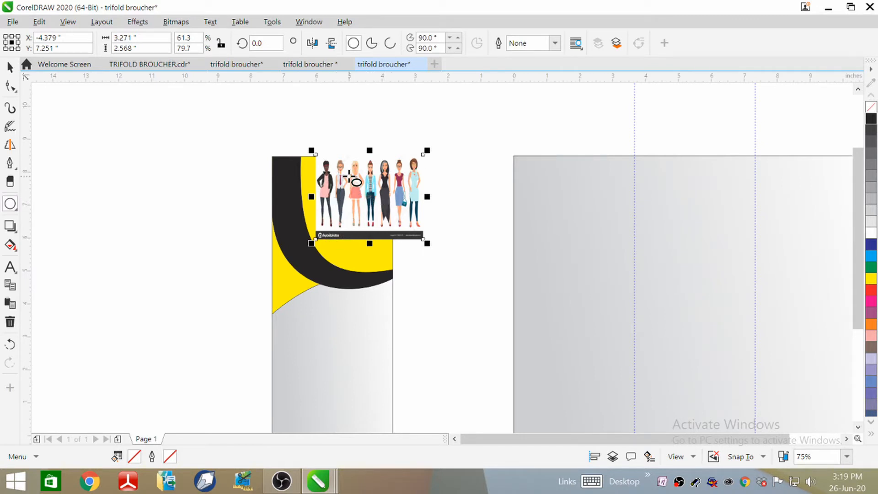
drag(347, 169, 471, 261)
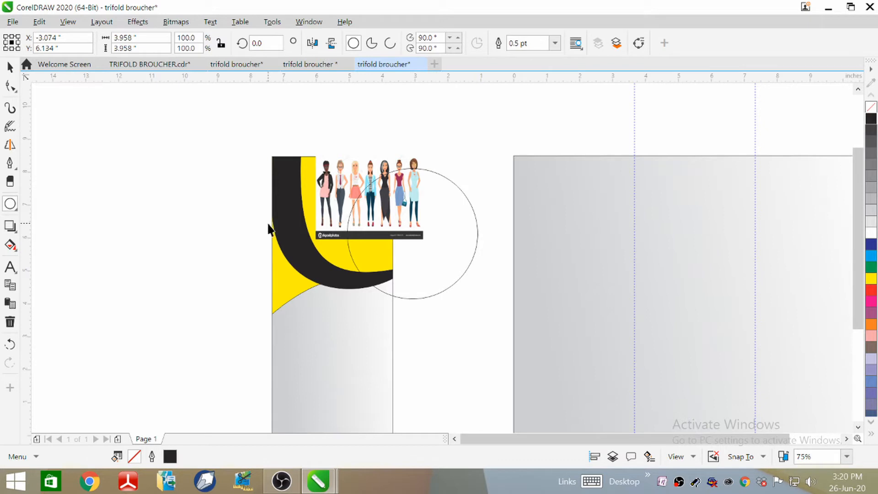
key(space)
click(425, 234)
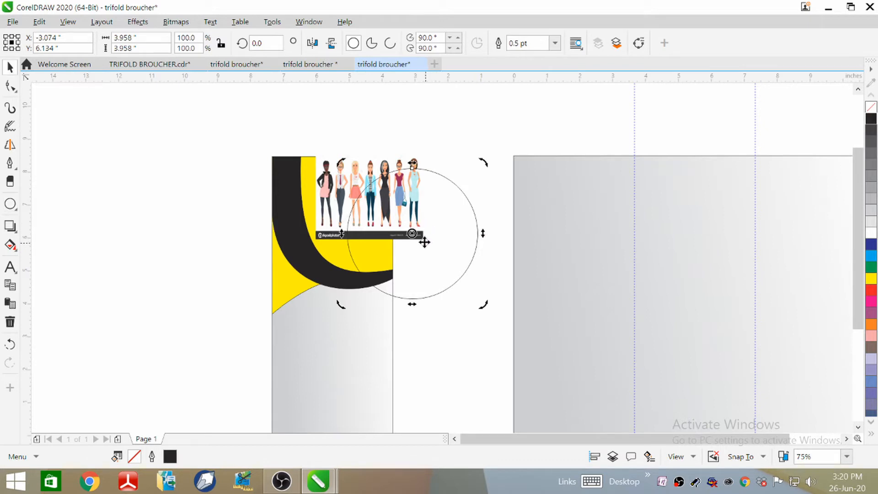
click(456, 231)
click(414, 233)
drag(416, 235, 384, 179)
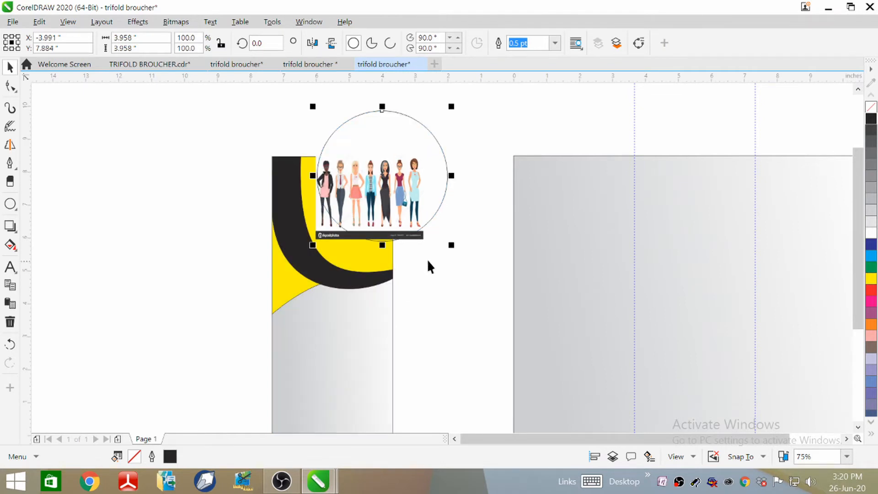
scroll(498, 179, up, 3)
click(498, 180)
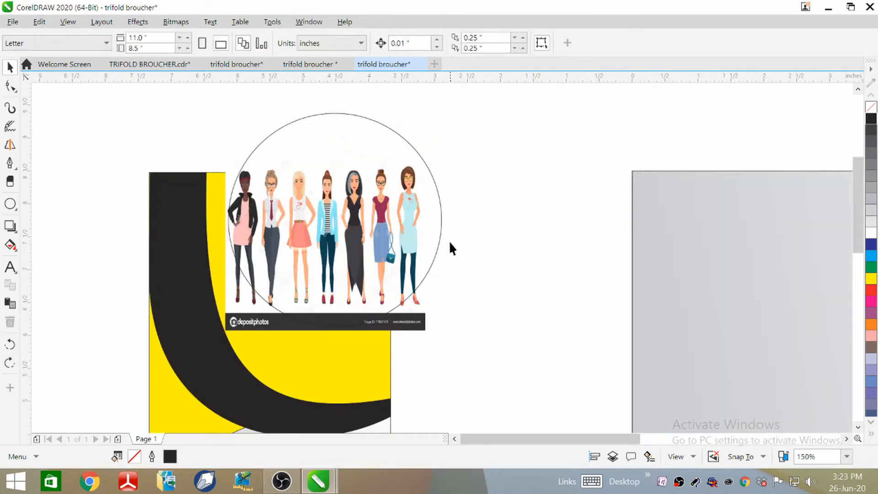
Intersect the women illustration with the circle and delete the original rectangular picture, leaving only the circular crop.
click(423, 158)
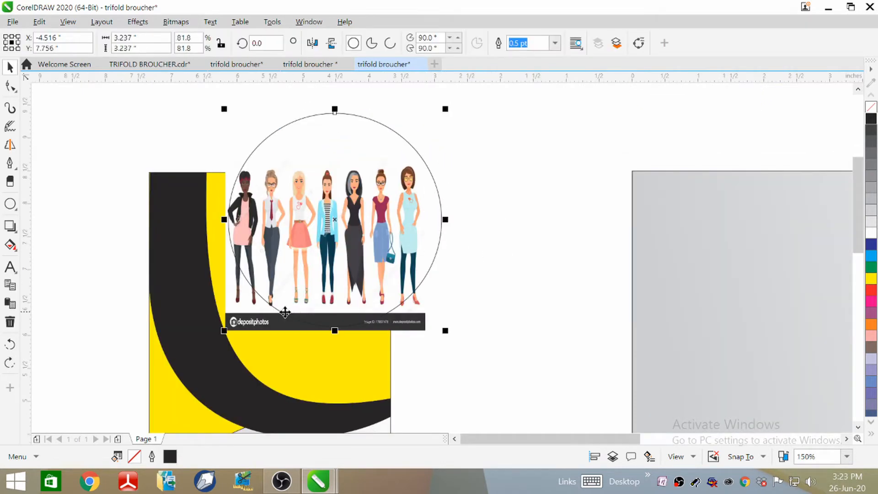
shift+click(236, 312)
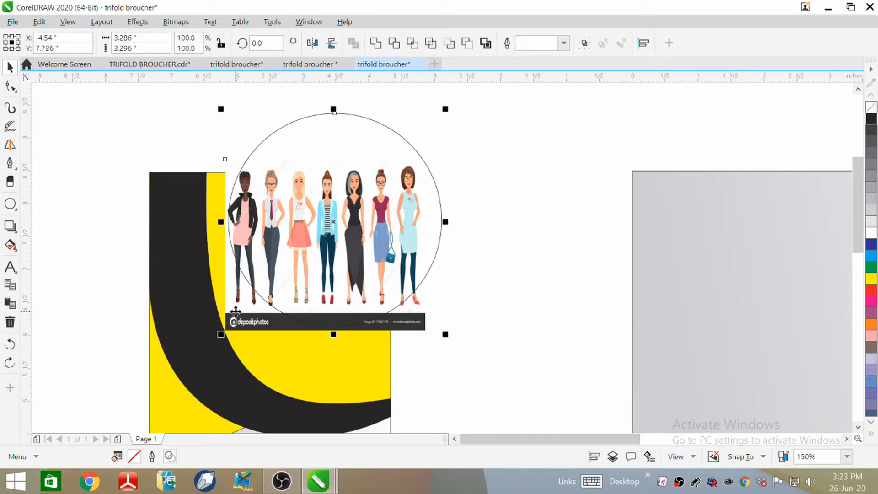
click(420, 45)
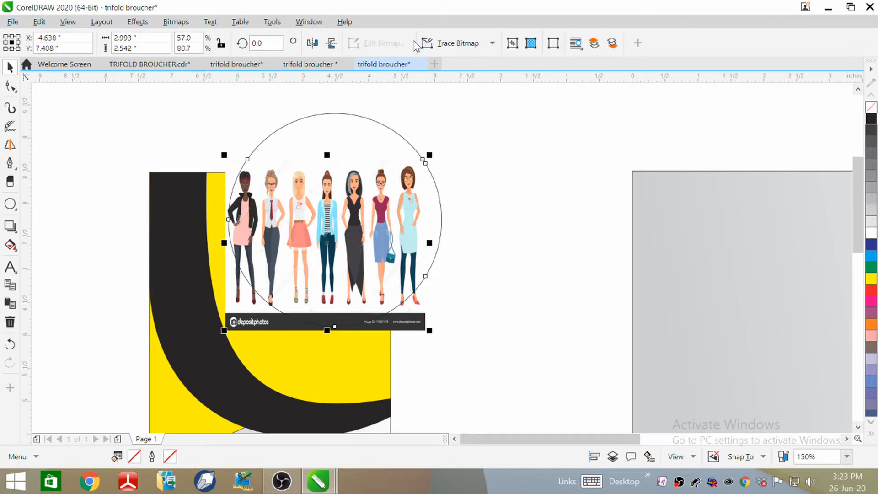
click(240, 317)
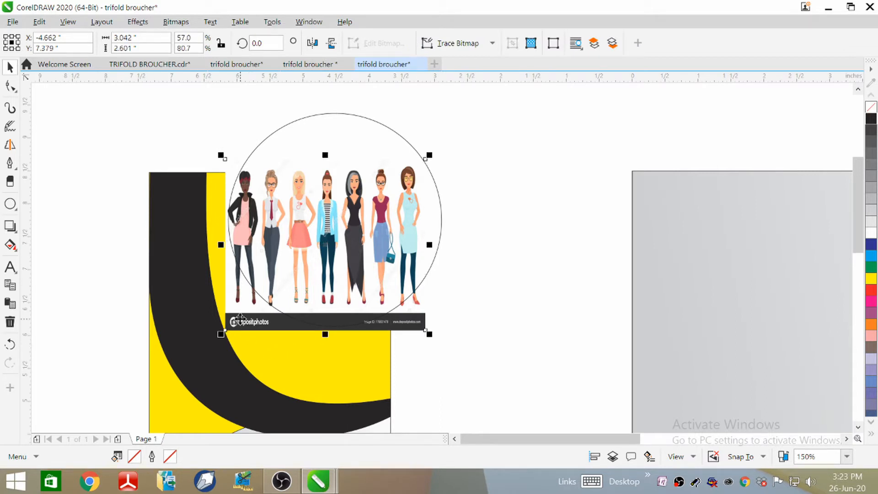
key(Delete)
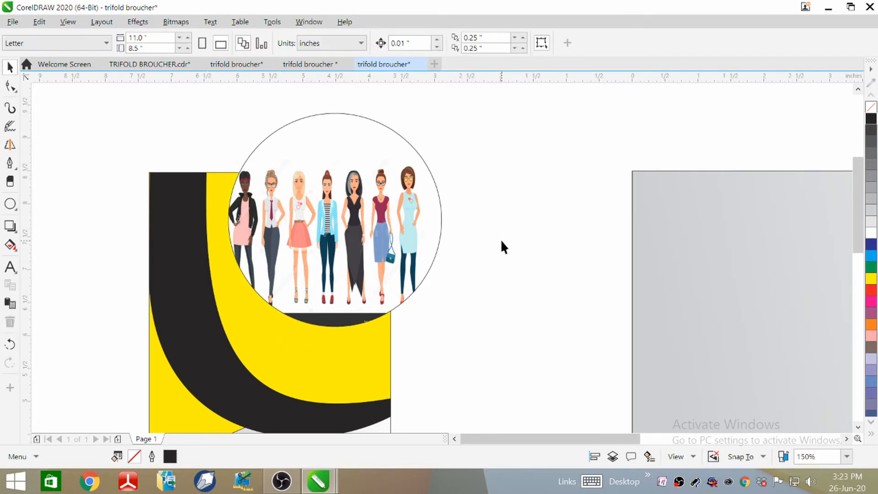
scroll(337, 299, up, 5)
scroll(339, 292, down, 3)
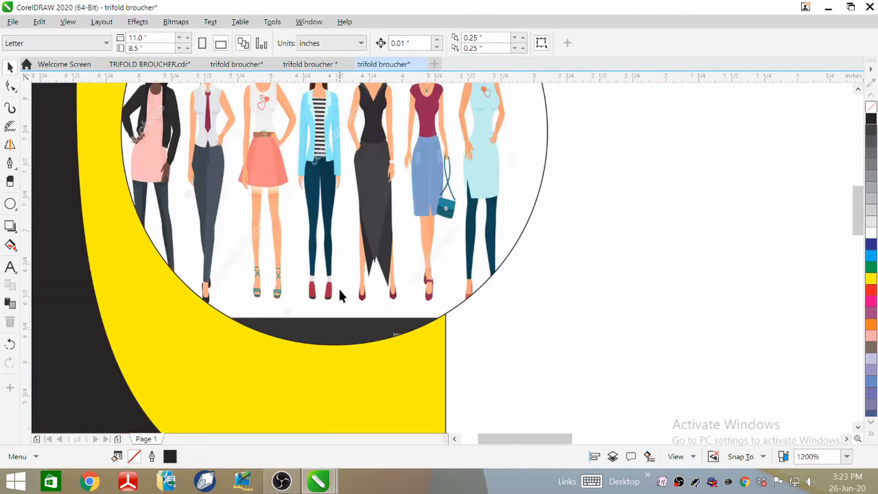
scroll(340, 292, down, 6)
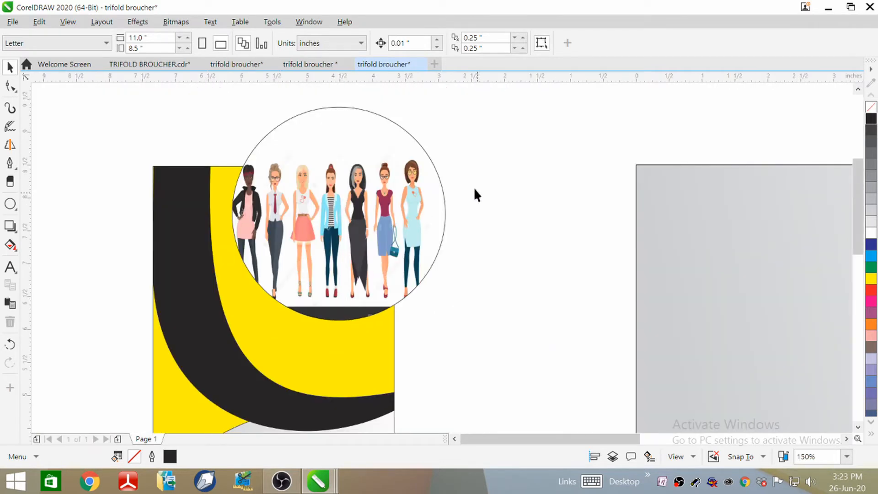
Give the circle around the women illustration an 8 pt light grey outline and deselect it.
click(388, 120)
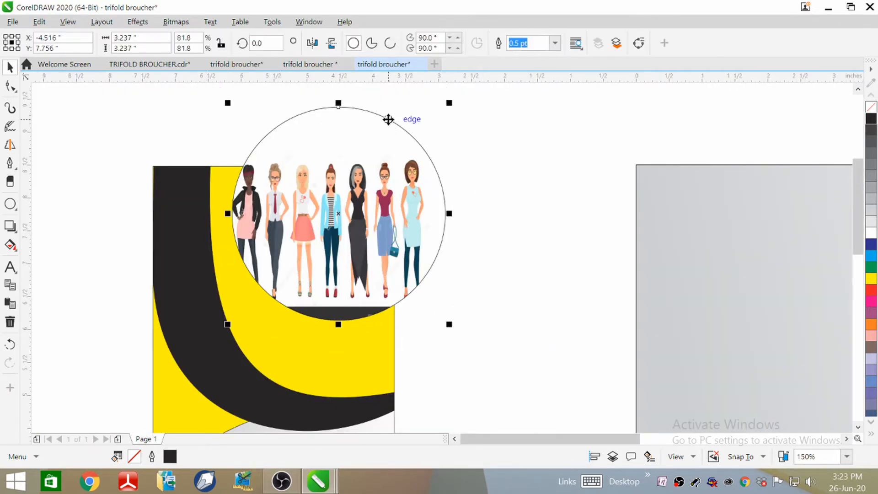
click(555, 45)
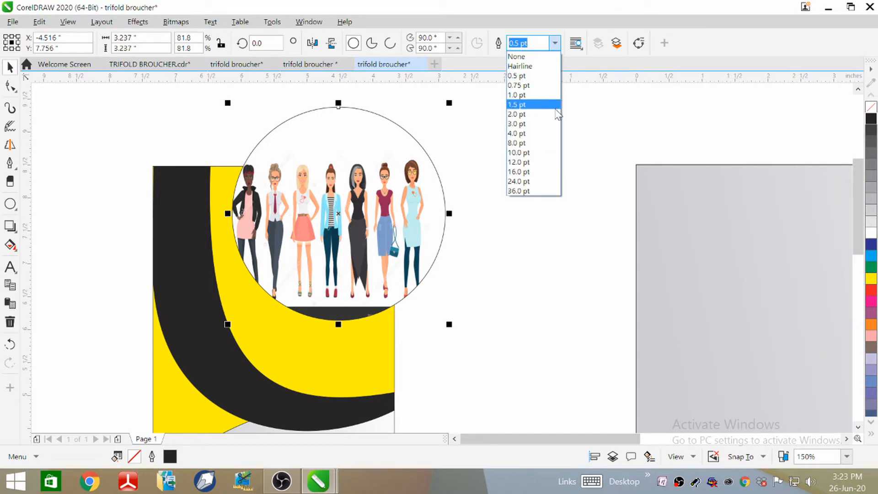
click(543, 144)
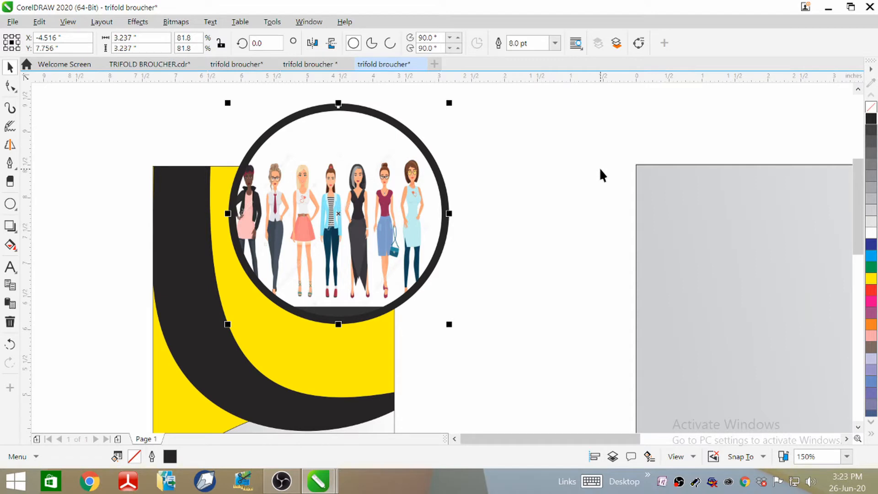
right_click(871, 233)
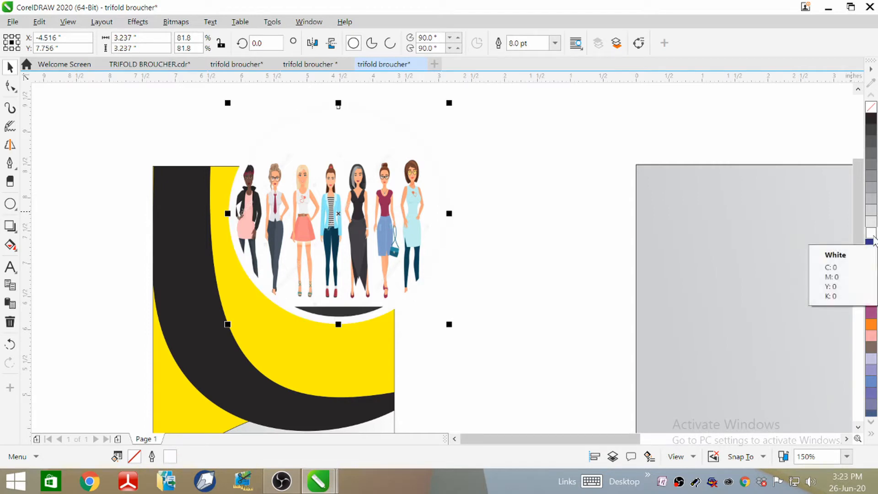
right_click(871, 222)
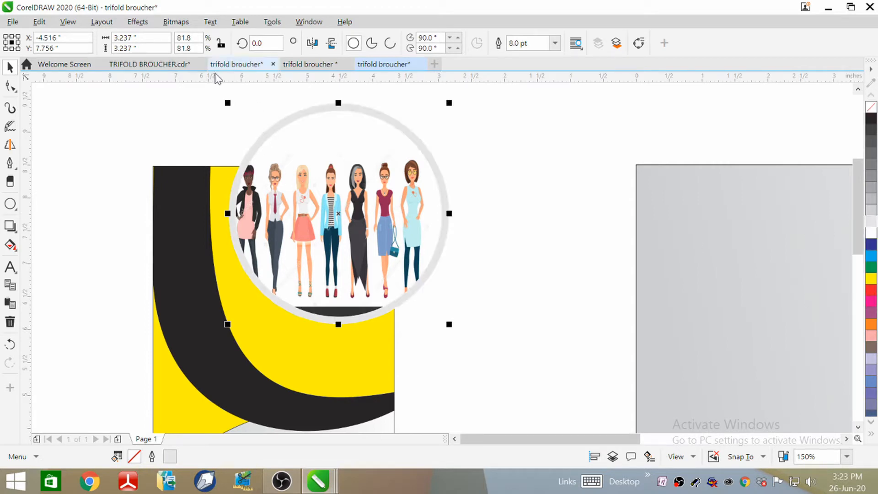
click(118, 127)
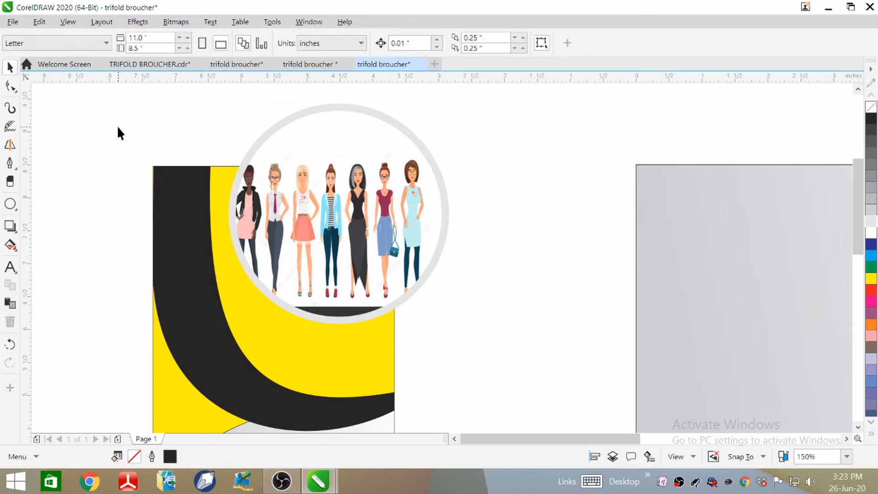
Convert the grey circle to an arc running from about 151.2° to 303.5°, bordering only the part of the picture over the panel.
click(363, 111)
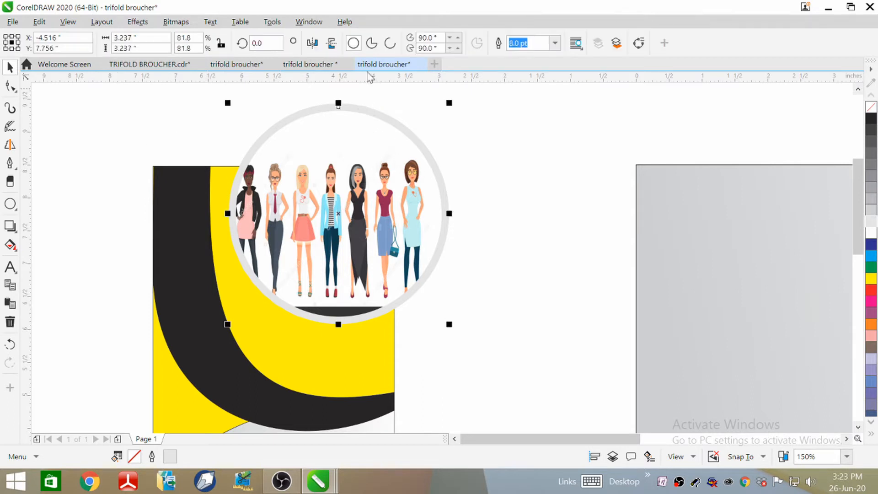
click(392, 44)
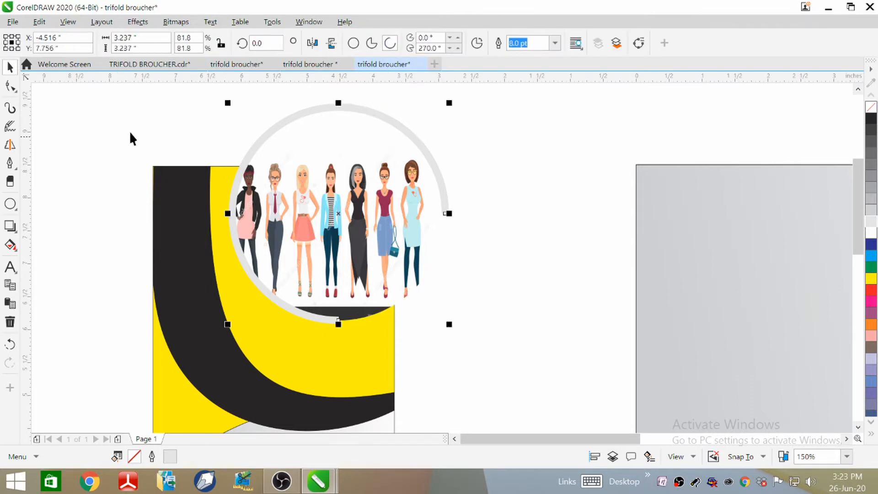
click(12, 89)
drag(444, 213, 252, 168)
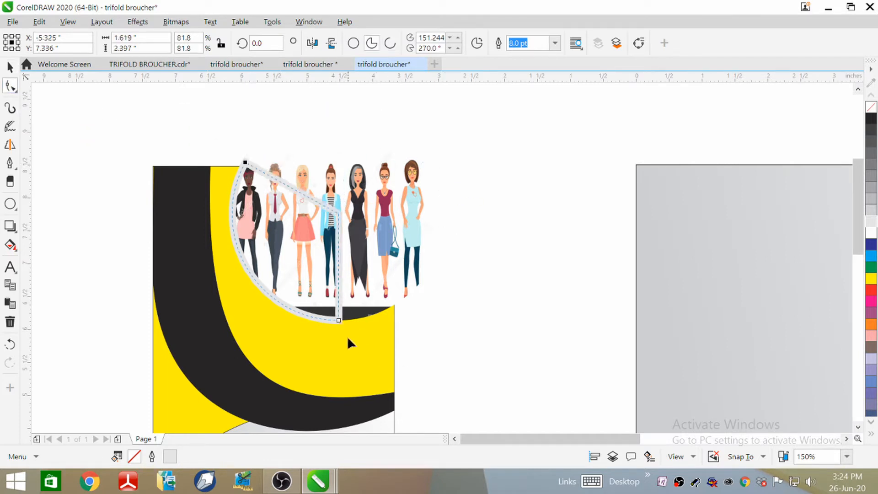
drag(338, 320, 402, 309)
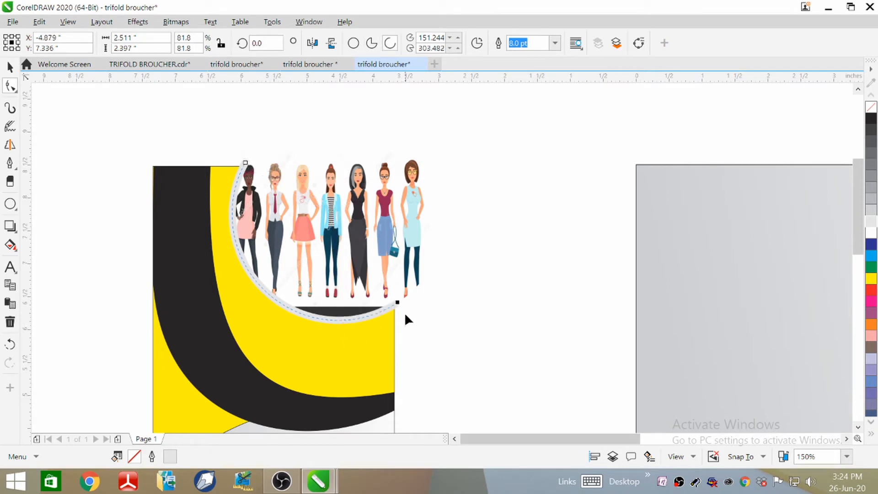
click(10, 68)
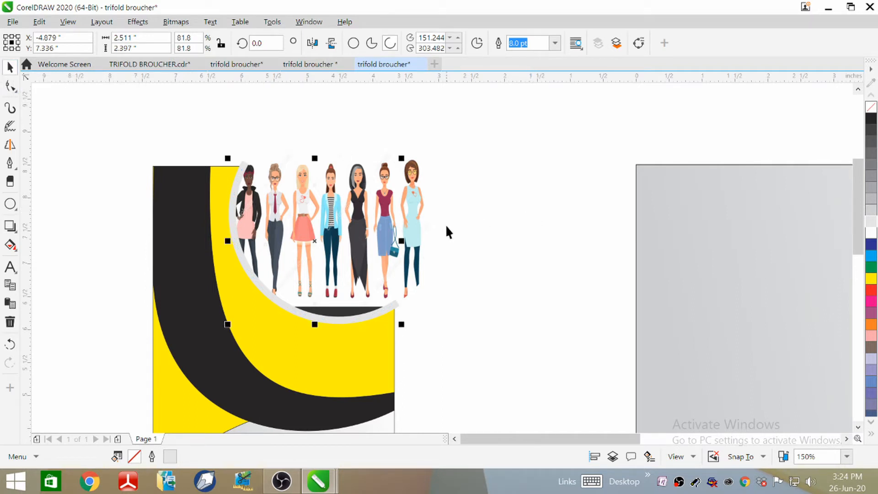
PowerClip the grey arc and the cropped women illustration together inside the yellow and black panel.
shift+click(411, 217)
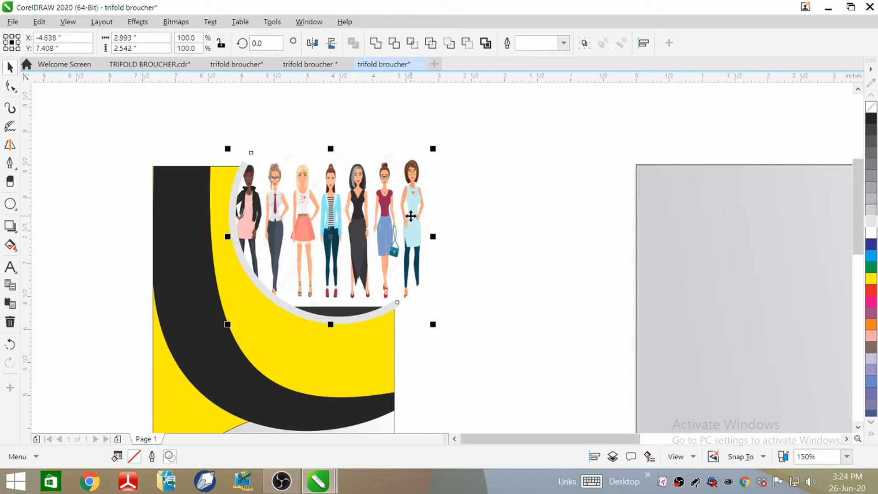
right_click(346, 212)
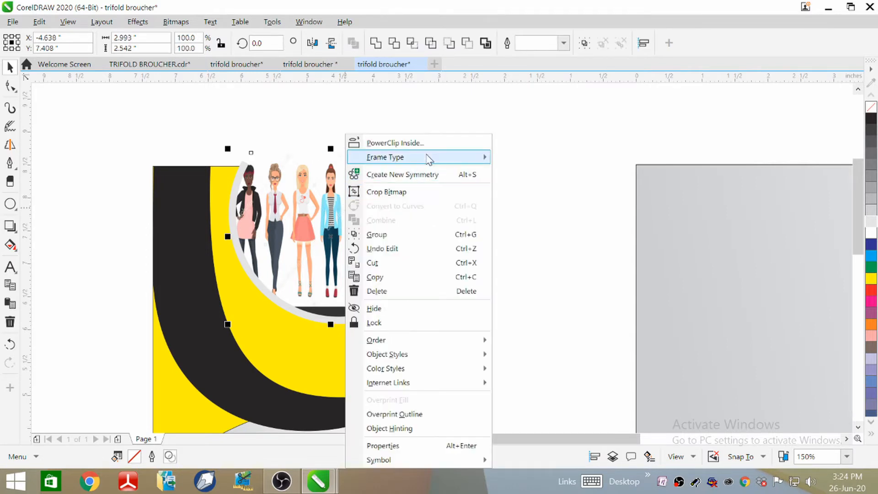
click(414, 143)
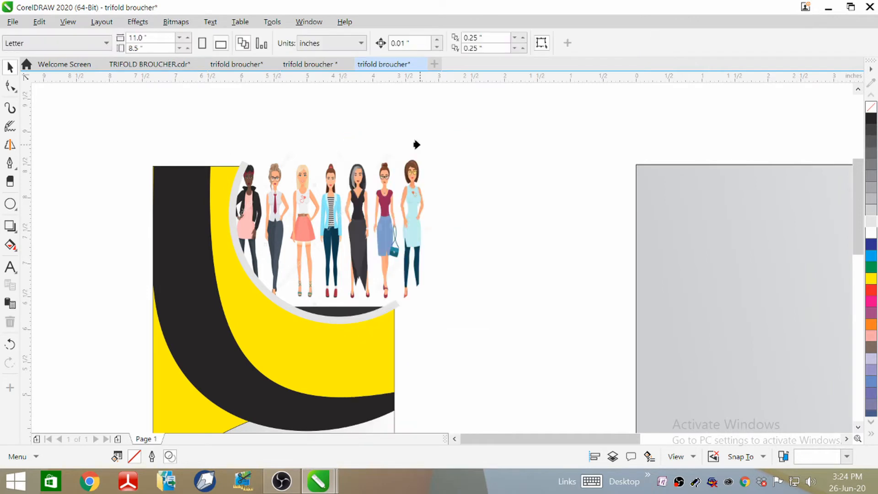
click(390, 329)
click(434, 223)
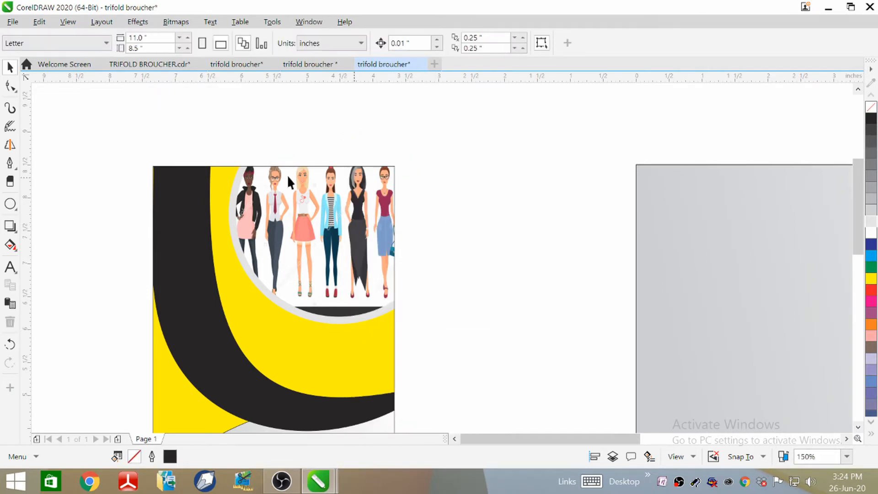
scroll(307, 188, down, 4)
scroll(307, 197, up, 6)
scroll(326, 159, down, 4)
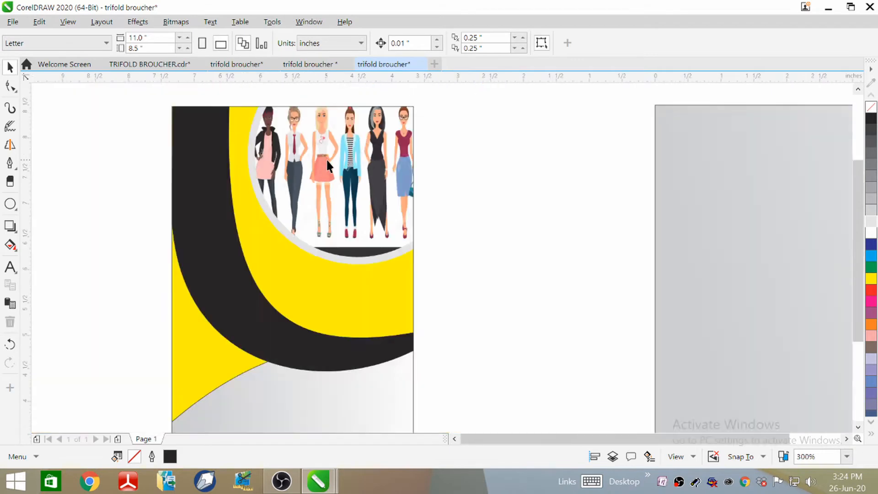
scroll(327, 159, up, 8)
scroll(327, 155, down, 4)
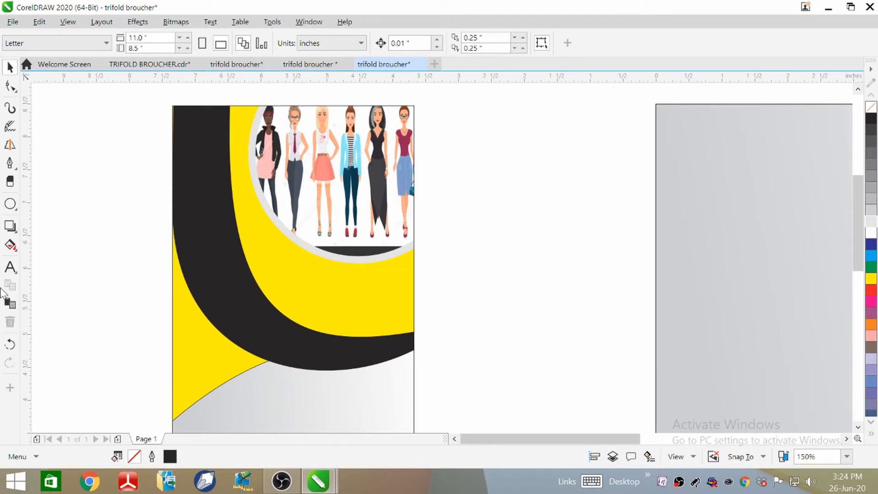
Draw a circle about 1.63" in diameter over the black band's bend and centre it at about X -6.26" and Y 5.71".
click(10, 203)
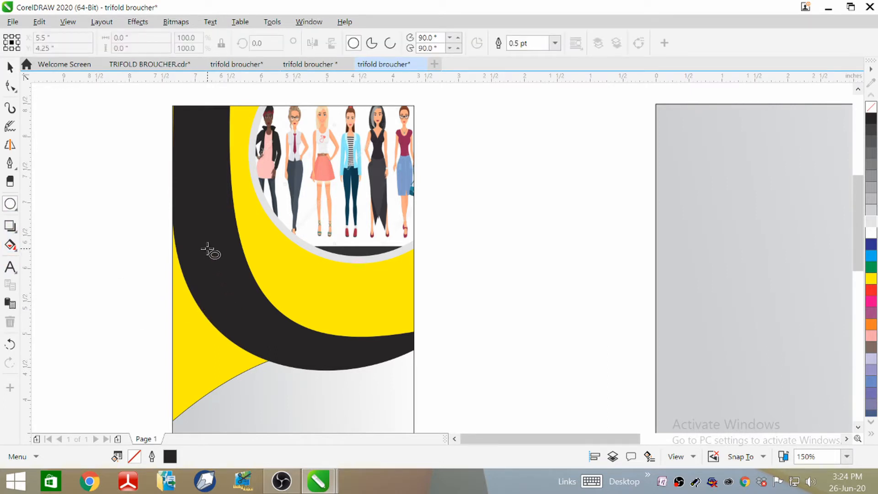
drag(202, 242, 254, 348)
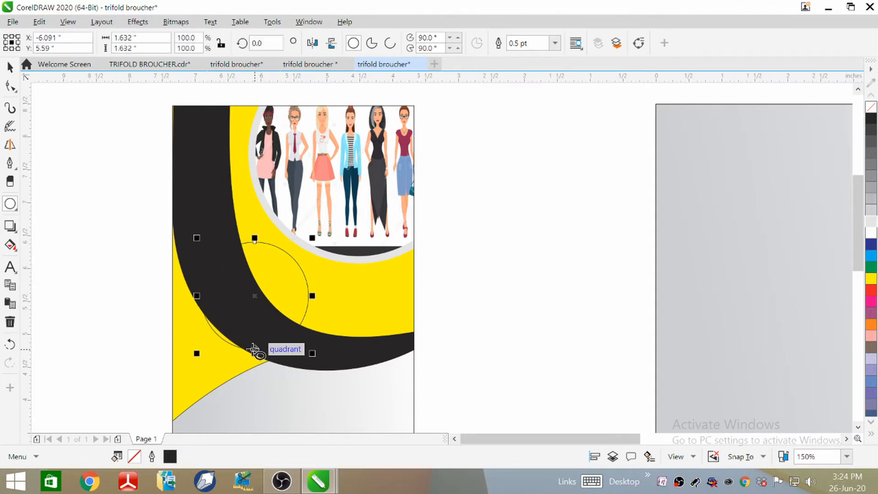
click(10, 68)
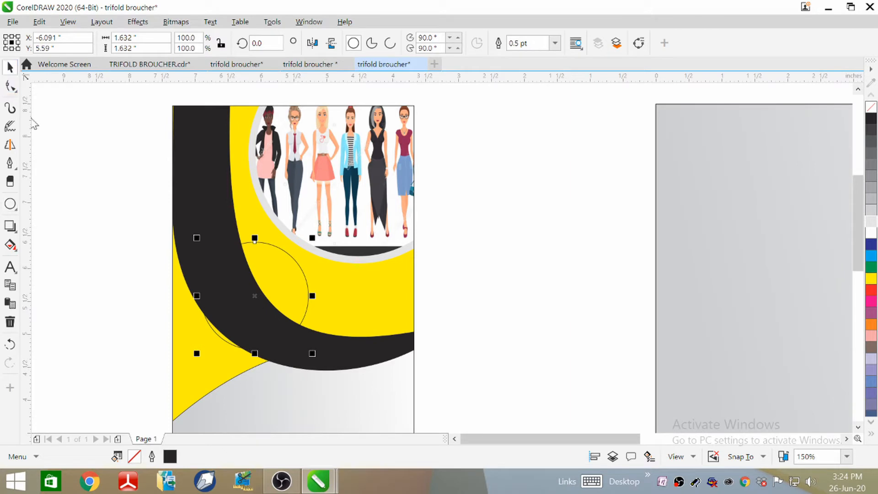
drag(255, 296, 243, 286)
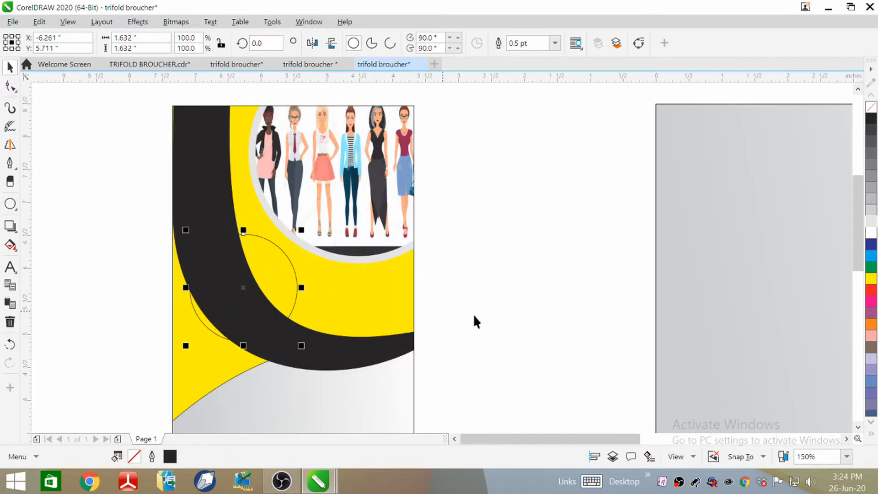
Give the small circle an 8 pt light grey outline and move it to about X -6.4" and Y 5.59".
click(555, 43)
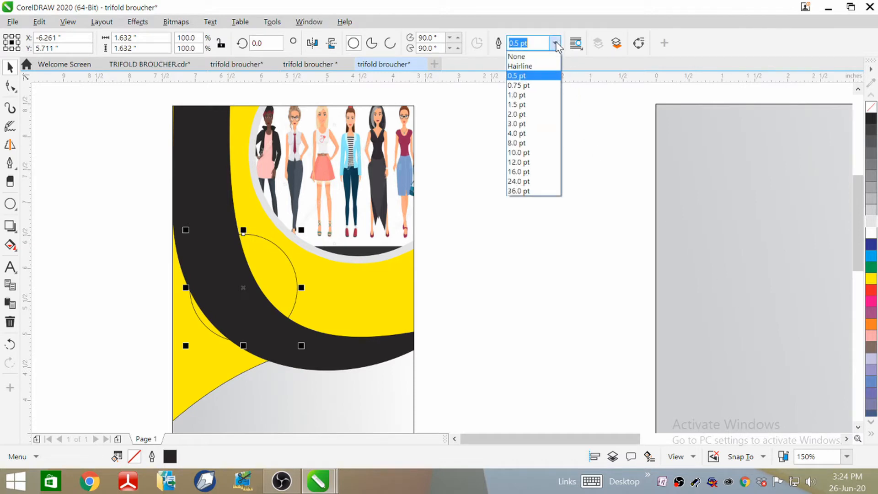
click(540, 144)
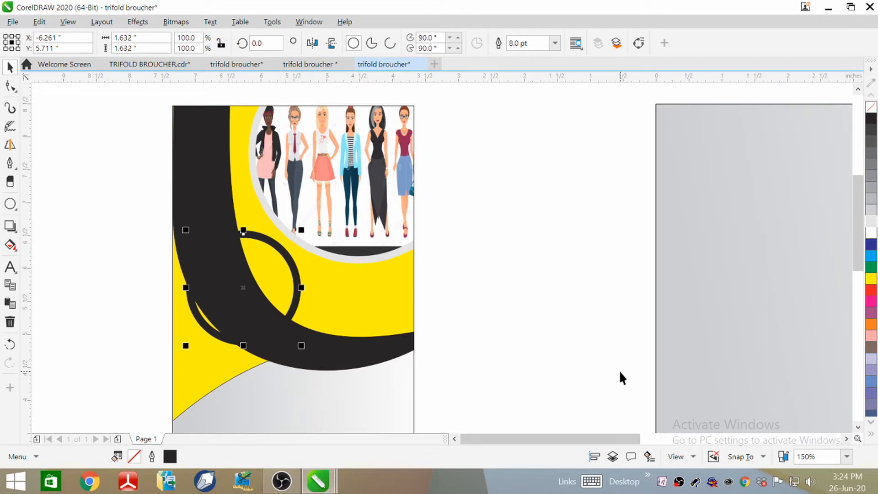
right_click(871, 212)
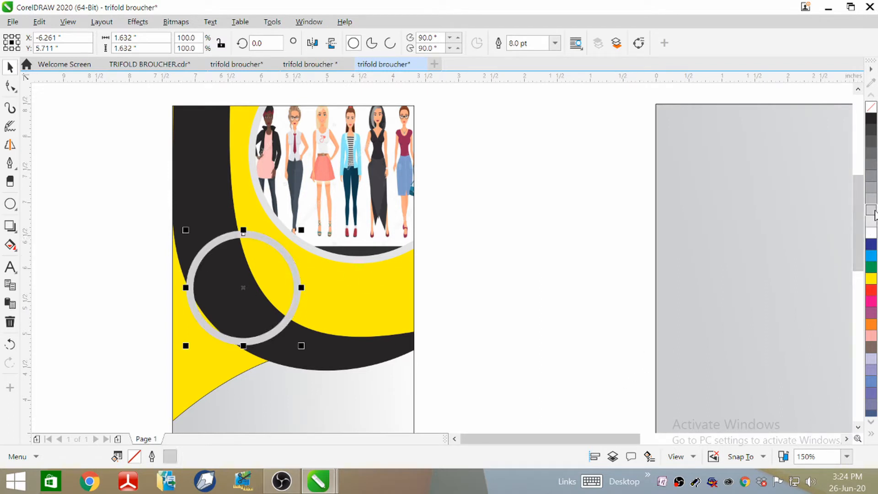
scroll(233, 341, up, 2)
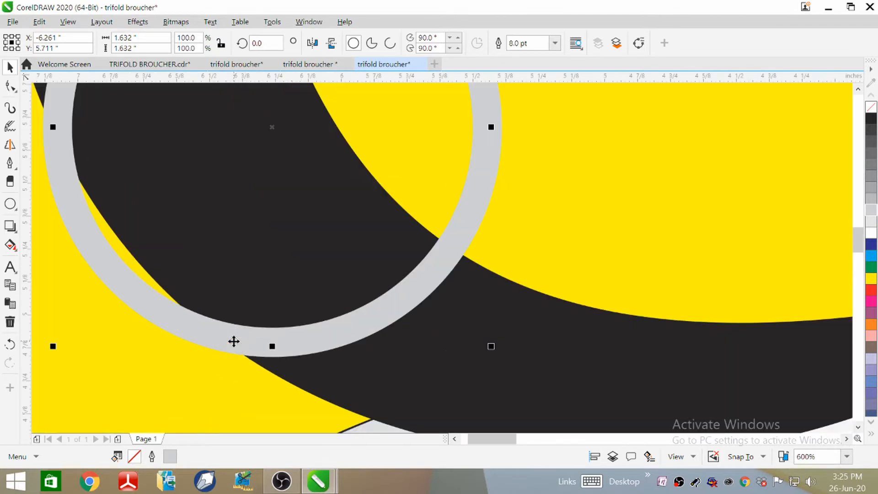
scroll(319, 232, down, 1)
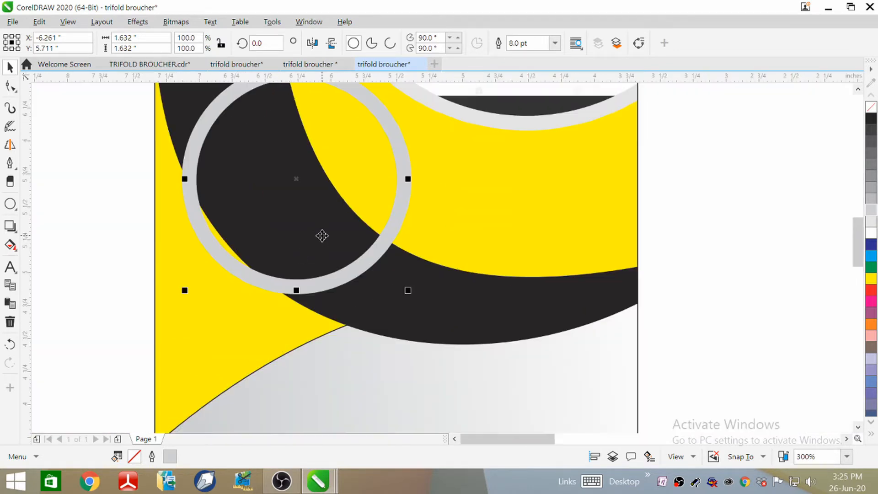
scroll(321, 236, down, 1)
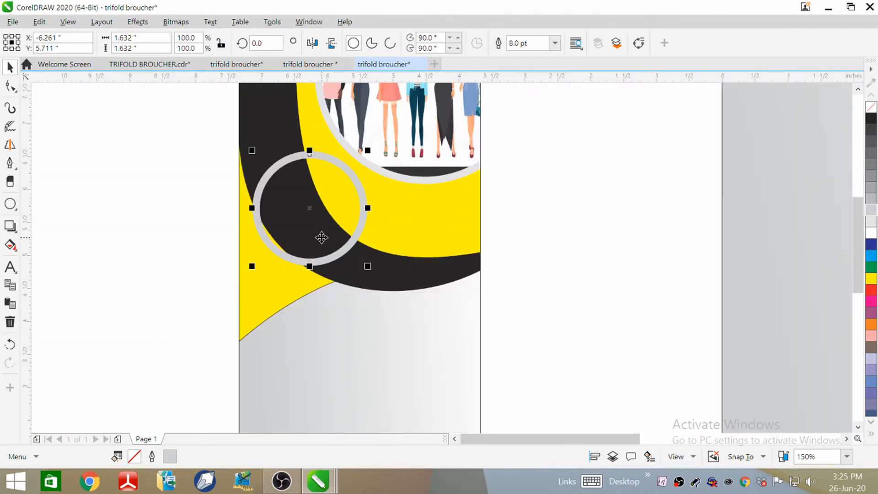
drag(308, 205, 300, 215)
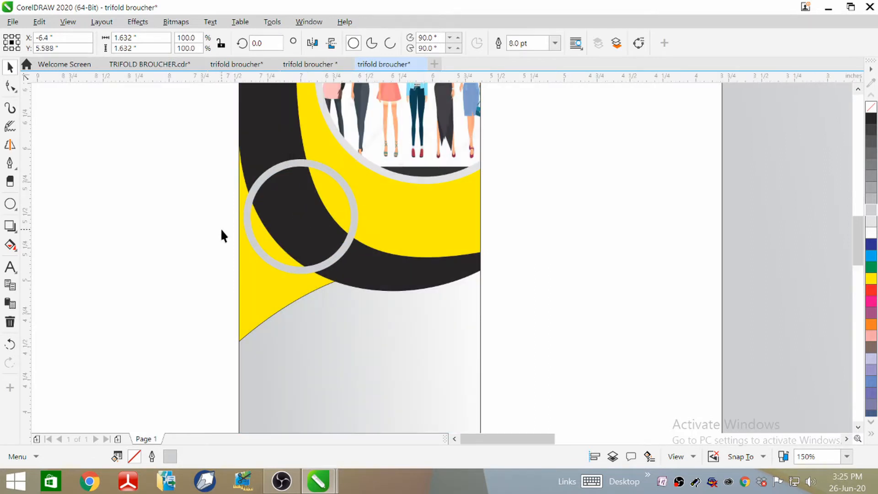
Add a drop shadow to the small grey circle using the Flat Bottom Left preset.
scroll(221, 228, up, 1)
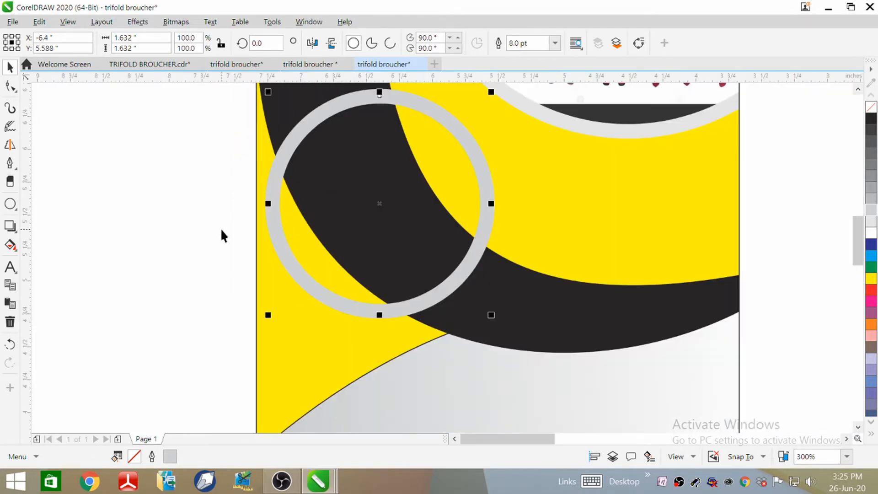
click(10, 228)
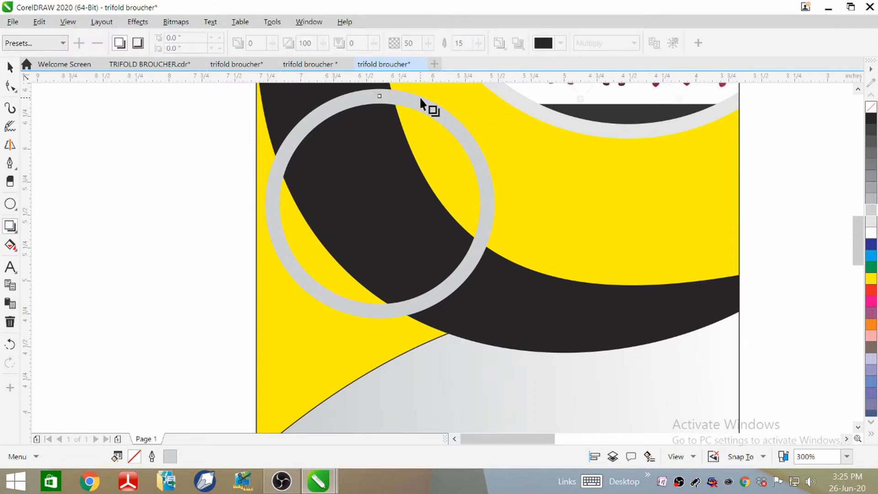
drag(379, 90, 368, 330)
click(64, 44)
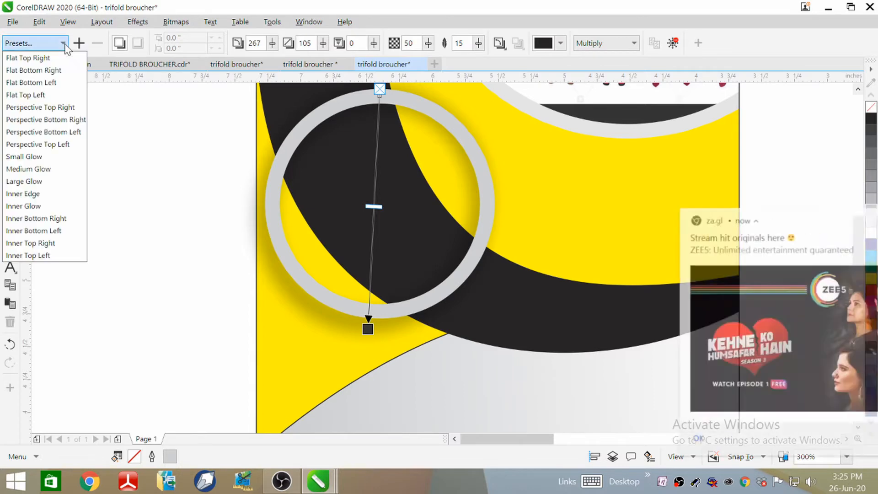
click(64, 82)
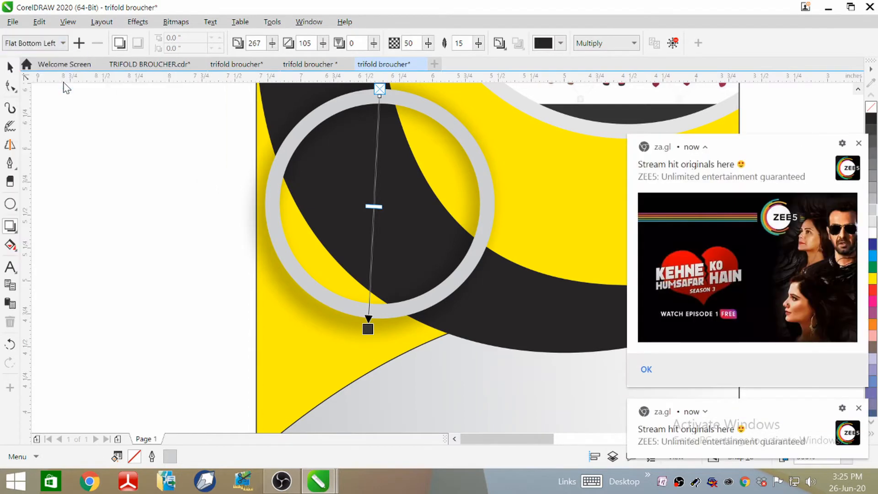
Set the circle's shadow opacity to 62 and pull the shadow in to an offset of about -0.066" by -0.057".
click(429, 43)
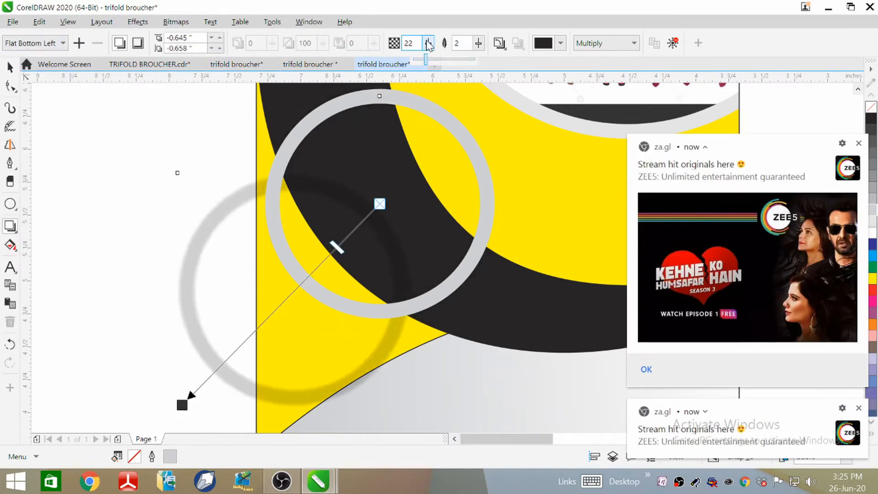
click(452, 59)
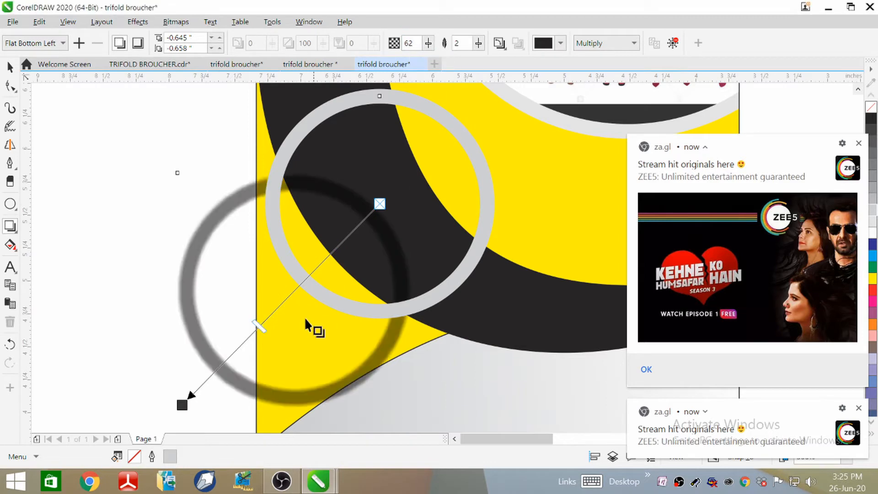
drag(181, 404, 256, 310)
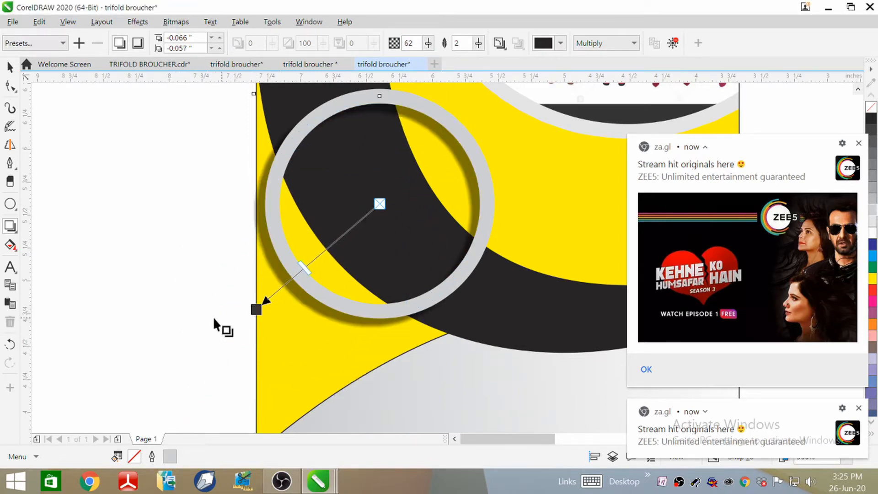
click(10, 66)
click(172, 235)
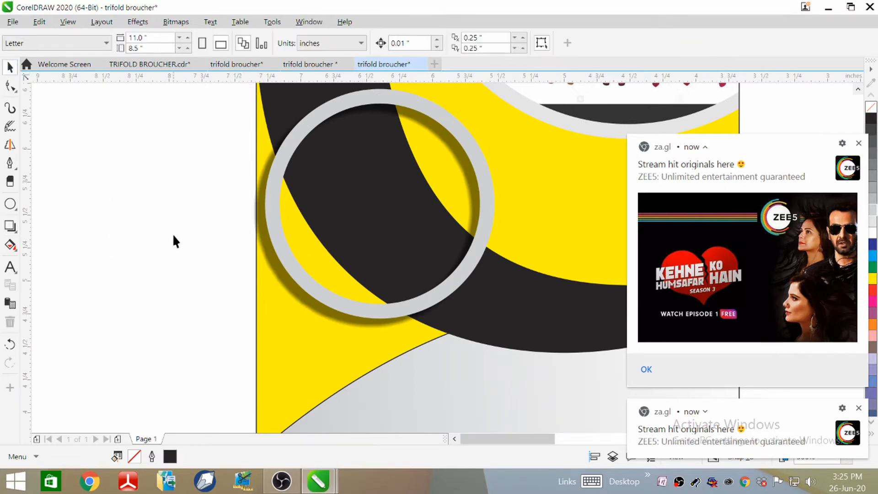
Load the digitaldownload picture from the Downloads folder for import and dismiss the browser notifications.
scroll(202, 232, down, 2)
scroll(243, 255, up, 1)
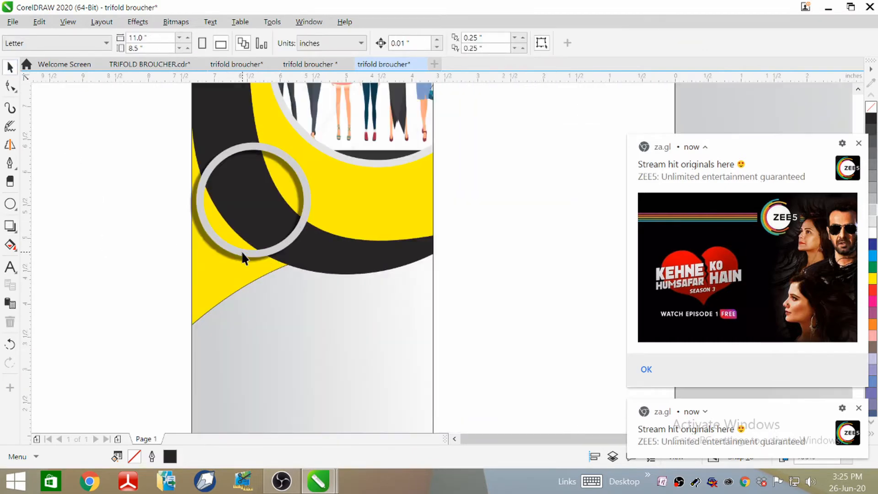
click(13, 23)
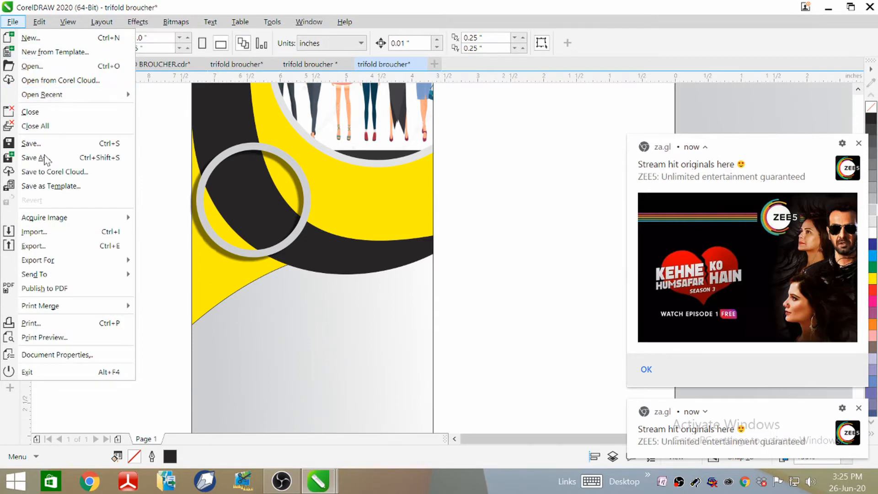
click(35, 232)
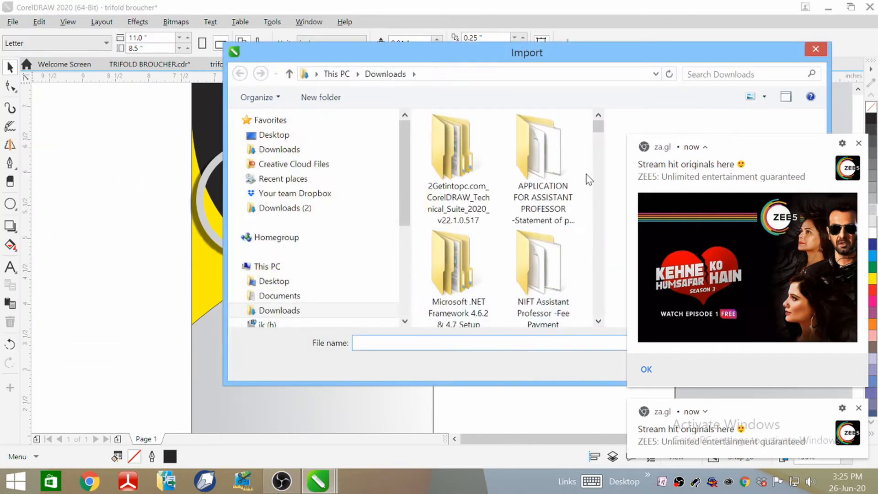
drag(599, 127, 611, 185)
click(457, 261)
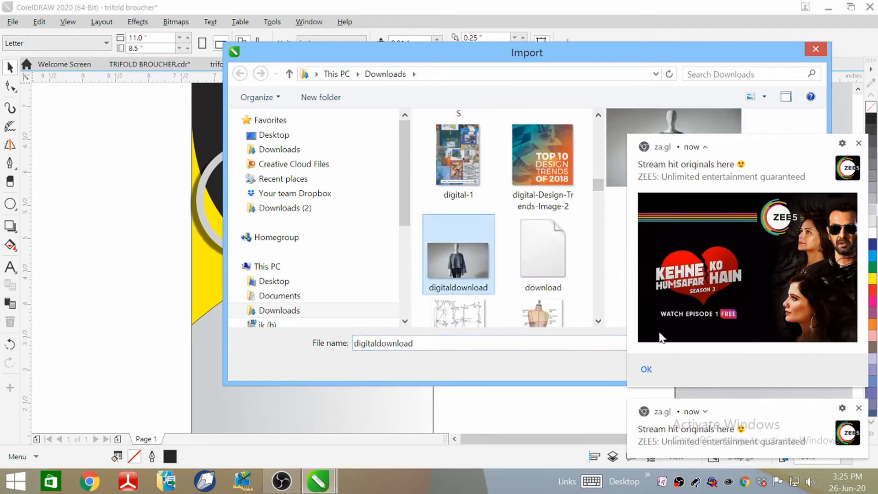
click(858, 143)
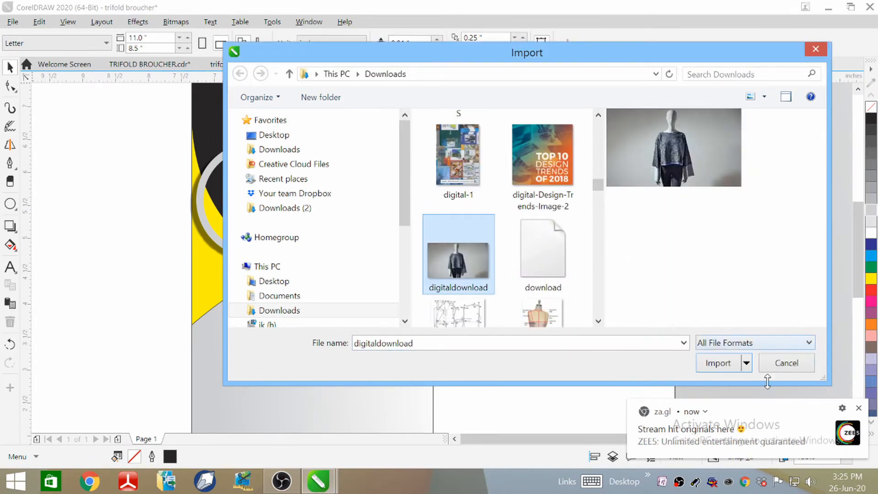
click(716, 363)
key(Return)
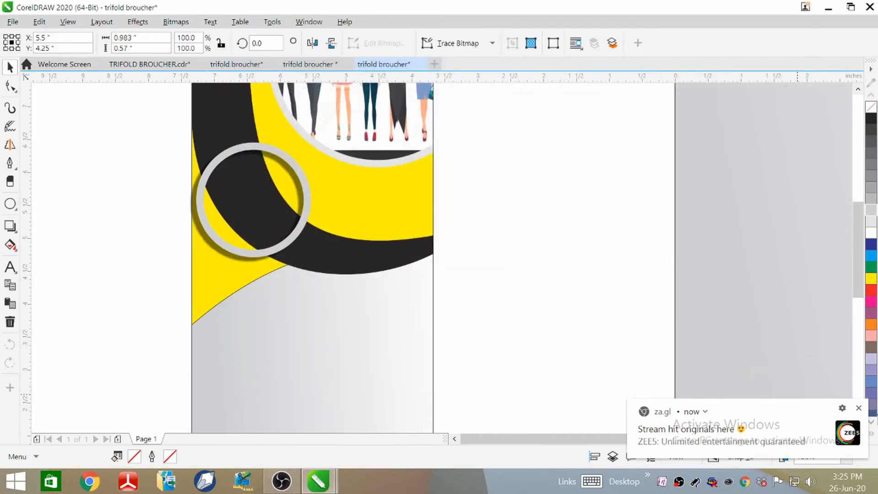
click(858, 408)
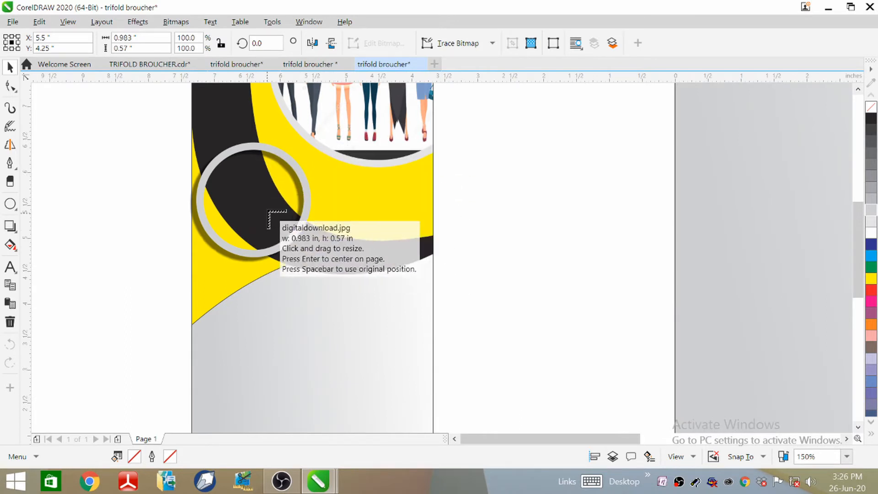
Place the imported mannequin picture, enlarge it to about 2.97" by 1.72" and move it partly off the panel's left edge.
click(202, 163)
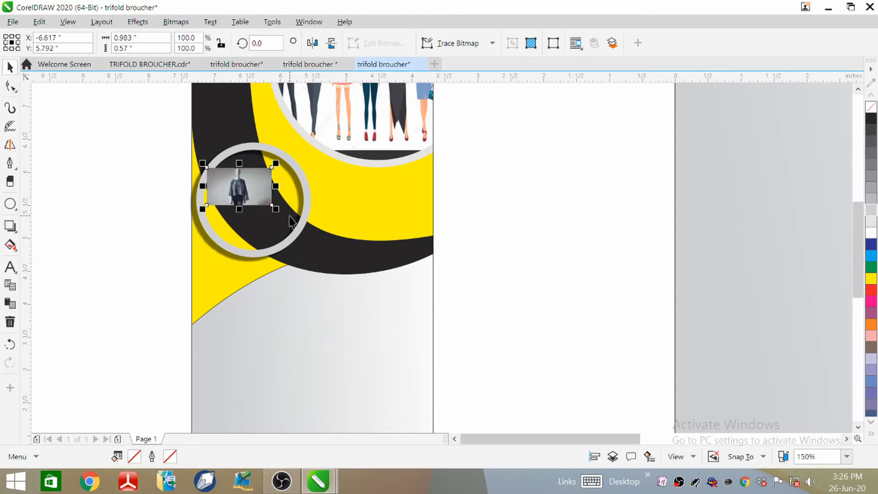
drag(275, 163, 413, 89)
drag(316, 157, 151, 207)
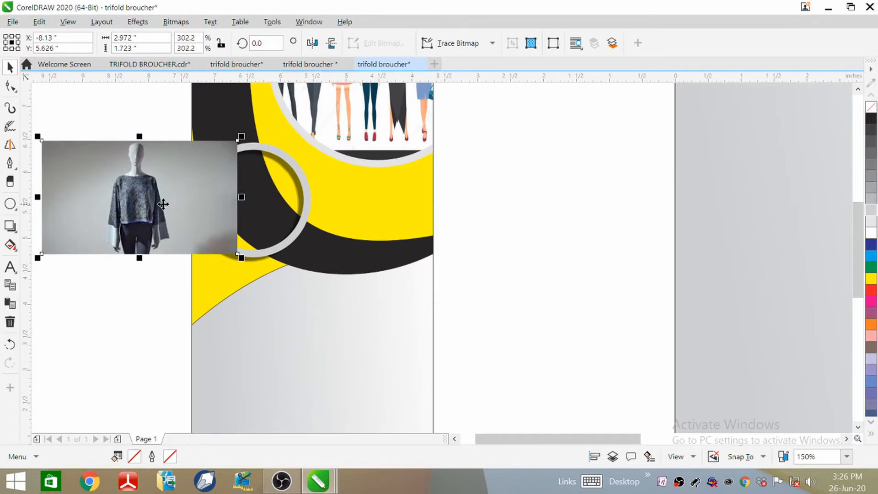
Try to PowerClip the mannequin picture inside the small grey circle from its position beside the panel.
right_click(144, 179)
click(157, 117)
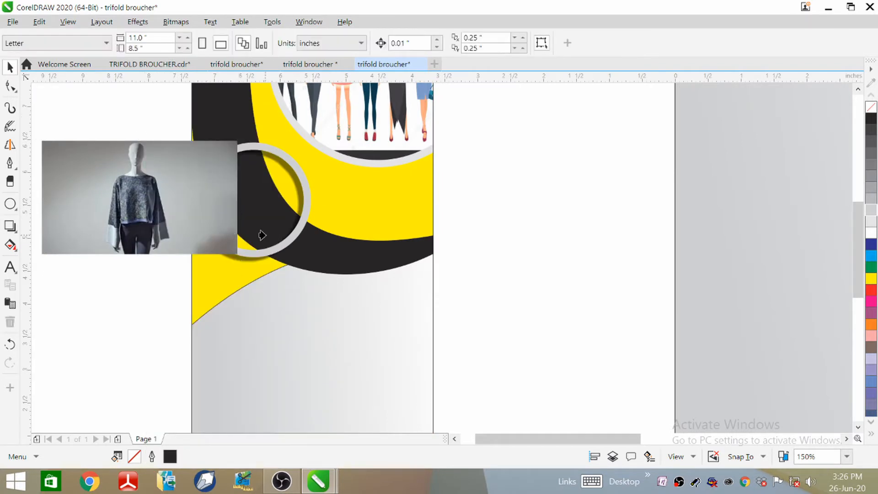
click(257, 153)
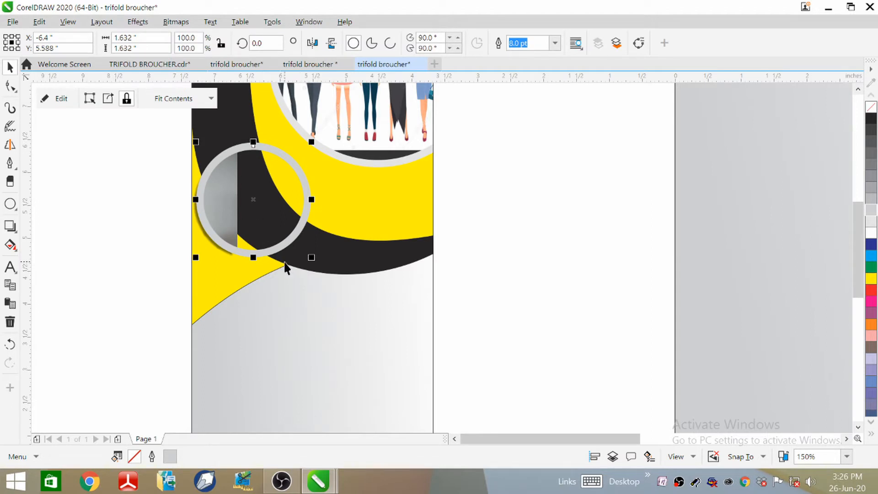
key(ctrl+z)
Move the mannequin picture to about X -3.39" and Y 5.97" and PowerClip it inside the small grey circle.
drag(144, 197, 438, 181)
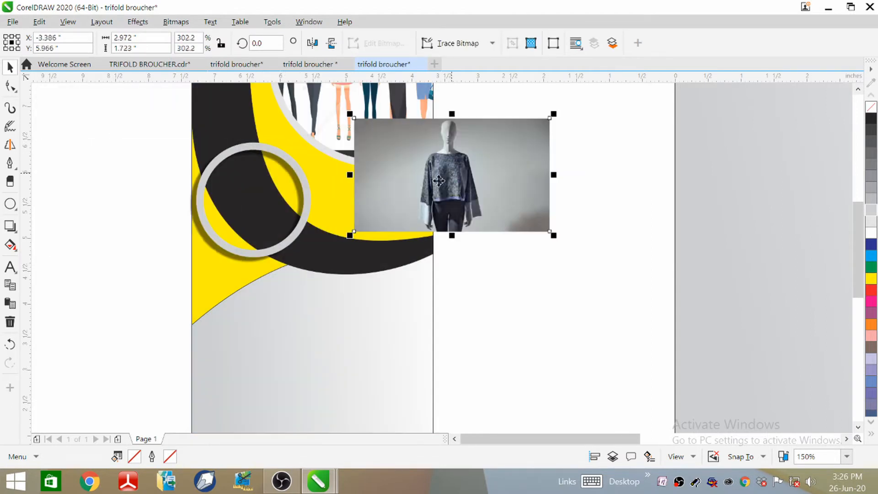
right_click(419, 164)
click(471, 114)
click(197, 198)
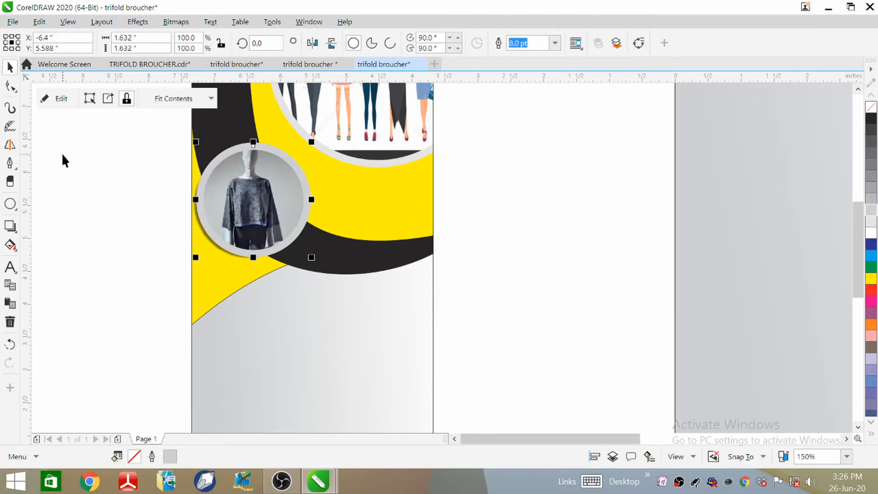
scroll(183, 203, down, 5)
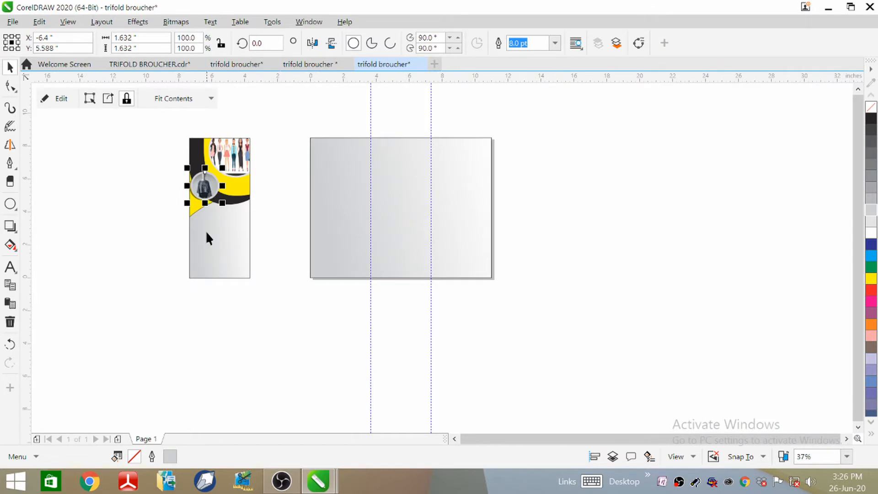
click(96, 161)
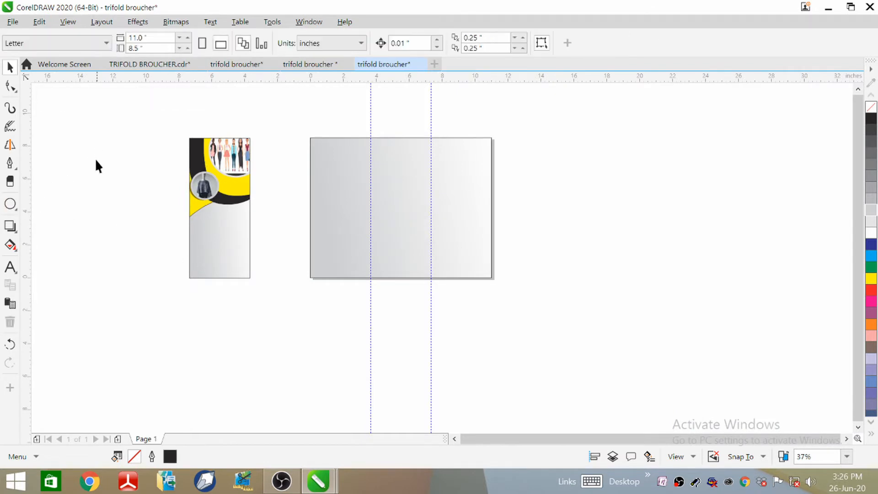
Draw a tall rectangle about 0.92" by 3.65" straddling the lower right edge of the panel.
click(10, 204)
click(69, 204)
scroll(273, 234, up, 5)
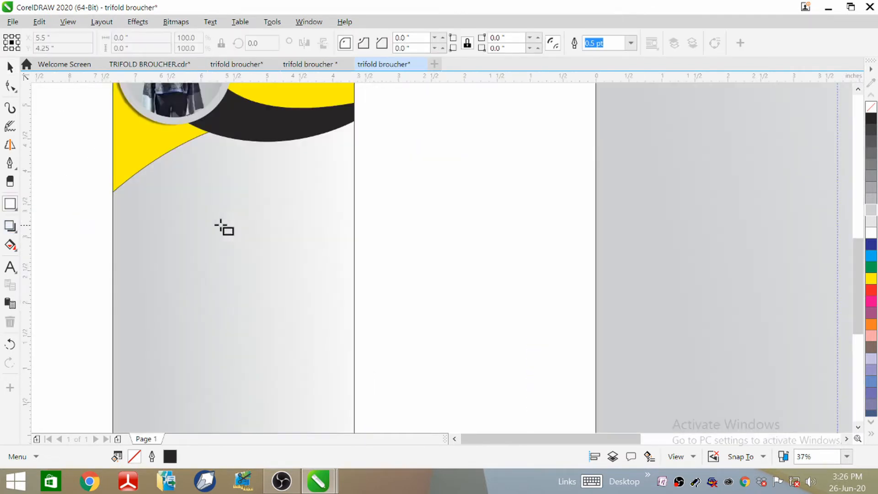
scroll(315, 143, down, 2)
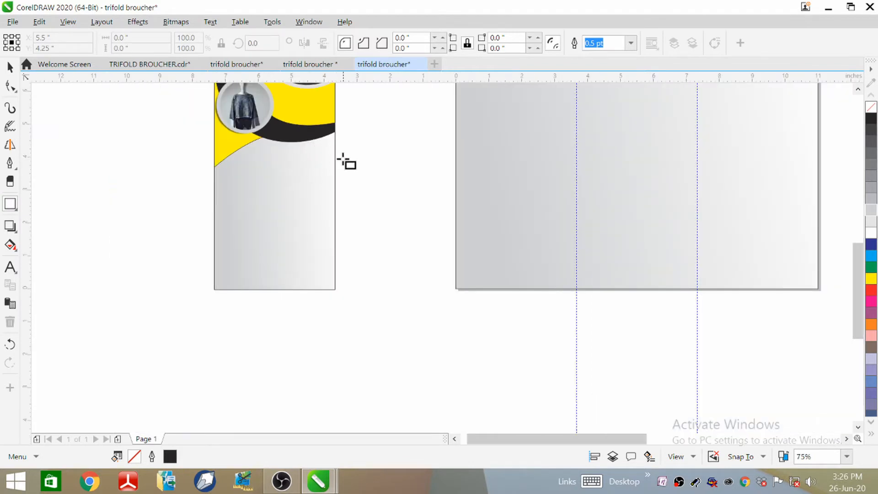
scroll(335, 172, up, 2)
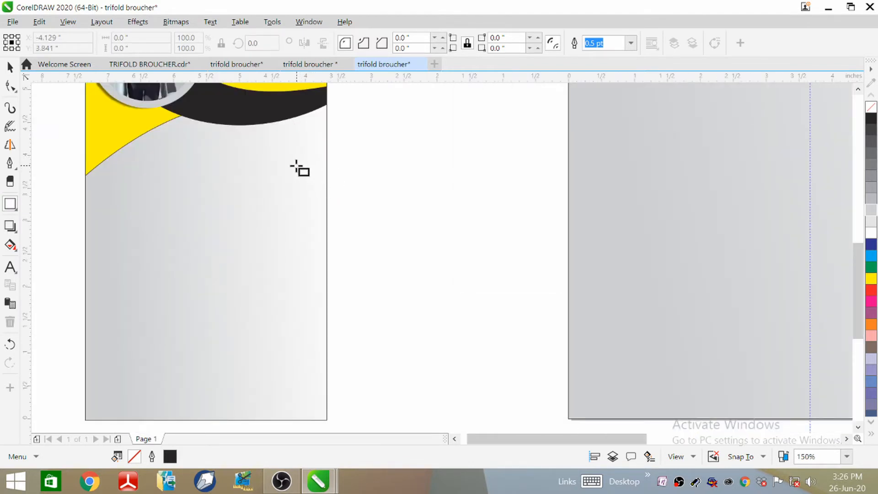
drag(297, 165, 358, 407)
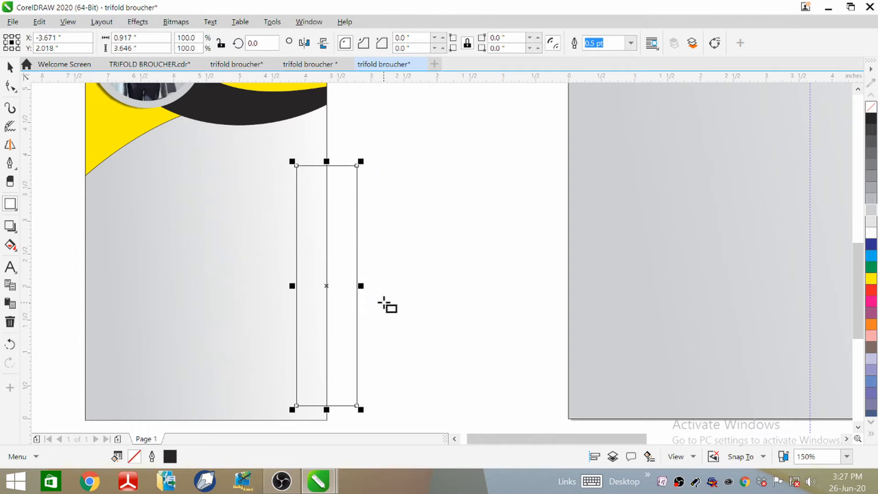
Narrow the rectangle symmetrically to about 0.57" wide and shift its ends upward to make it about 3.69" tall.
drag(361, 286, 354, 287)
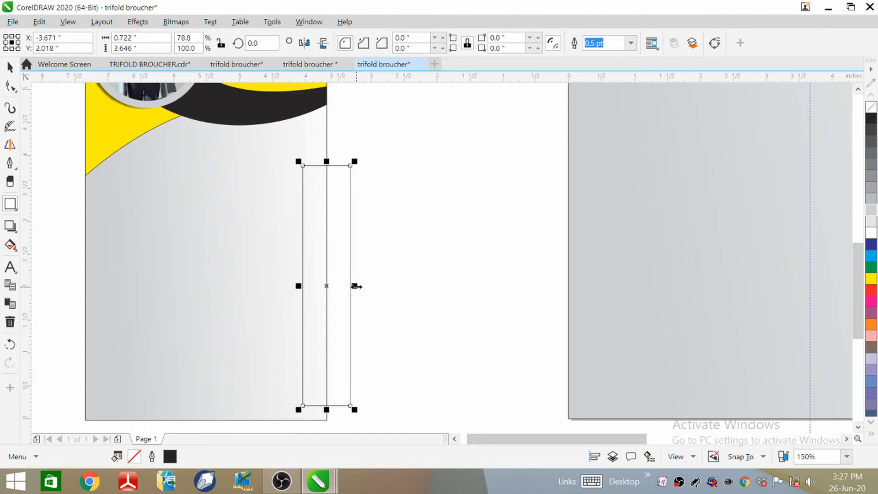
drag(355, 287, 349, 284)
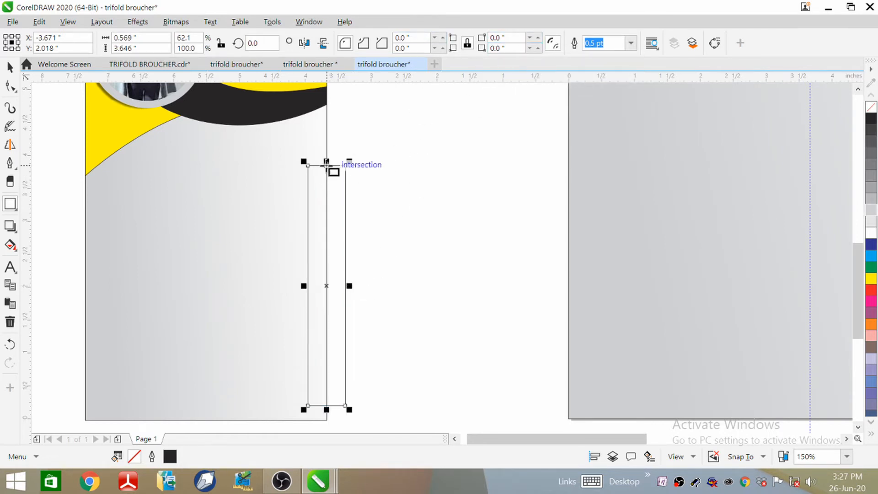
drag(326, 164, 326, 139)
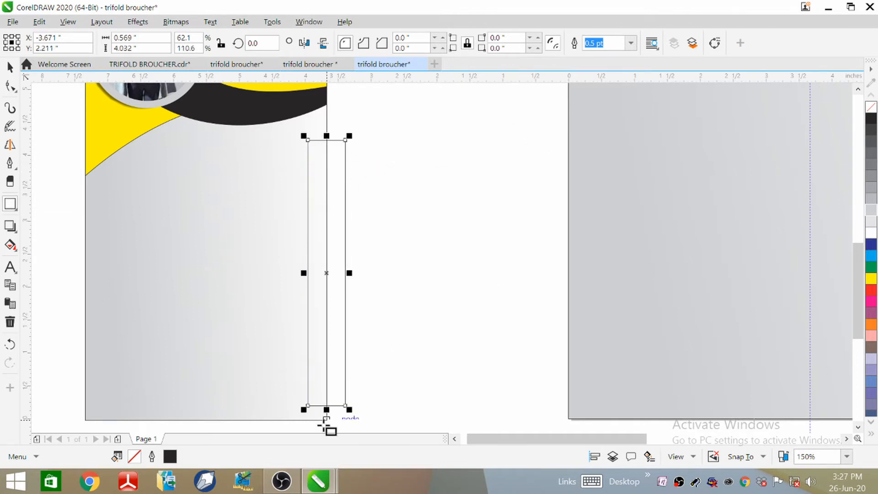
drag(327, 409, 326, 387)
Give the rectangle a 3 pt outline and round all its corners to a radius of about 0.143".
click(630, 43)
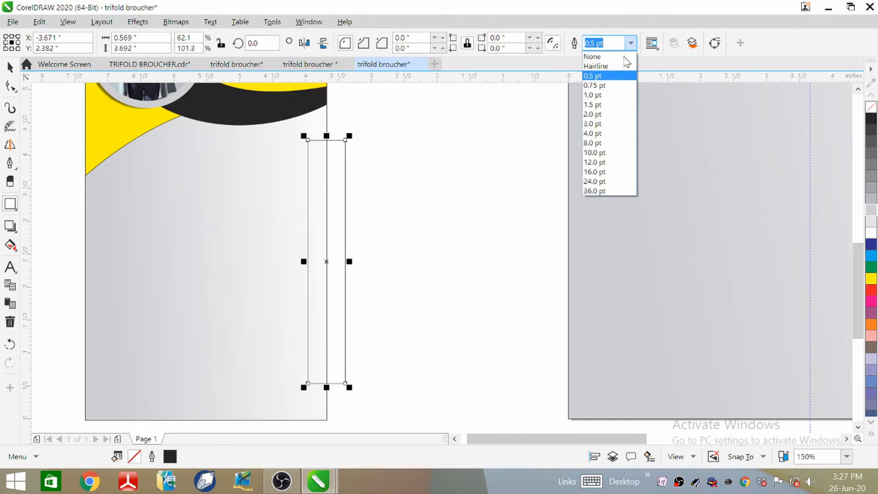
click(594, 123)
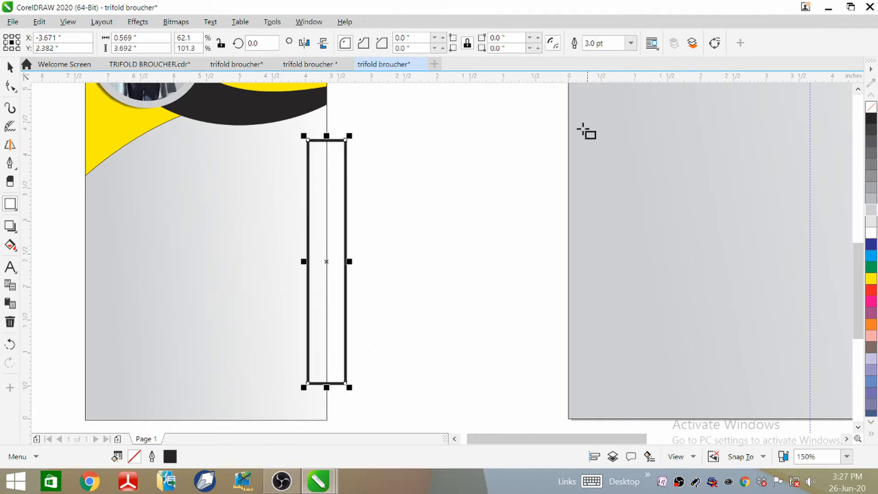
click(9, 87)
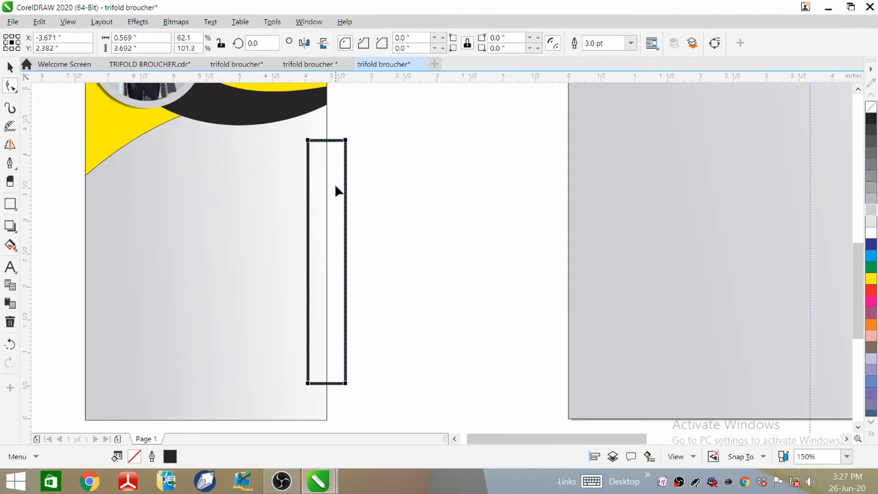
drag(341, 145, 339, 147)
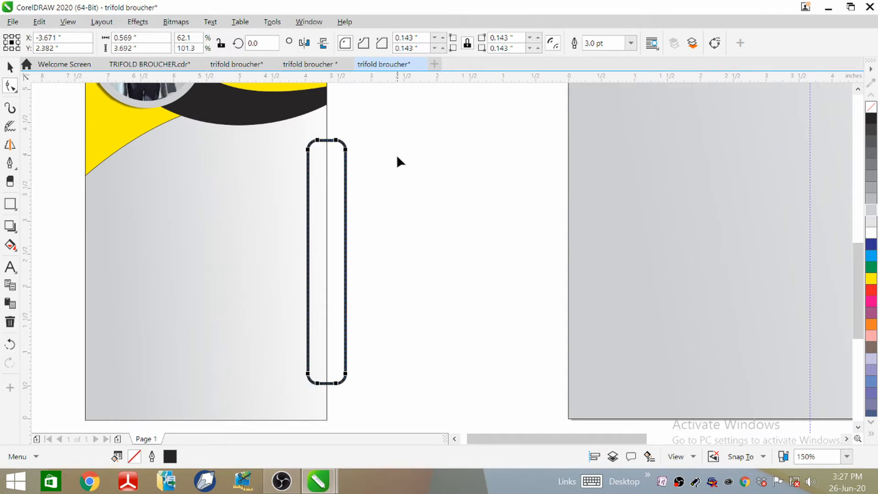
click(11, 70)
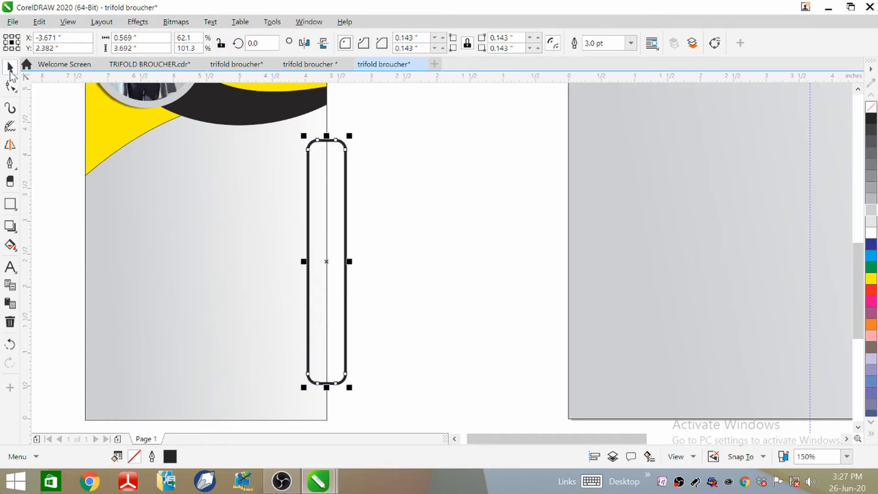
PowerClip the rounded rectangle inside the brochure panel so its outer half is cut off at the panel's edge.
right_click(318, 186)
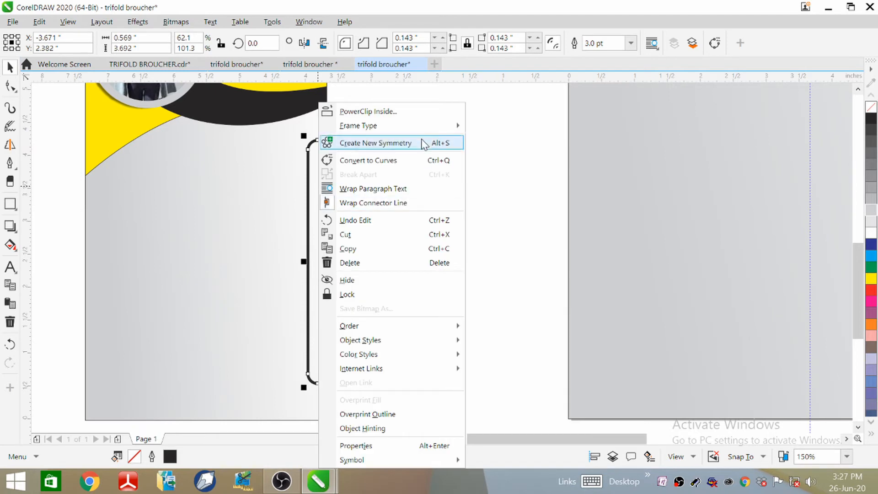
click(406, 114)
click(327, 124)
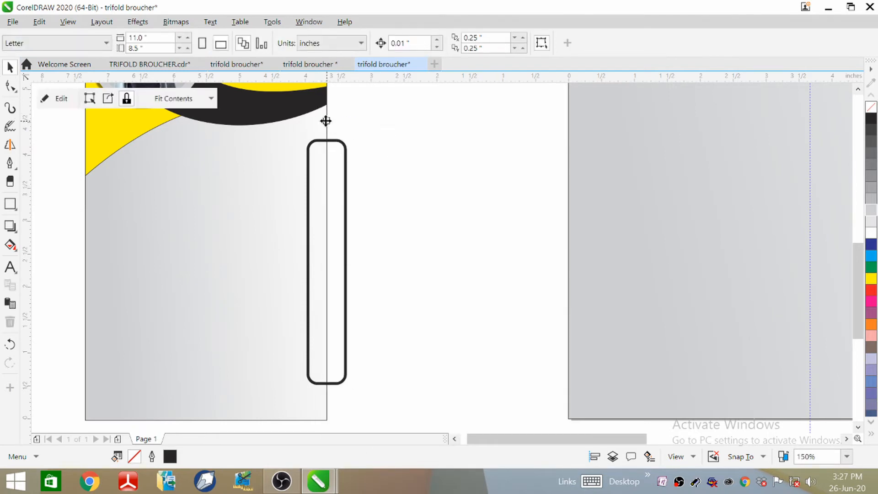
scroll(490, 151, down, 1)
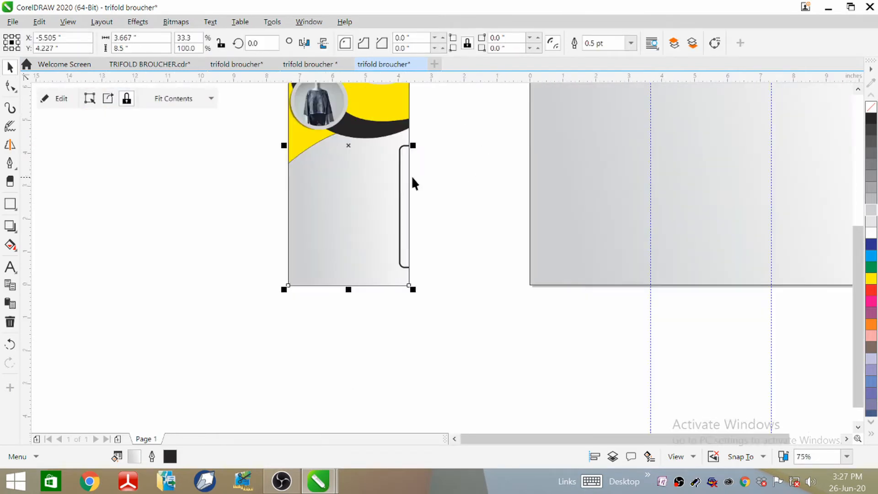
scroll(407, 174, up, 3)
scroll(397, 154, down, 2)
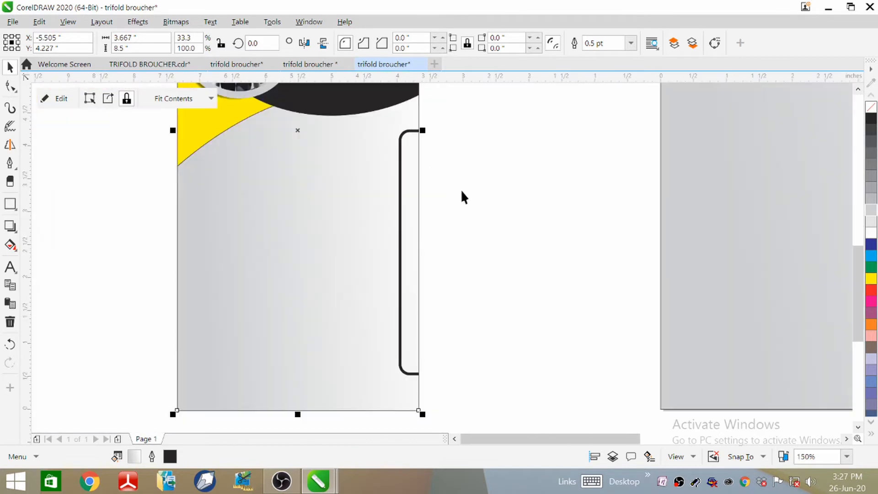
click(462, 192)
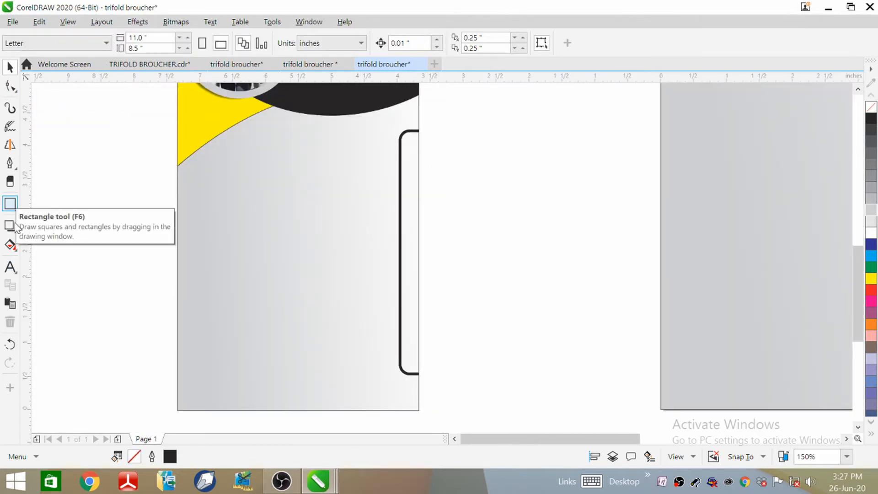
Draw a circle about 0.63" in diameter on the lower part of the panel, beside the rounded bar.
click(15, 208)
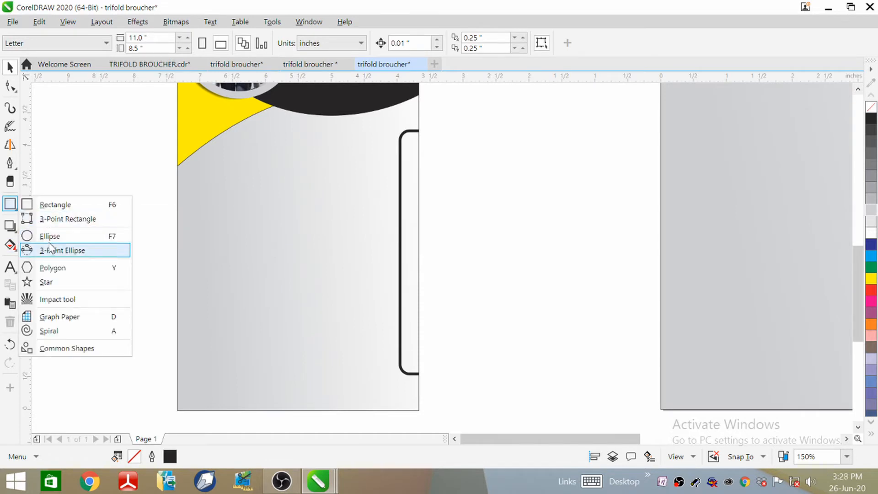
click(48, 236)
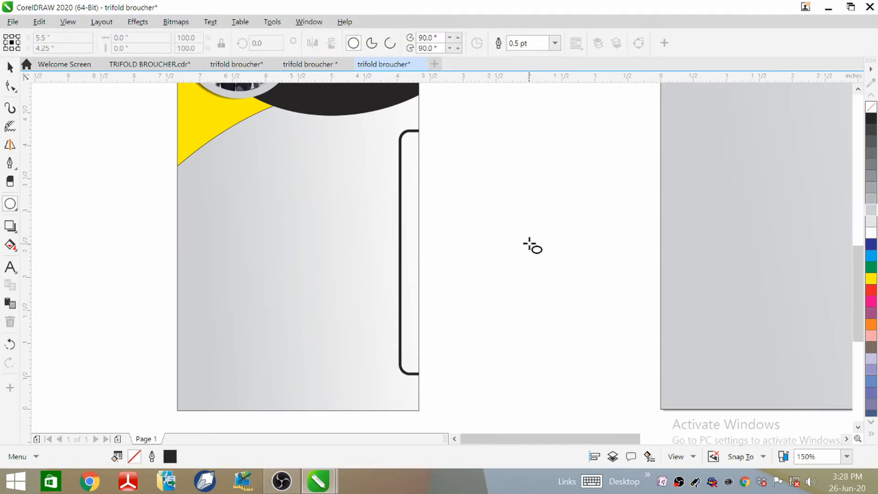
drag(325, 163, 369, 206)
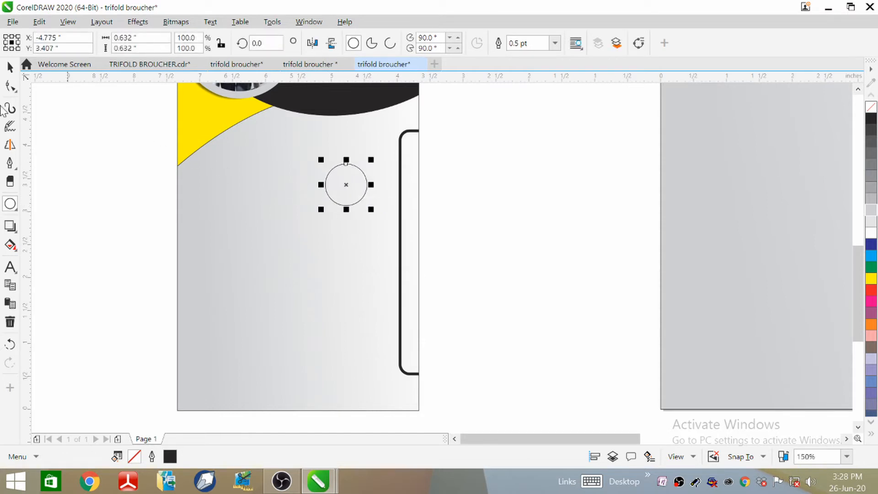
Move the circle onto the vertical line near the top of the rounded bar and shrink it to about 0.53" in diameter.
click(9, 67)
drag(341, 188, 359, 192)
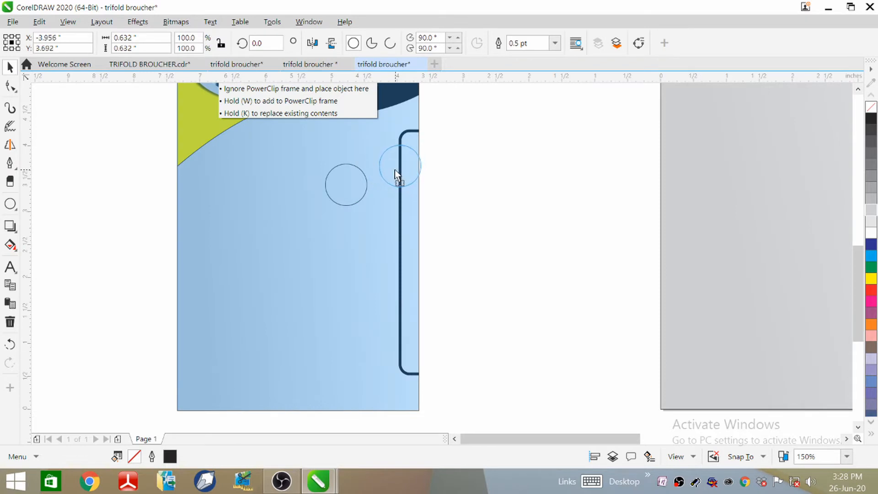
drag(395, 169, 394, 170)
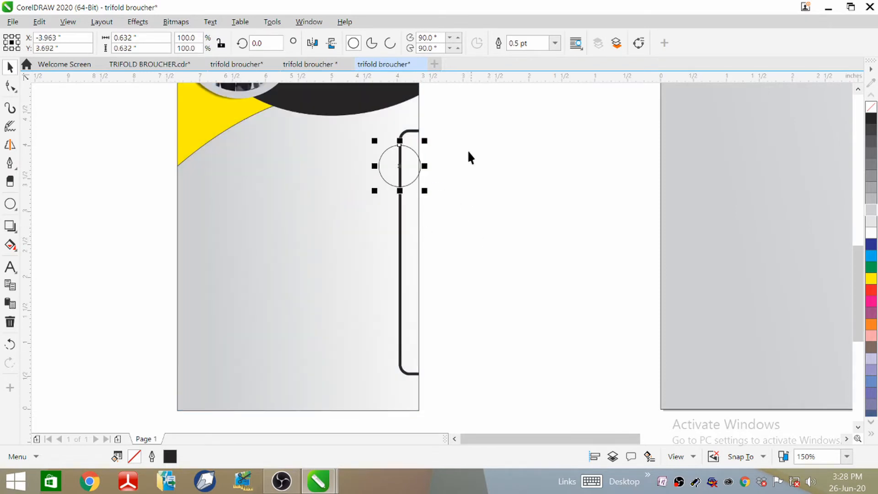
drag(425, 141, 399, 161)
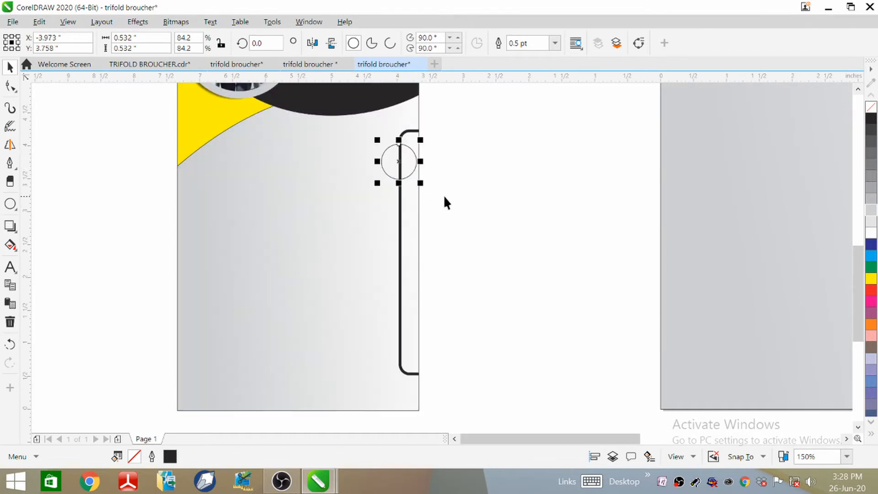
click(467, 160)
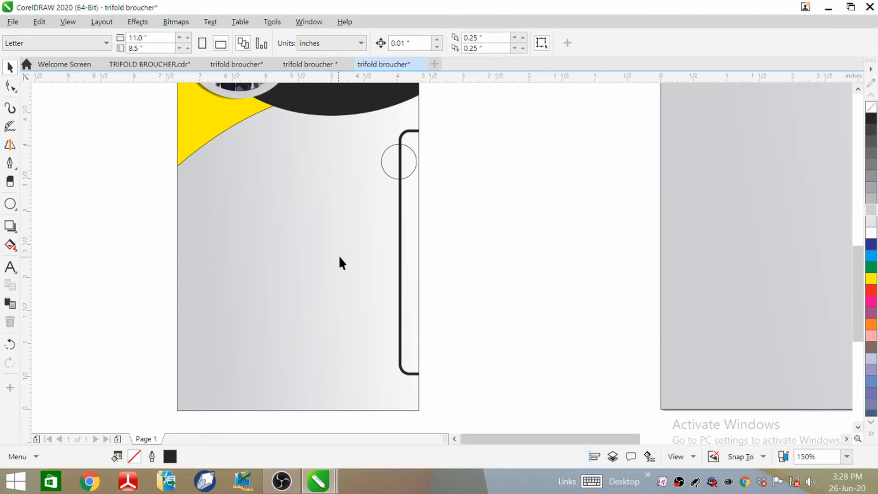
Edit the panel's PowerClip contents and widen the rounded rectangle symmetrically to about 0.785".
click(400, 249)
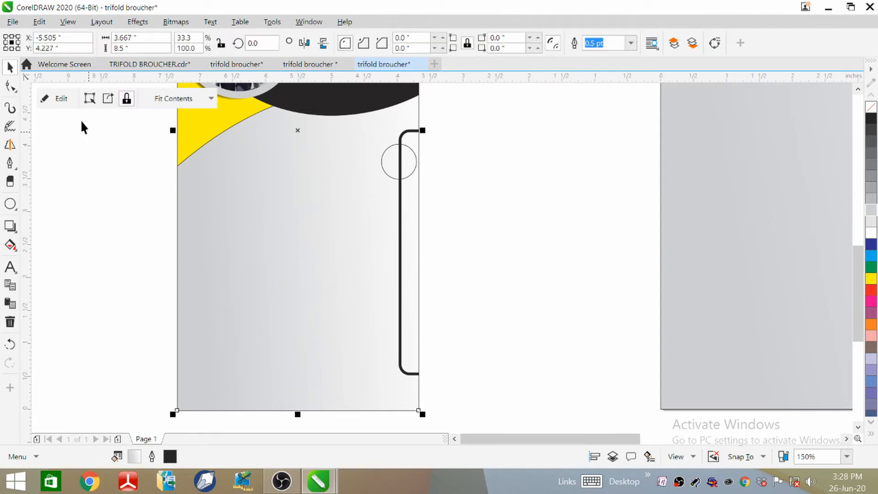
click(61, 99)
click(437, 216)
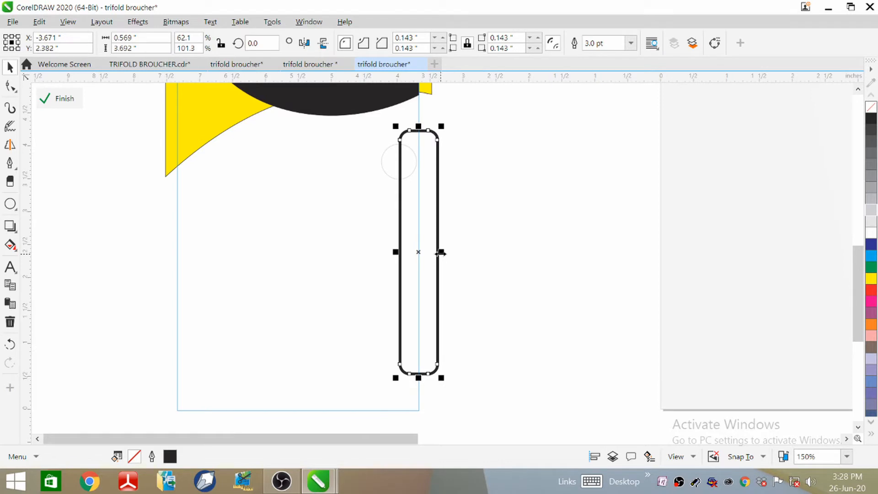
drag(441, 252, 448, 253)
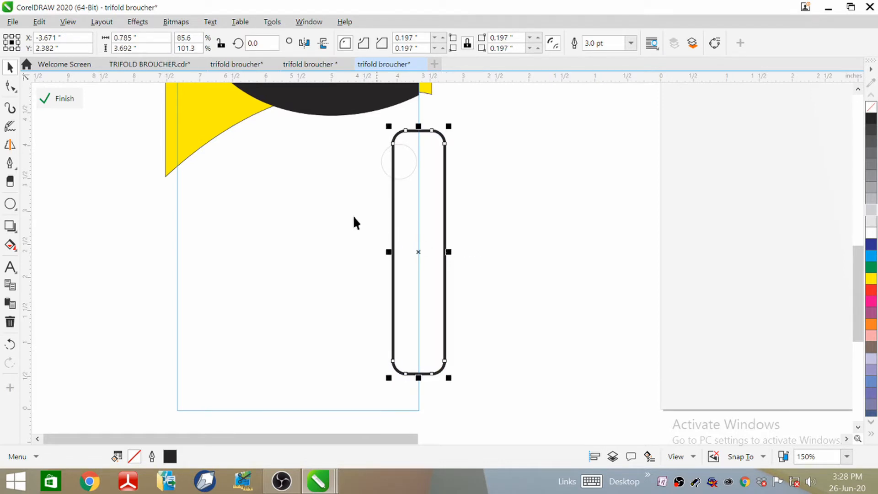
click(56, 98)
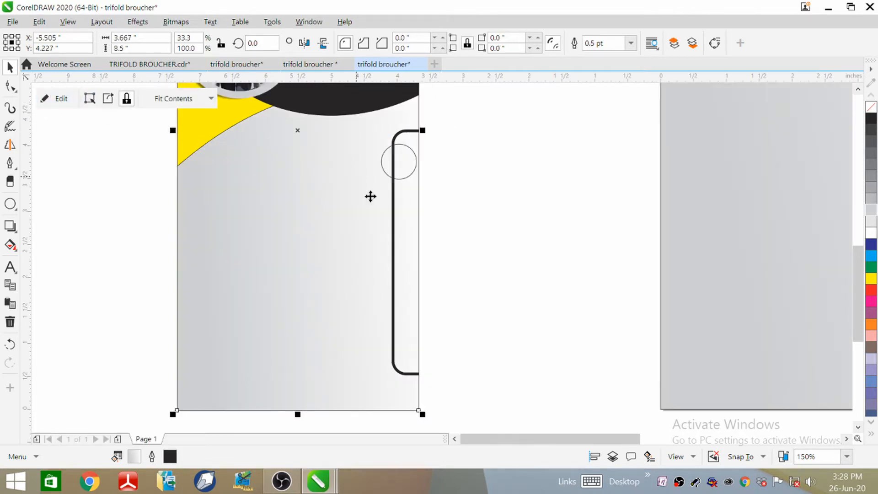
Center the circle on the widened bar's vertical line at about X -4.064" and Y 3.633".
mouse_move(405, 171)
mouse_down()
mouse_move(394, 160)
mouse_move(399, 170)
mouse_up()
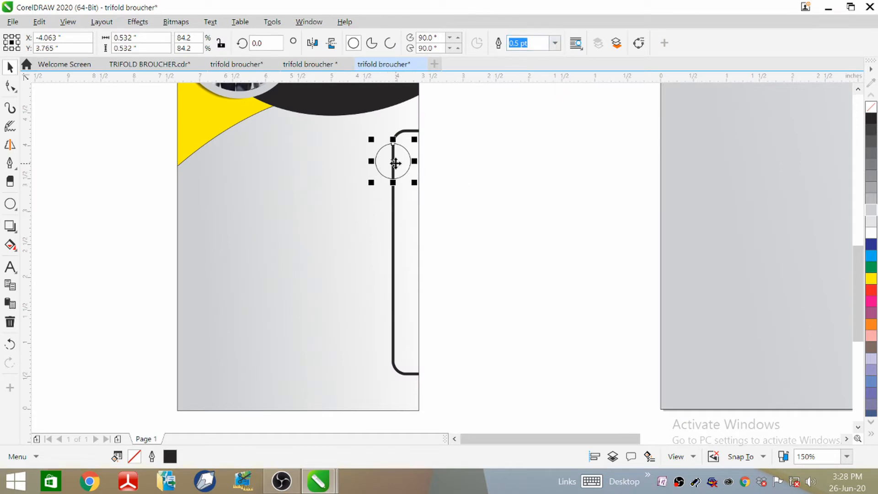
drag(392, 162, 391, 171)
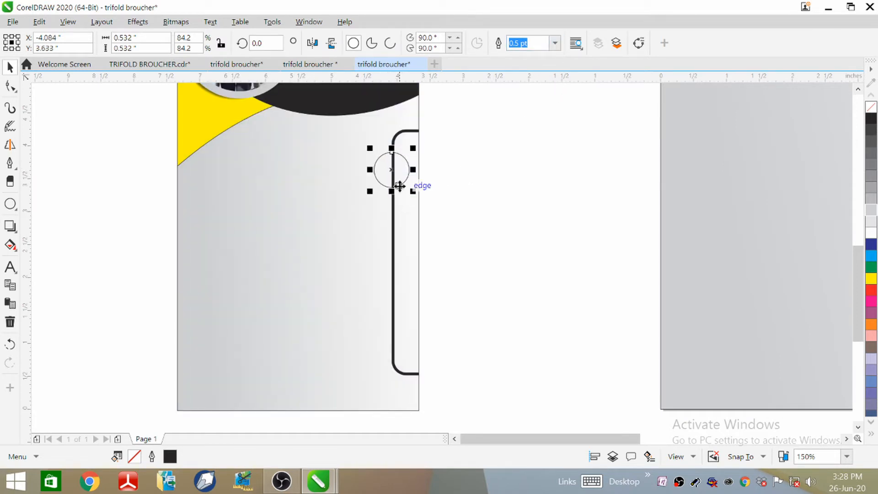
key(Right)
key(Right)
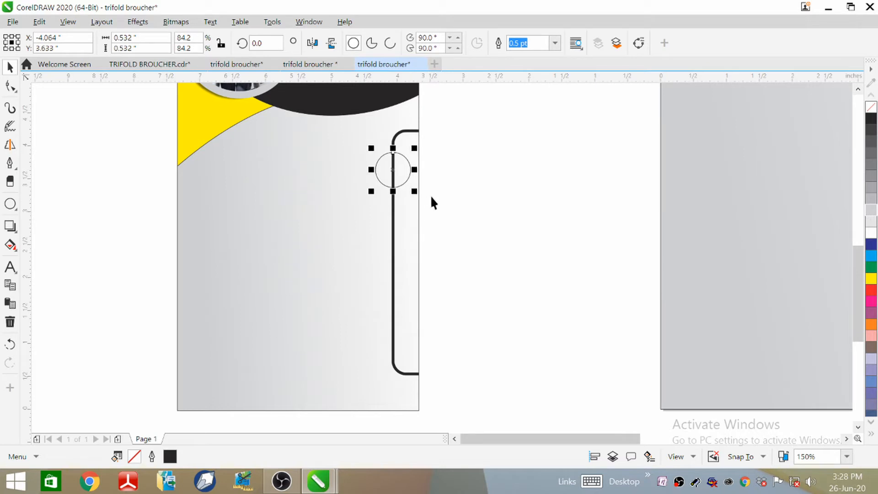
Give the circle a 3 pt outline and a yellow fill.
click(555, 43)
click(524, 132)
click(871, 278)
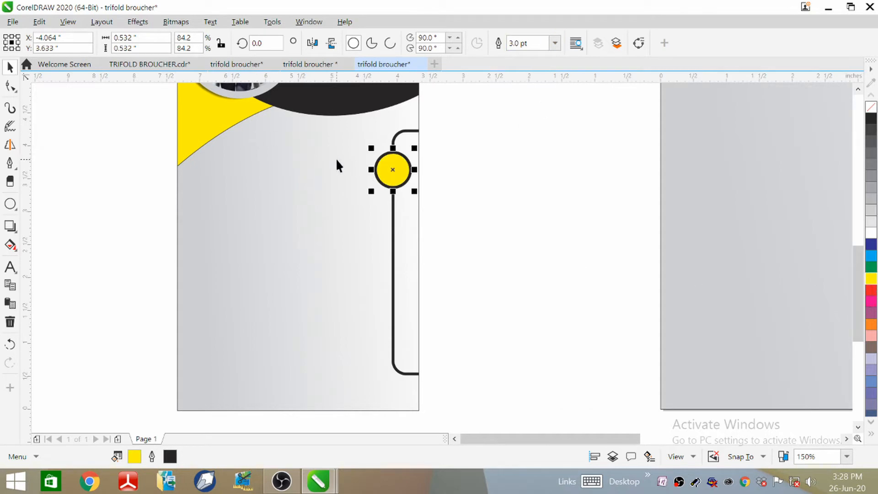
click(457, 151)
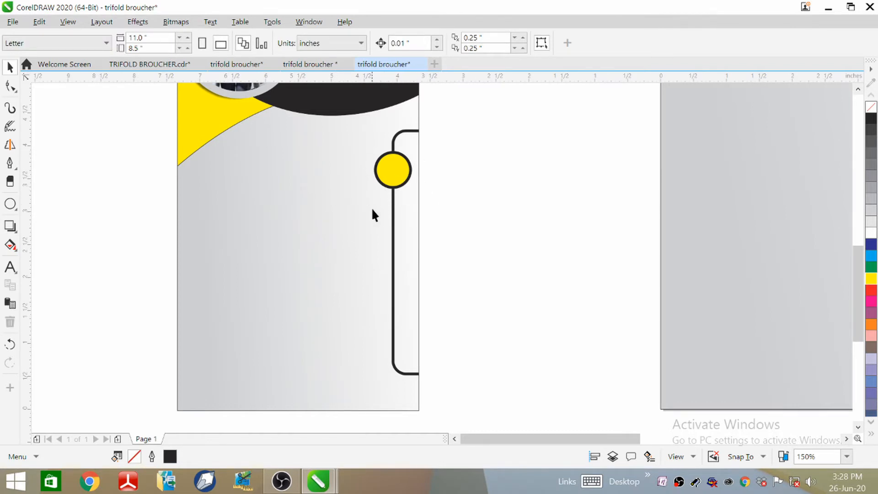
Copy the yellow circle straight down along the bar's vertical line to about Y 2.786".
click(398, 174)
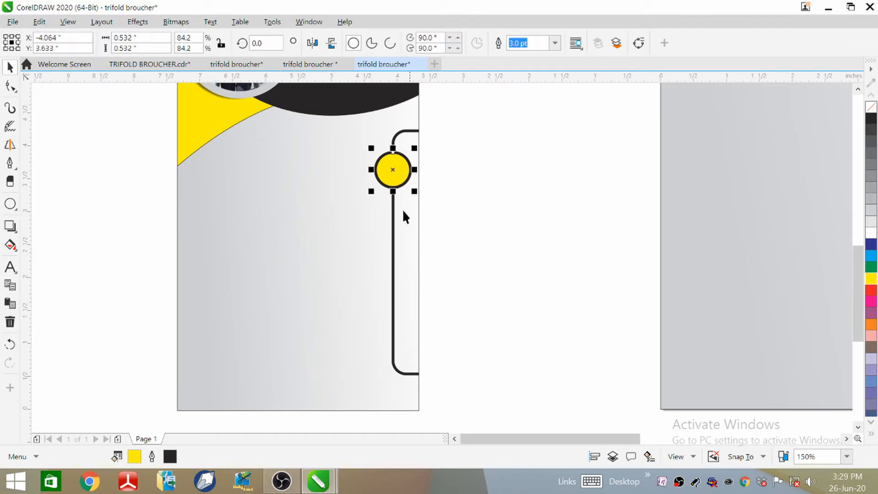
drag(393, 173, 396, 193)
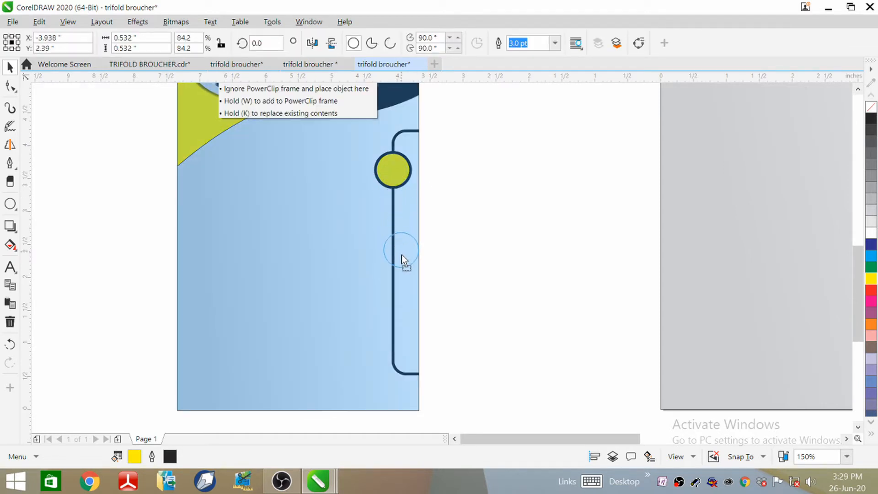
drag(401, 255, 391, 235)
drag(386, 226, 385, 227)
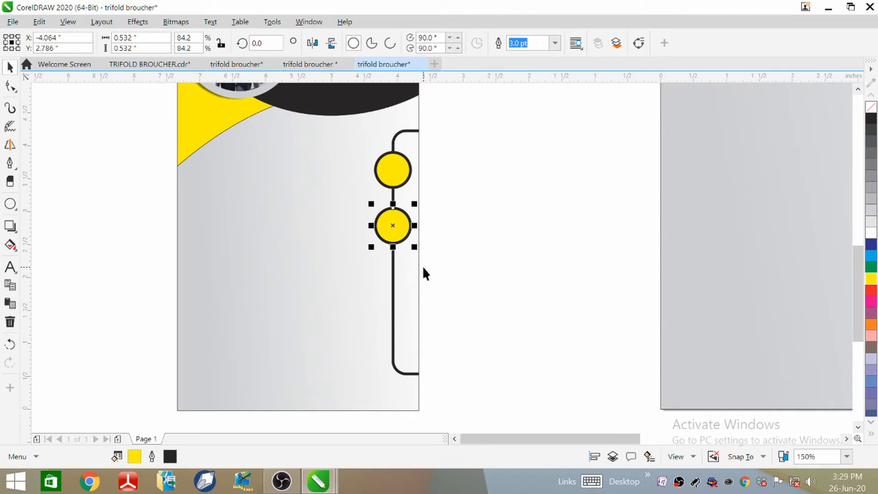
Duplicate the yellow circle twice more at the same spacing down the line and delete the lowest copy.
key(ctrl+r)
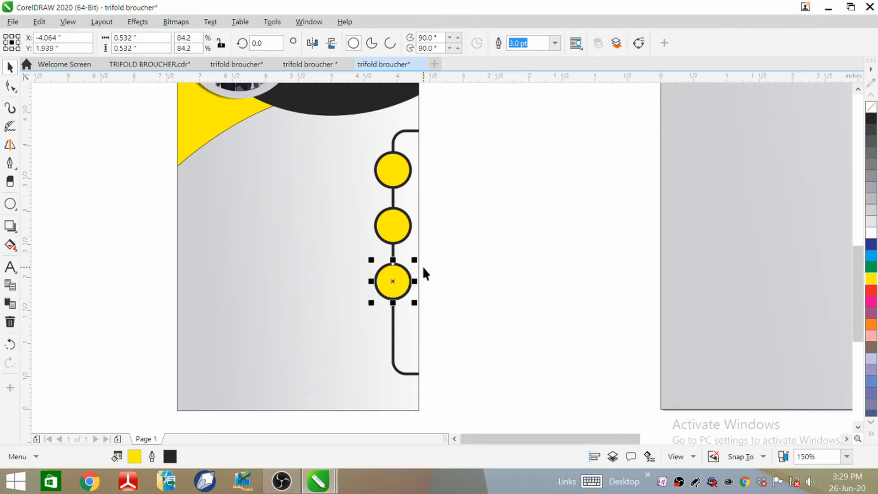
key(ctrl+r)
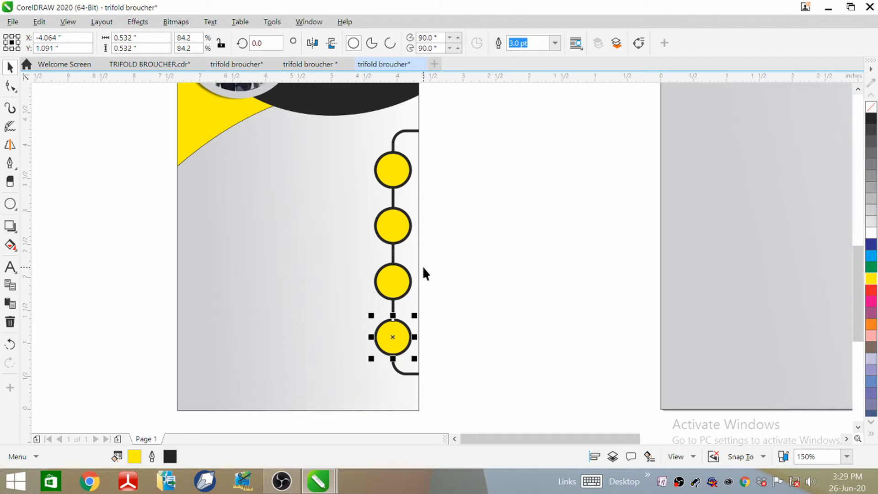
right_click(390, 342)
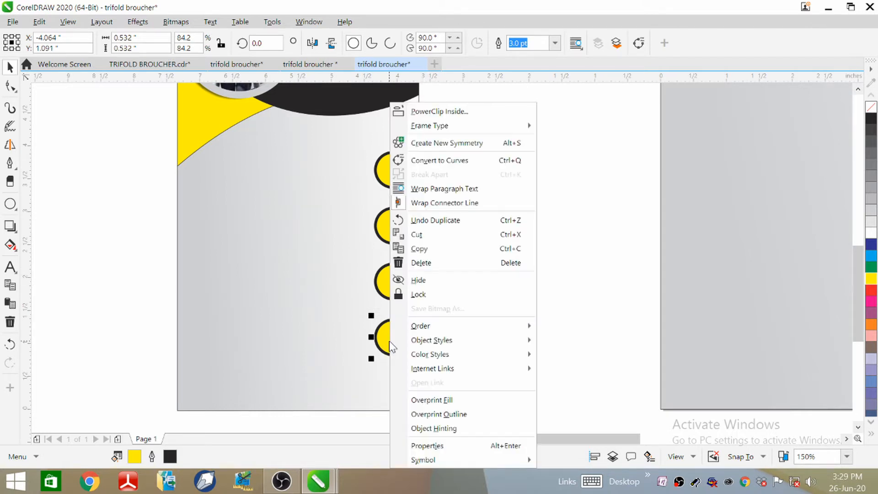
click(446, 262)
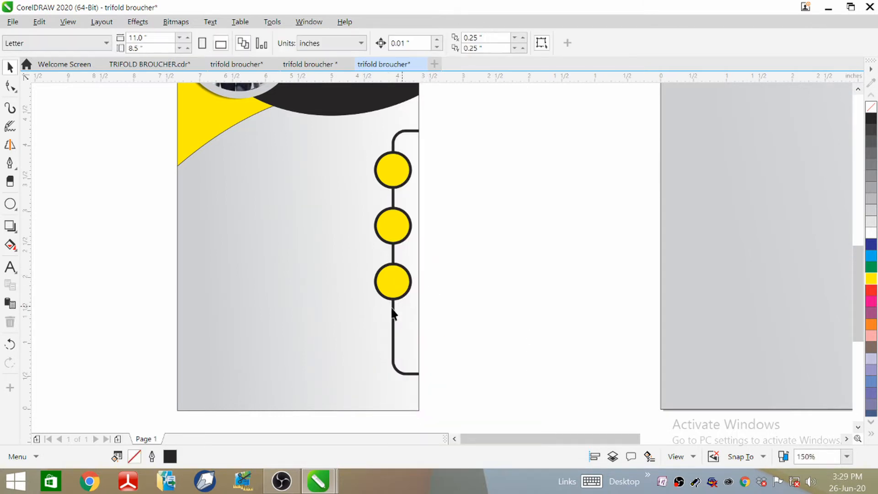
Nudge the lowest yellow circle straight down the bar's line to about Y 1.449".
click(390, 277)
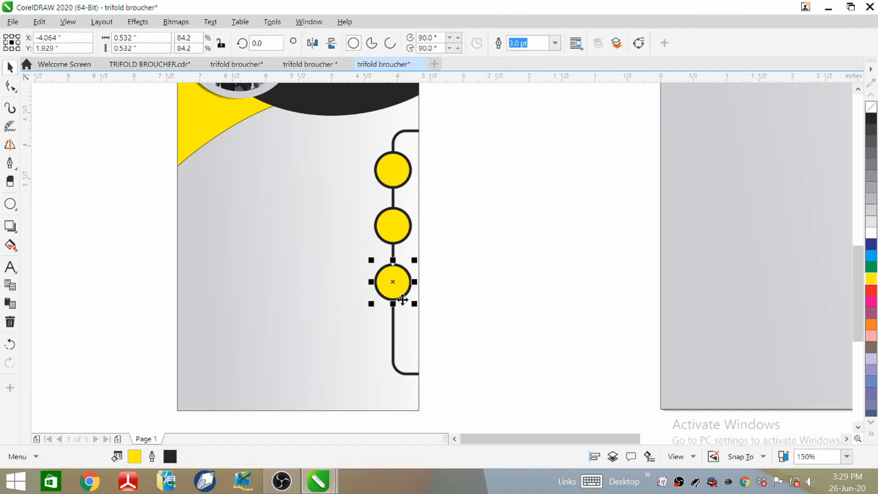
key(Down)
key(Down)
key(Down)
key(Down)
key(Down)
key(Down)
key(Down)
key(Down)
key(Down)
key(Down)
key(Down)
key(Down)
key(Down)
key(Down)
key(Down)
key(Down)
key(Down)
key(Down)
key(Down)
key(Down)
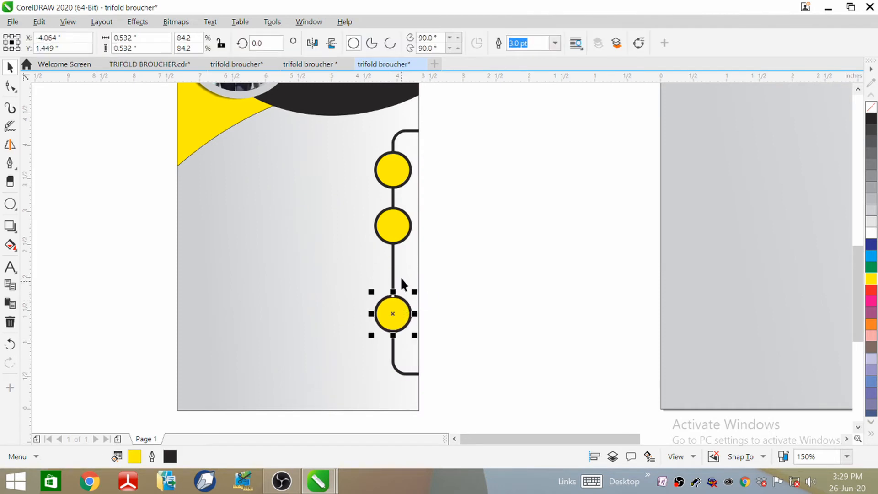
Nudge the middle yellow circle down until it sits midway between the upper and lower circles.
click(390, 225)
key(Down)
key(Down)
key(Down)
key(Down)
key(Down)
key(Down)
key(Down)
key(Down)
key(Down)
key(Down)
key(Down)
key(Down)
key(Down)
key(Down)
key(Down)
key(Down)
key(Down)
key(Down)
key(Down)
key(Down)
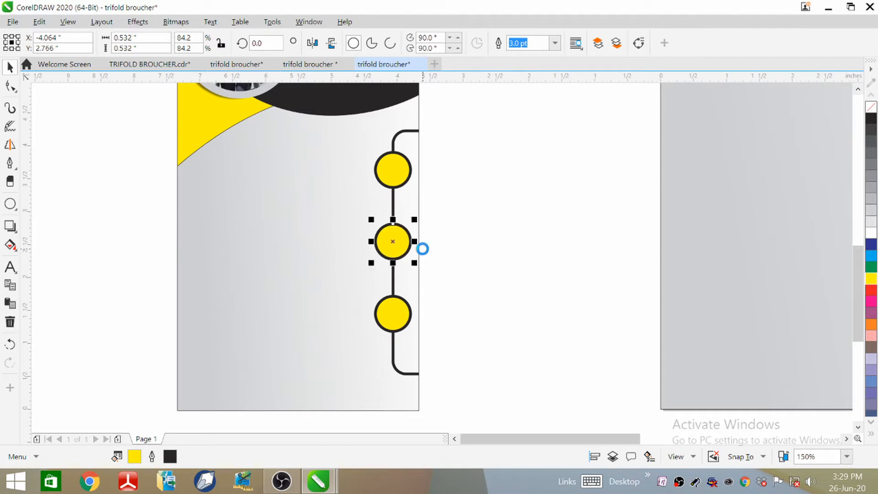
key(Down)
key(Down)
click(507, 196)
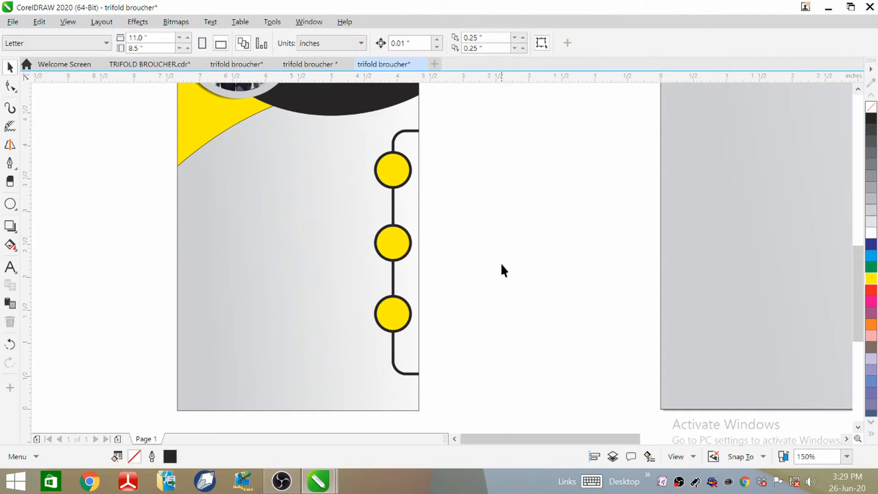
Nudge the top yellow circle slightly down along the bar's vertical line.
click(398, 184)
key(Down)
key(Down)
key(Down)
key(Down)
key(Down)
key(Down)
key(Down)
key(Down)
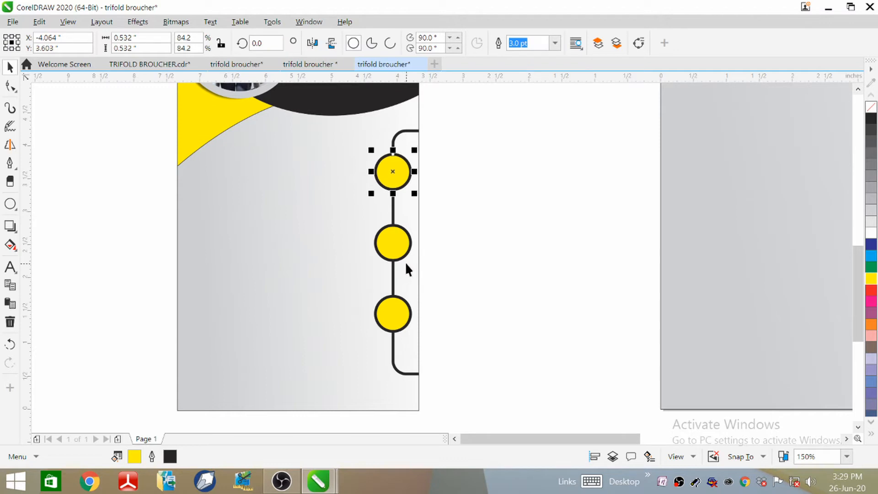
Reposition the lowest yellow circle at about X -4.134" and Y 1.388".
drag(394, 305, 389, 301)
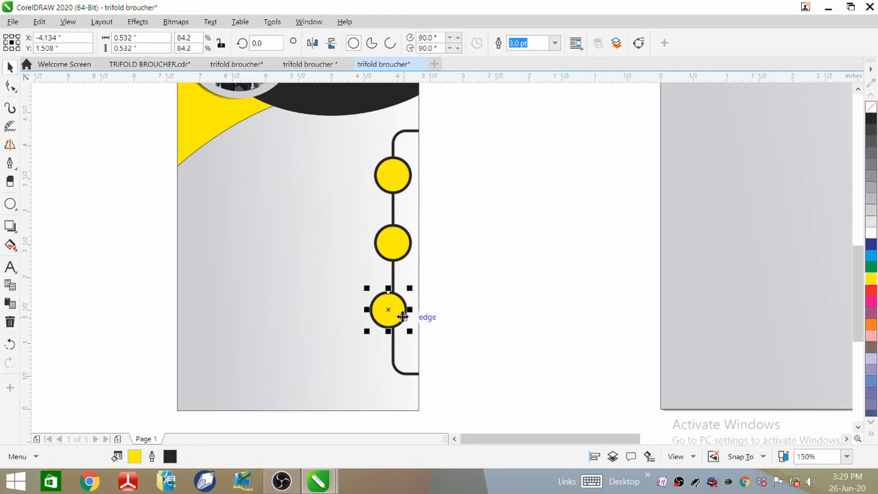
key(Down)
key(Down)
key(Down)
key(Down)
key(Down)
key(Down)
key(Down)
key(Down)
key(Down)
key(Down)
key(Down)
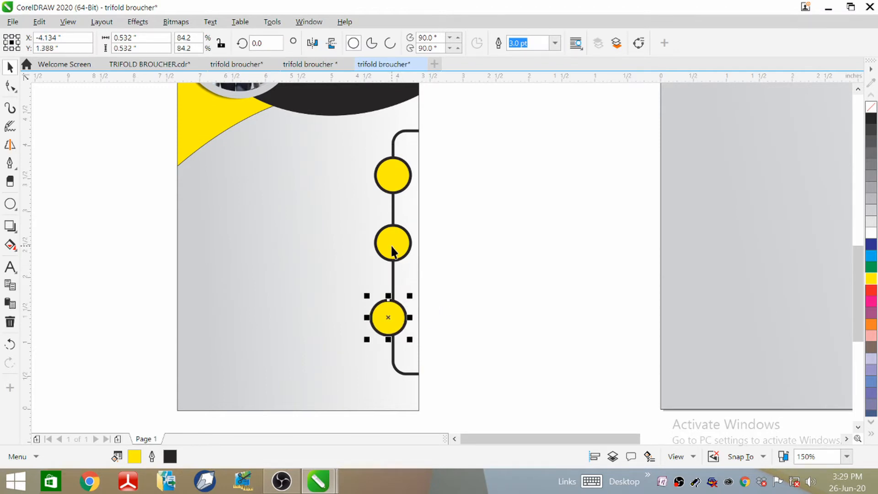
Nudge the middle yellow circle down the bar's line to about Y 2.436".
click(390, 244)
key(Down)
key(Down)
key(Down)
key(Down)
key(Down)
key(Down)
key(Down)
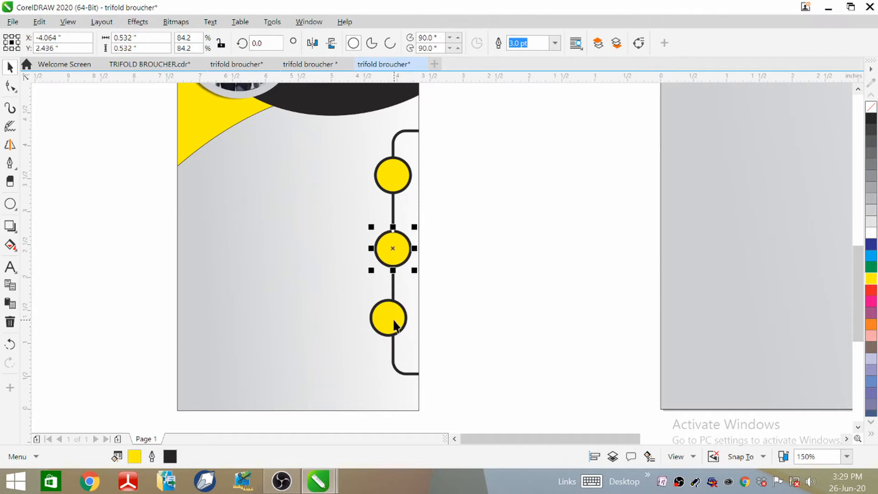
Nudge the lowest yellow circle down to about Y 1.318".
click(392, 320)
key(Down)
key(Down)
key(Down)
key(Down)
key(Down)
key(Down)
key(Down)
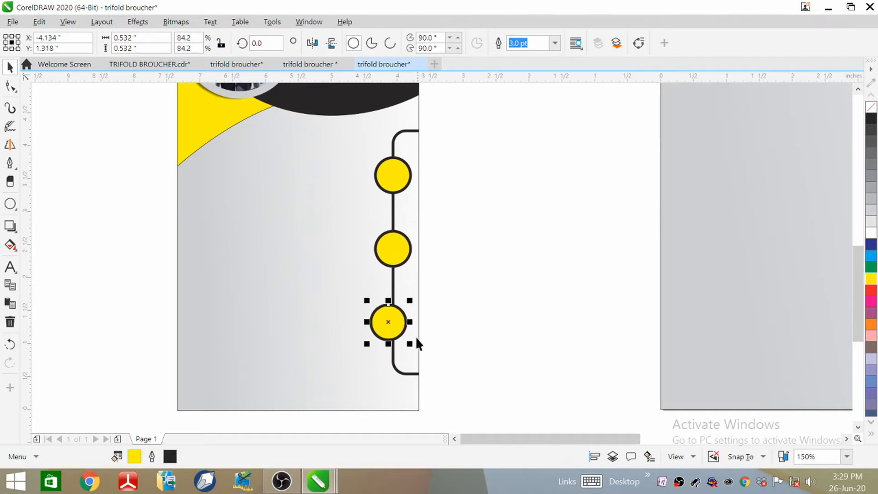
Align the lowest circle with the bar's line at about X -4.064", clearing its fill for the placement and refilling it yellow.
click(356, 344)
click(392, 327)
drag(387, 322, 392, 322)
key(Right)
key(Right)
key(Right)
key(Right)
key(Right)
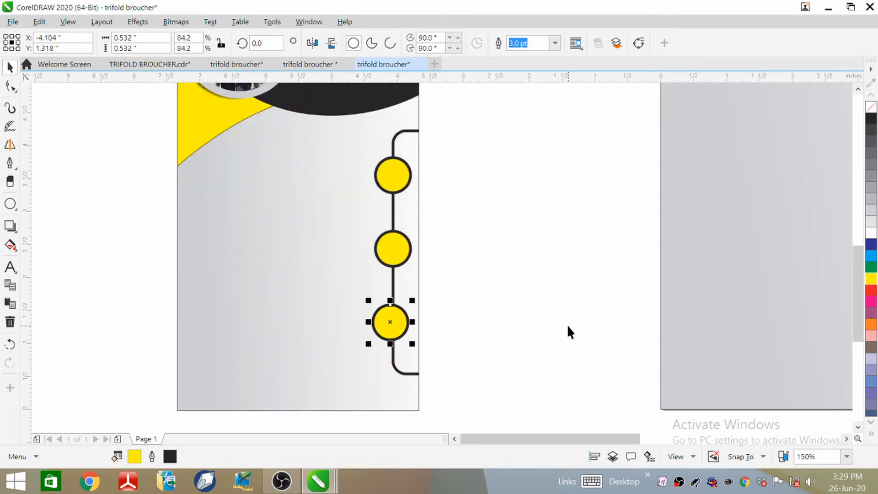
click(870, 107)
key(Right)
key(Right)
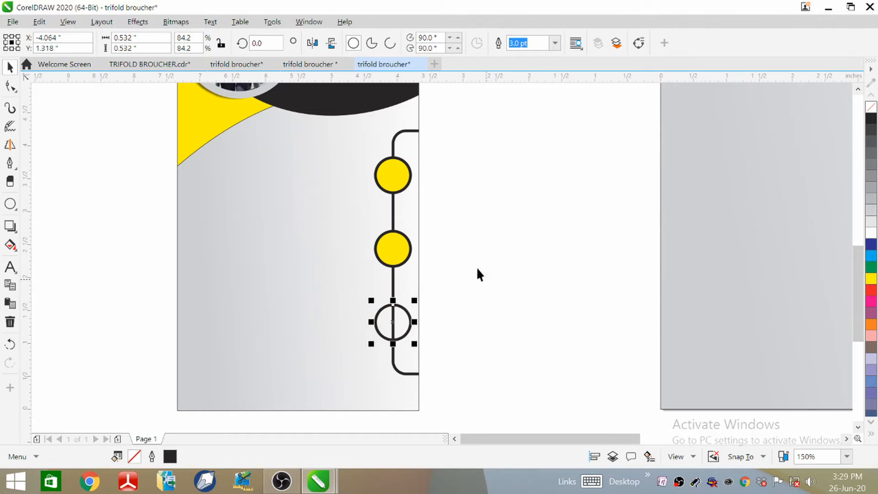
click(872, 279)
click(565, 306)
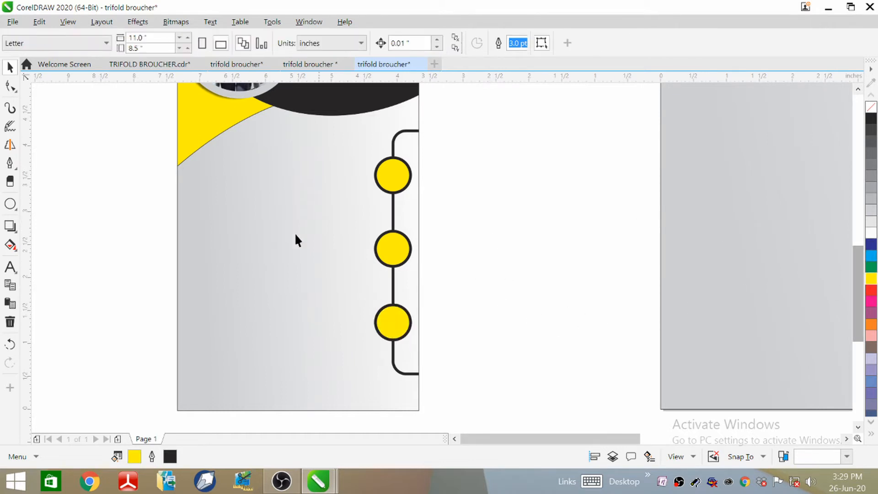
Import GLOBAL1.jpg from the Downloads folder and place it over the brochure panel.
scroll(429, 192, down, 2)
scroll(425, 233, down, 2)
scroll(407, 256, up, 4)
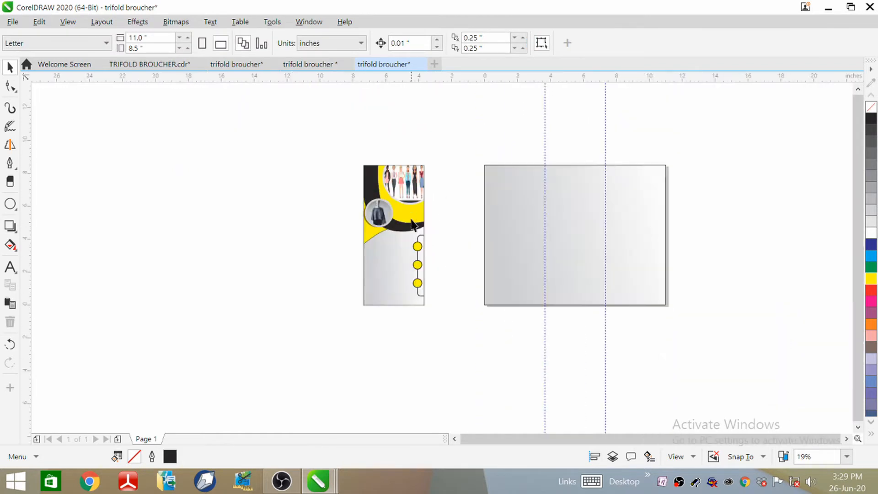
scroll(408, 185, down, 2)
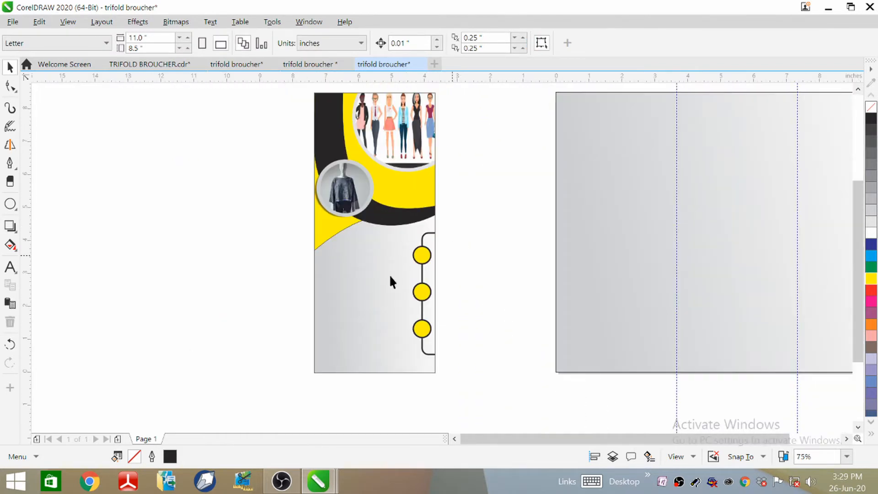
click(13, 21)
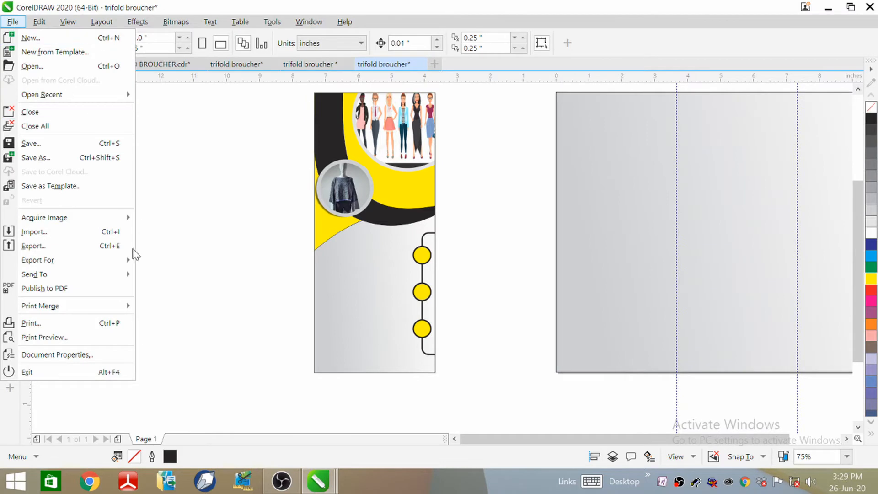
click(36, 231)
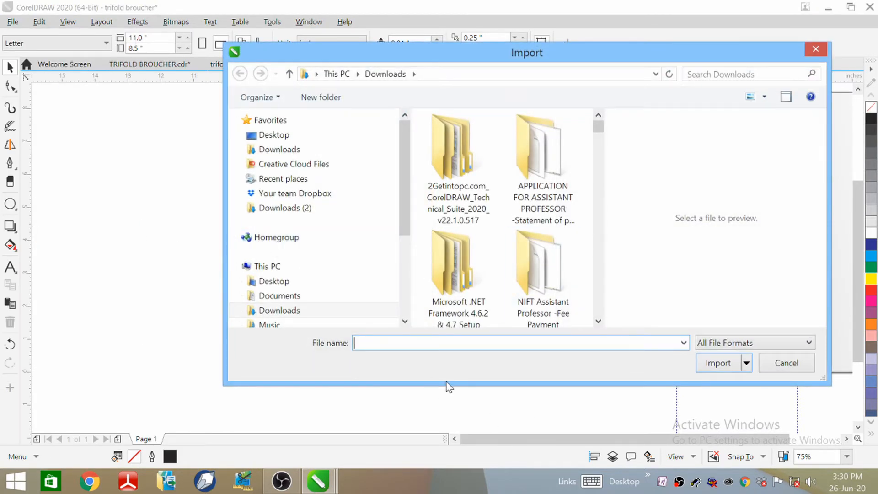
text(glob)
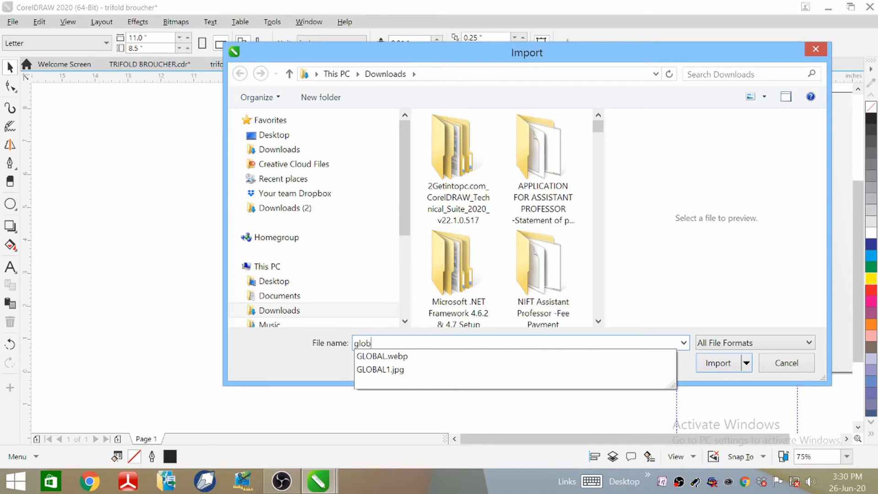
click(586, 370)
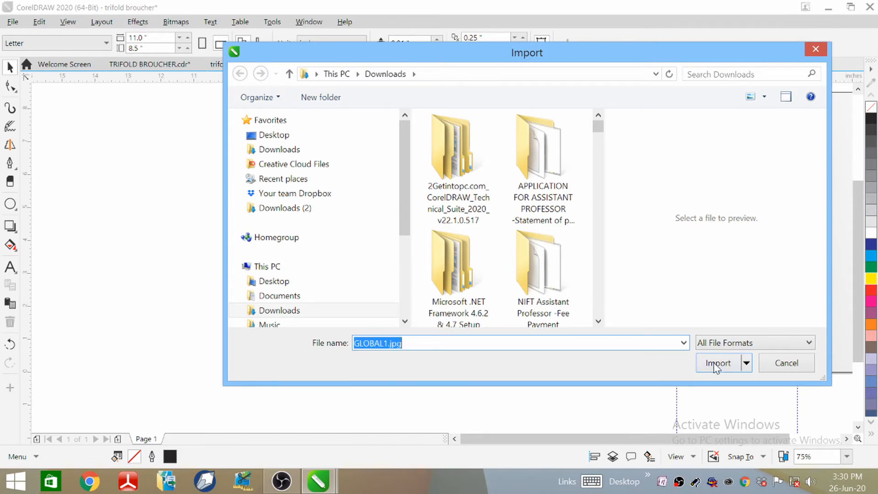
click(718, 363)
click(230, 170)
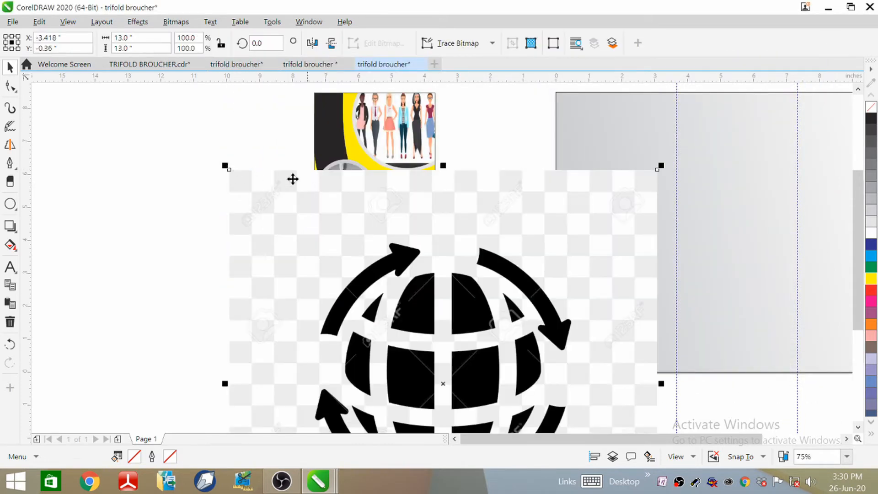
Shrink the globe picture to about 1.056" square and set it on the panel near the upper yellow circle.
drag(225, 169, 350, 238)
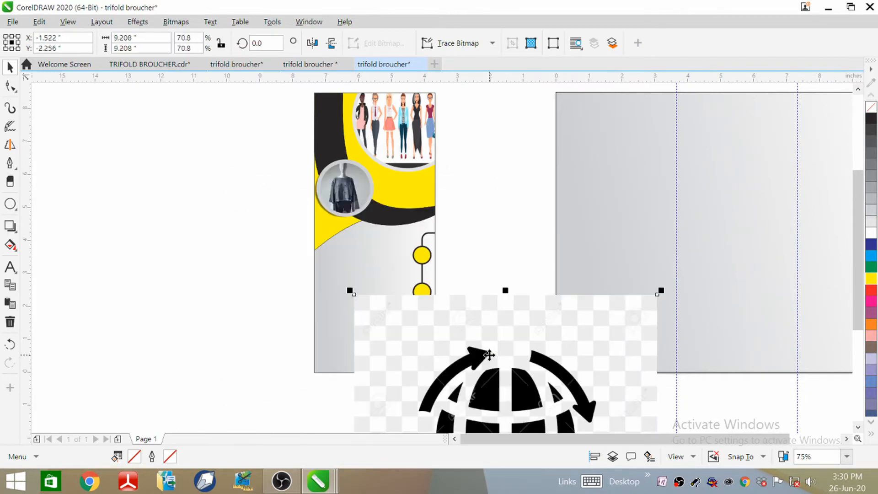
drag(487, 351, 362, 157)
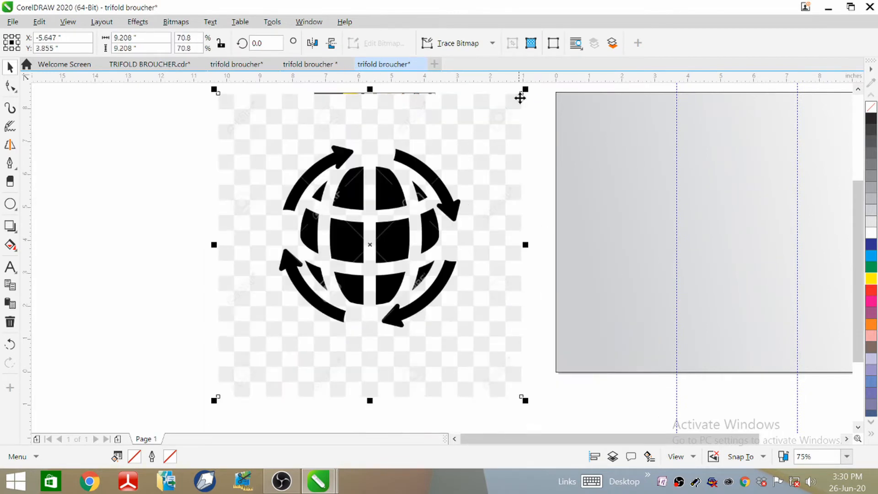
drag(521, 94, 378, 260)
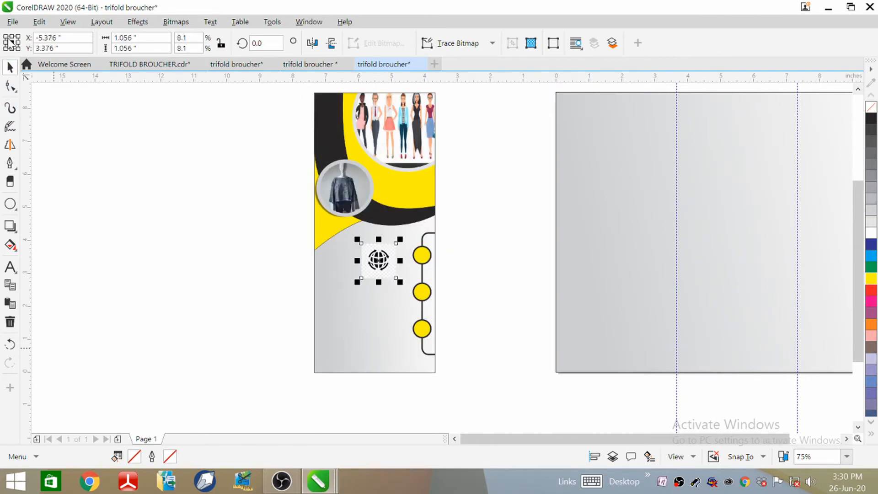
Import RISE ICON.png and shrink the rising chart to about 1.111" square below the globe icon.
click(9, 23)
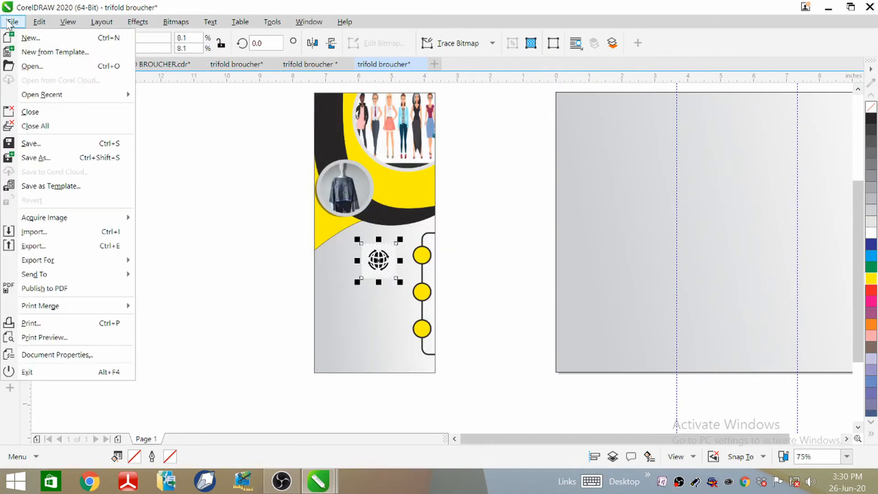
click(38, 237)
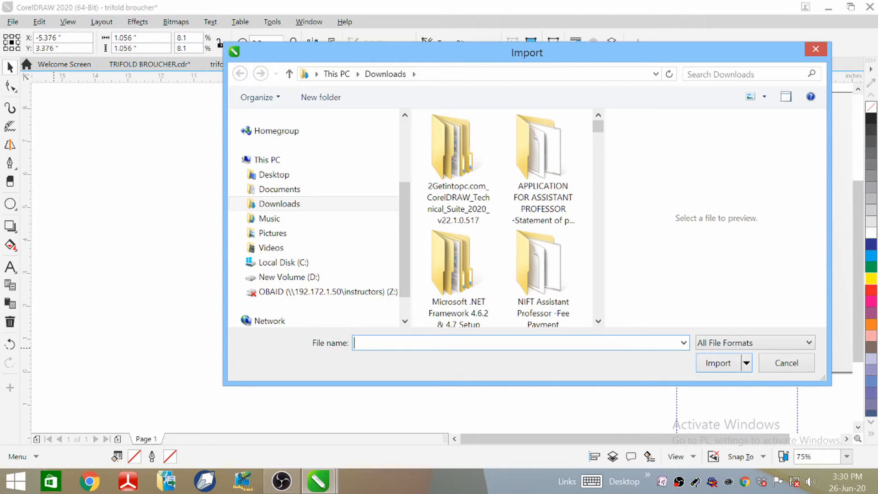
text(rise)
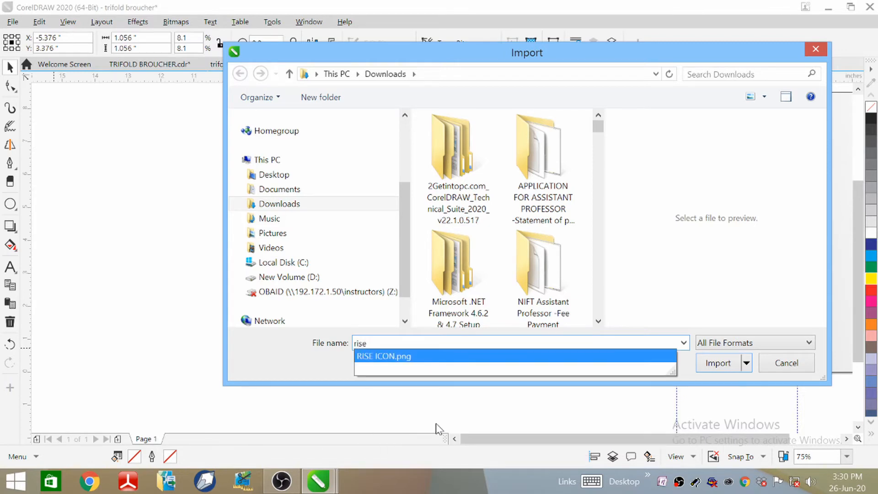
click(425, 357)
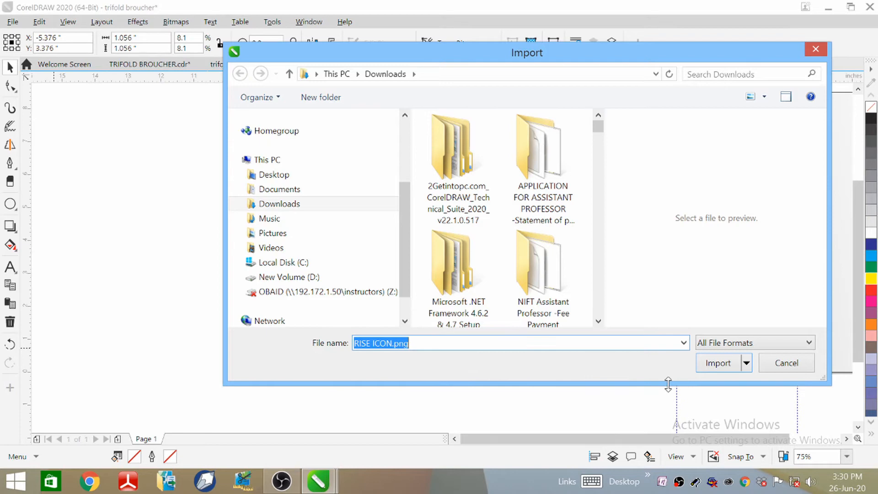
click(718, 363)
click(231, 164)
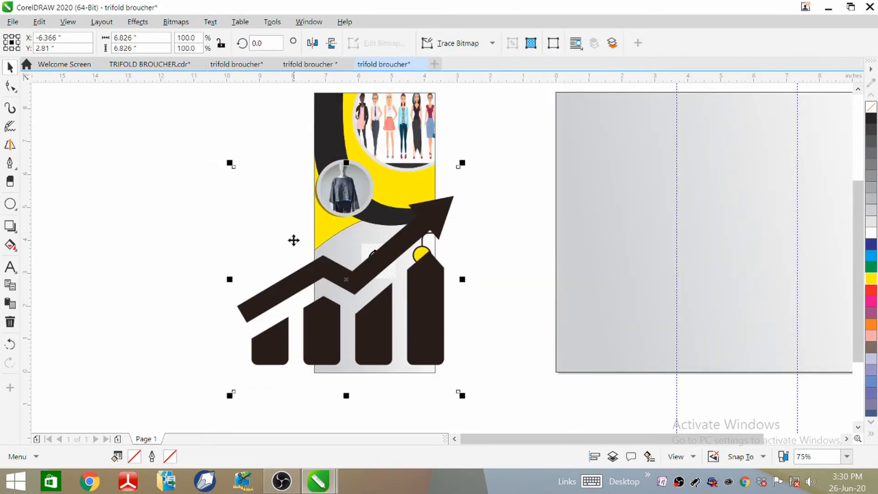
drag(462, 163, 381, 309)
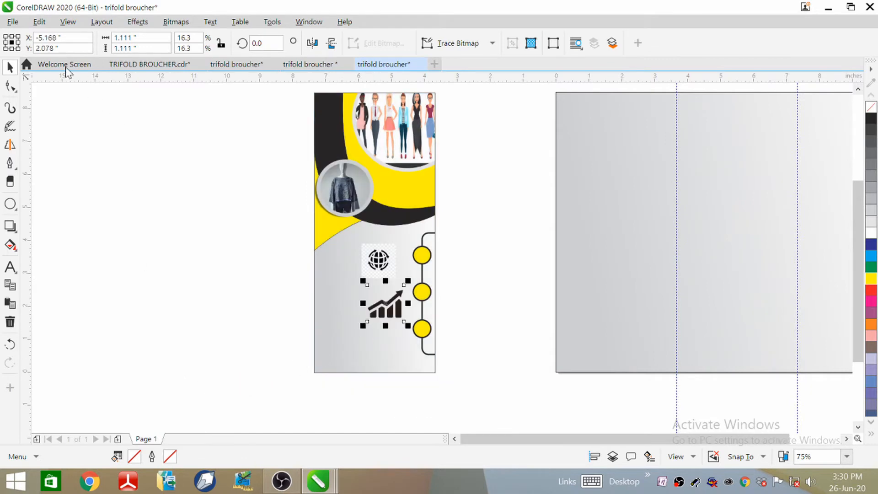
Import MANAGE.png, shrink it to about 0.965" square and place it just outside the panel beside the yellow circles.
click(12, 22)
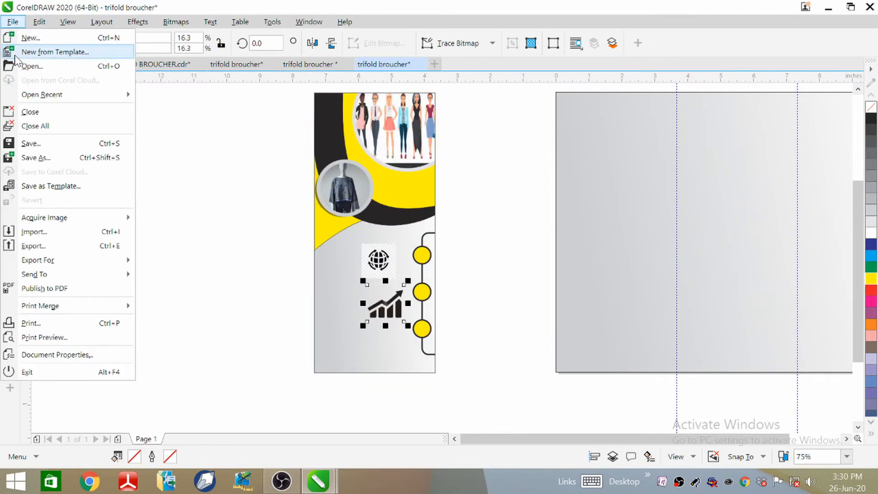
click(40, 233)
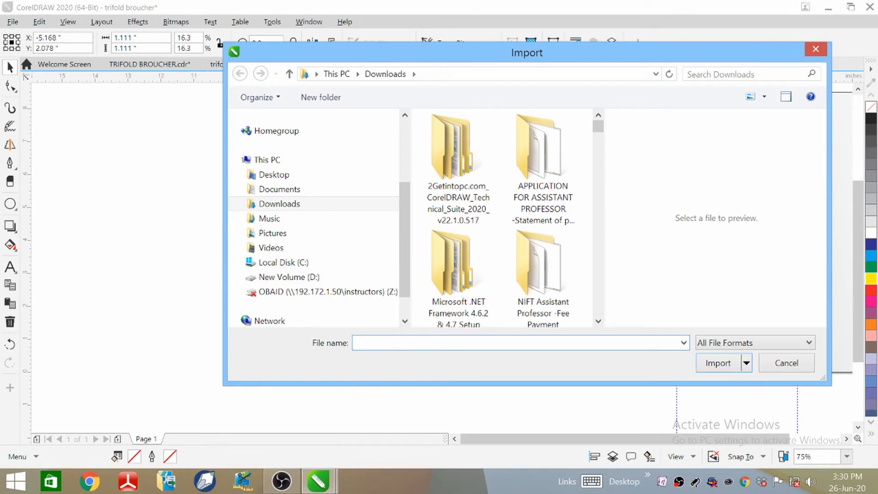
text(mana)
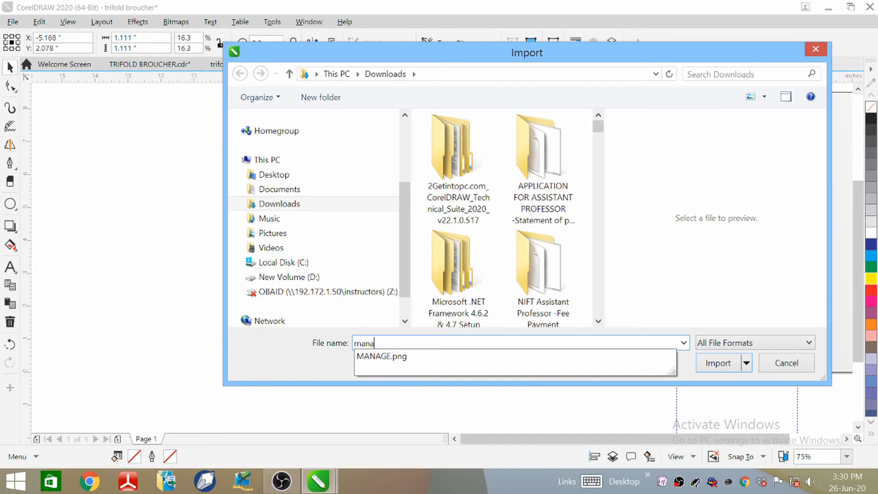
click(441, 356)
click(719, 363)
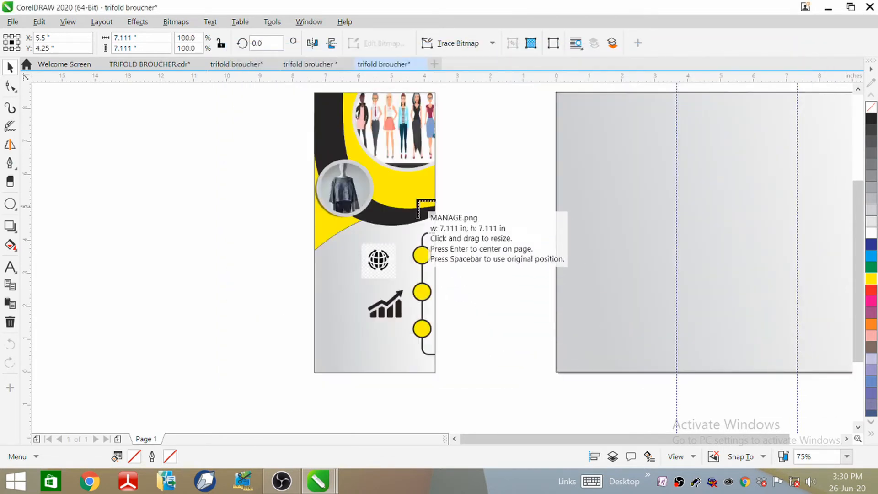
click(414, 180)
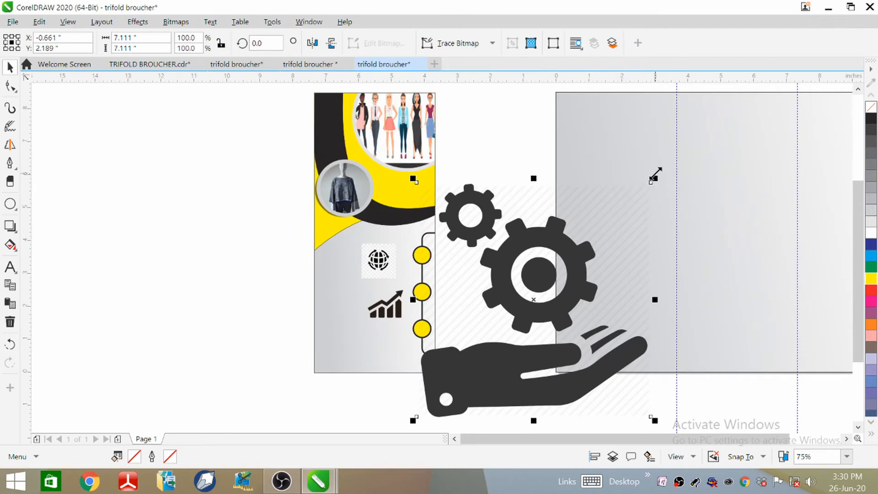
drag(655, 175, 480, 377)
drag(433, 403, 468, 301)
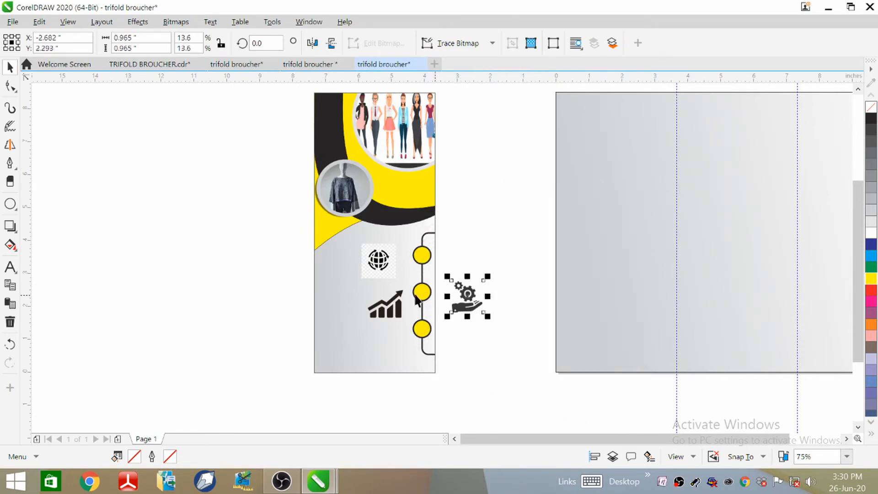
Stack the icons in a column beside the panel, shrinking the globe to about 0.847", the chart to 0.687" and the hand with gears to 0.663".
drag(382, 261, 473, 339)
drag(385, 304, 484, 278)
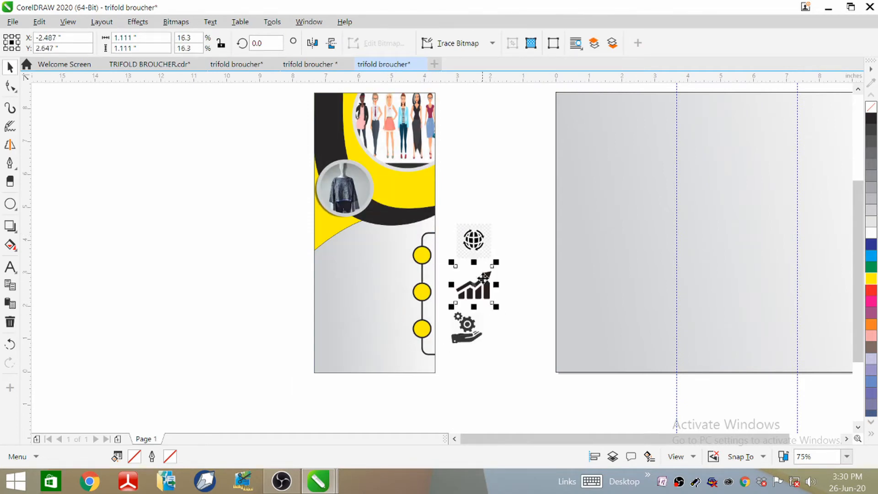
click(476, 236)
drag(496, 219, 488, 225)
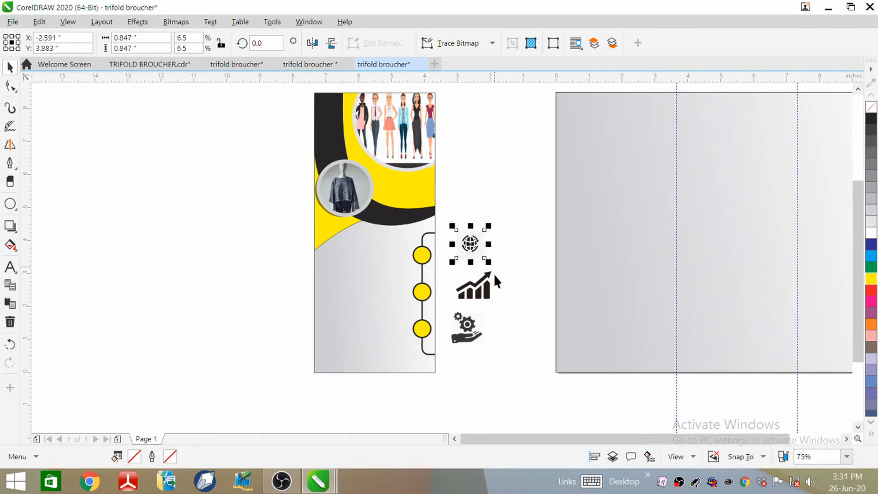
click(486, 281)
drag(494, 269, 477, 317)
click(465, 339)
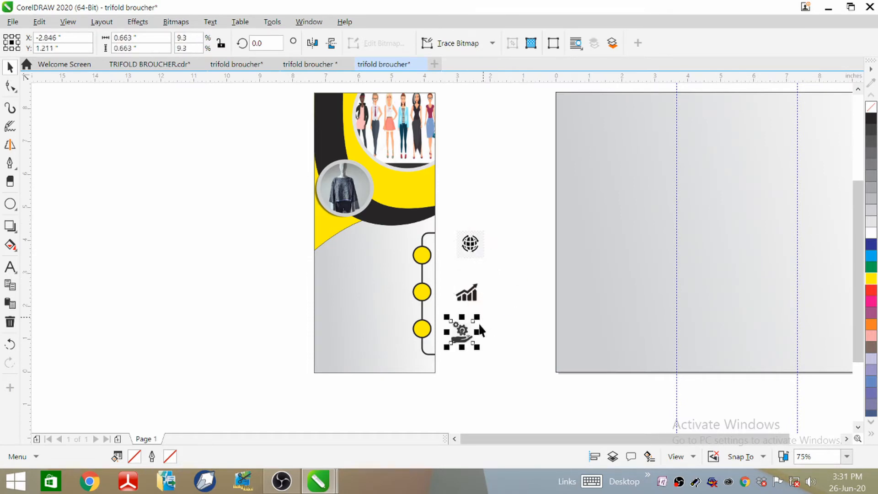
PowerClip the globe icon inside the upper yellow circle.
click(473, 245)
right_click(468, 245)
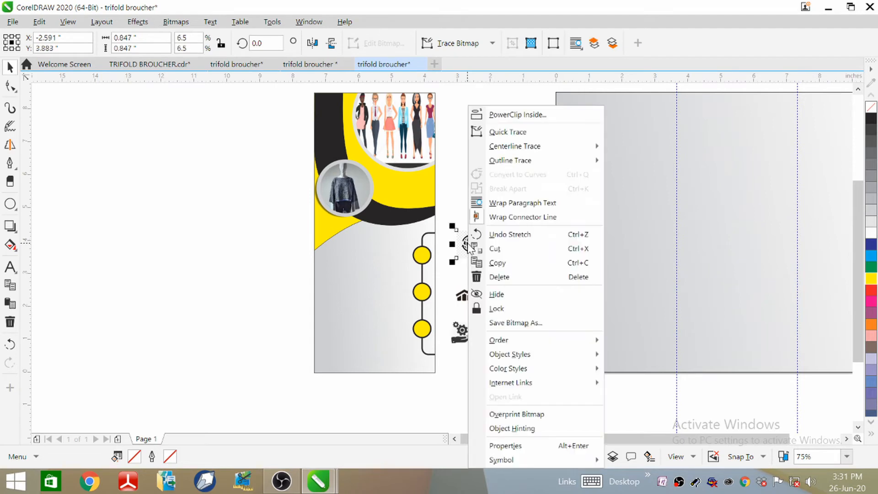
click(446, 279)
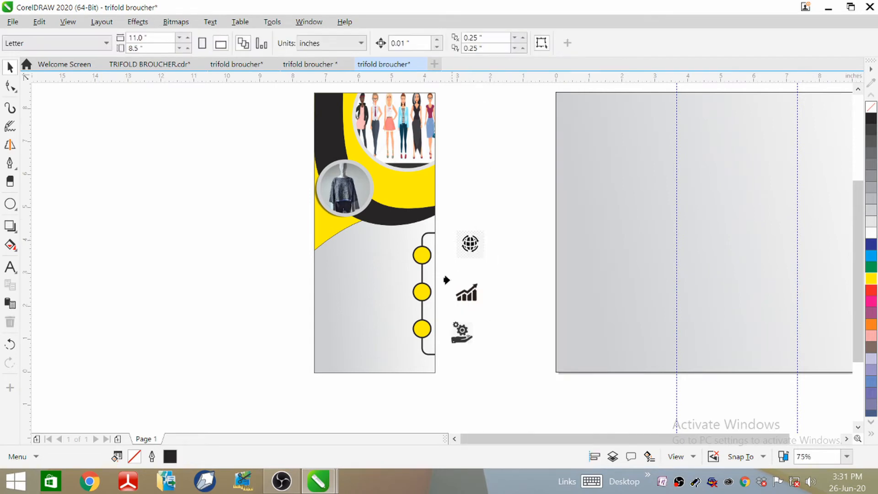
click(413, 255)
PowerClip the rising chart icon inside the middle yellow circle.
click(463, 293)
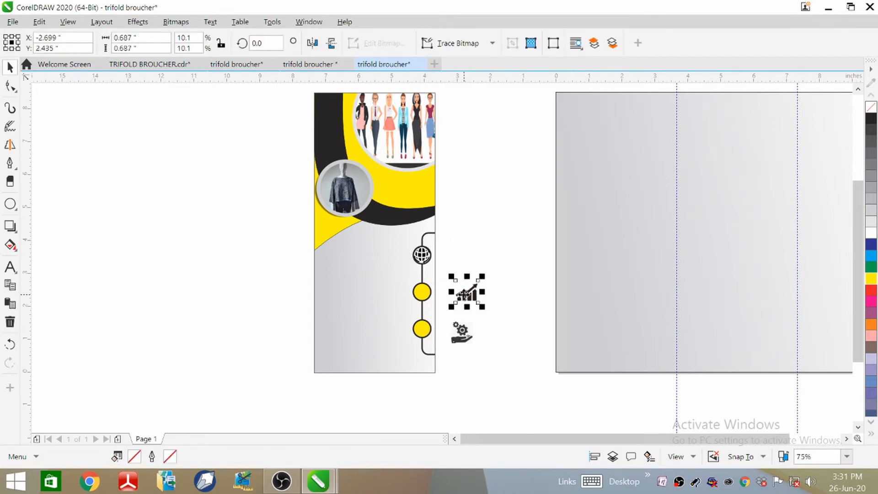
right_click(463, 294)
click(503, 115)
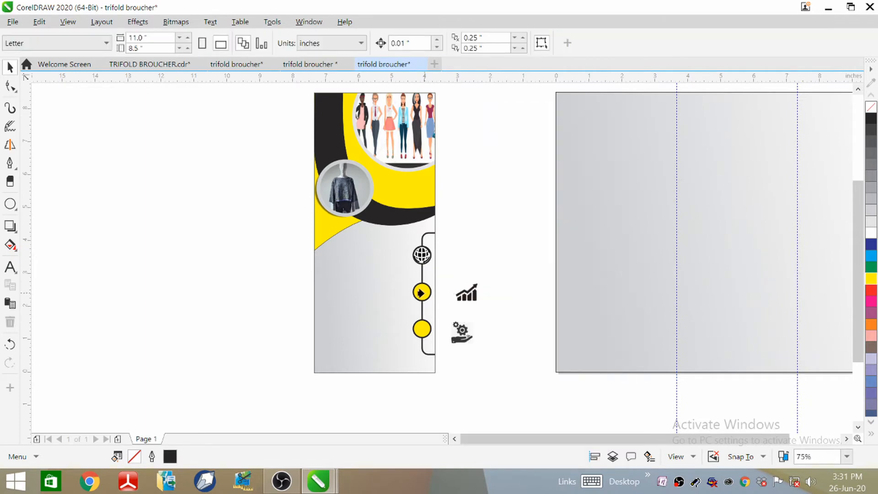
click(417, 293)
PowerClip the hand with gears icon inside the lower yellow circle.
click(461, 334)
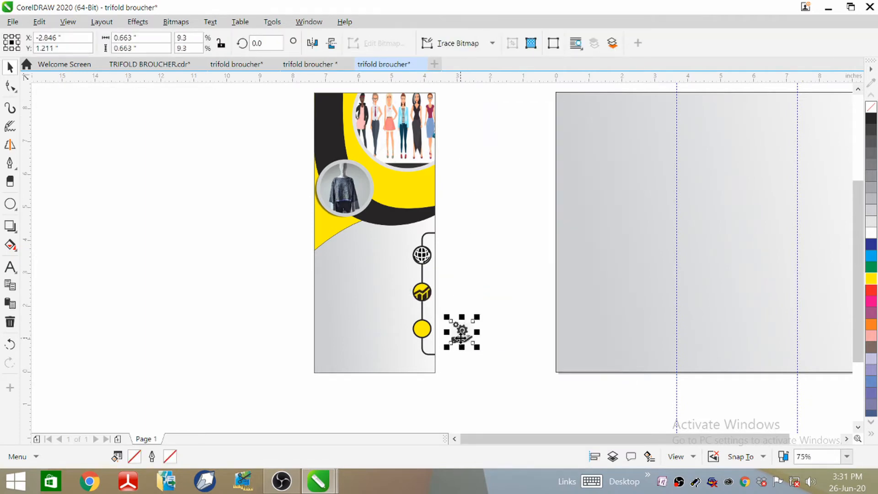
right_click(461, 334)
click(503, 115)
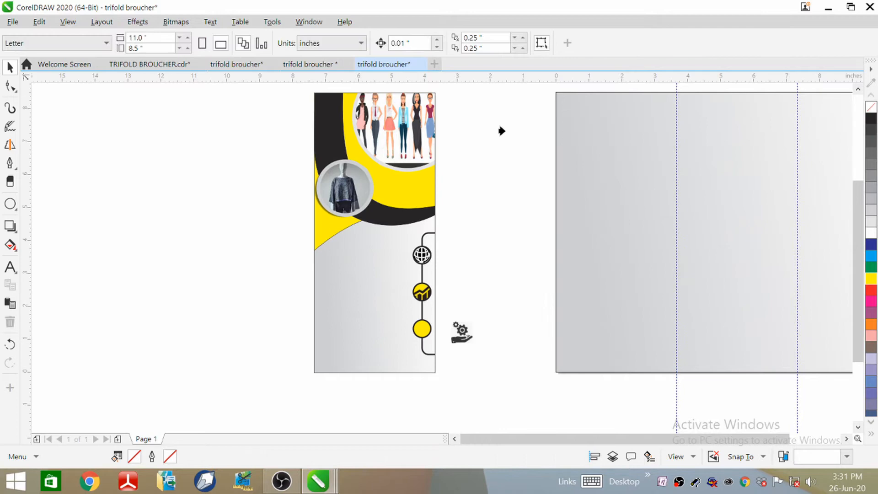
click(417, 329)
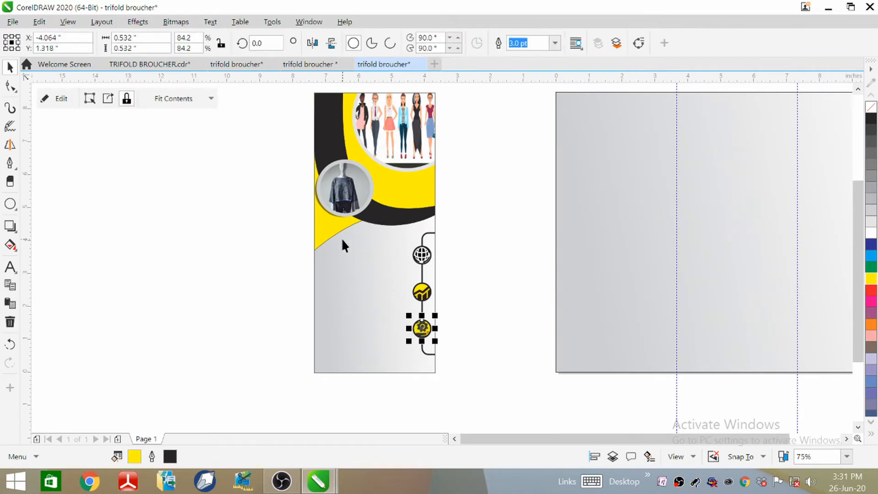
click(132, 247)
Edit the upper circle's PowerClip contents, shrinking the globe icon so it fits centred within the circle.
scroll(393, 311, up, 4)
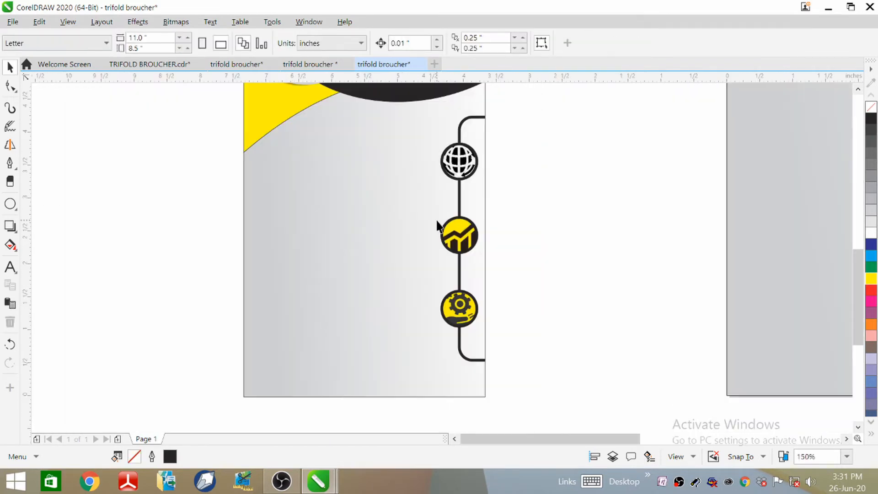
click(459, 165)
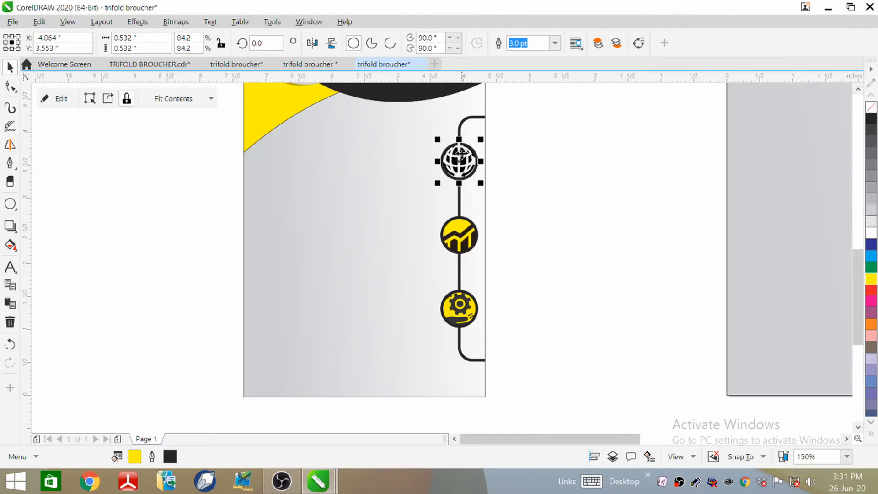
click(64, 105)
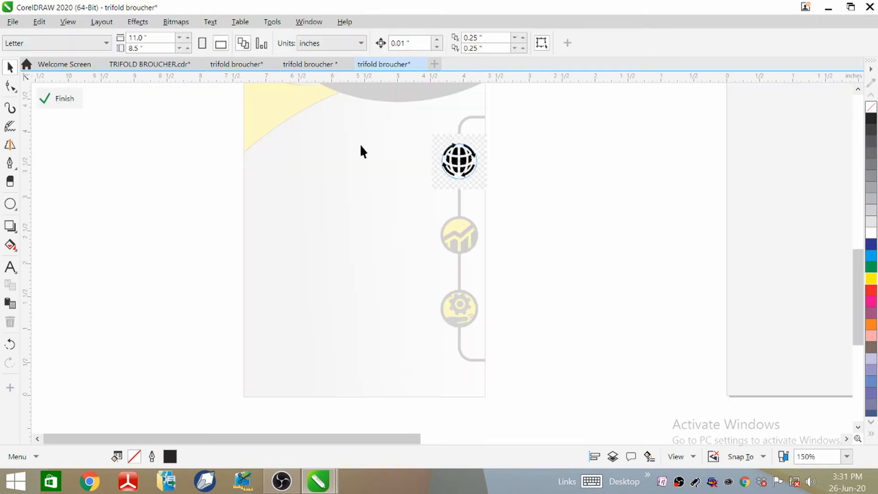
click(474, 173)
drag(488, 133, 466, 163)
click(520, 164)
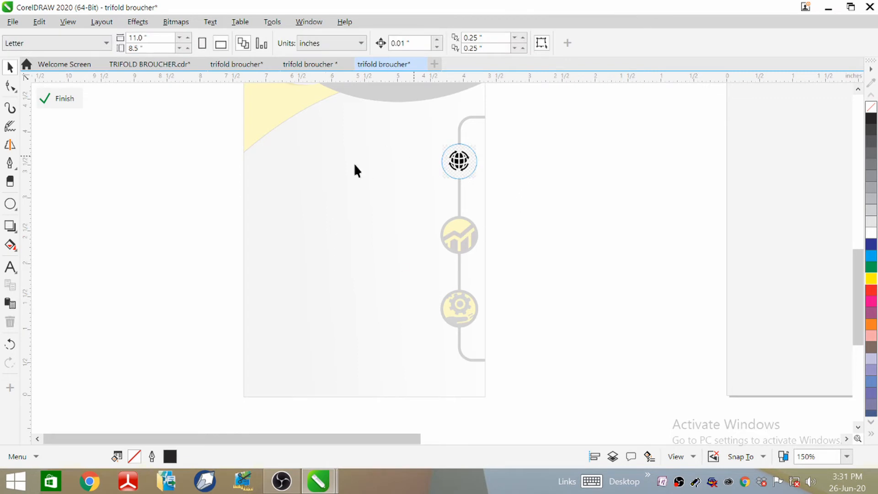
click(63, 98)
Edit the middle circle's PowerClip contents, shrinking the rising chart icon so it fits fully inside the circle.
click(459, 242)
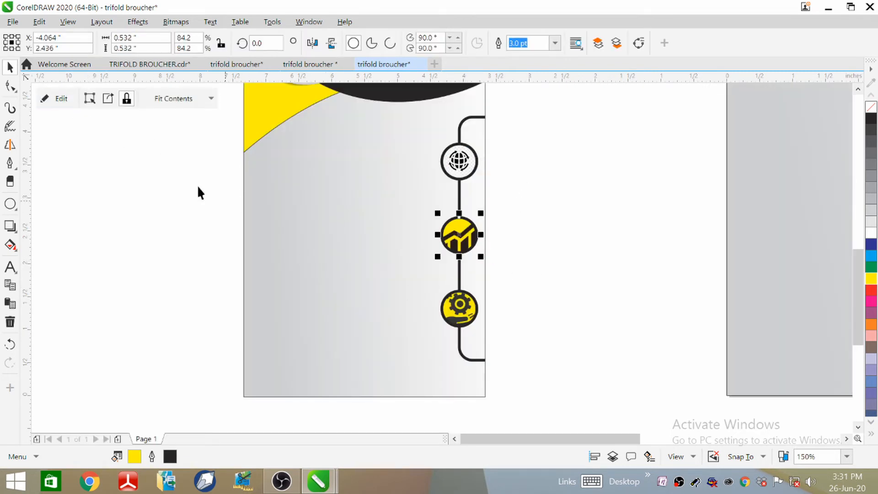
click(61, 100)
click(473, 242)
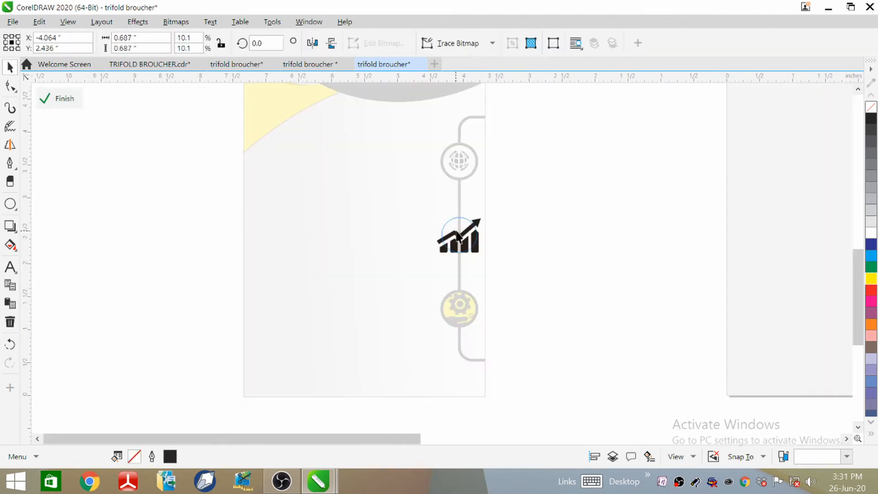
drag(484, 206, 460, 235)
click(518, 220)
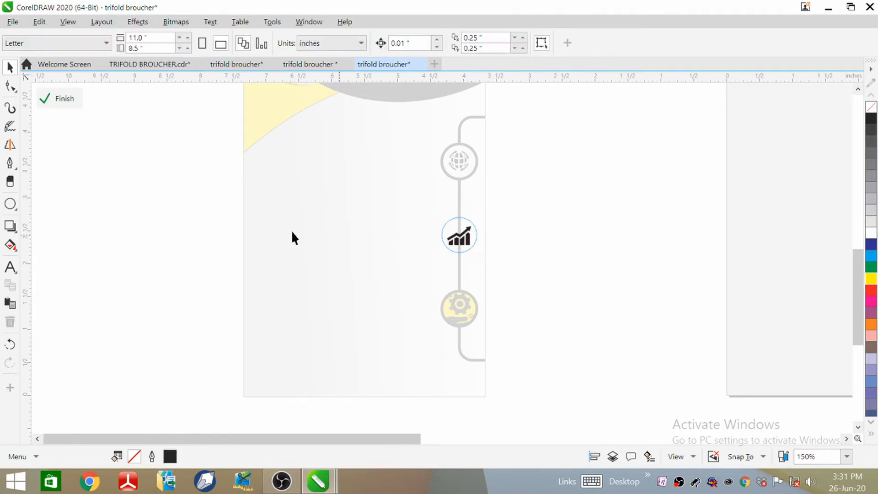
click(64, 103)
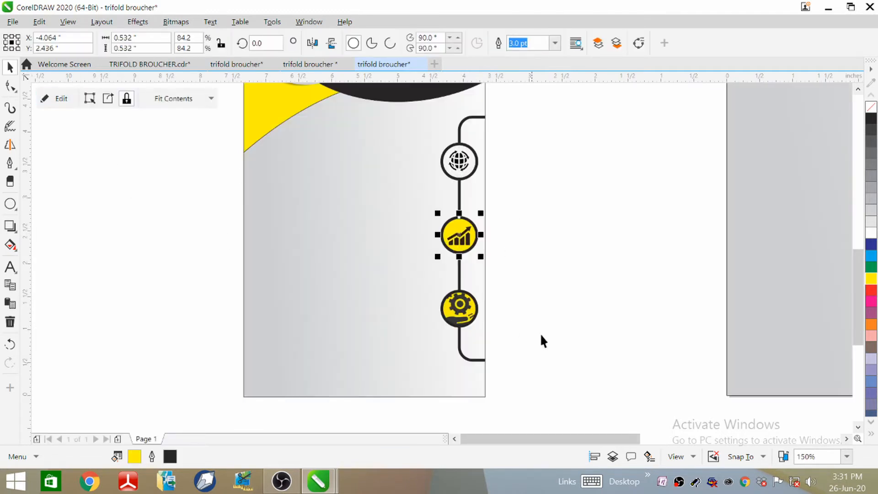
Edit the lower circle's PowerClip contents, shrinking the hand with gears icon to 0.376" square and centring it in the circle.
click(461, 311)
click(52, 99)
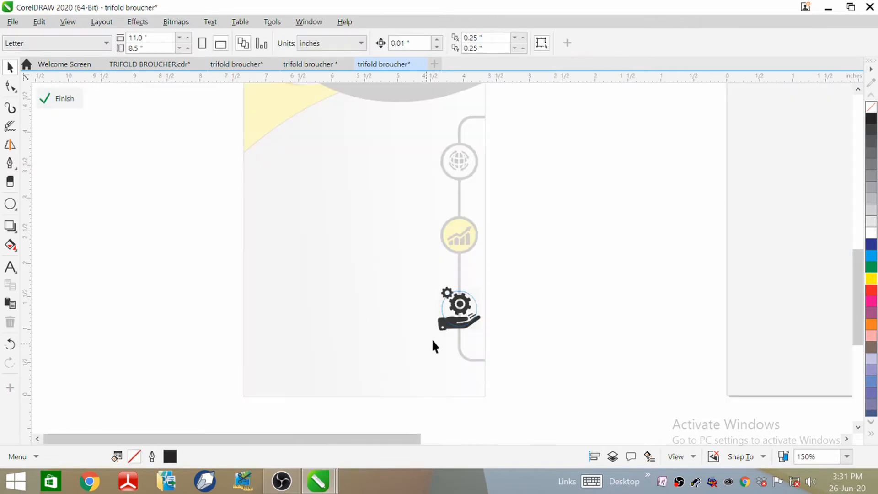
click(445, 324)
mouse_move(482, 283)
mouse_down()
mouse_move(458, 320)
mouse_move(474, 293)
mouse_up()
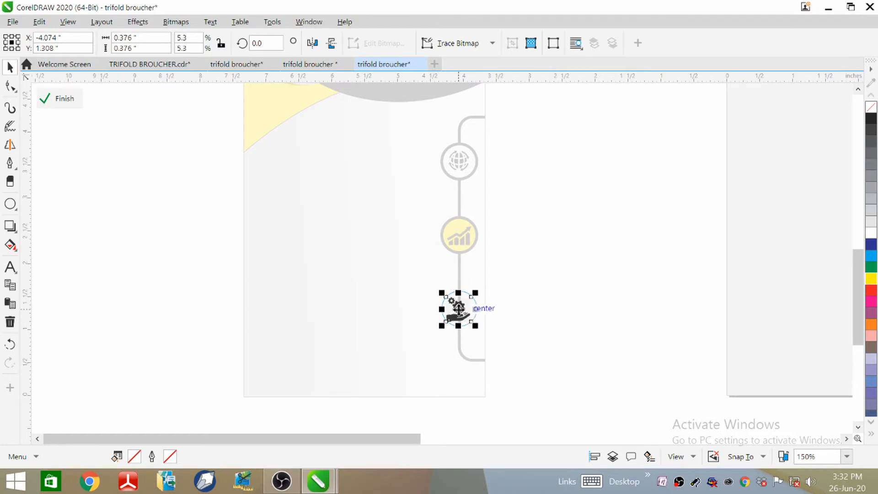
click(526, 313)
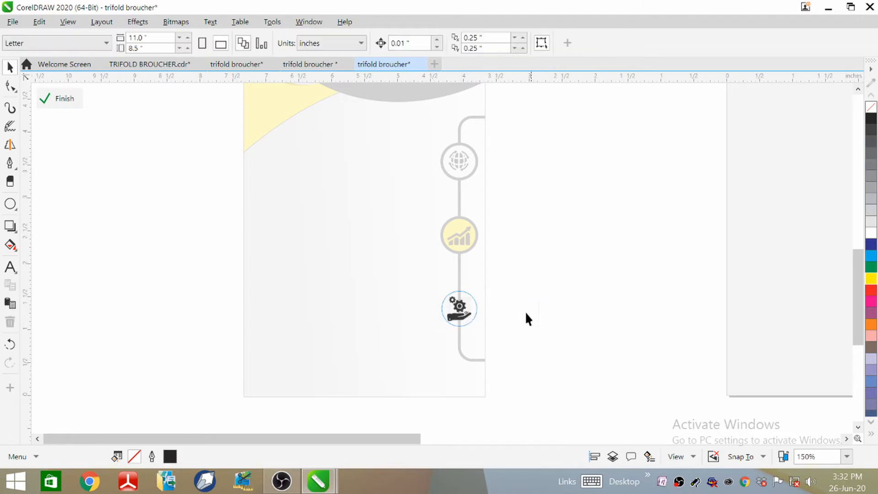
click(459, 319)
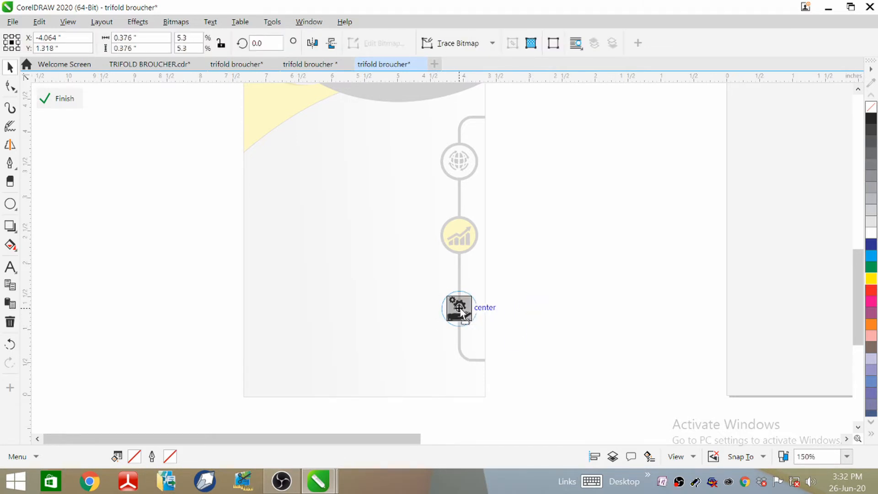
drag(462, 308, 461, 309)
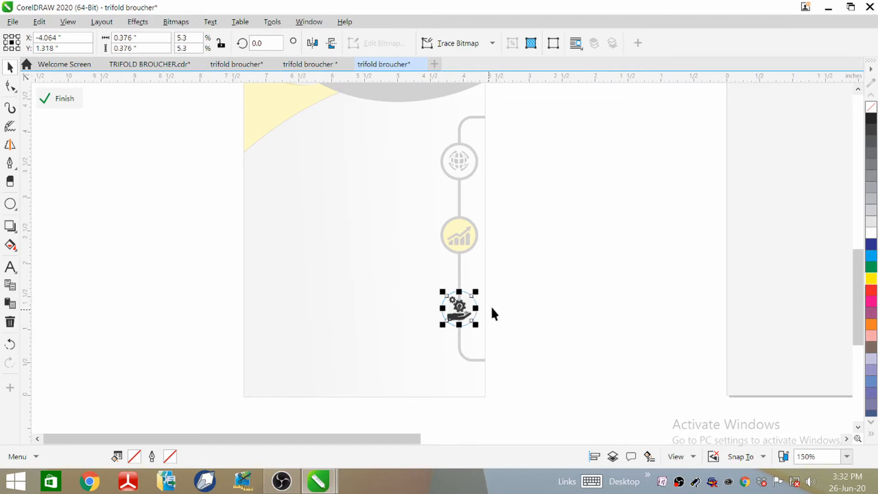
click(506, 326)
scroll(457, 309, up, 4)
scroll(462, 302, down, 4)
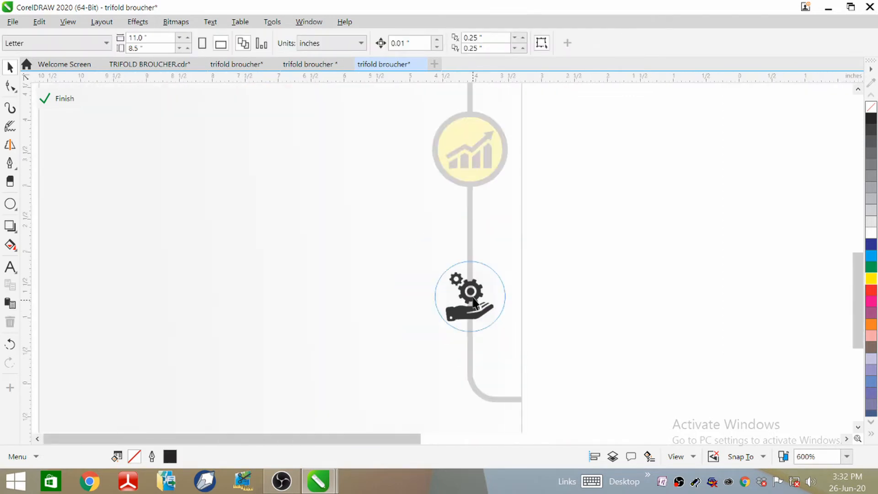
click(67, 98)
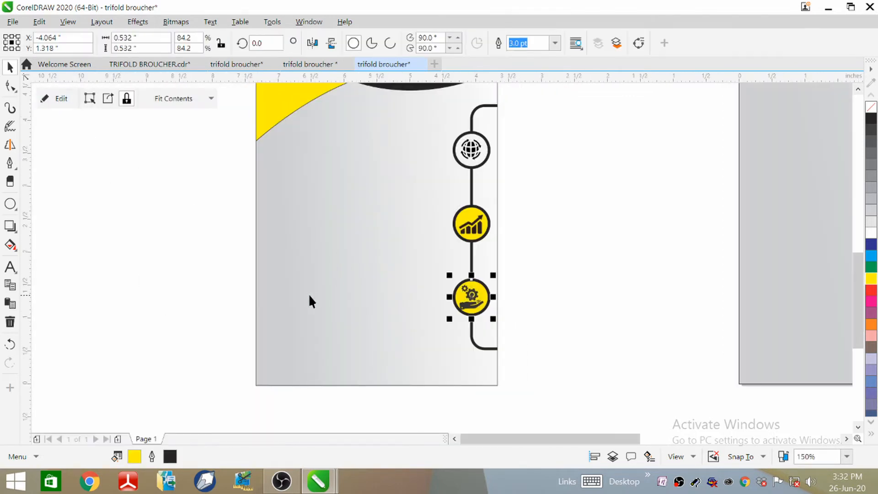
scroll(383, 333, down, 3)
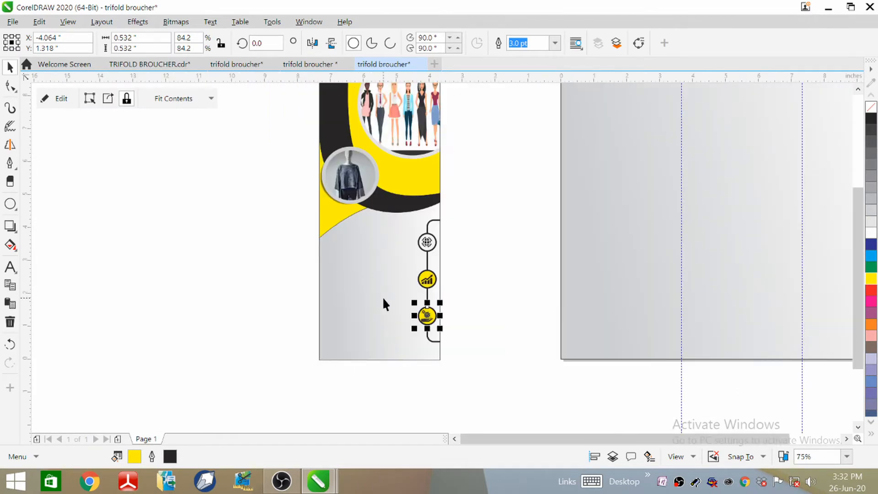
click(457, 274)
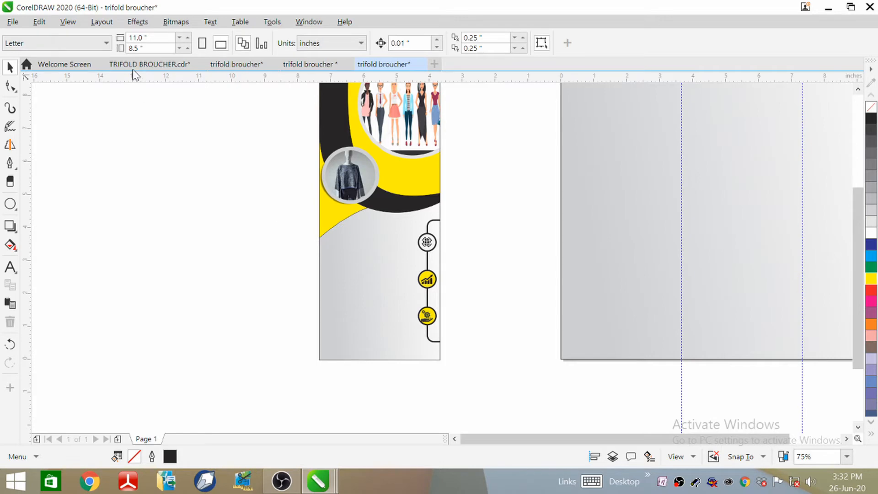
Copy the orange text "BEST PLATEFORM TO LEARN DIGITAL FASHION" from the finished trifold brochure document.
click(159, 65)
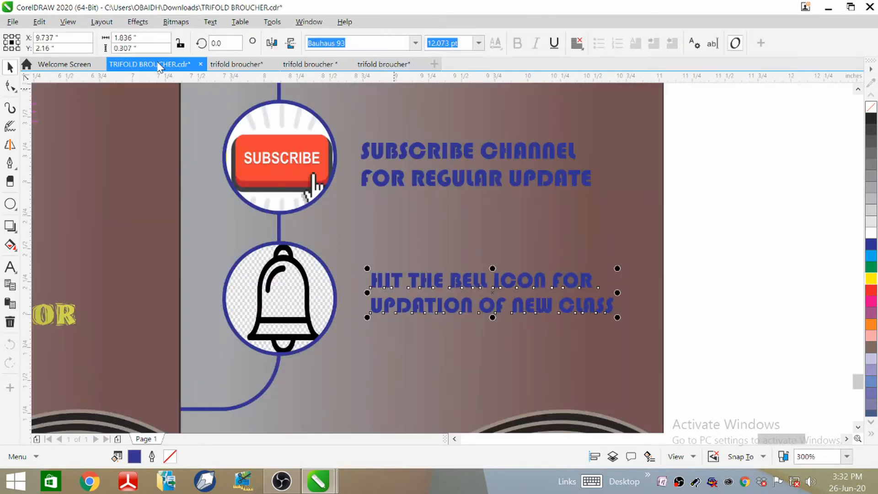
click(316, 64)
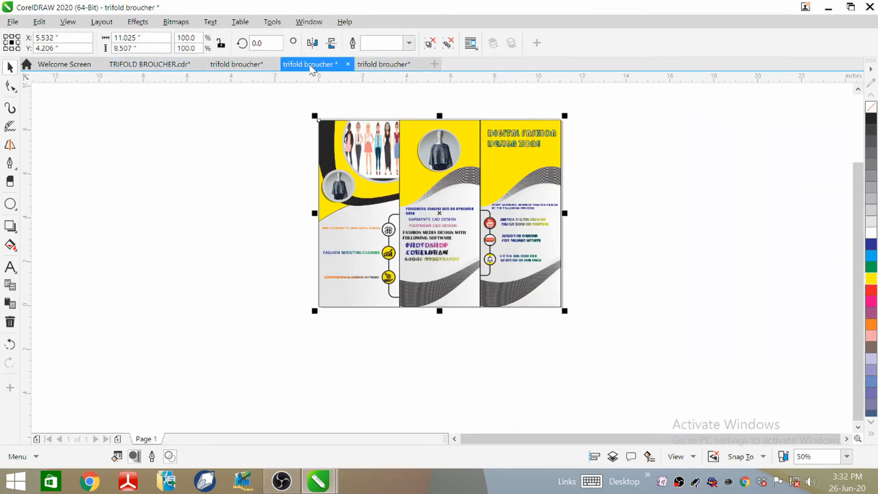
scroll(366, 230, up, 4)
scroll(398, 175, down, 3)
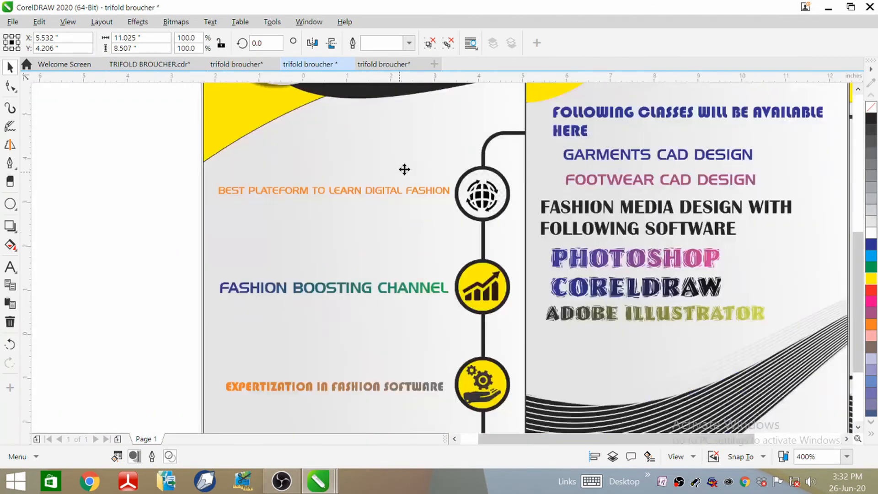
click(8, 270)
scroll(357, 179, up, 4)
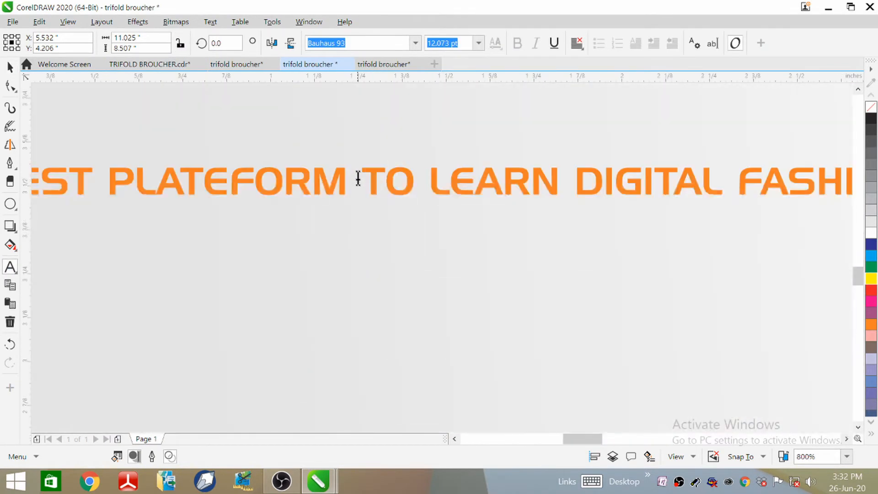
click(176, 178)
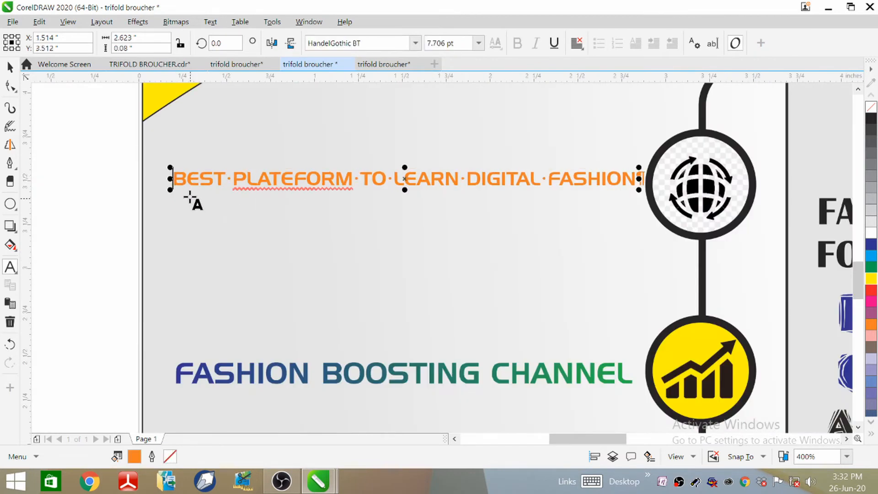
drag(176, 178, 641, 177)
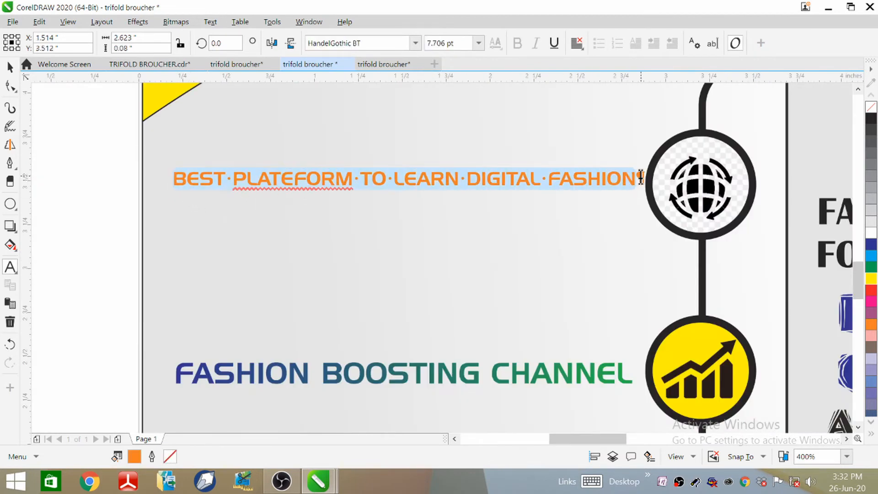
right_click(518, 180)
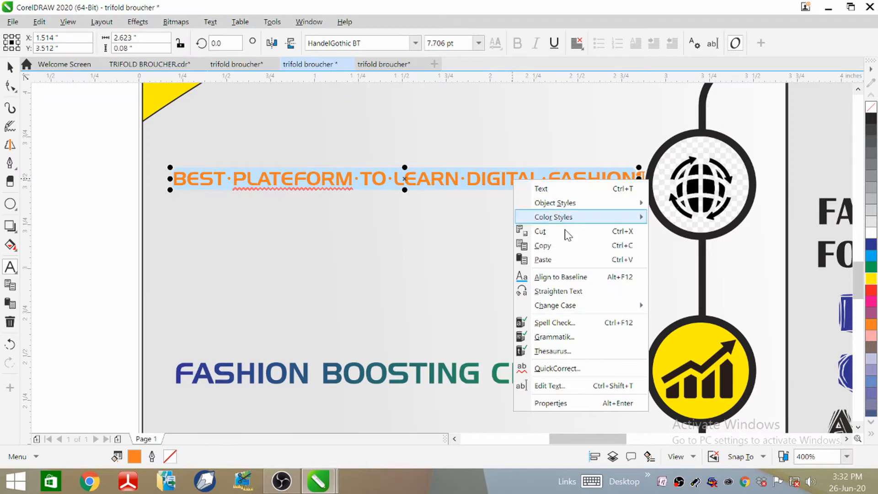
click(544, 248)
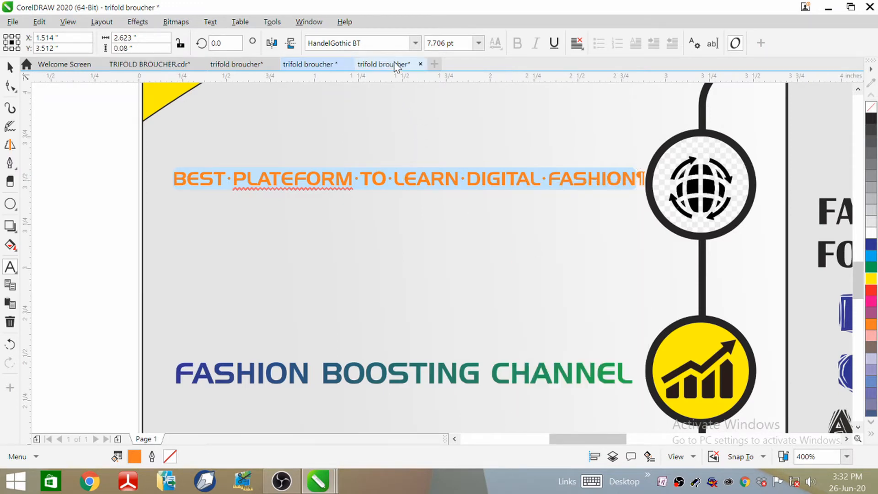
Paste the copied orange text onto the working brochure's panel, level with the globe circle.
click(390, 63)
click(339, 242)
right_click(339, 240)
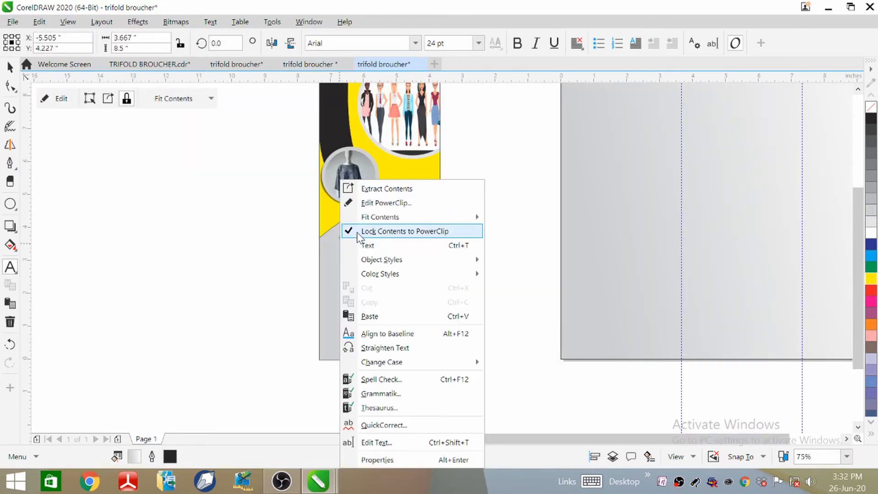
click(378, 322)
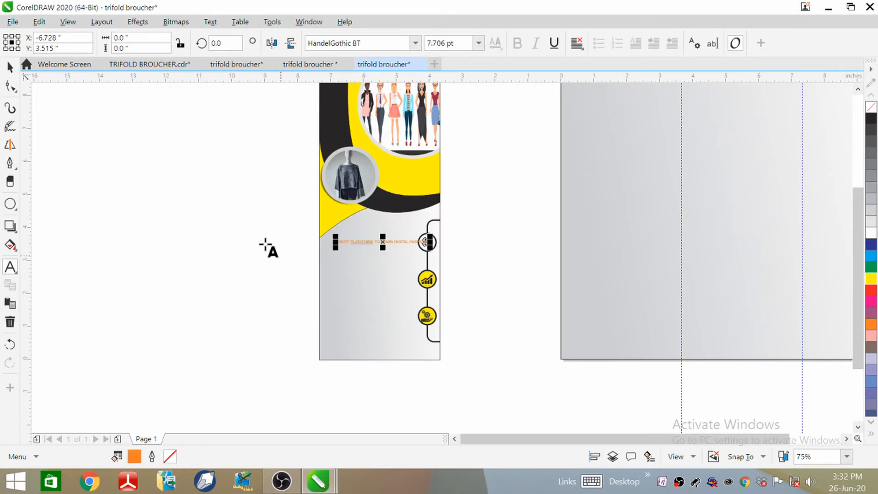
Copy the gradient text "FASHION BOOSTING CHANNEL" from the finished trifold brochure document.
click(320, 64)
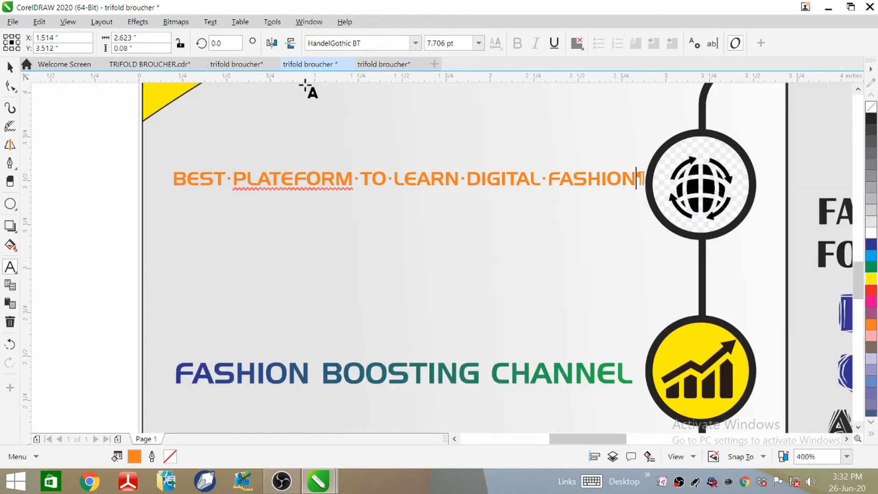
click(453, 183)
scroll(446, 177, down, 2)
scroll(320, 280, up, 2)
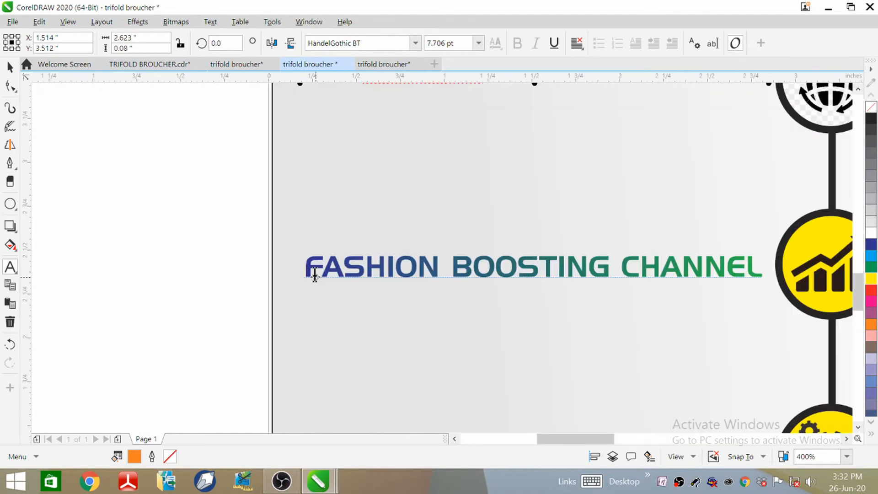
click(316, 280)
drag(305, 265, 772, 265)
right_click(550, 264)
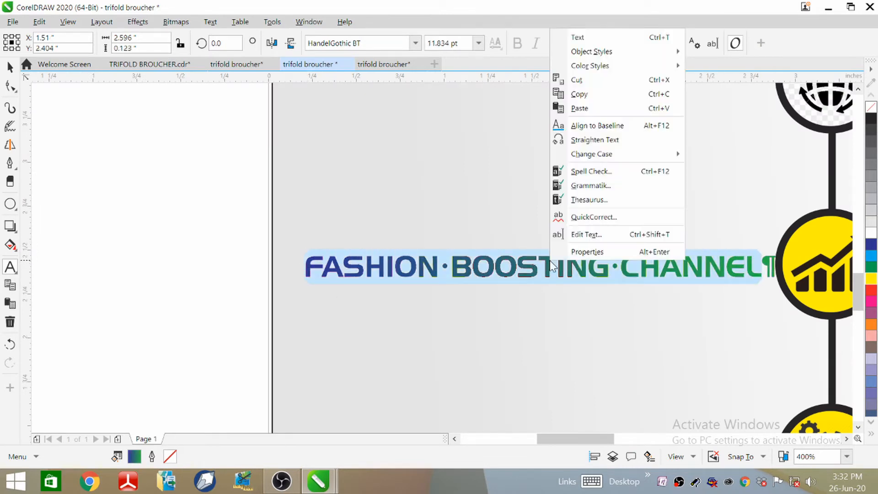
click(590, 95)
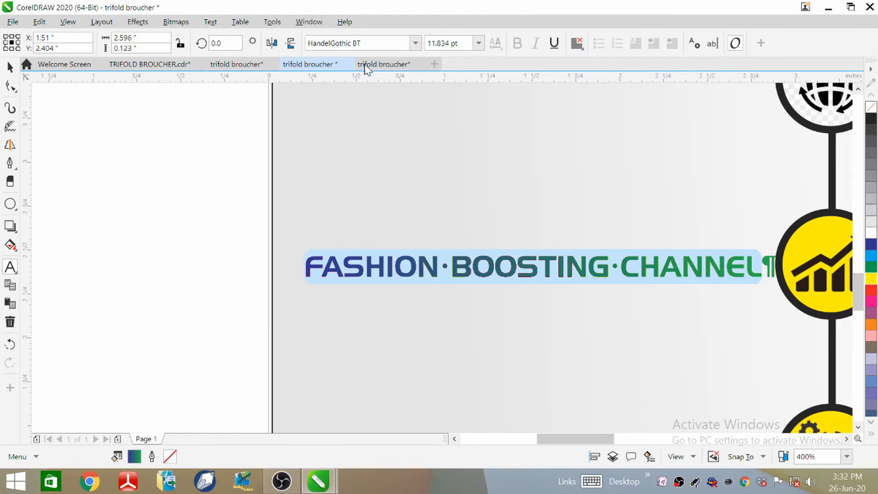
Paste the copied "FASHION BOOSTING CHANNEL" text onto the working brochure's panel, near the growth chart circle.
click(371, 64)
click(336, 272)
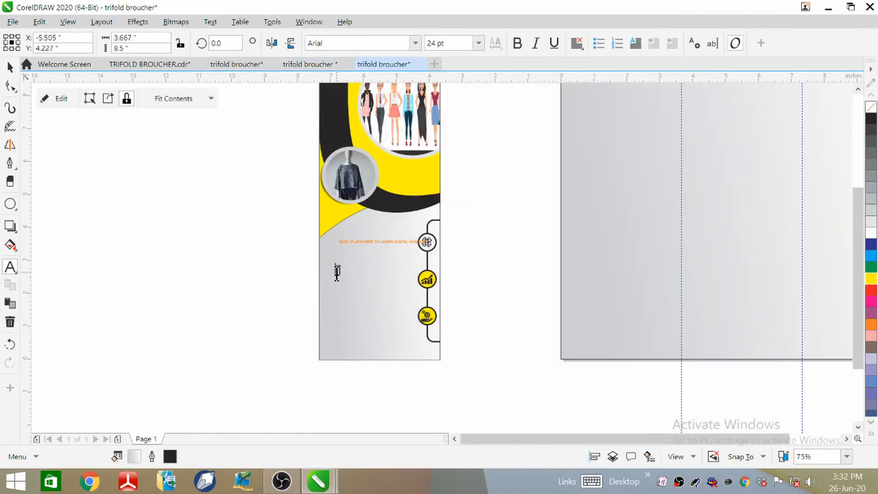
right_click(336, 272)
click(364, 318)
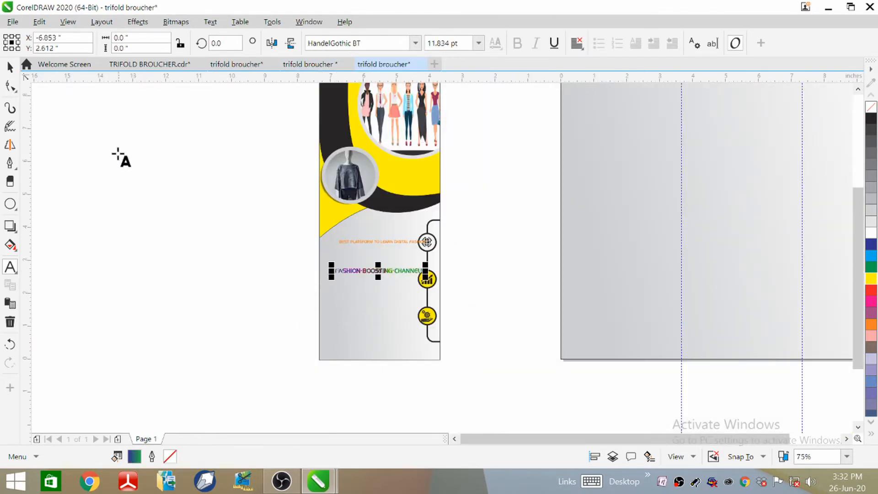
Copy the gradient text "EXPERTIZATION IN FASHION SOFTWARE" from the finished trifold brochure document.
scroll(396, 170, up, 3)
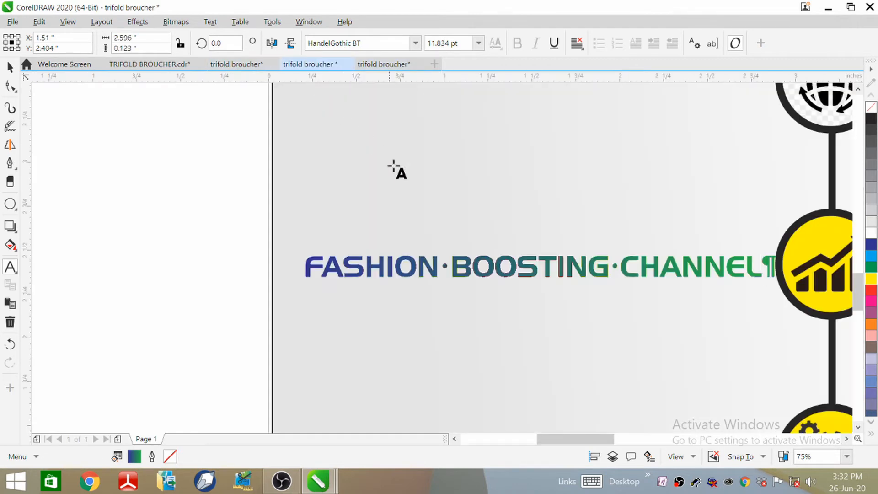
scroll(439, 234, down, 2)
scroll(455, 369, up, 1)
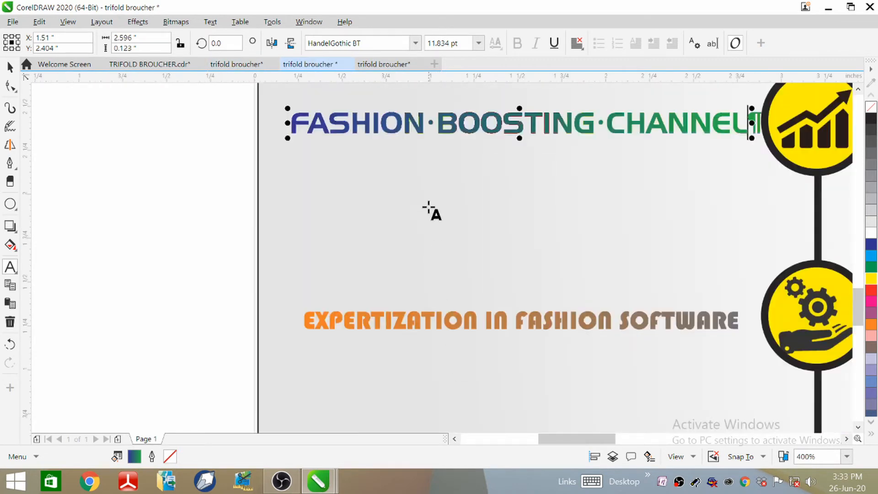
click(309, 327)
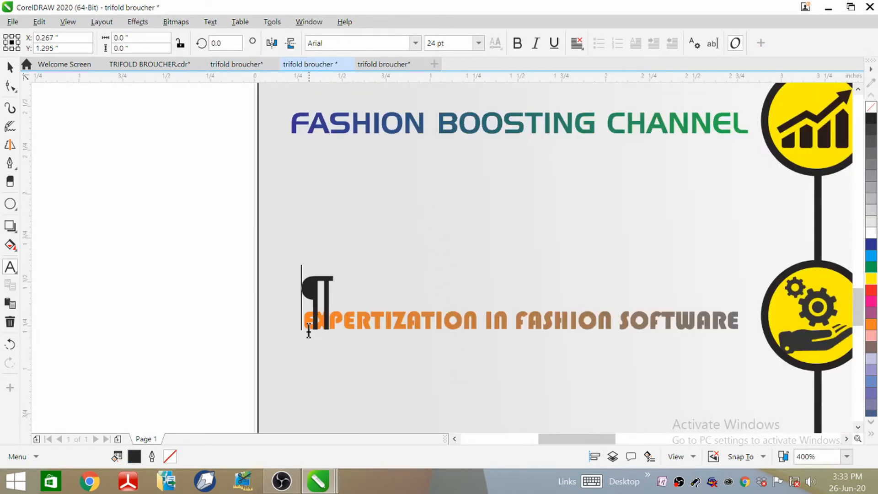
click(356, 323)
drag(308, 319, 754, 331)
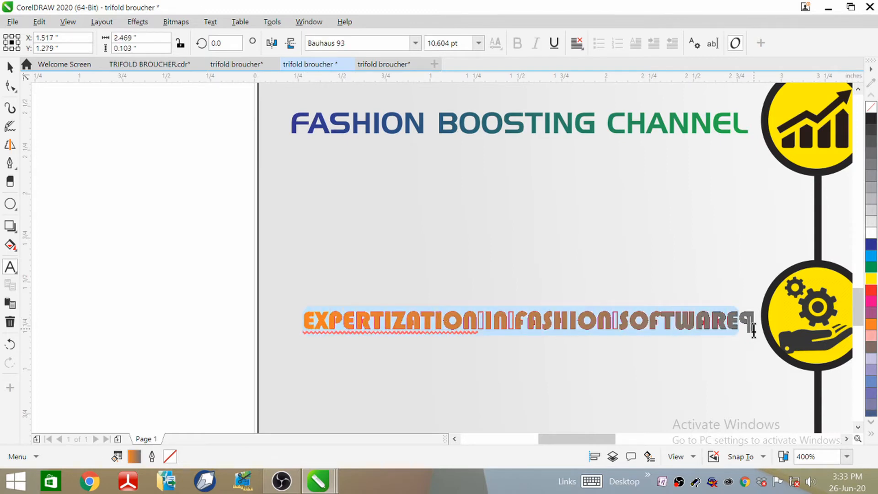
right_click(554, 320)
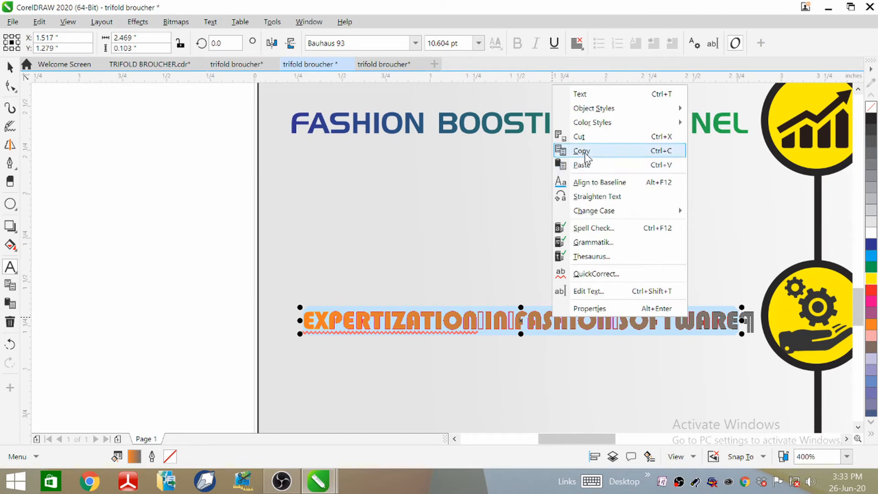
click(580, 151)
Paste the copied "EXPERTIZATION IN FASHION SOFTWARE" text onto the working brochure's panel, level with the hand with gears circle.
click(375, 64)
scroll(334, 269, down, 2)
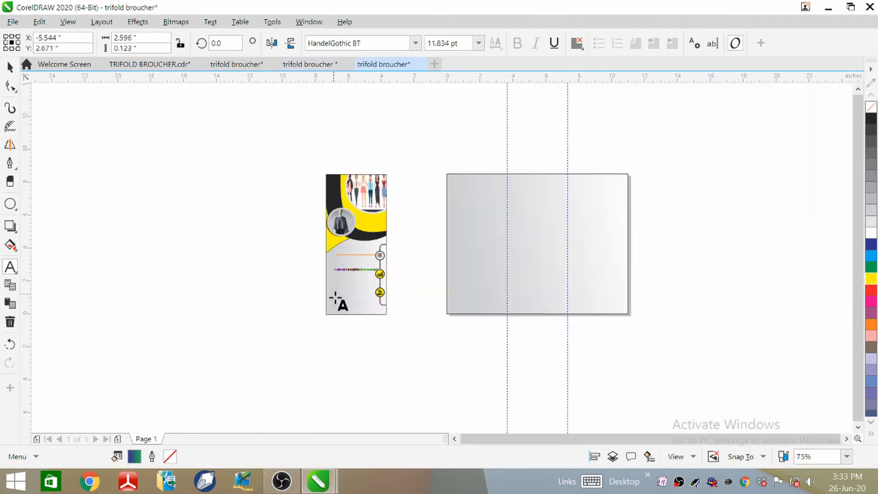
scroll(341, 323, up, 2)
right_click(336, 214)
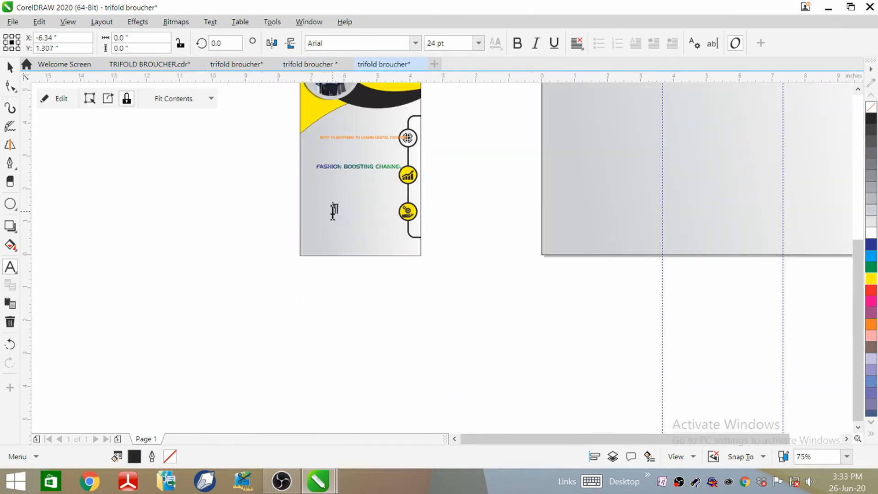
click(364, 316)
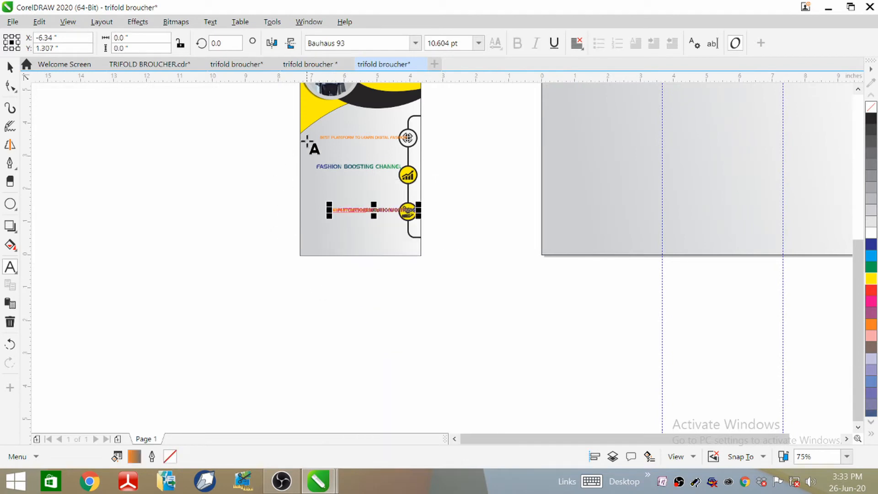
Move the orange "BEST PLATEFORM TO LEARN DIGITAL FASHION" caption left so it ends just before the globe circle.
scroll(361, 128, up, 3)
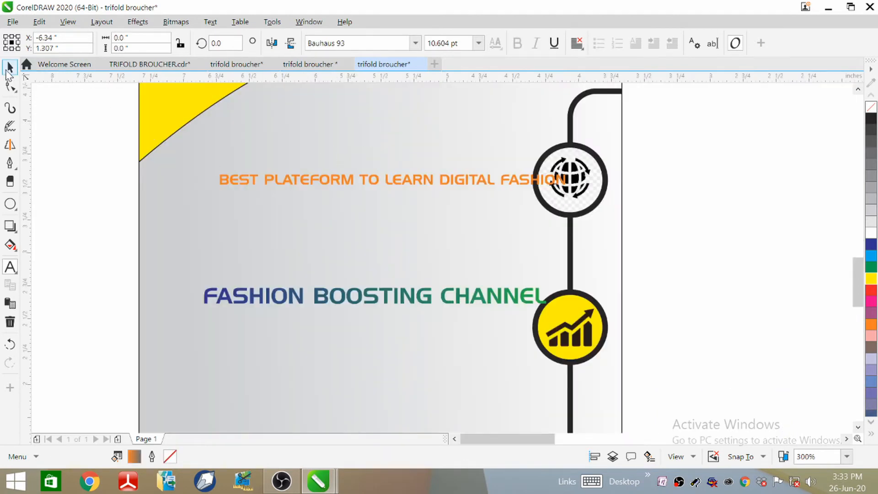
click(10, 67)
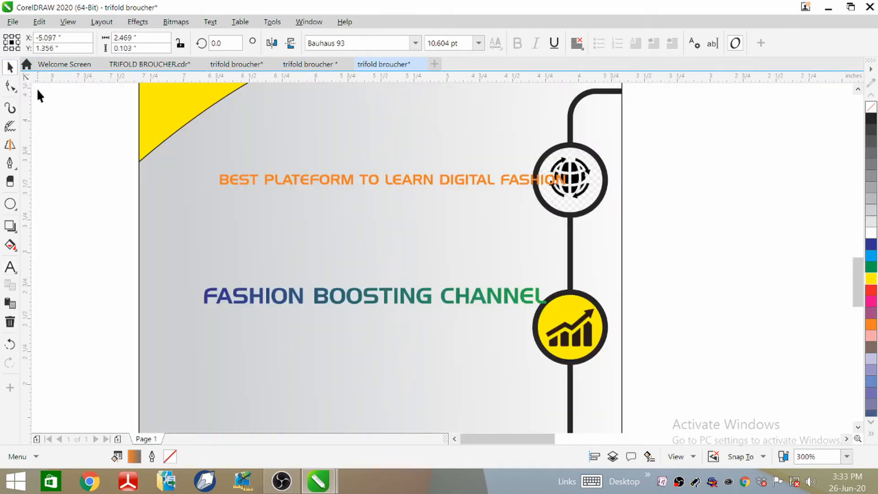
click(394, 189)
drag(395, 178, 352, 177)
Move the "FASHION BOOSTING CHANNEL" caption left and down, level with the growth chart circle and clear of it.
click(369, 299)
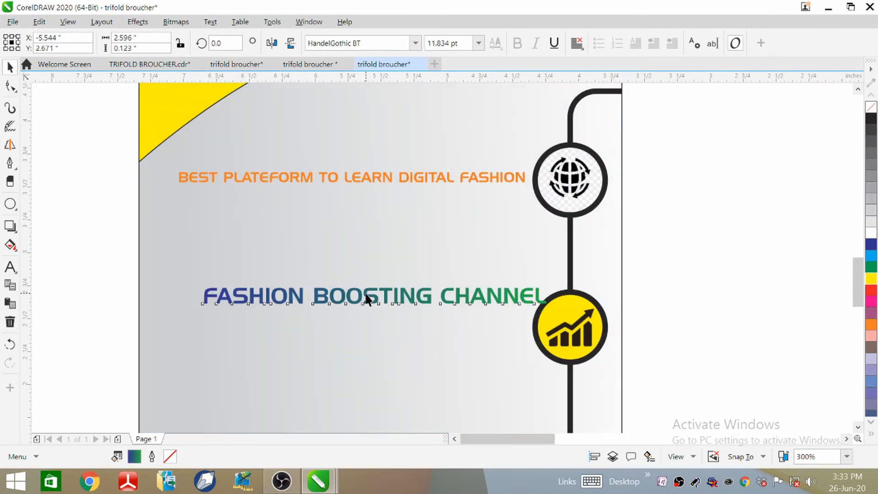
scroll(384, 168, down, 2)
scroll(407, 255, up, 2)
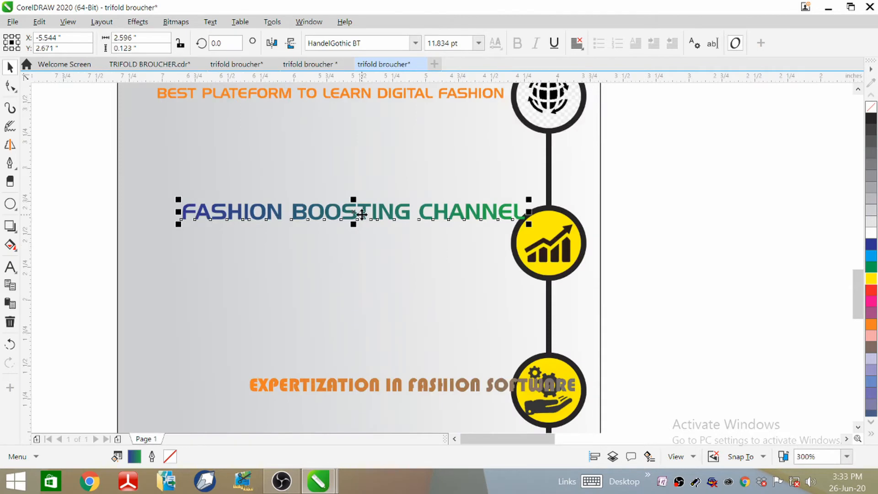
drag(351, 214, 330, 239)
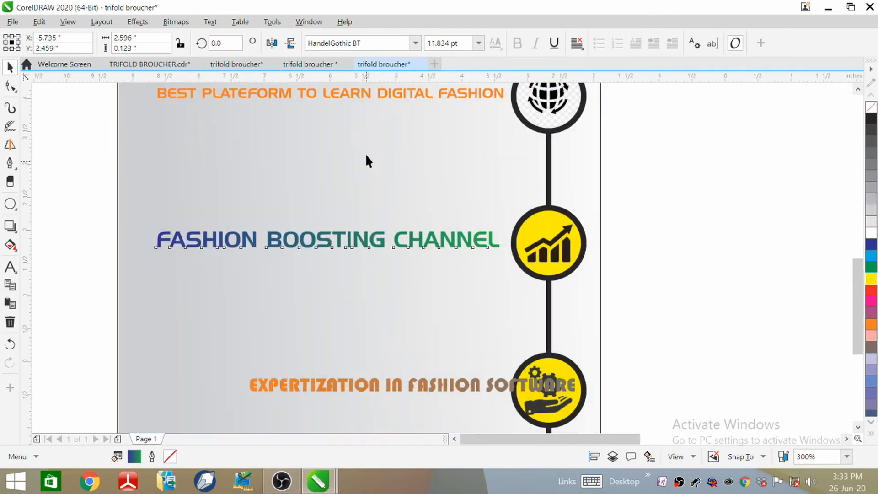
Move the "EXPERTIZATION IN FASHION SOFTWARE" caption left so it ends just before the hand with gears circle.
scroll(366, 160, down, 2)
click(384, 282)
click(384, 276)
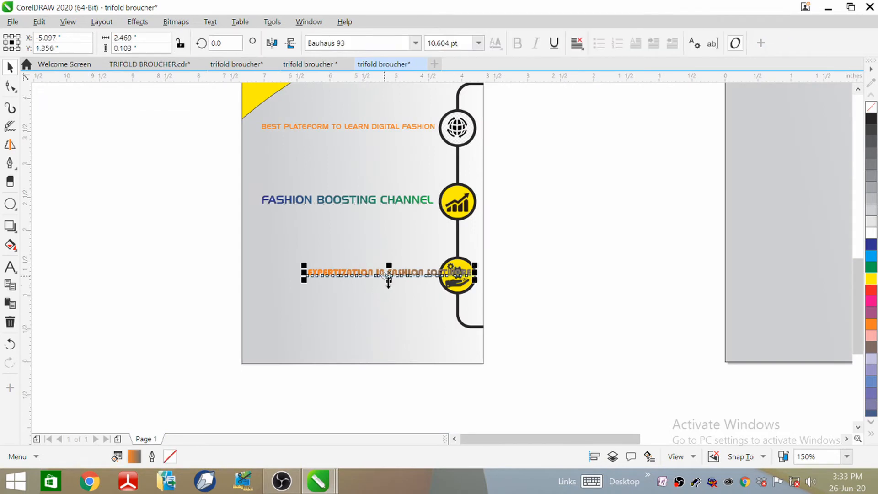
drag(390, 273, 350, 276)
click(192, 226)
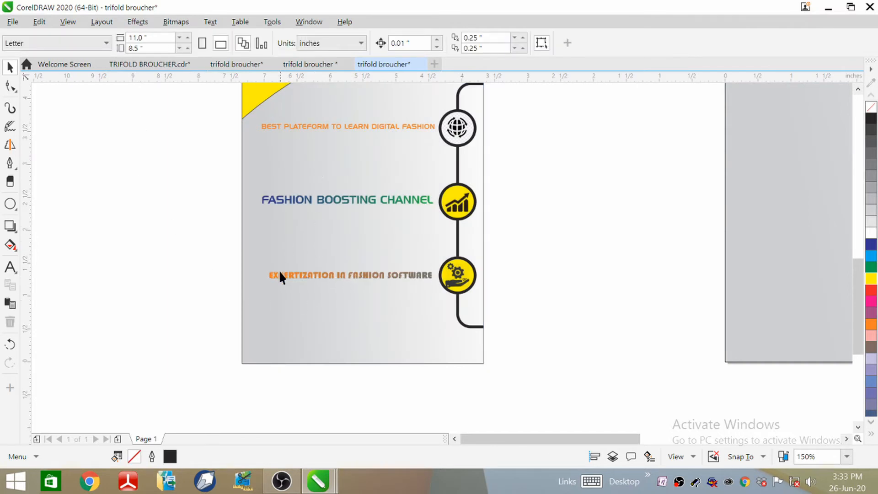
Enlarge the "EXPERTIZATION IN FASHION SOFTWARE" caption to about 2.575" wide, aligning its left end with the captions above.
click(303, 276)
drag(265, 264, 259, 260)
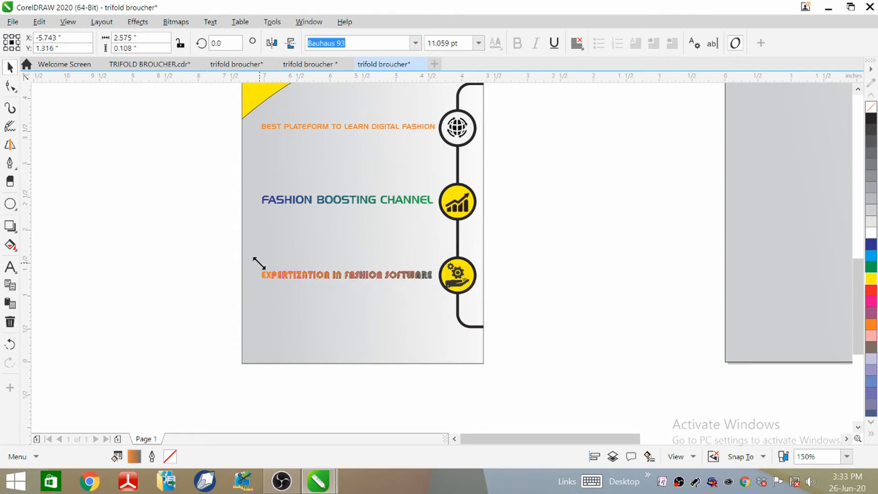
click(246, 315)
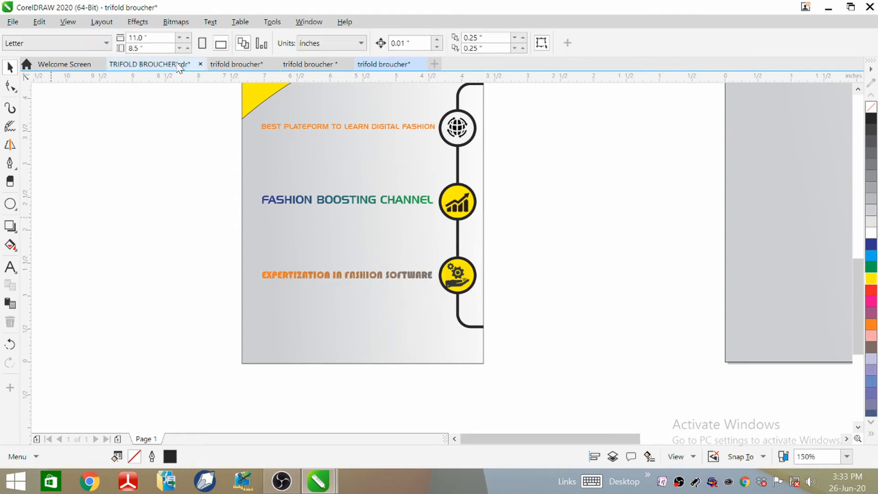
click(295, 204)
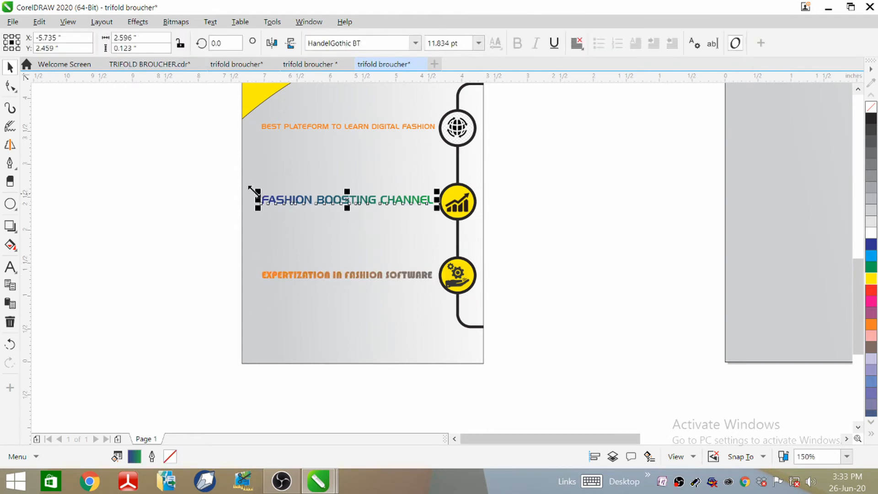
click(224, 203)
Group all objects of the decorated panel and move the group farther left of the page.
scroll(218, 224, down, 4)
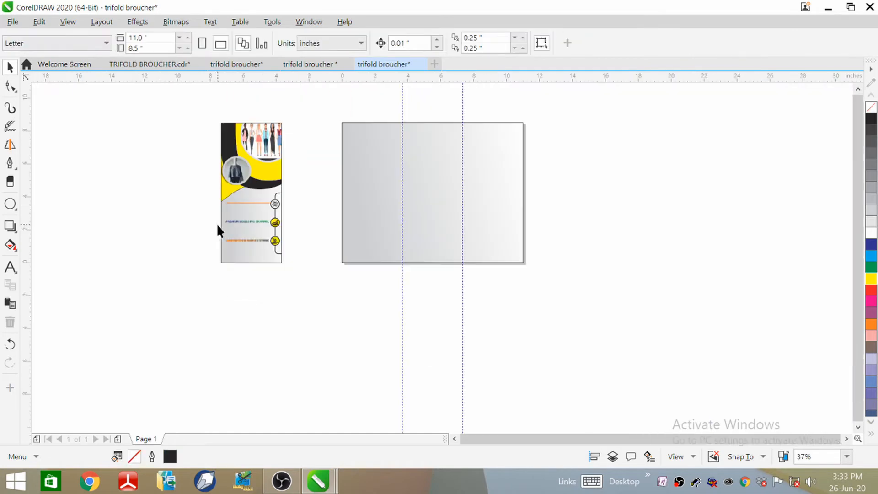
drag(194, 111, 305, 295)
scroll(242, 156, up, 4)
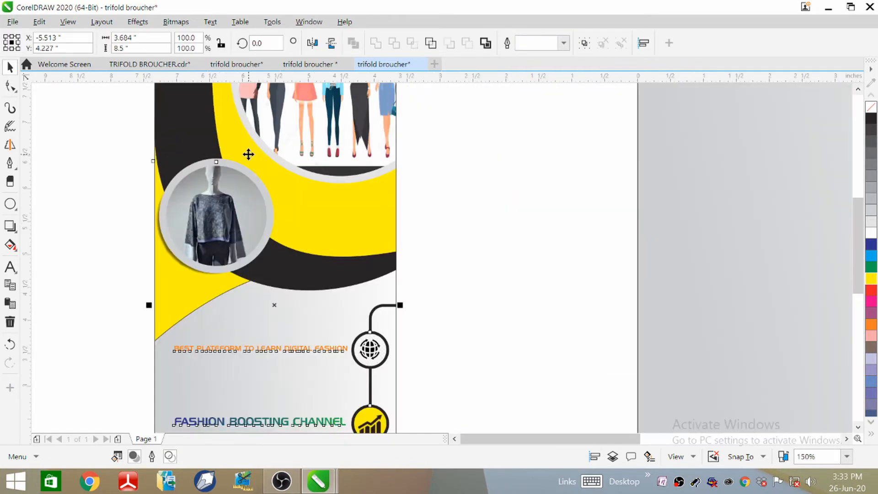
scroll(257, 145, down, 4)
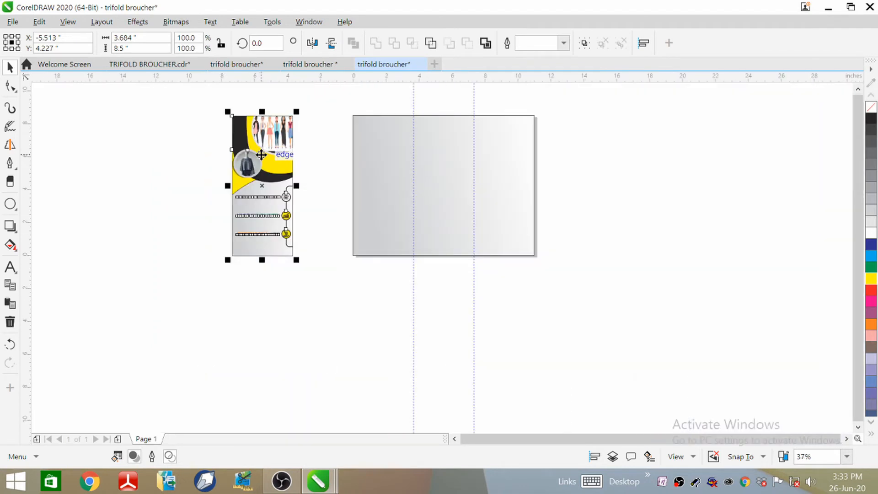
right_click(262, 155)
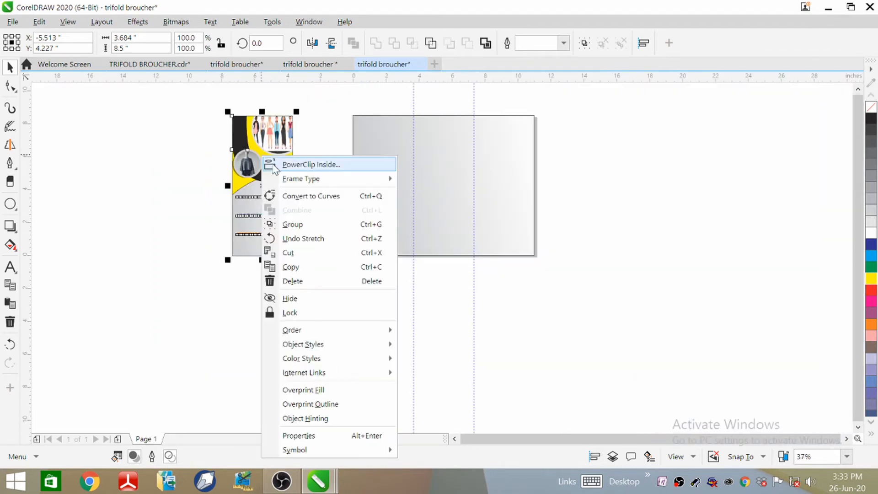
click(293, 224)
click(306, 204)
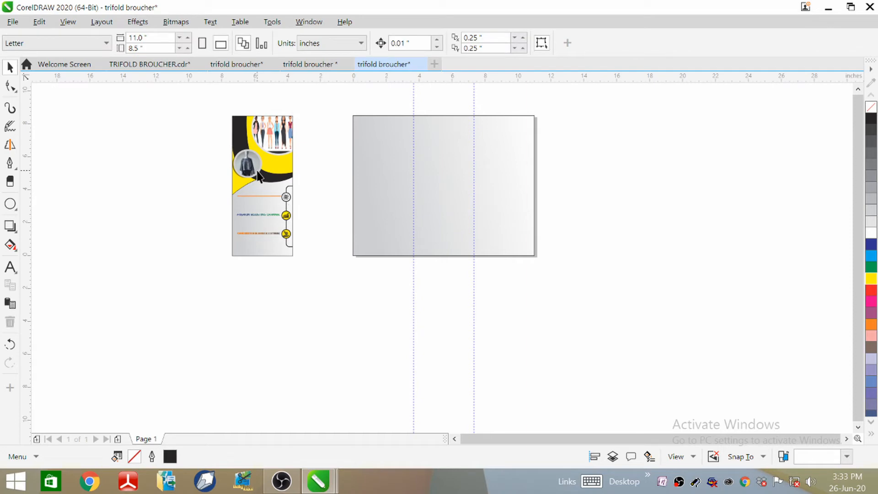
drag(258, 176, 169, 191)
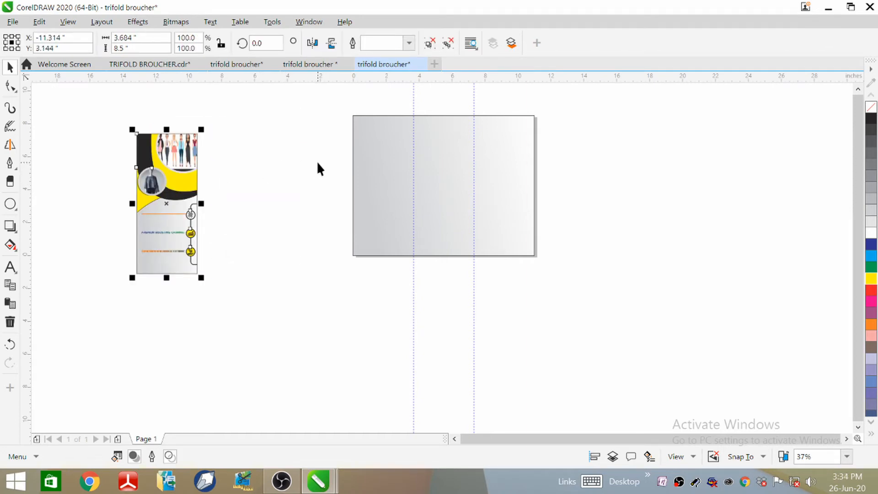
Duplicate the page-sized gradient rectangle, set the copy's width to one third (3.667"), and place it beside the decorated panel.
click(424, 186)
drag(435, 187, 567, 243)
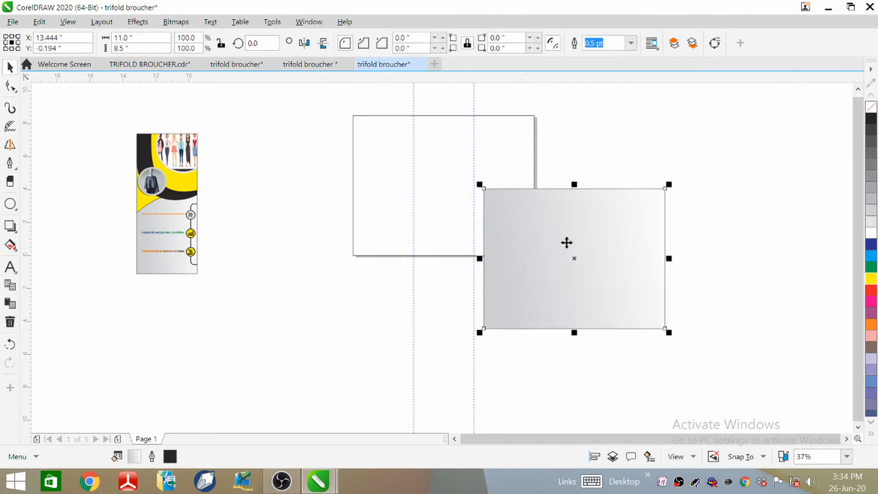
key(p)
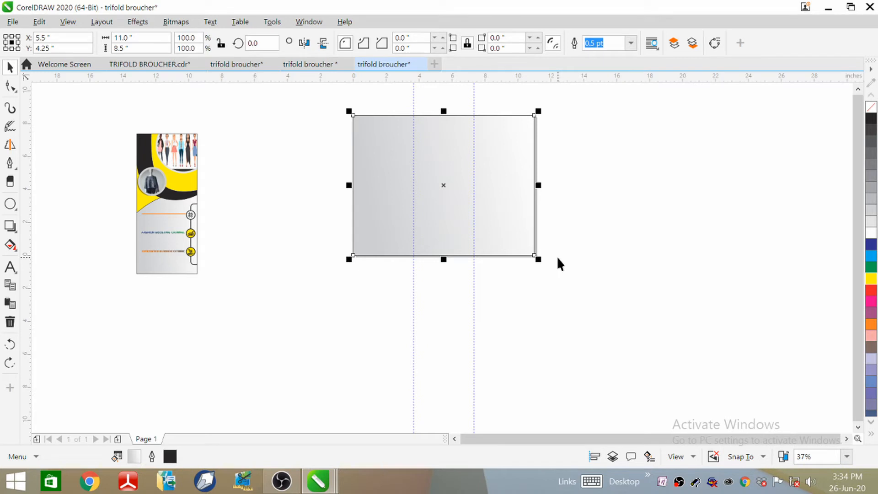
key(plus)
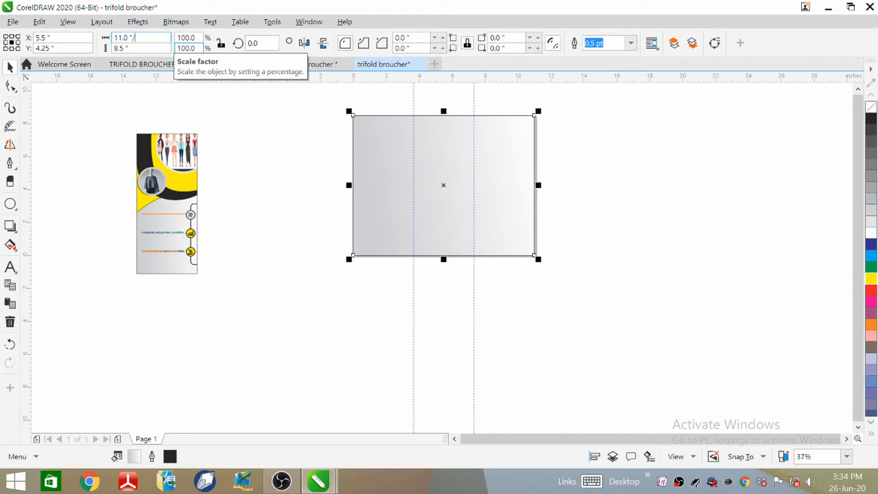
key(Return)
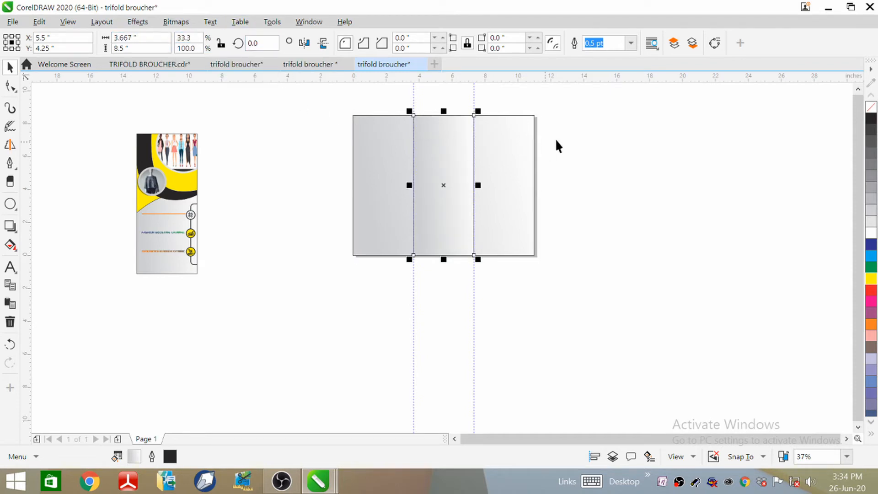
scroll(446, 149, down, 1)
scroll(429, 157, up, 1)
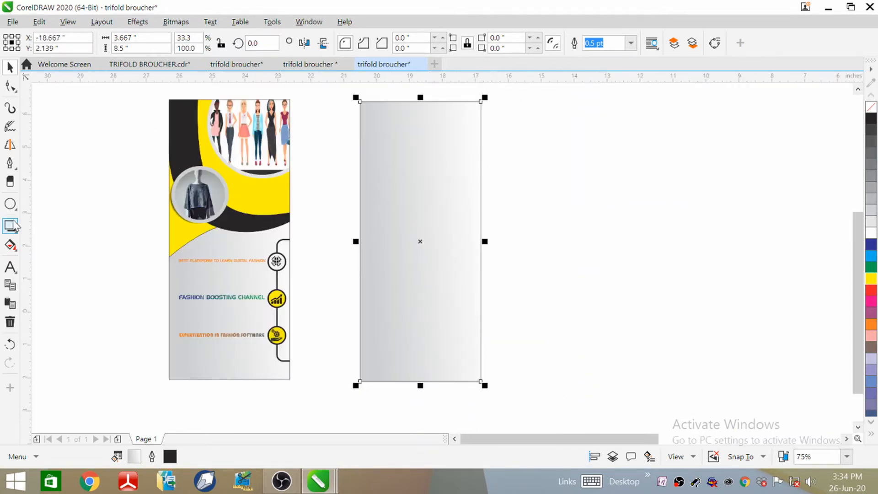
Draw a rectangle about 4.375" by 3.556" over the upper part of the blank gradient panel, overlapping its side edges.
click(10, 204)
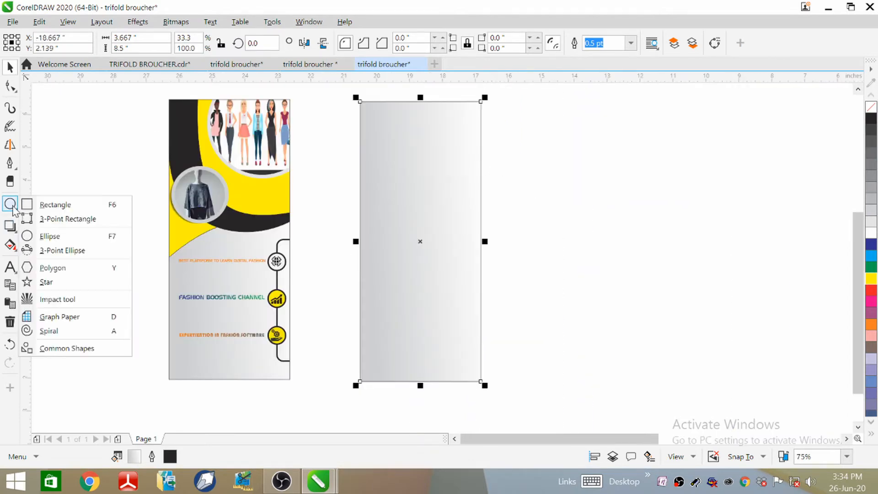
click(56, 209)
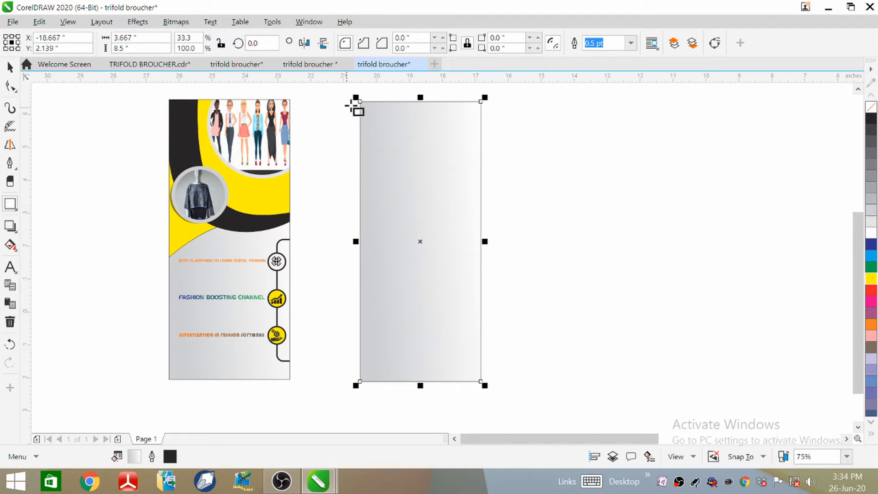
drag(344, 97, 488, 215)
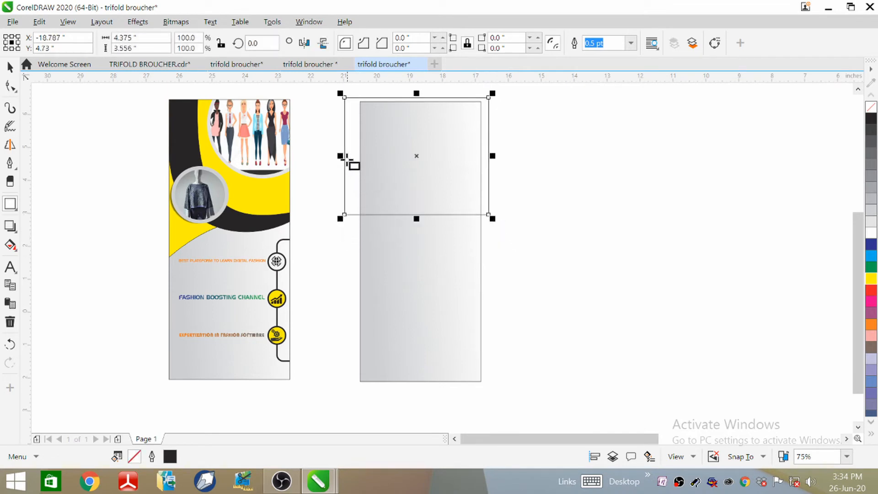
key(space)
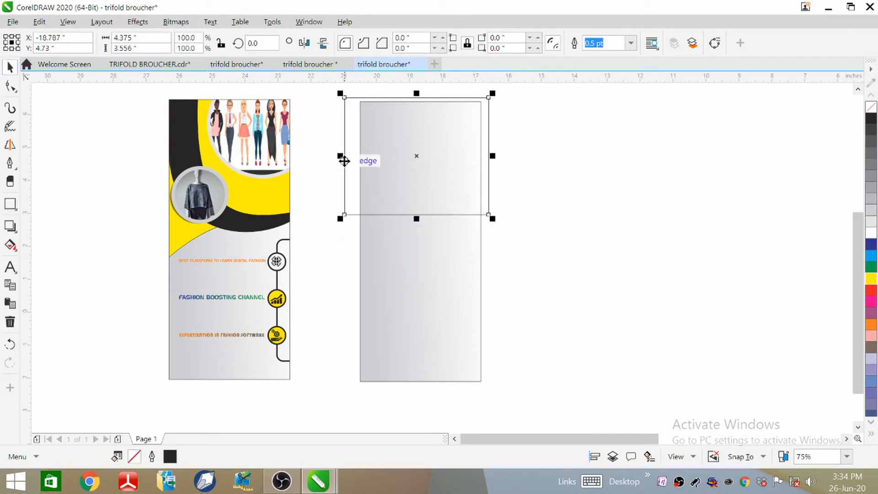
Narrow the rectangle to about 3.892" wide, aligning its right edge with the panel and leaving a slight overhang past the panel's left edge.
drag(344, 161, 360, 163)
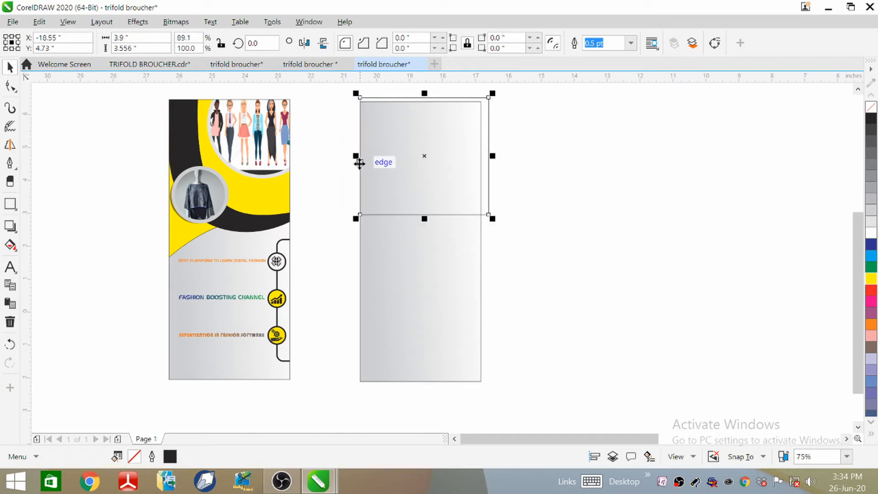
drag(492, 156, 481, 155)
drag(359, 156, 352, 156)
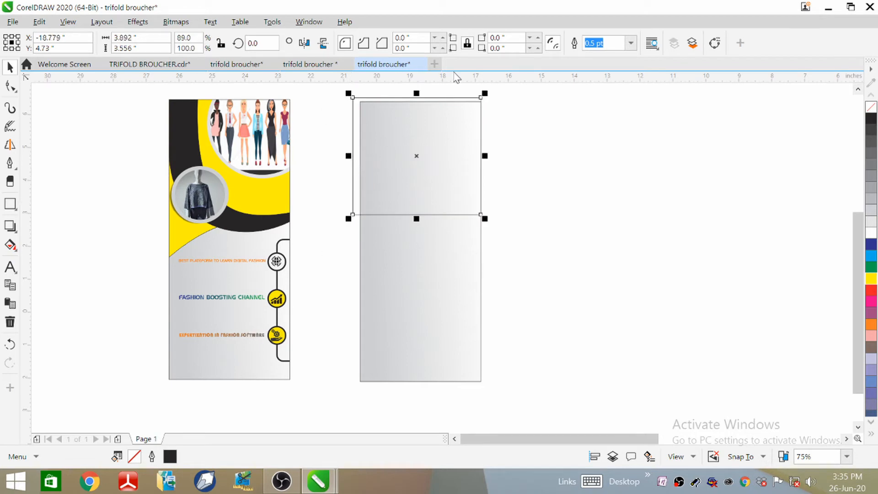
Convert the rectangle to curves and raise its lower-right corner node about 1" along the panel's edge, making the lower edge slanted.
click(720, 42)
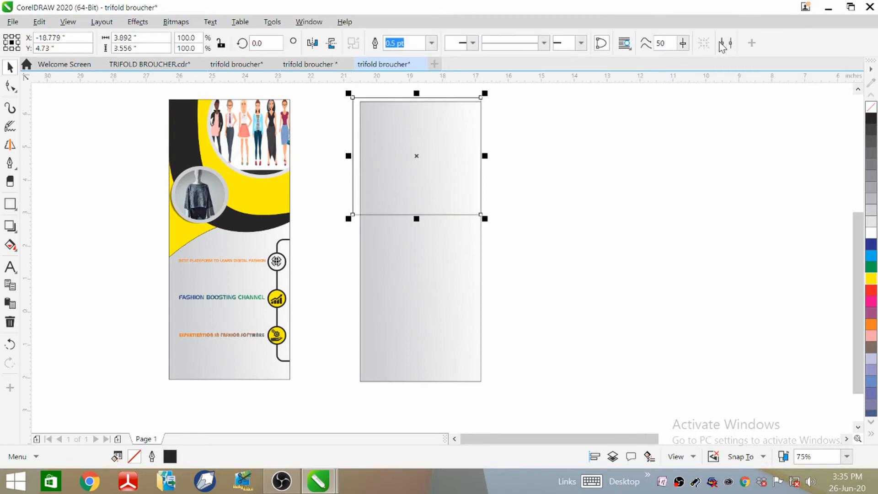
click(10, 86)
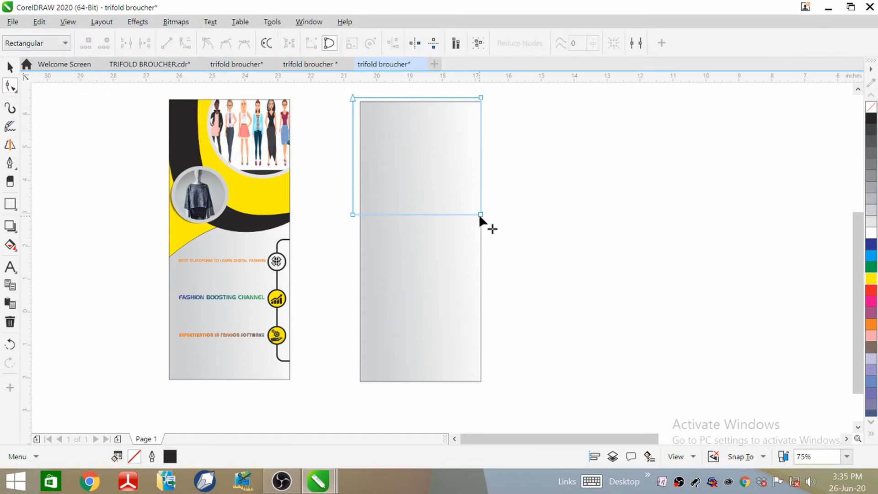
drag(481, 215, 481, 181)
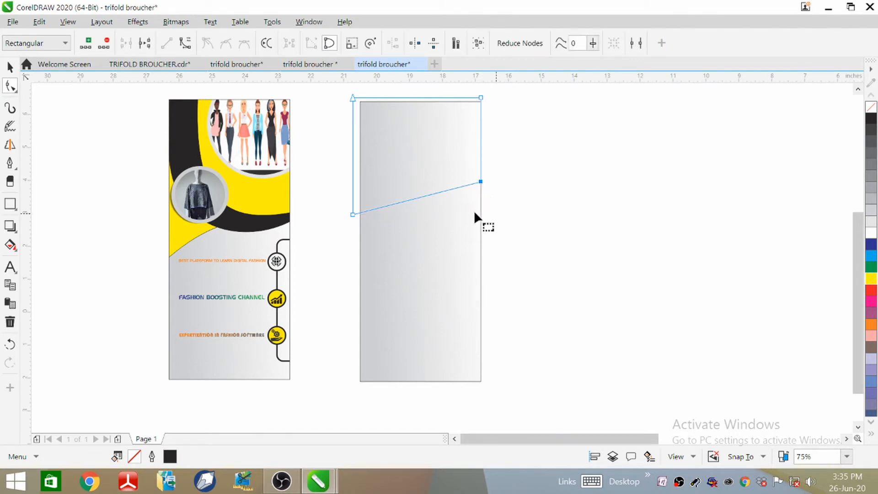
Convert the slanted lower edge to a curve, bend it into an S-shaped wave, and fill the shape yellow.
click(414, 200)
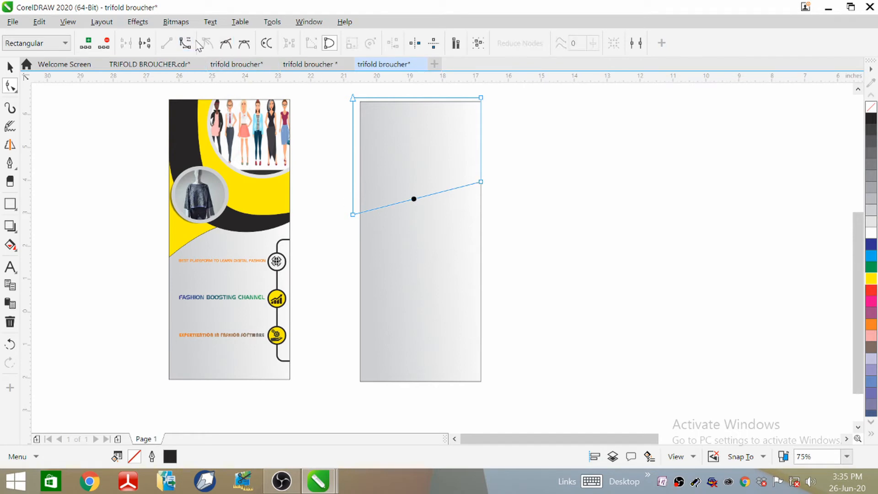
click(184, 43)
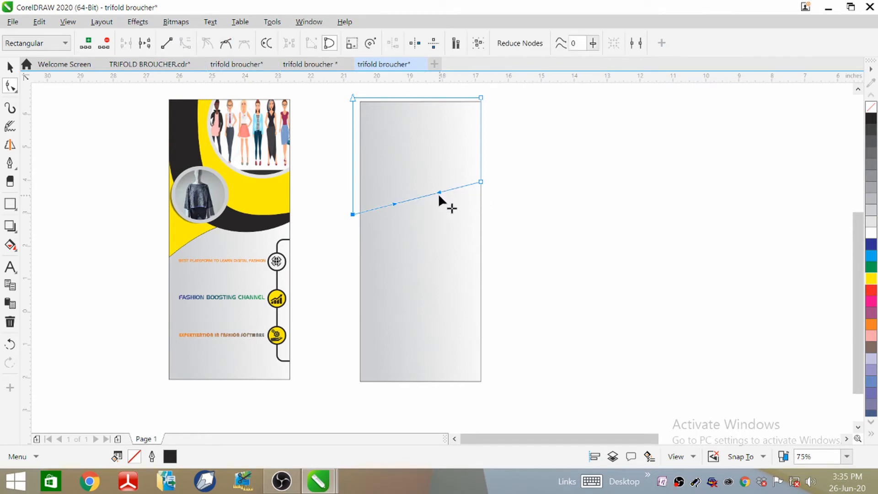
drag(438, 192, 430, 168)
drag(394, 203, 400, 226)
click(871, 119)
click(871, 278)
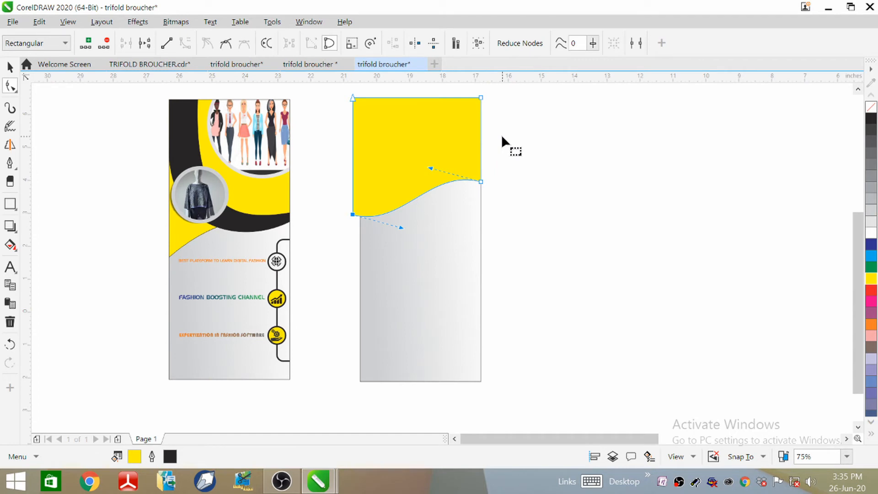
Duplicate the yellow wave shape in place and raise the copy's lower-right corner node about 0.7" along the edge.
click(9, 67)
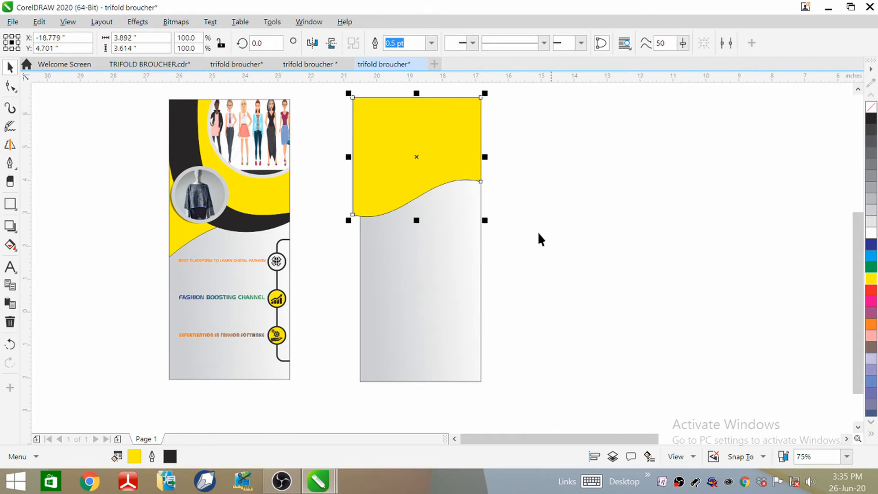
click(10, 85)
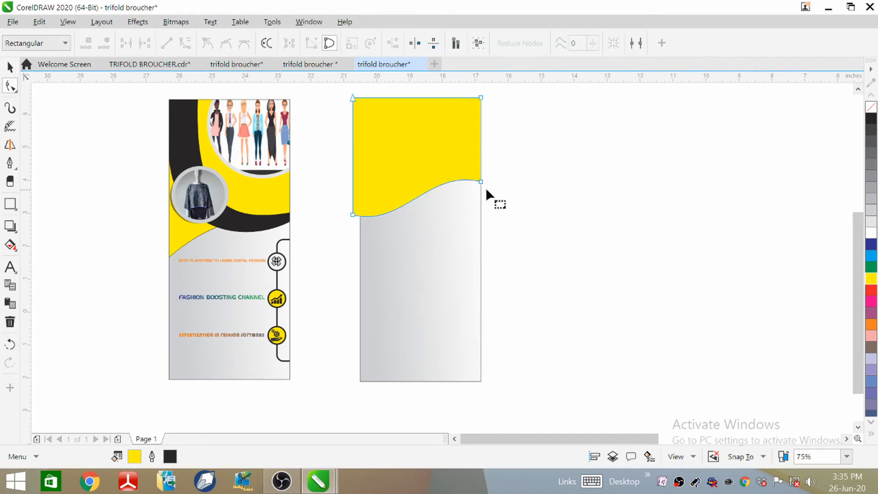
drag(480, 181, 480, 157)
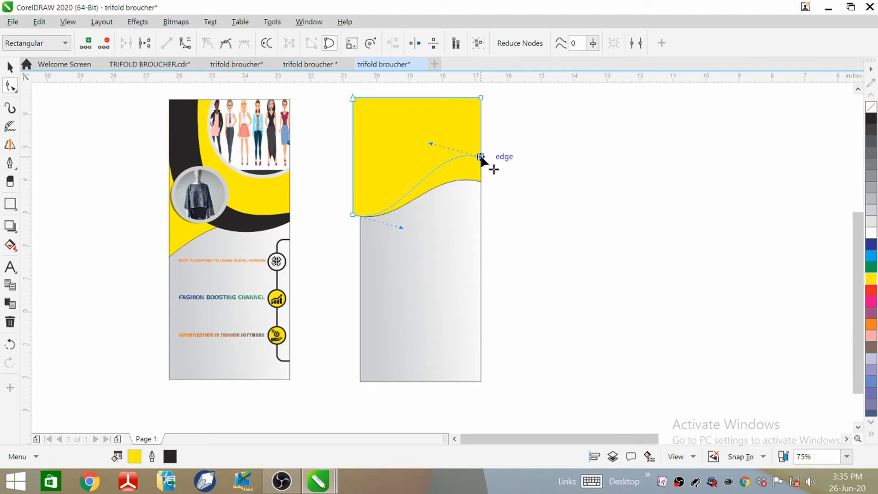
scroll(466, 161, up, 3)
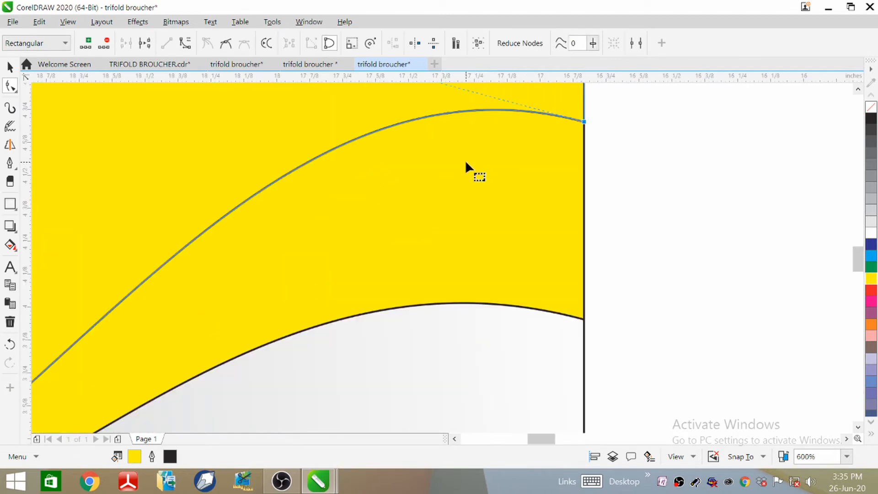
scroll(497, 146, down, 1)
scroll(501, 155, down, 1)
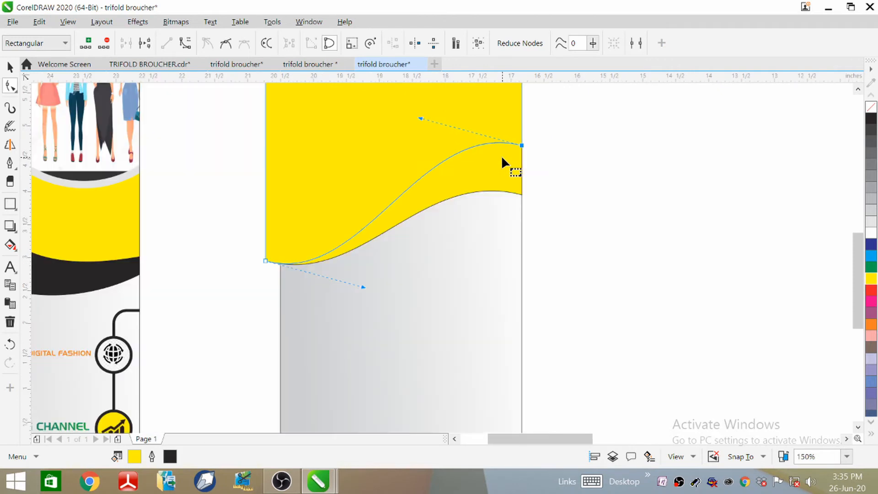
Create a separate band between the two wave curves with Smart Fill and color it black.
click(10, 246)
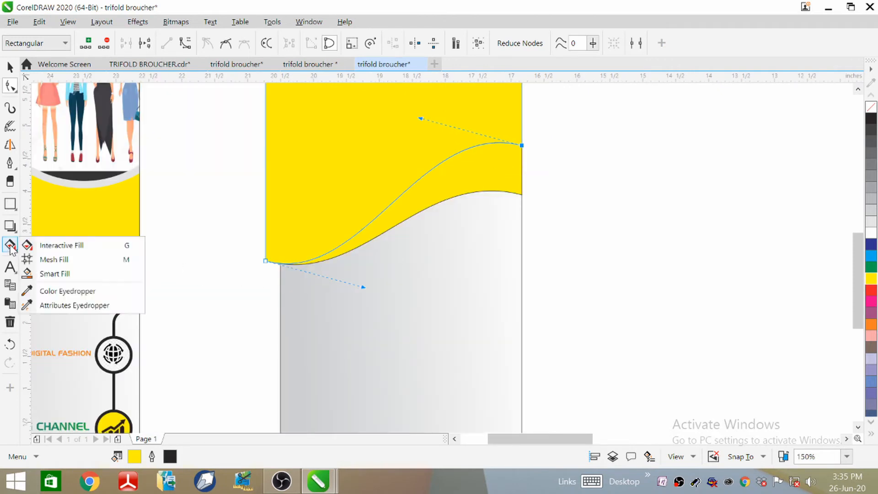
click(68, 273)
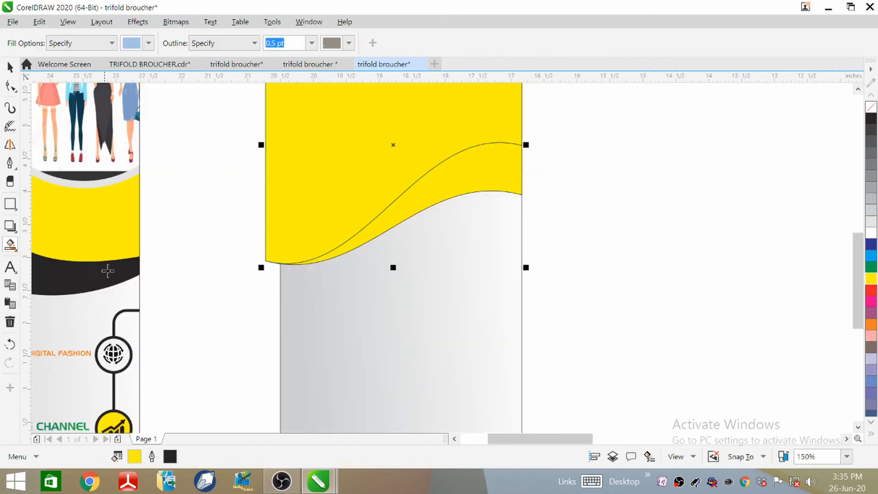
click(479, 169)
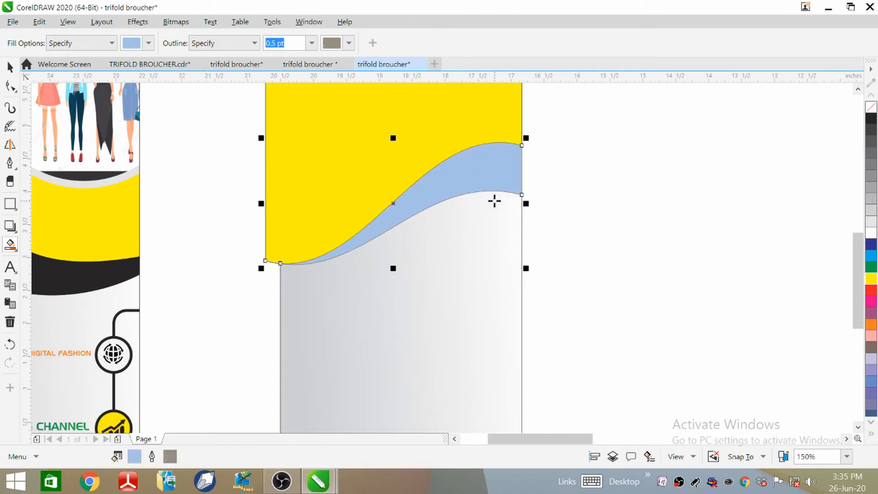
click(871, 119)
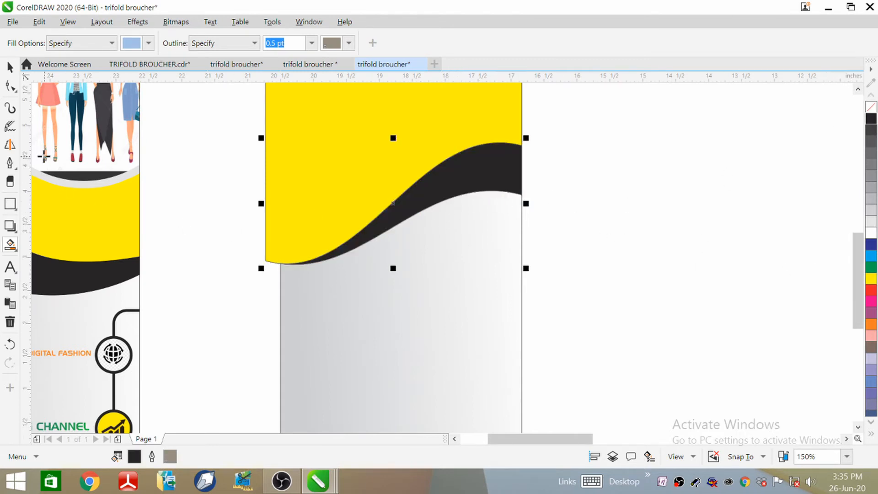
click(10, 67)
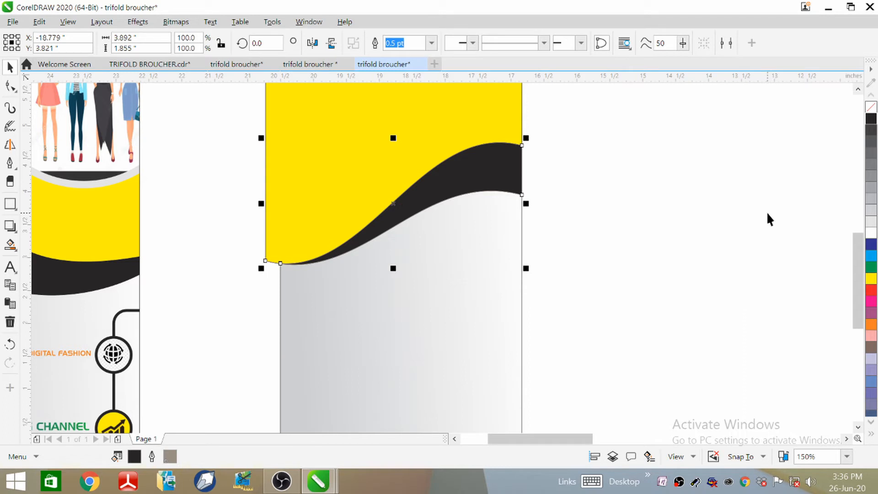
Break the black band's outline at its lower-right and upper-right corner nodes.
click(10, 85)
scroll(538, 185, up, 4)
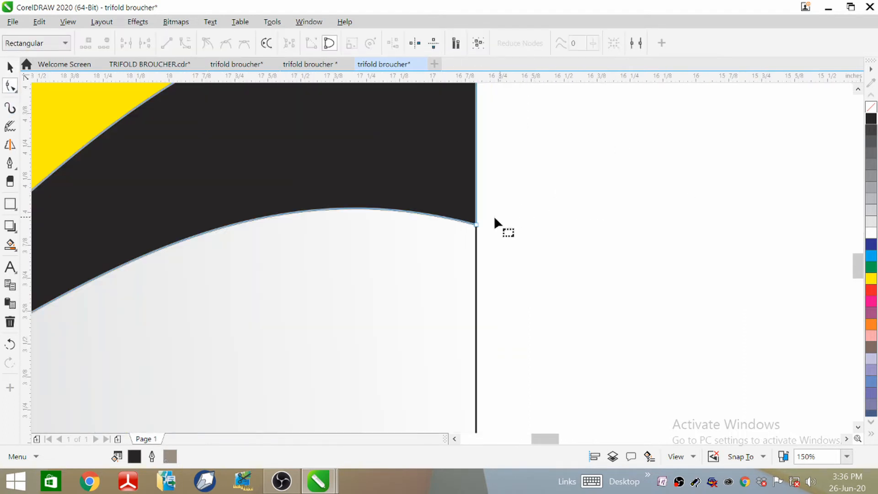
scroll(474, 228, up, 2)
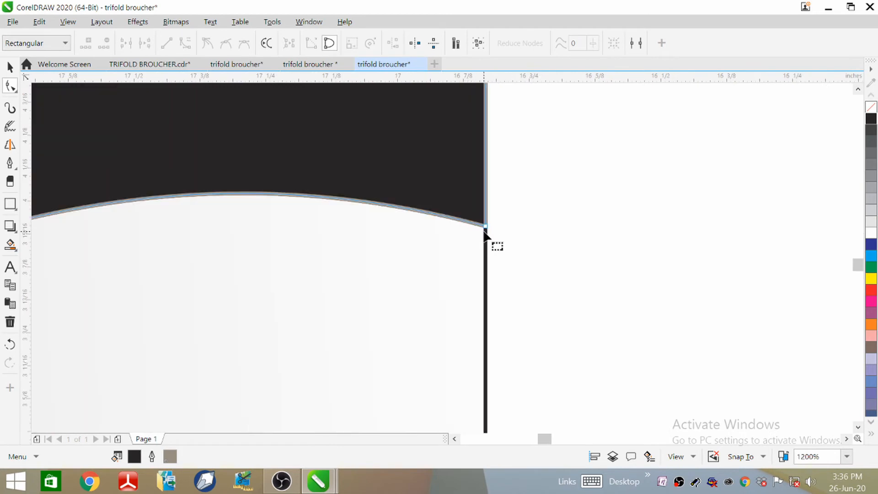
click(485, 227)
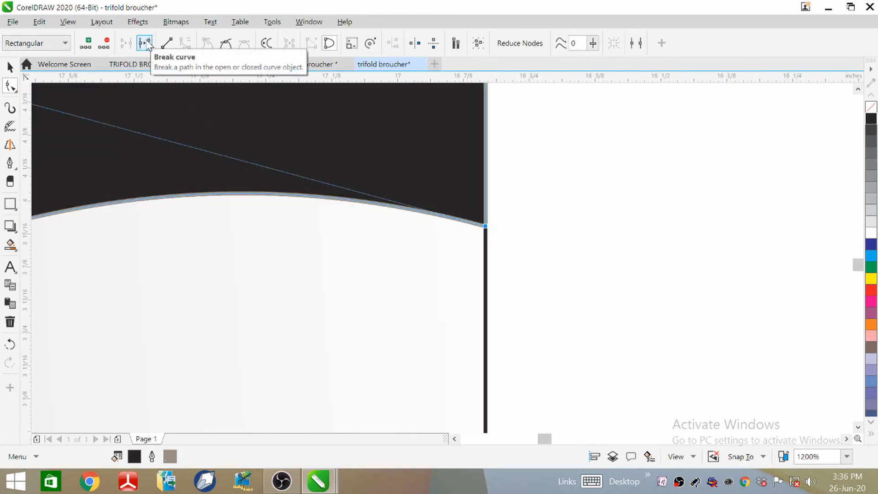
click(146, 44)
scroll(681, 297, down, 3)
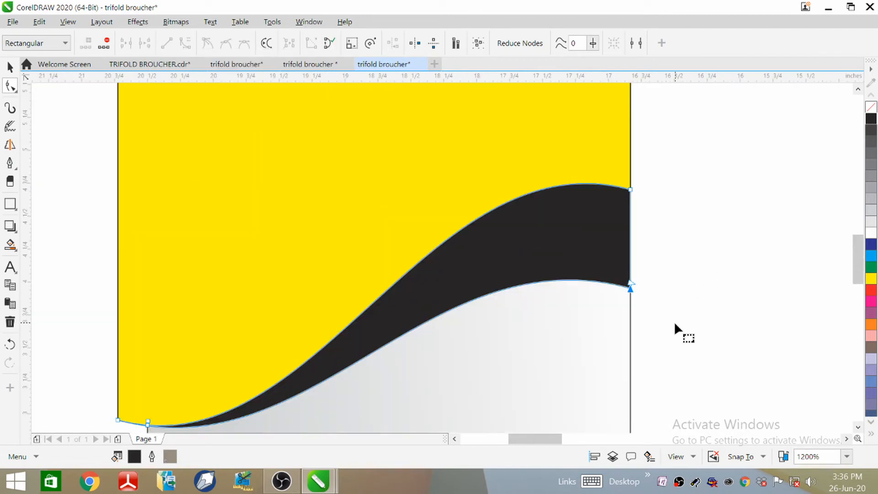
scroll(636, 194, up, 5)
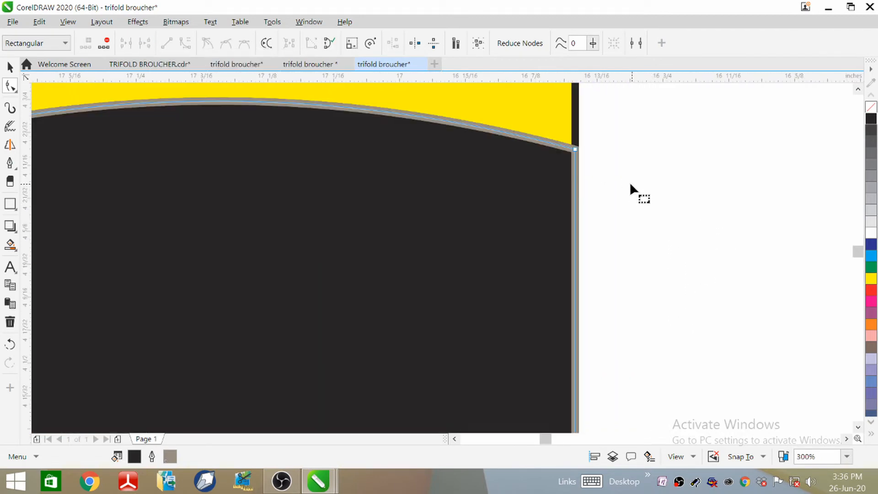
click(575, 149)
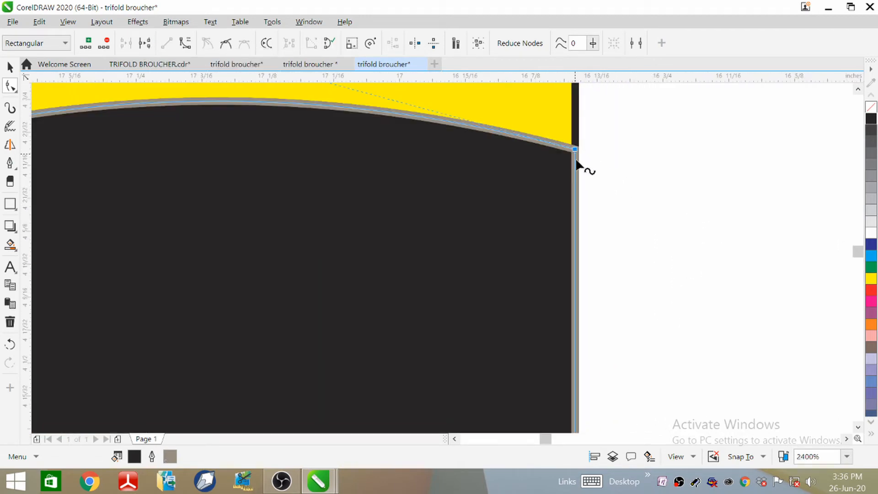
click(146, 43)
scroll(759, 158, down, 3)
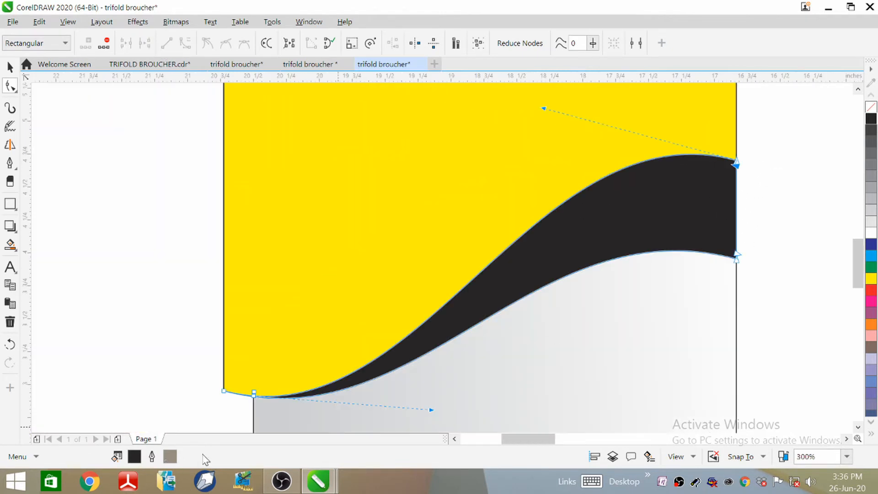
Break the black band's outline at its far-left tip node, where the two wave curves meet.
scroll(230, 401, up, 5)
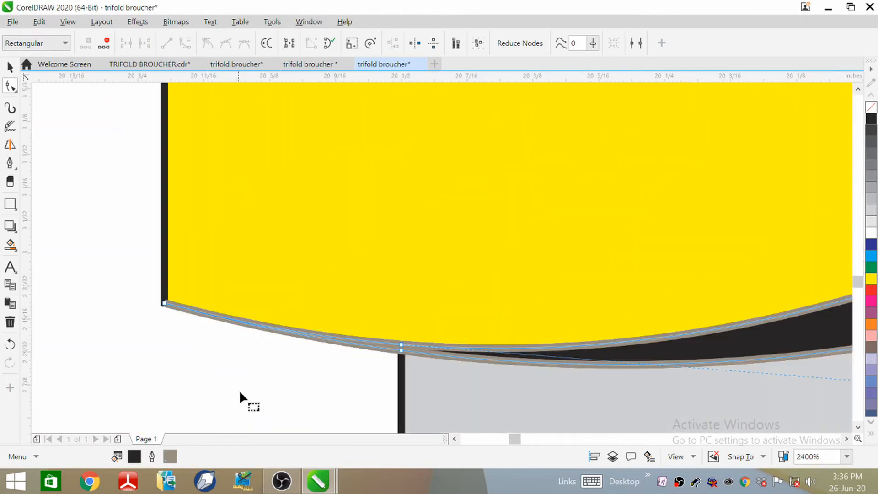
click(164, 302)
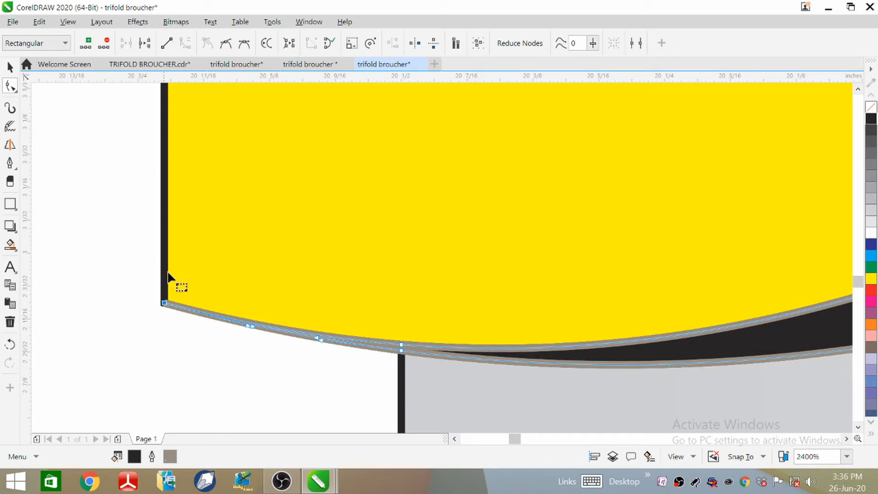
click(145, 44)
scroll(95, 261, down, 5)
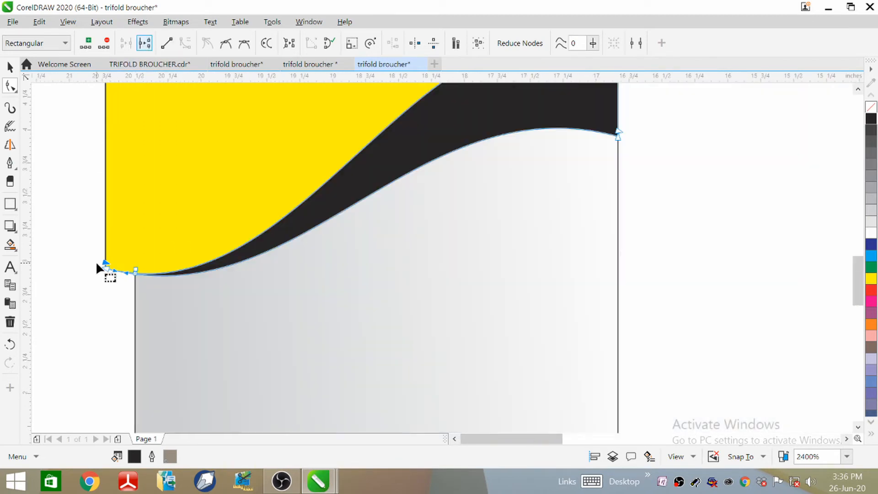
Delete the end node of the lower wave curve at the lower-right corner of the black band's broken outline.
scroll(157, 405, down, 3)
scroll(231, 343, up, 2)
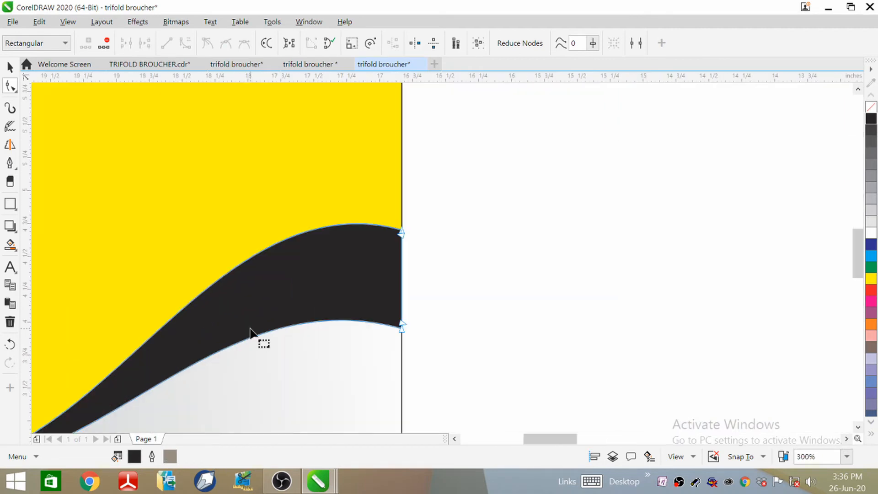
scroll(373, 247, up, 1)
scroll(375, 242, up, 2)
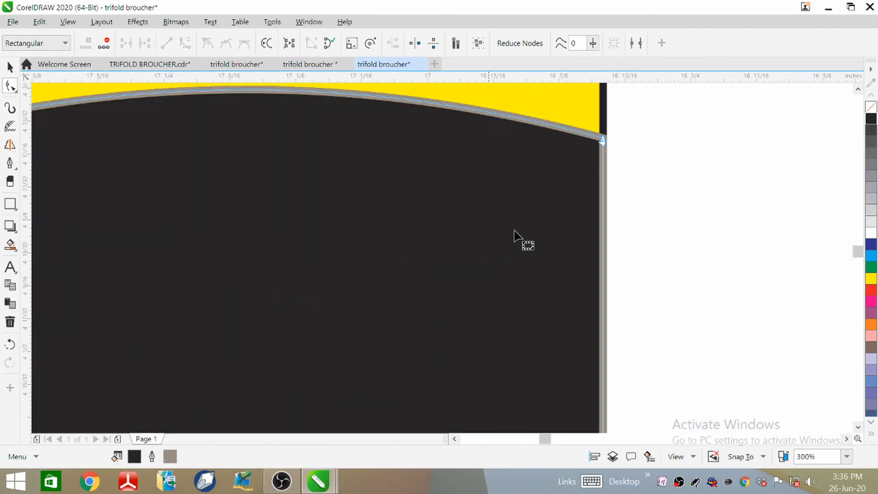
scroll(571, 115, down, 1)
scroll(581, 133, down, 1)
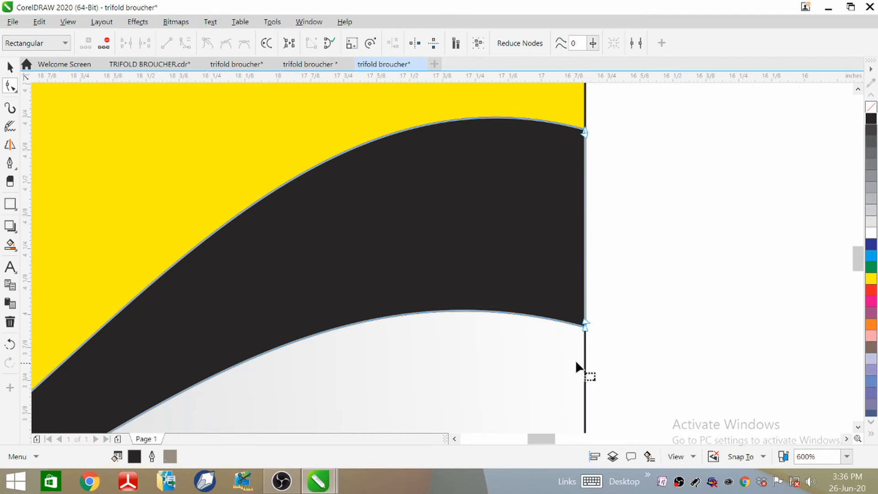
scroll(579, 361, up, 1)
scroll(581, 319, up, 2)
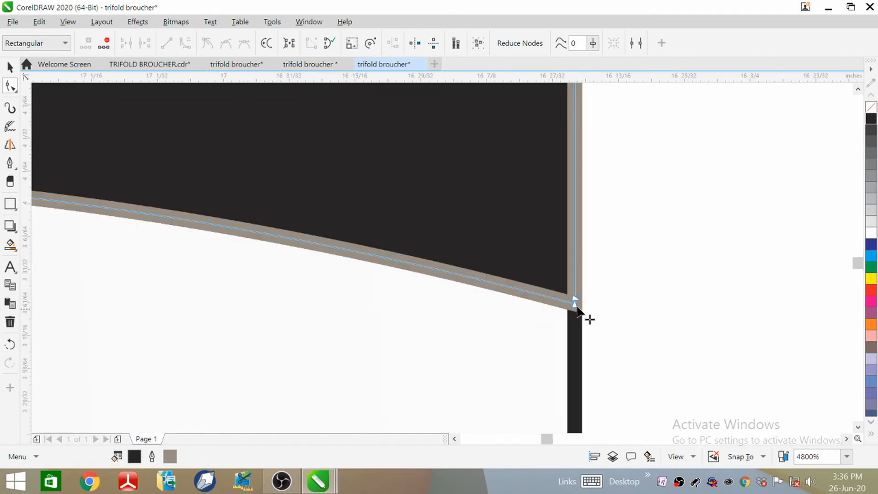
click(574, 301)
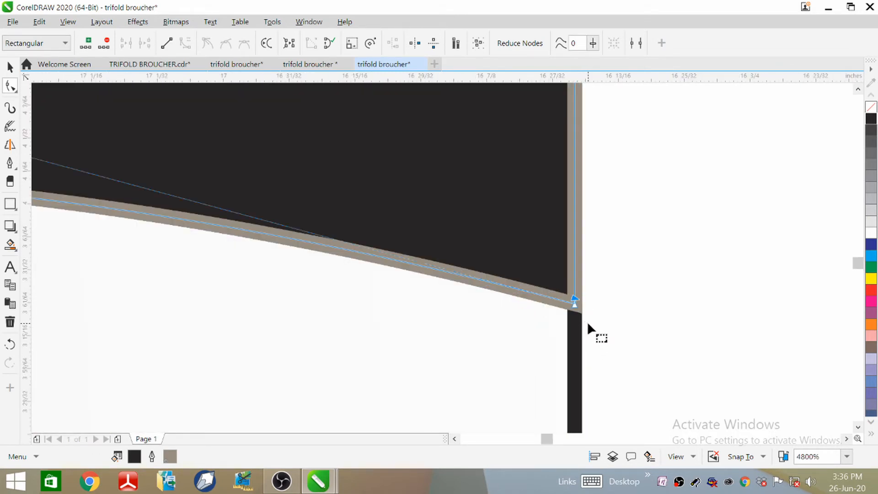
click(580, 315)
scroll(595, 321, down, 2)
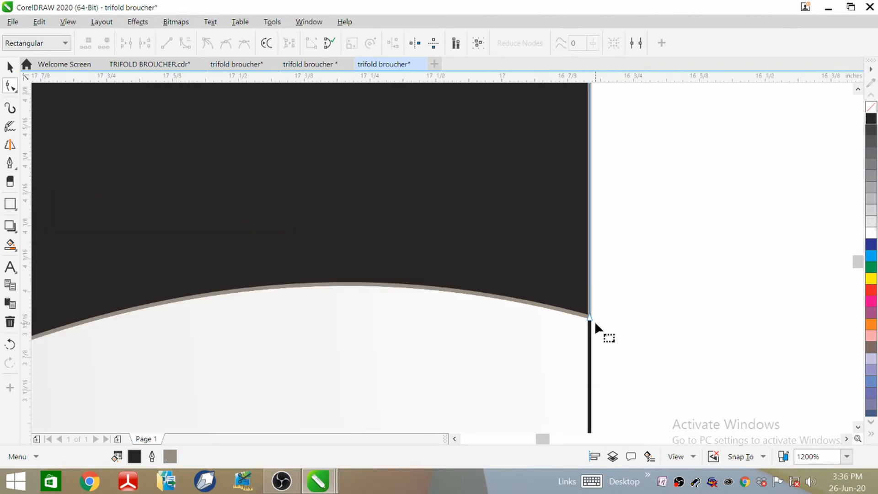
Delete the straight vertical segment at the right end of the broken outline by removing its lower node.
scroll(595, 322, down, 1)
click(592, 321)
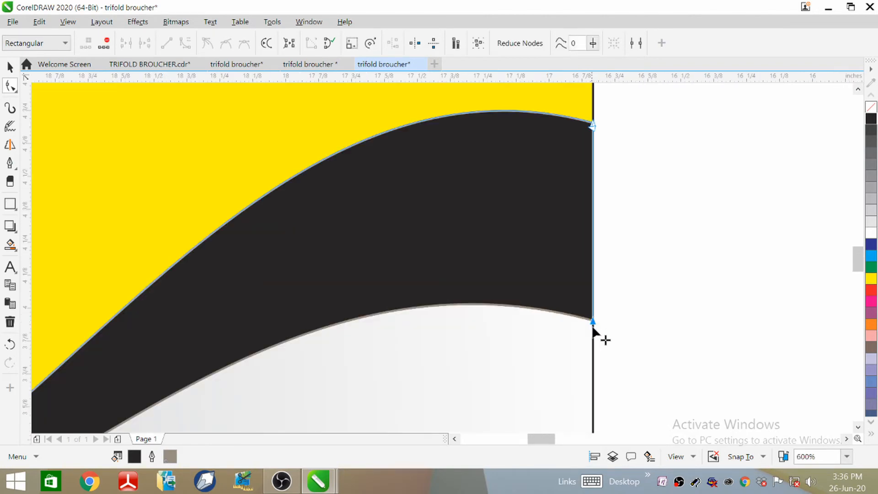
click(600, 344)
scroll(672, 251, down, 3)
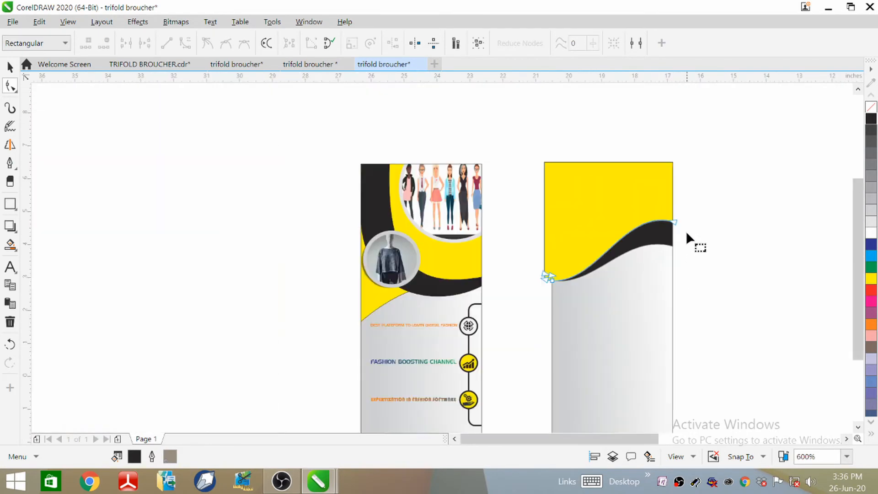
Delete the short leftover lower segment at the outline's far-left tip, leaving the upper wave curve.
scroll(634, 295, up, 2)
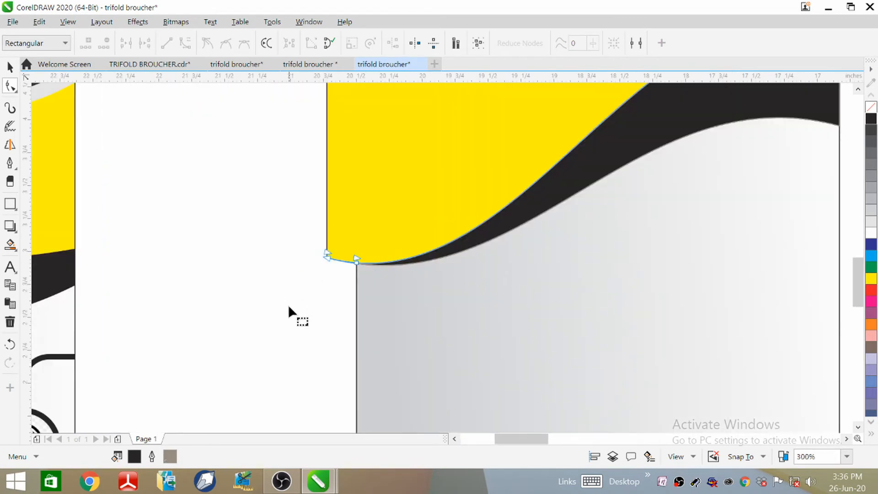
scroll(354, 258, up, 5)
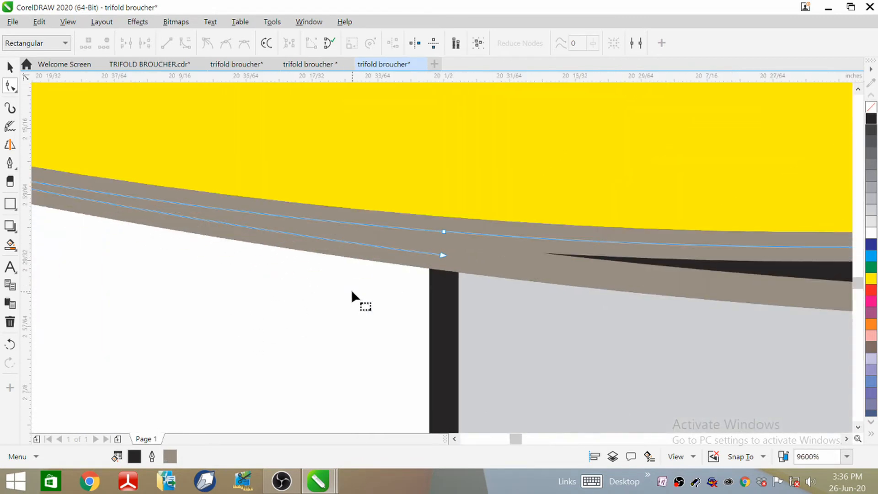
scroll(409, 280, down, 2)
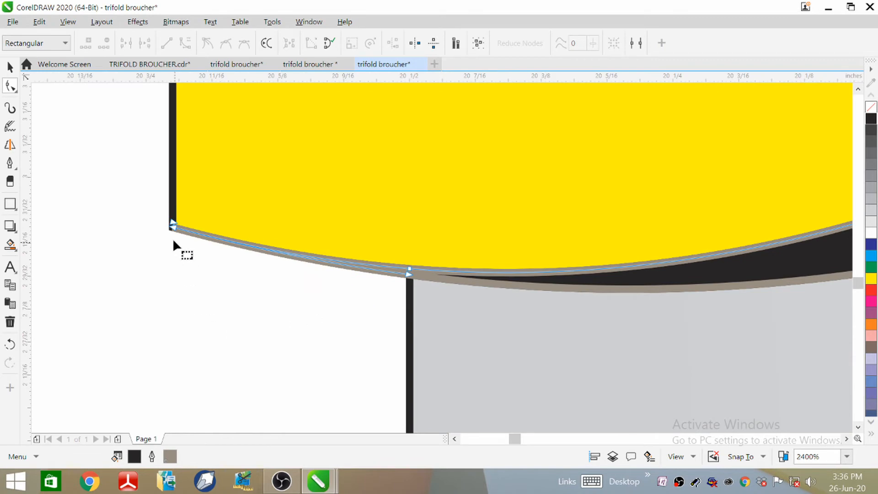
click(173, 224)
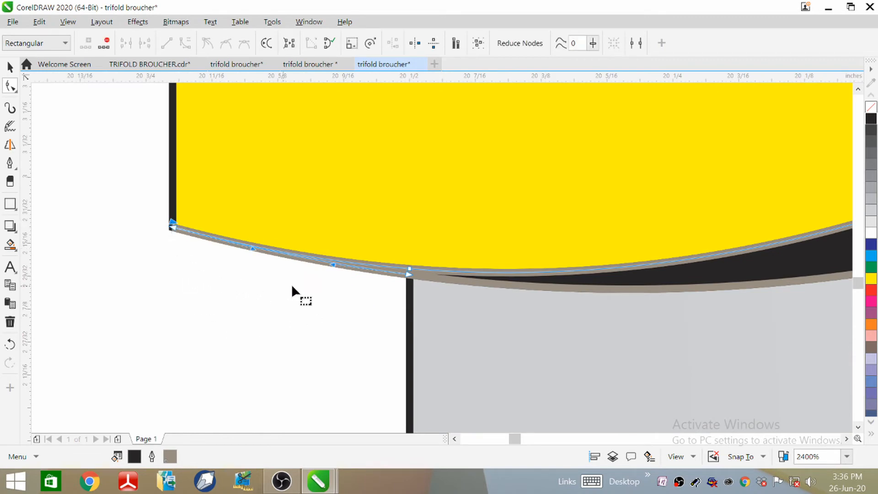
click(409, 274)
click(376, 302)
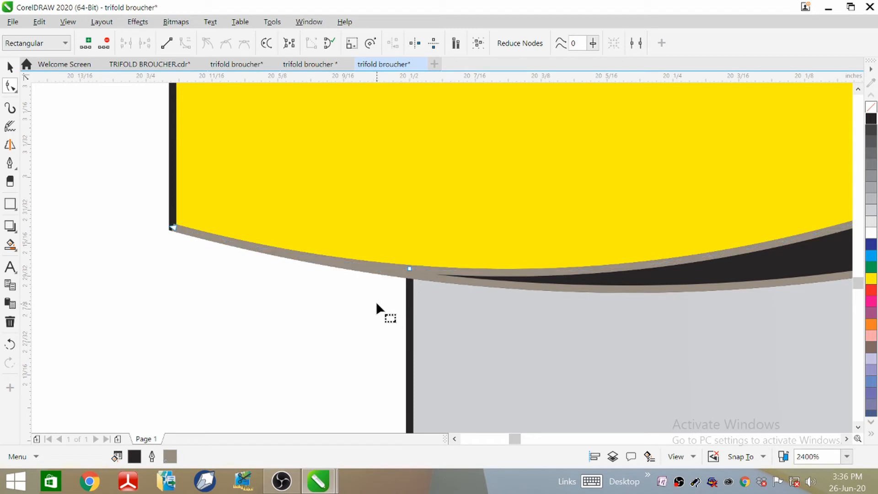
scroll(287, 207, down, 3)
scroll(301, 337, down, 1)
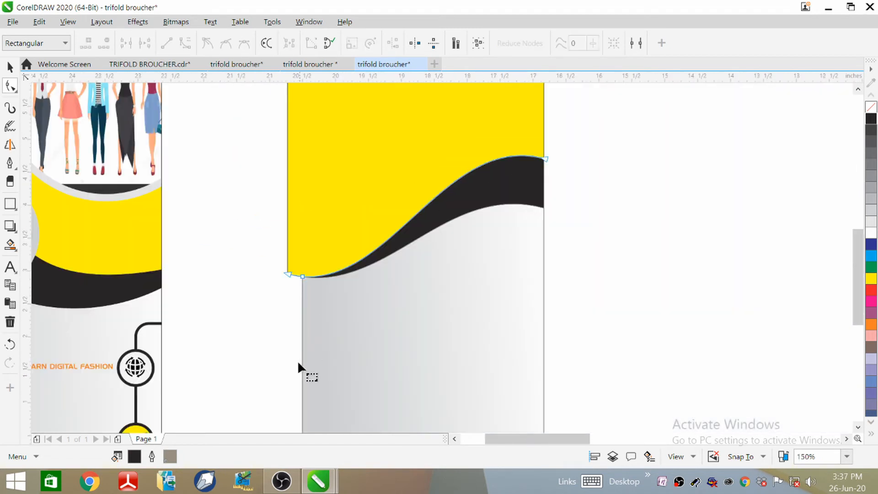
Give the remaining open wave curve a 1.0 pt white outline.
click(9, 66)
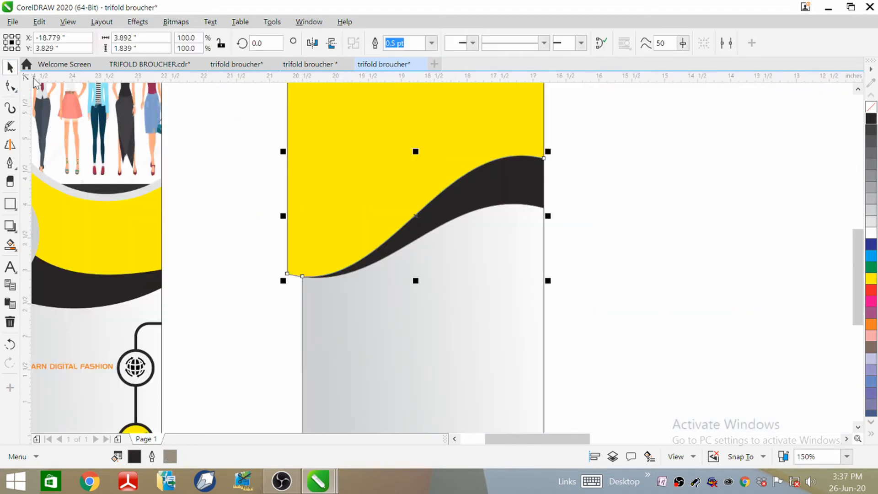
click(431, 44)
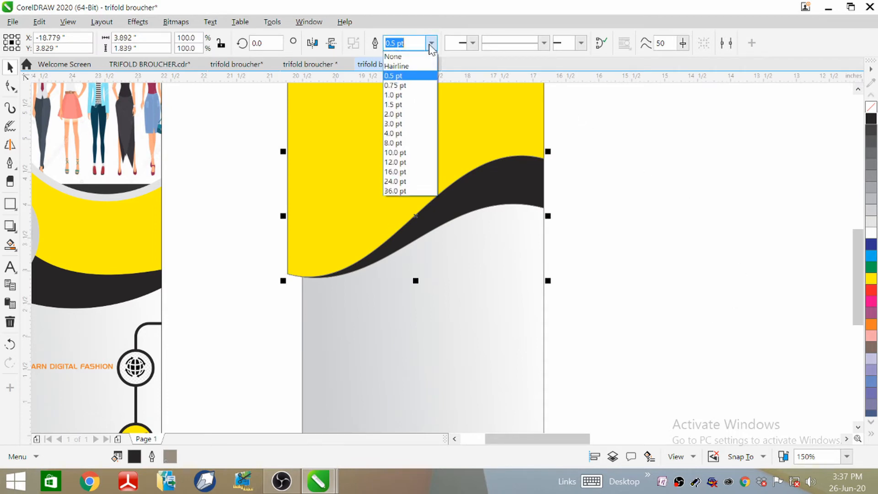
click(410, 94)
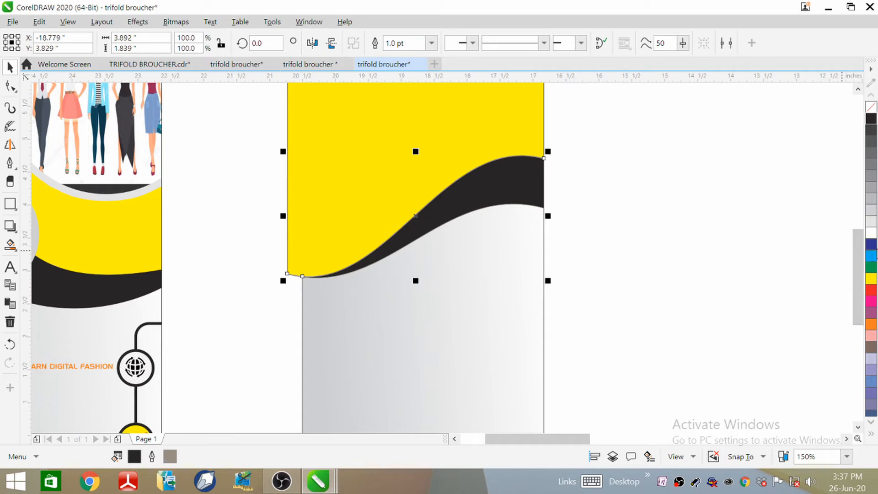
right_click(872, 235)
scroll(503, 151, up, 3)
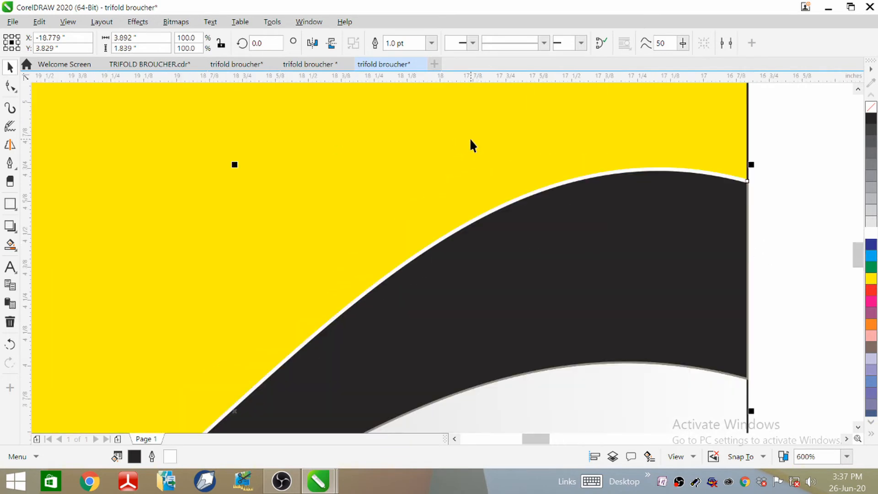
scroll(508, 109, down, 1)
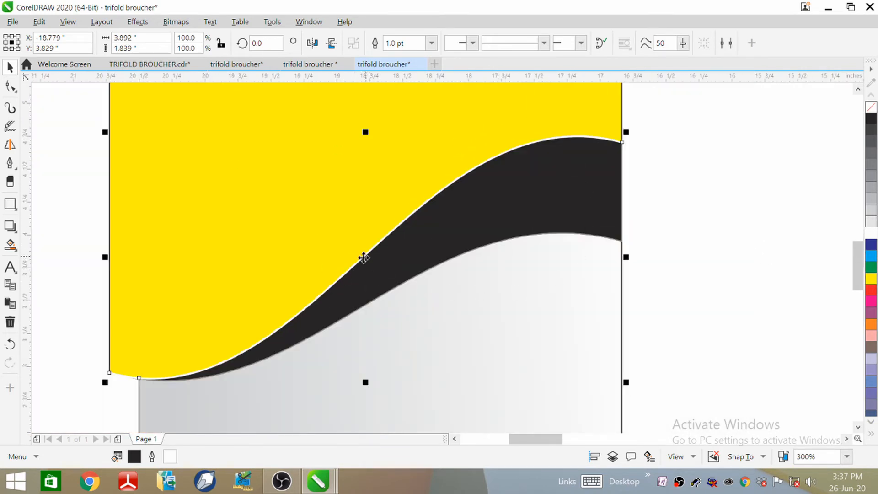
Set the white curve's rotation centre at its far-left end and rotate a copy about 1.2 degrees clockwise.
click(364, 257)
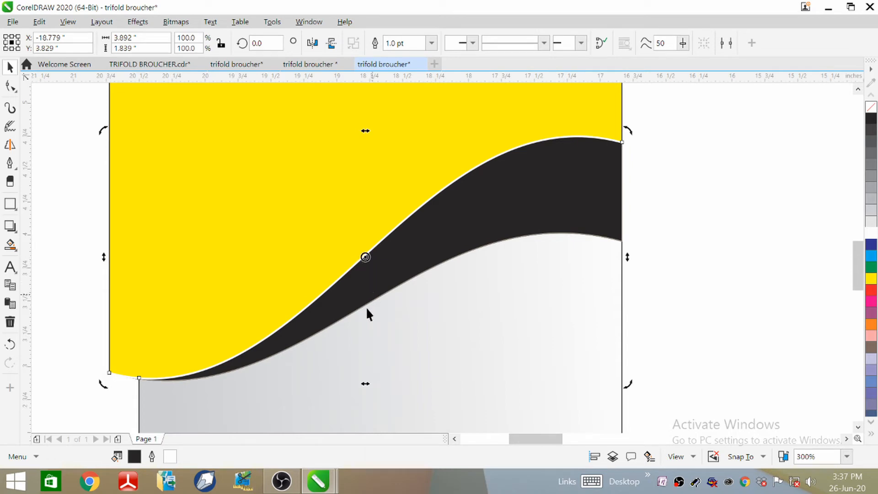
scroll(439, 216, down, 2)
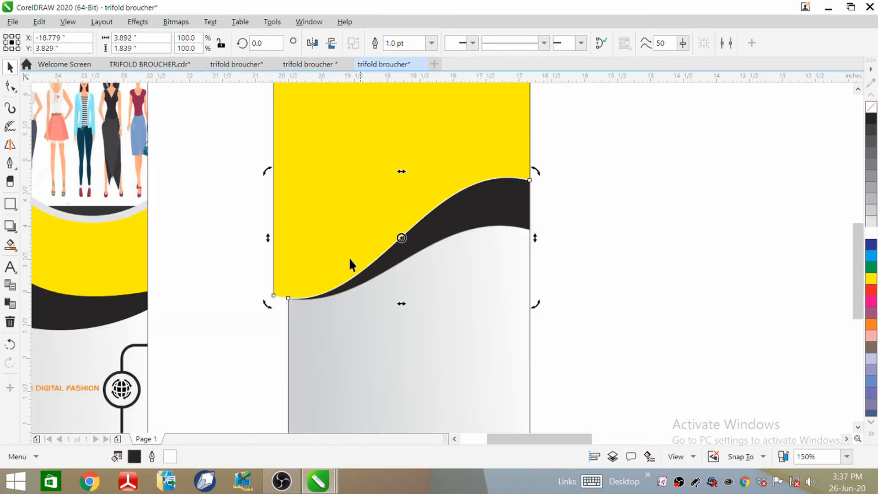
scroll(348, 257, up, 2)
mouse_move(452, 217)
mouse_down()
mouse_move(322, 291)
mouse_move(196, 332)
mouse_up()
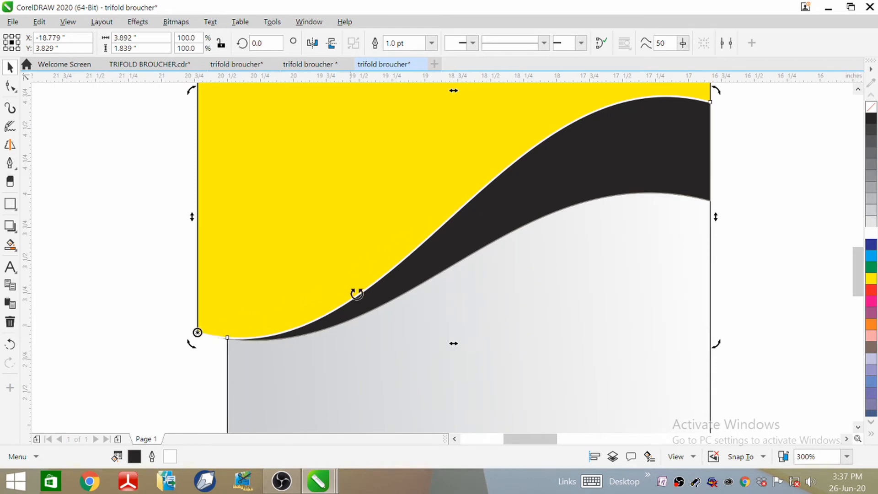
scroll(374, 249, down, 2)
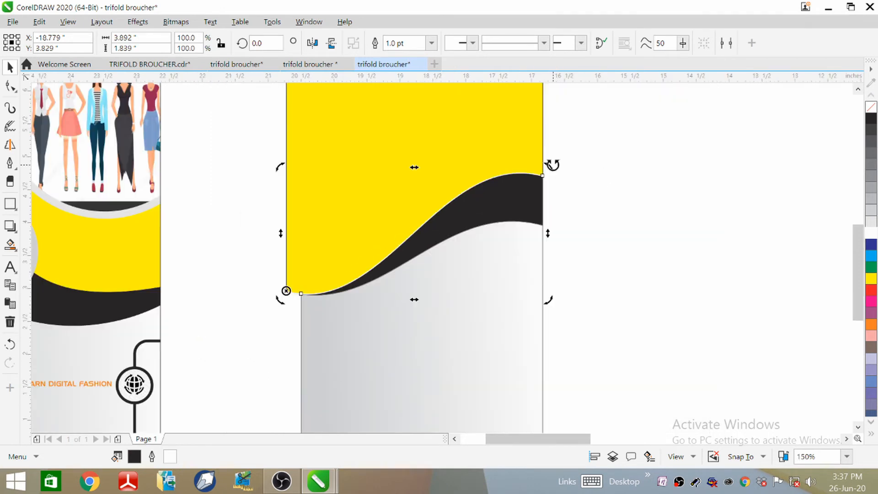
drag(552, 165, 557, 171)
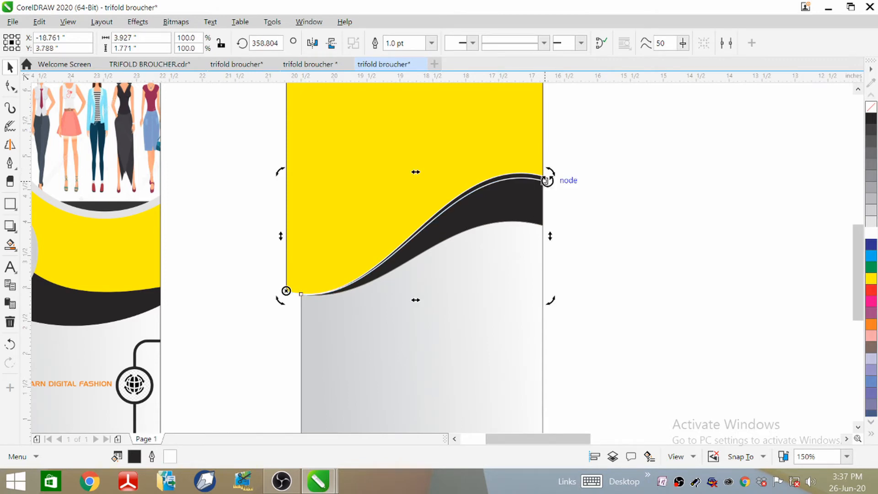
Repeat the rotated duplication ten more times to fan white lines across the black band.
key(ctrl+r)
key(ctrl+r)
key(ctrl+r)
key(ctrl+r)
key(ctrl+r)
key(ctrl+r)
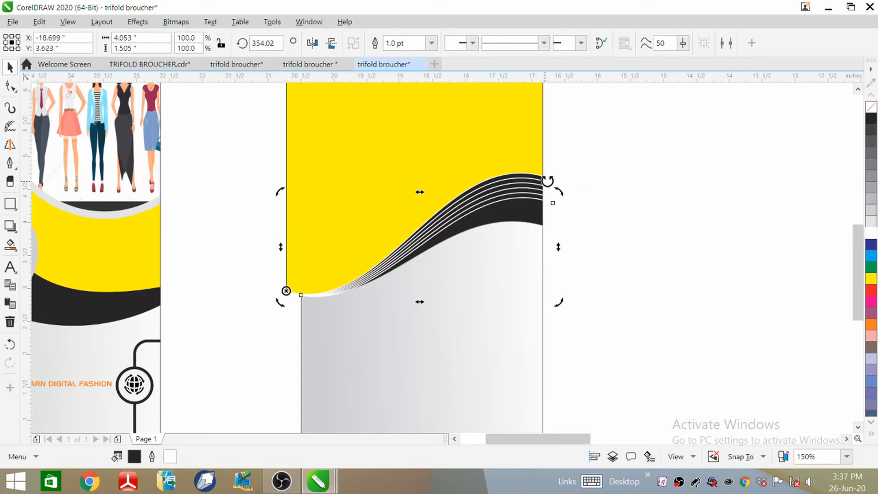
key(ctrl+r)
key(ctrl+r)
key(ctrl+r)
key(ctrl+r)
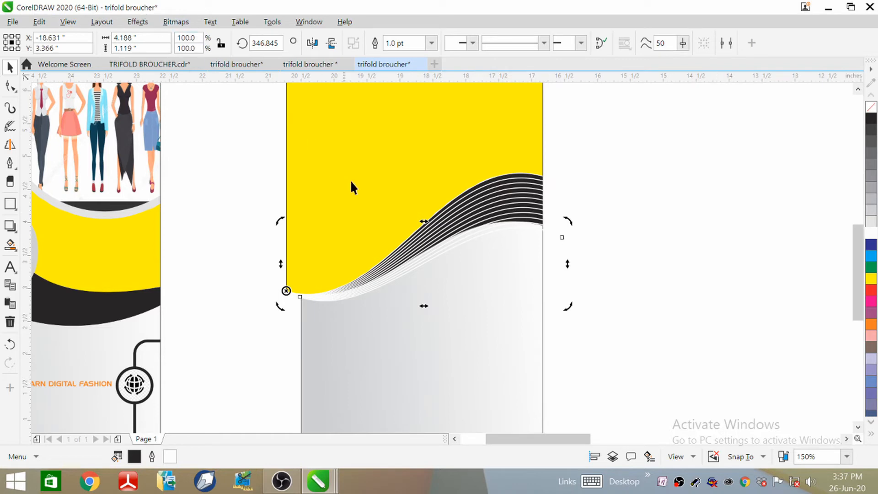
Select all the fanned white curves and group them.
click(589, 181)
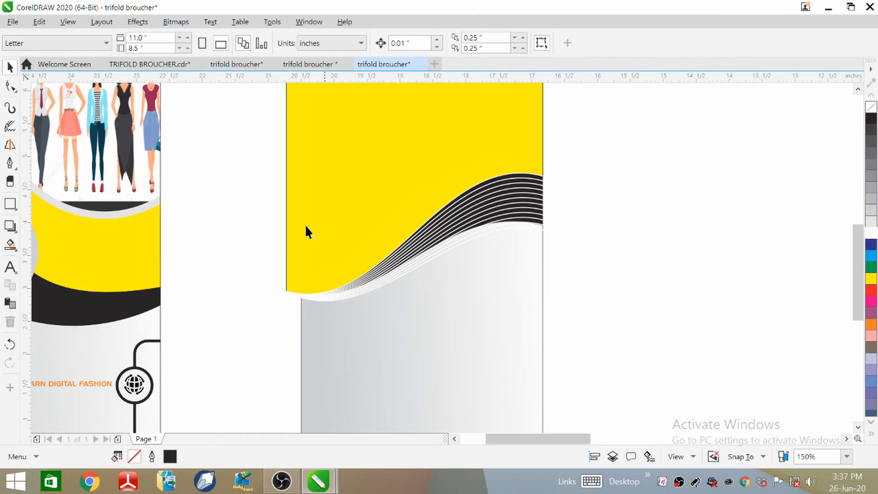
drag(565, 310, 566, 311)
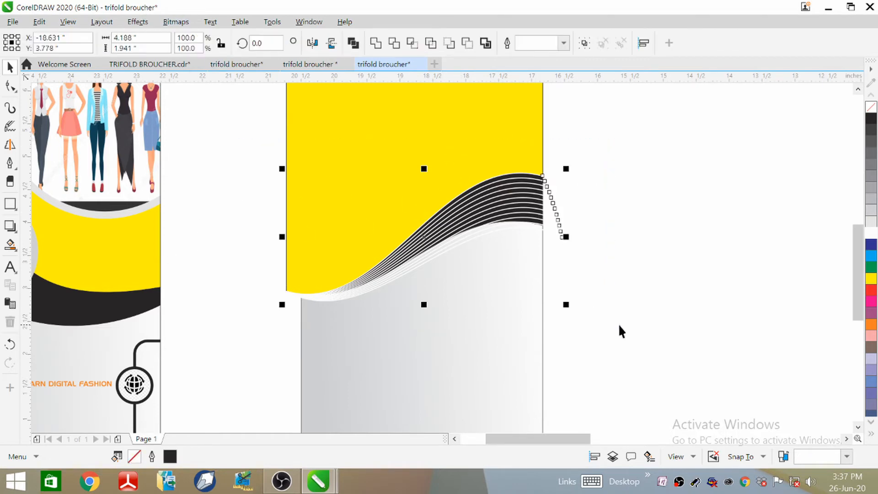
right_click(485, 189)
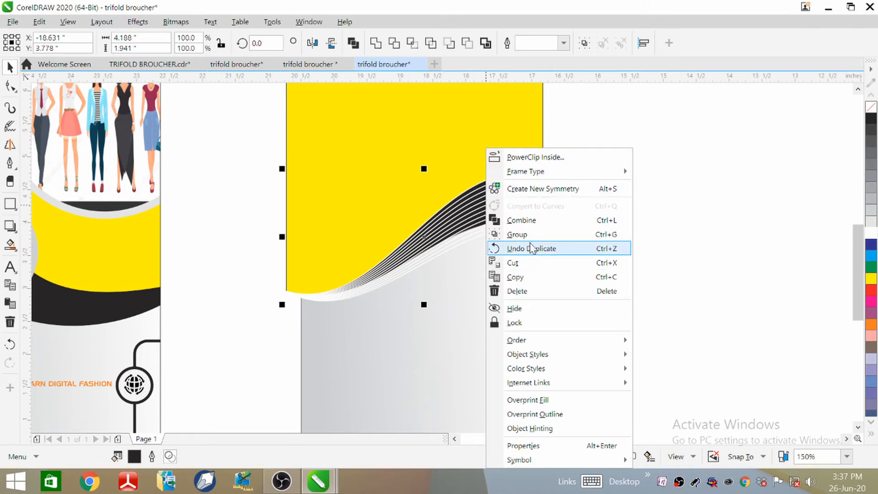
click(517, 234)
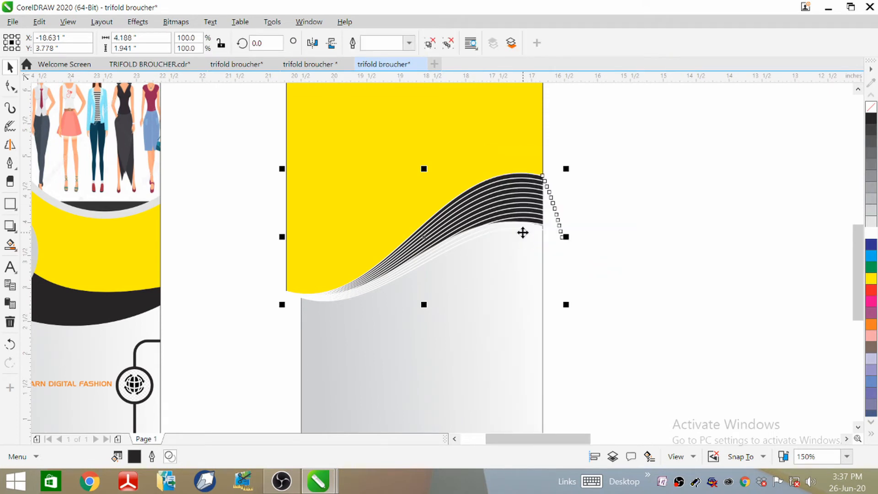
right_click(488, 211)
mouse_move(613, 139)
click(688, 145)
right_click(484, 212)
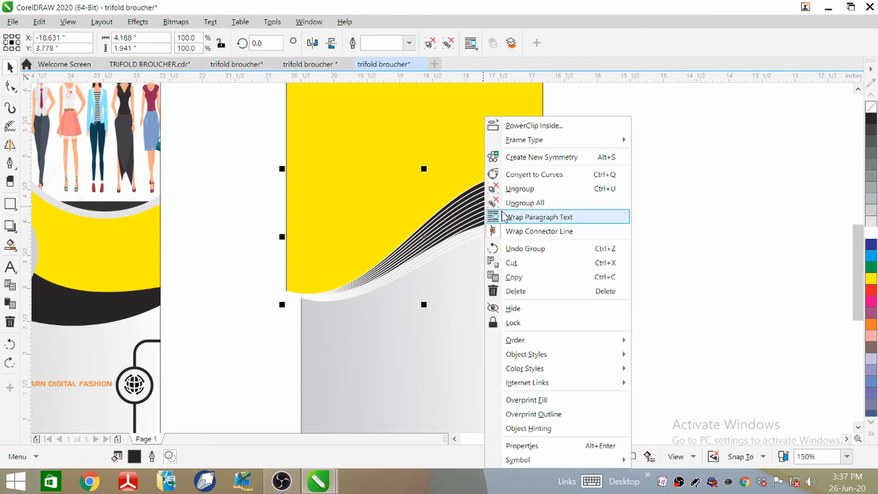
click(688, 175)
scroll(478, 184, down, 1)
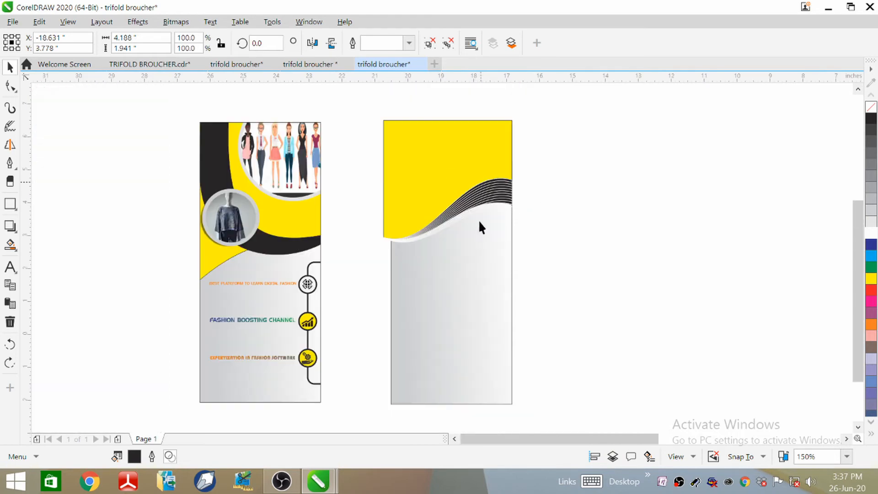
scroll(486, 192, up, 2)
scroll(480, 151, down, 1)
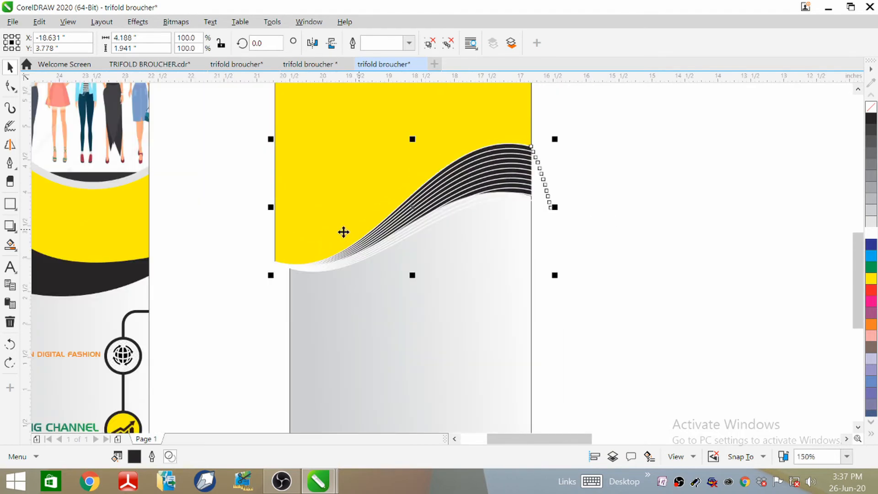
click(625, 177)
click(462, 188)
right_click(423, 208)
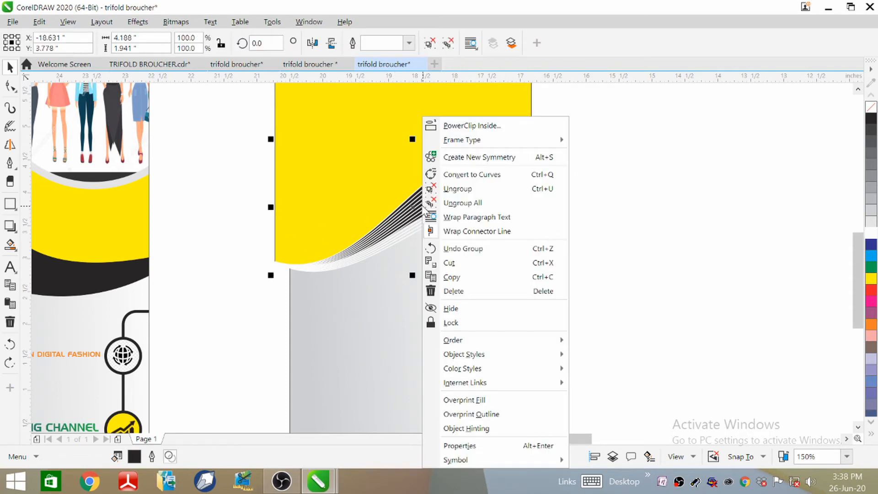
click(603, 141)
click(316, 155)
scroll(351, 308, down, 2)
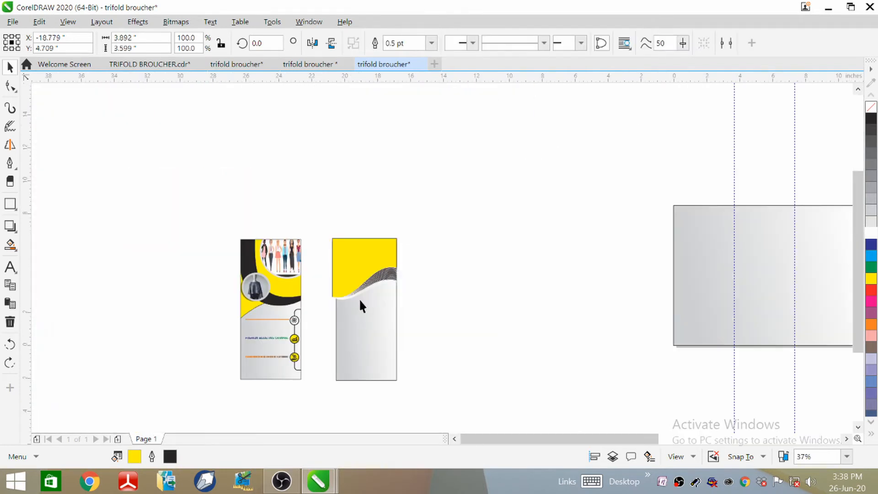
scroll(358, 296, up, 2)
scroll(562, 194, down, 1)
click(592, 149)
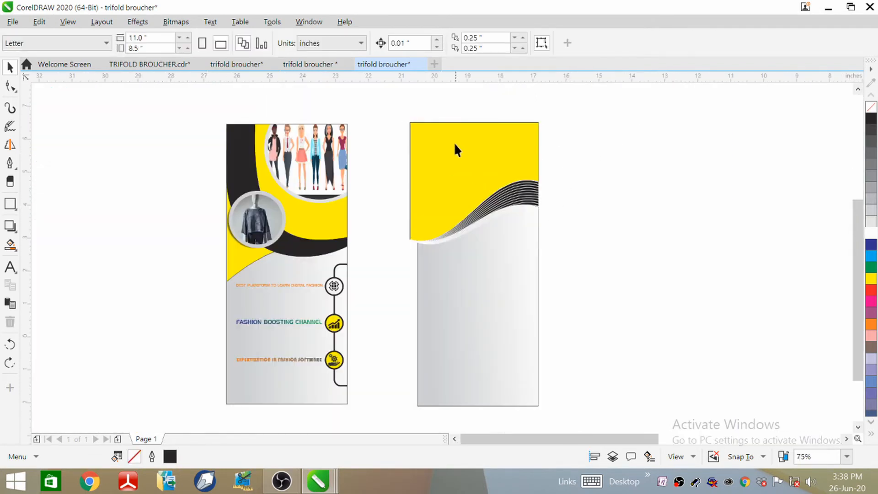
Select the grouped white lines together with the yellow wave shape.
click(527, 227)
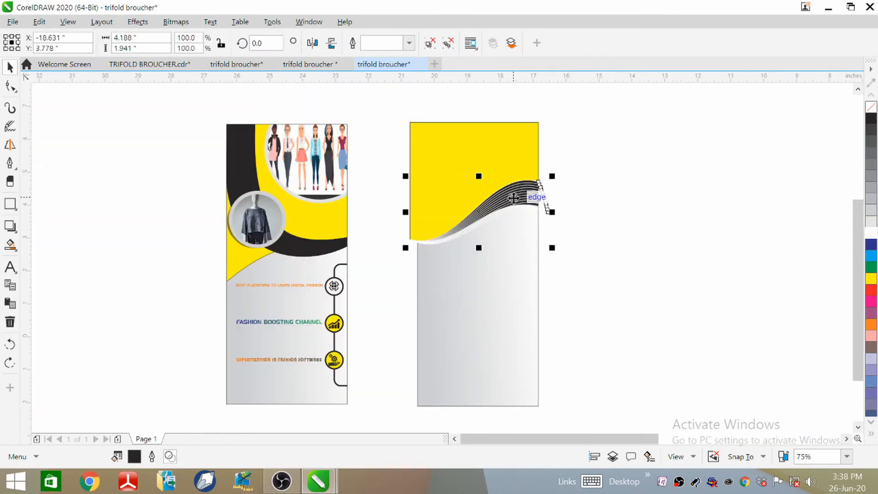
shift+click(486, 143)
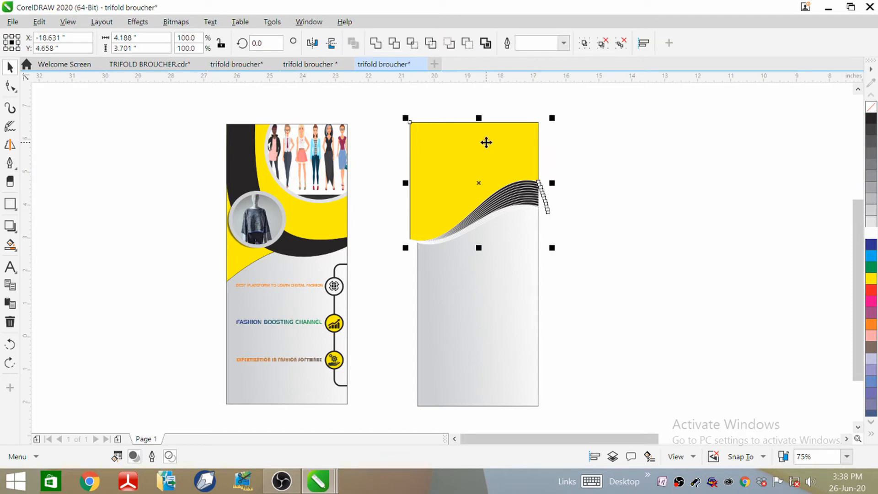
Group the yellow shape with the striped wave and try to PowerClip the group into the blank gradient panel.
right_click(486, 143)
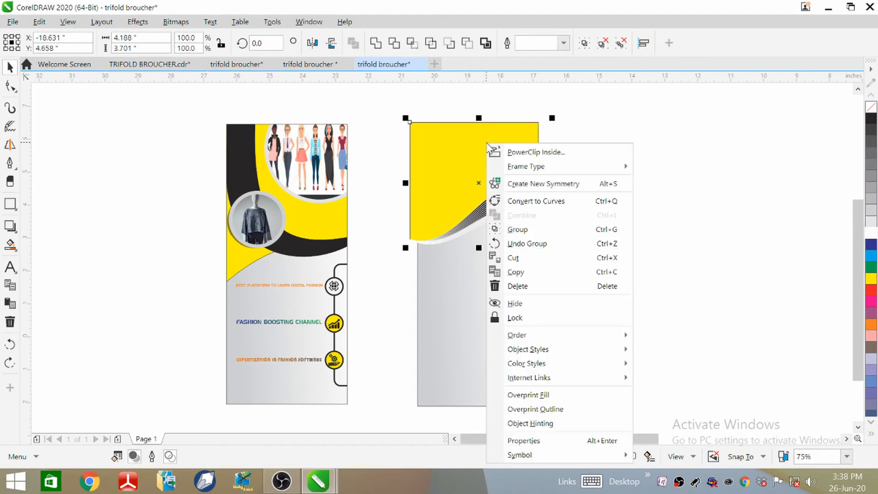
click(532, 229)
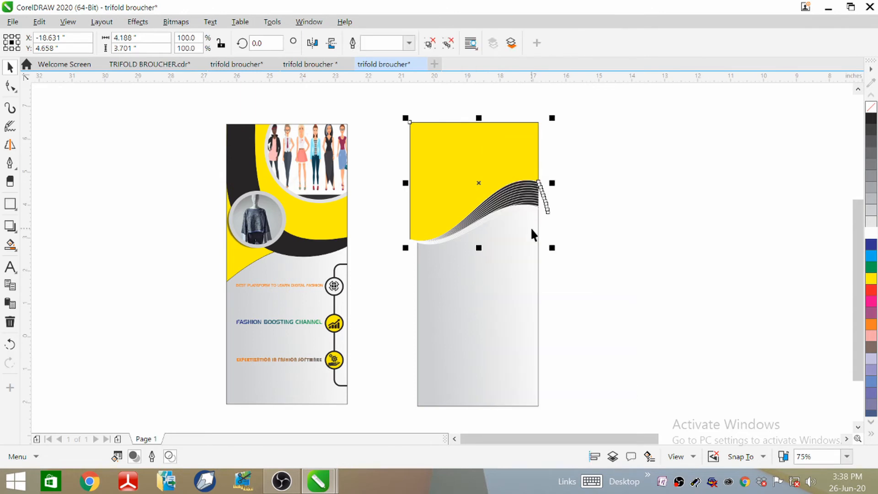
right_click(470, 158)
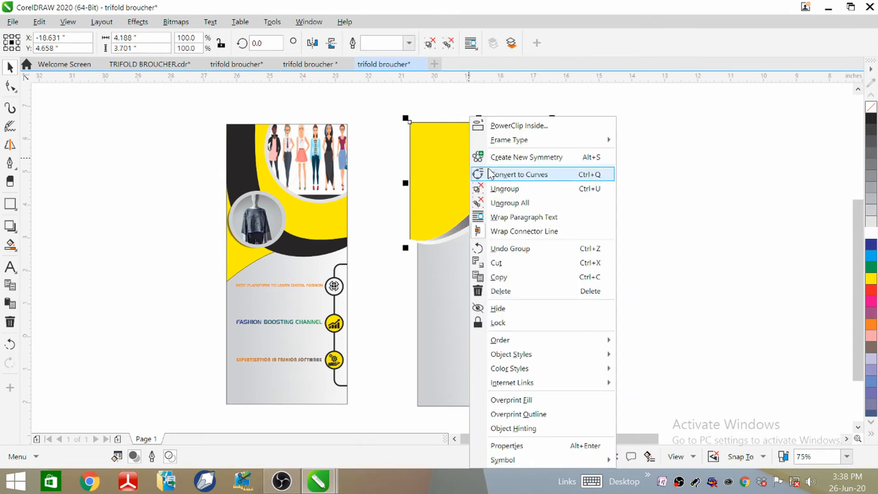
click(499, 126)
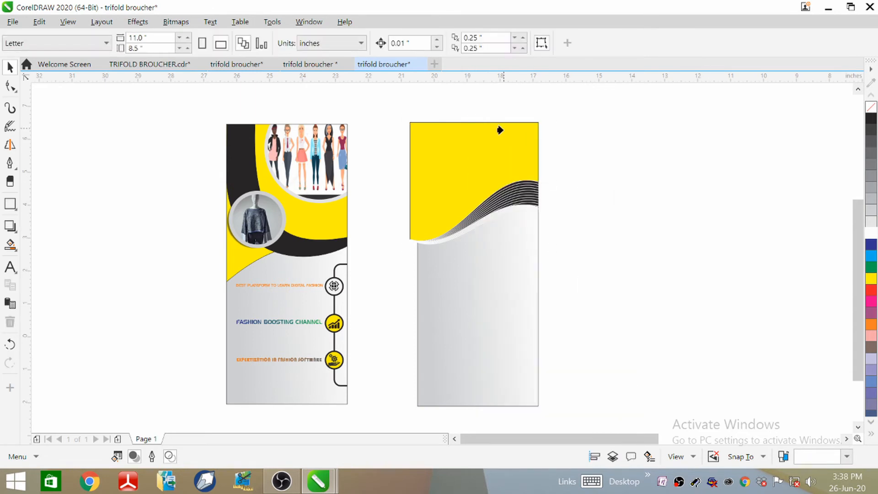
click(414, 251)
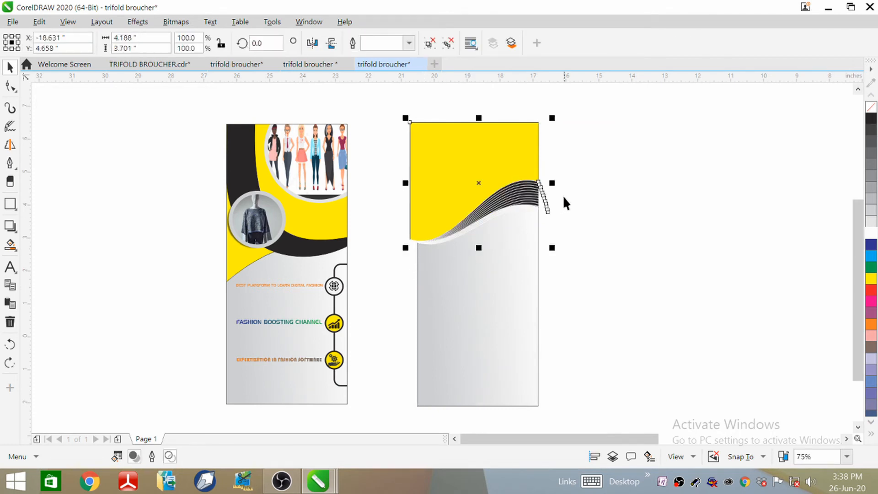
click(572, 185)
Move the yellow and striped-wave group off the panel and delete the extra yellow shape left underneath it.
drag(459, 164, 644, 183)
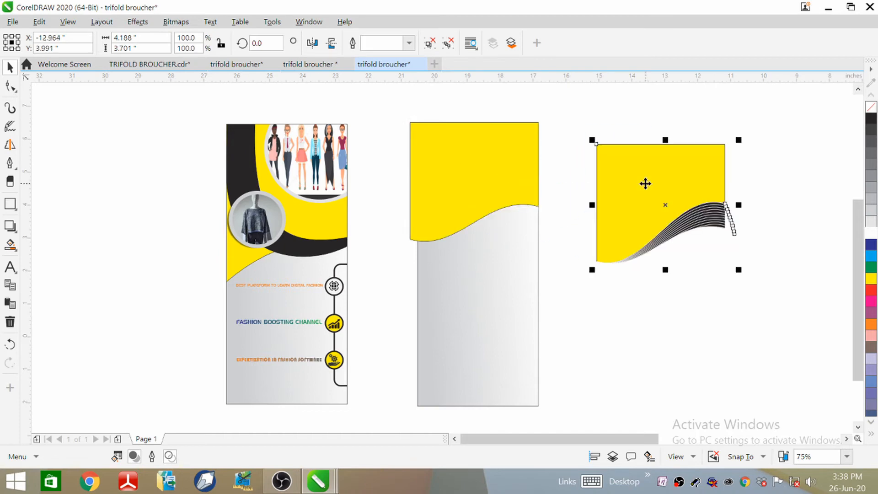
click(471, 182)
drag(482, 186, 733, 313)
right_click(727, 305)
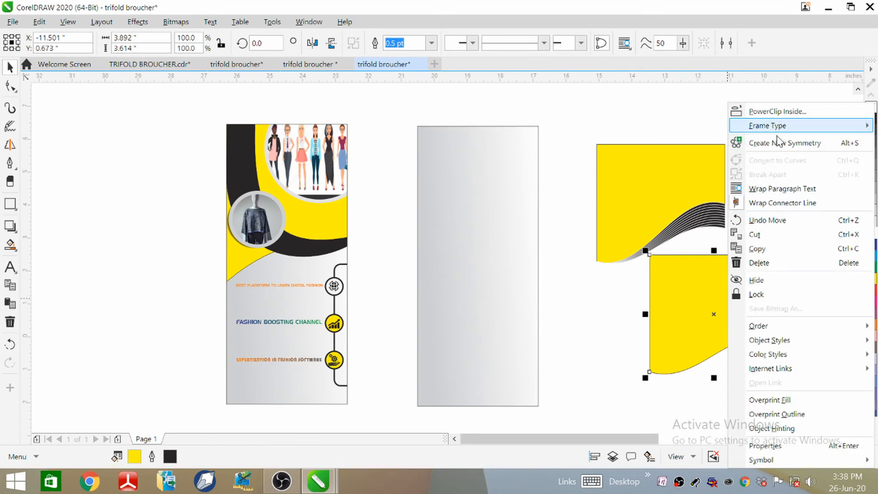
click(762, 263)
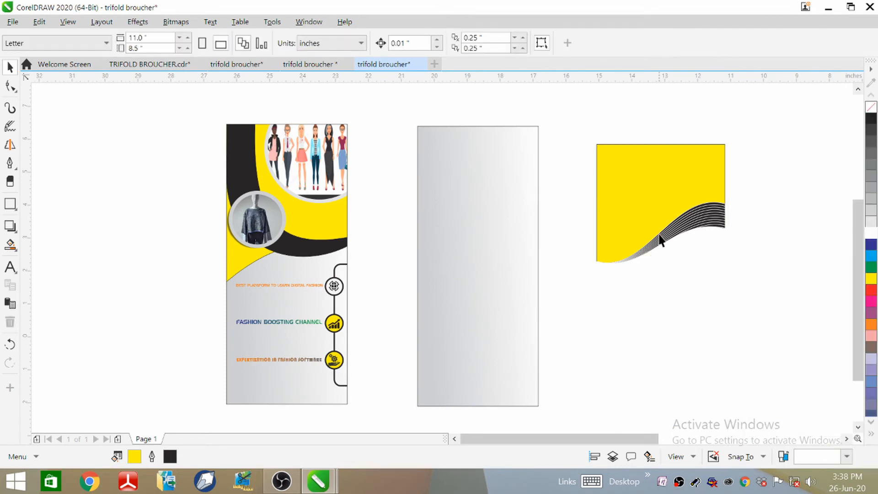
Place the group back over the upper part of the gradient panel and PowerClip it inside the panel.
drag(658, 203, 480, 168)
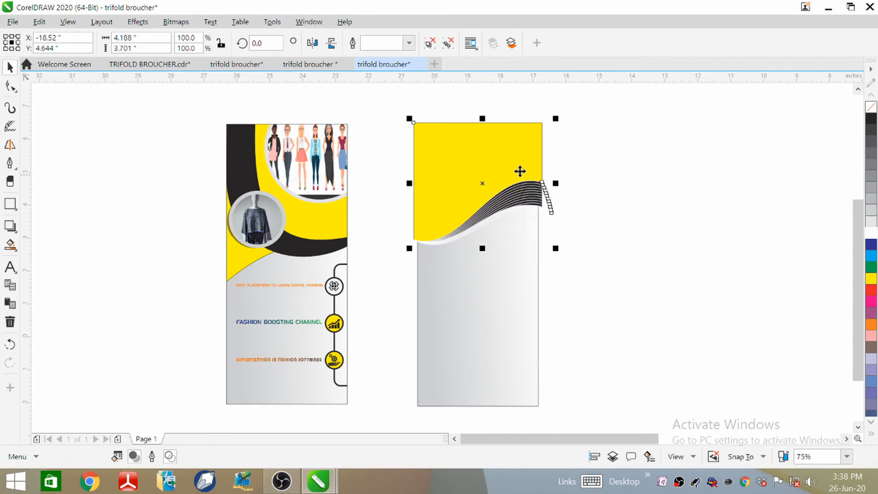
right_click(485, 120)
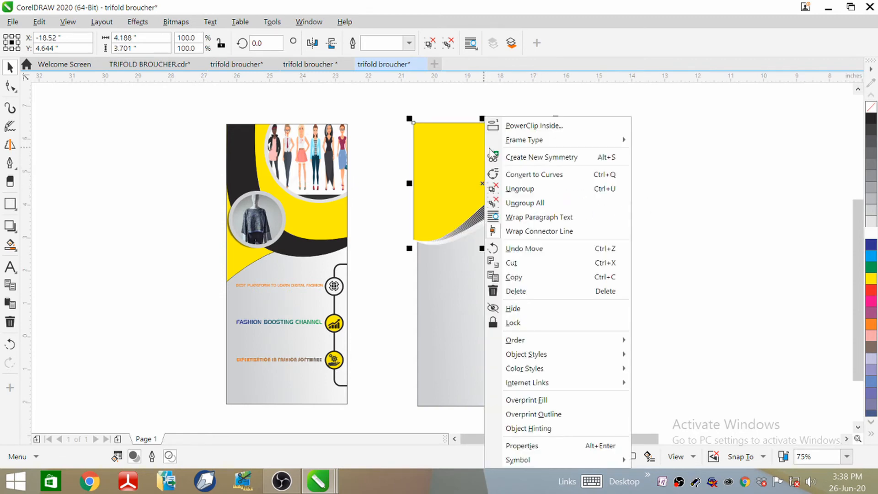
click(503, 124)
click(521, 188)
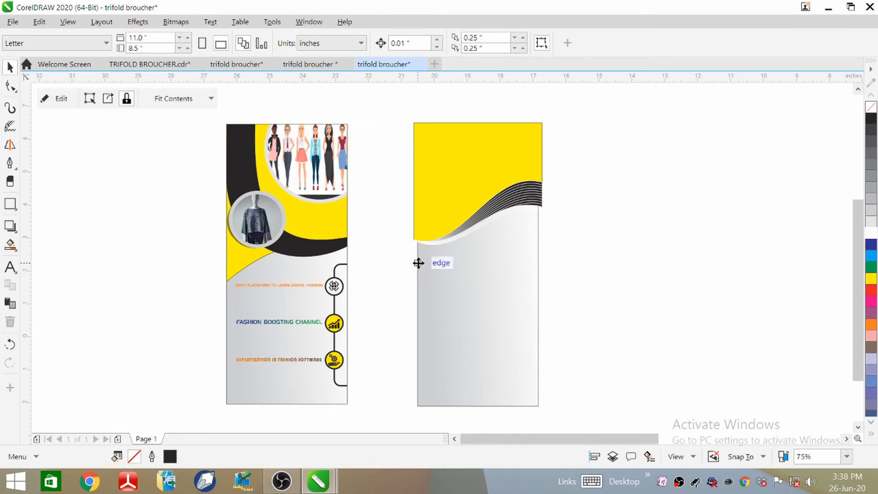
click(418, 261)
click(585, 161)
scroll(478, 166, up, 3)
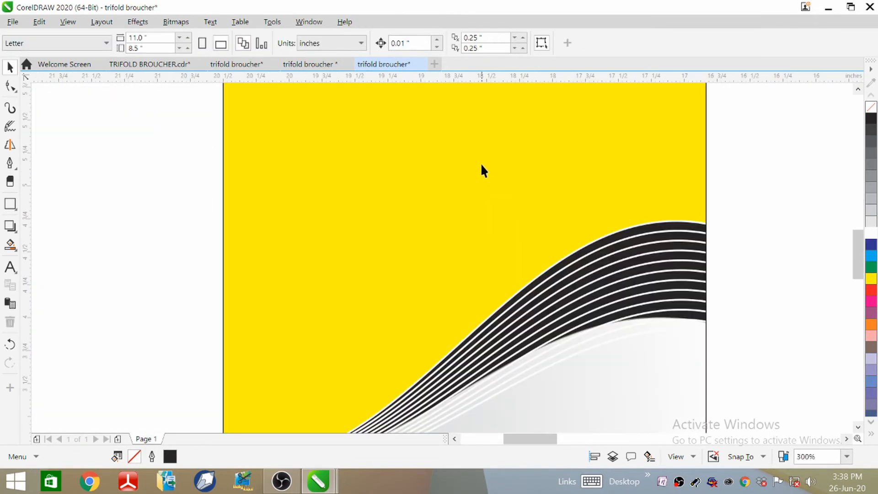
scroll(481, 150, down, 3)
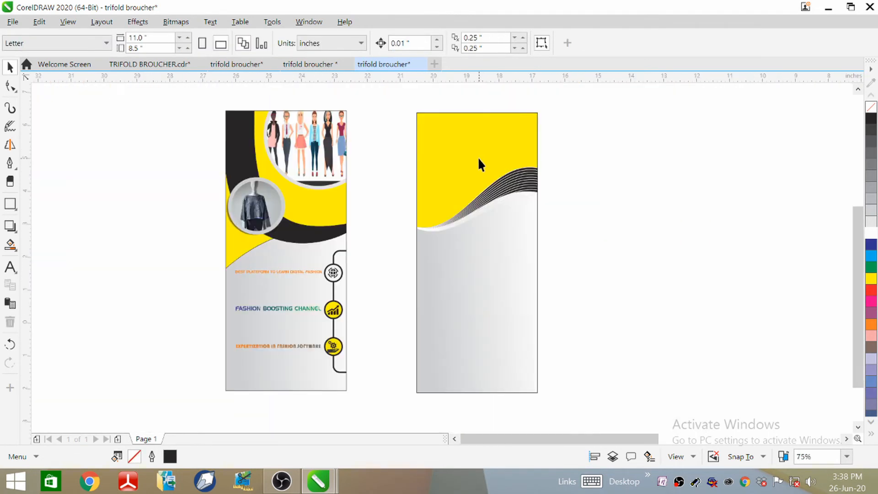
Open the panel's PowerClip contents for editing and ungroup the yellow shape from the striped wave.
click(498, 199)
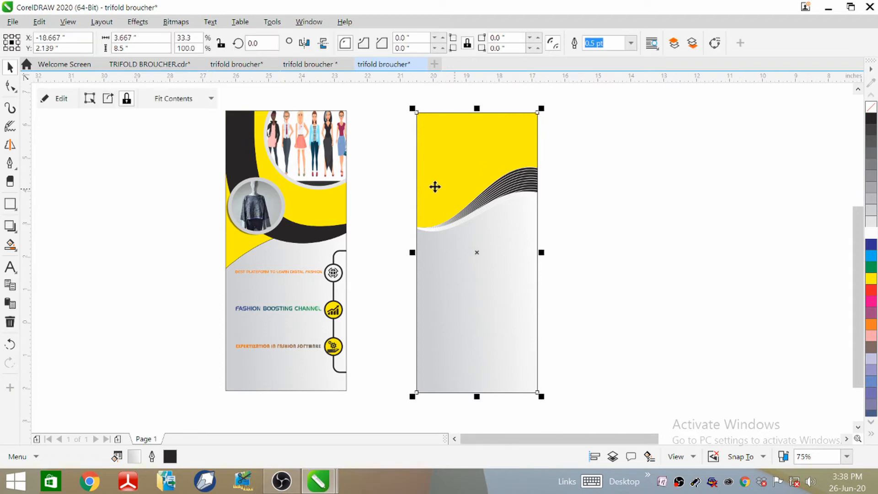
click(57, 97)
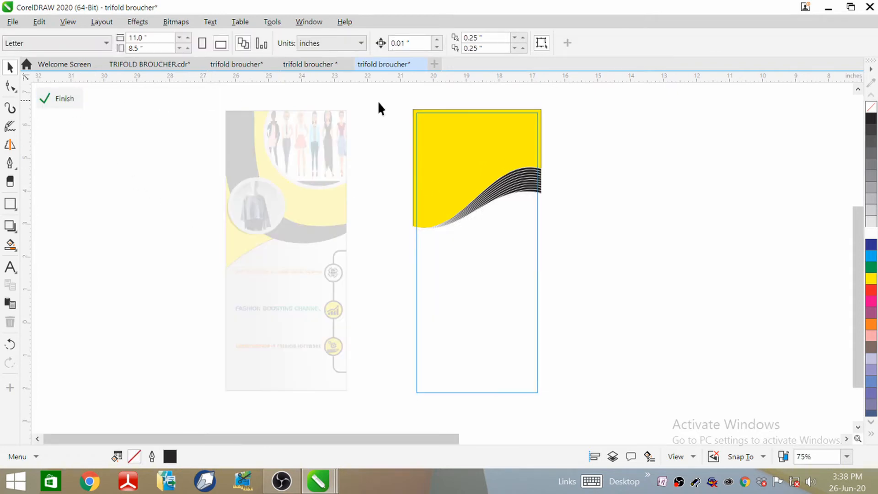
scroll(499, 199, down, 2)
scroll(499, 198, up, 2)
click(497, 197)
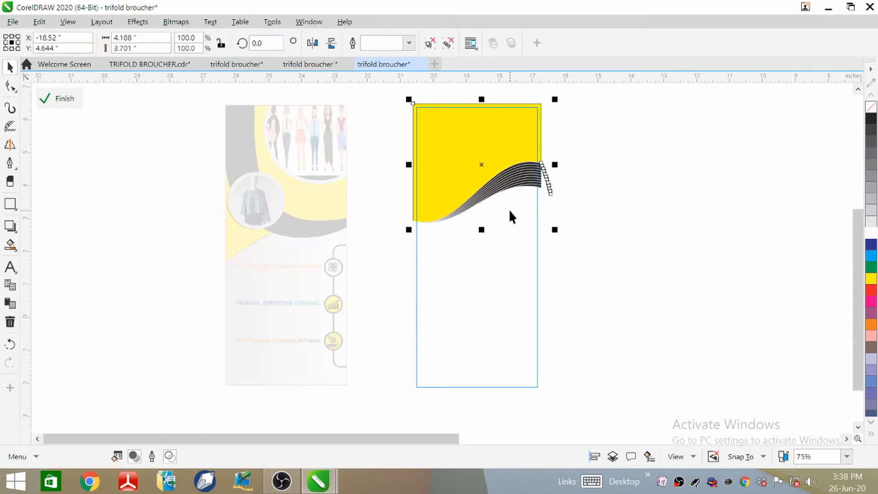
drag(496, 187, 503, 313)
right_click(481, 145)
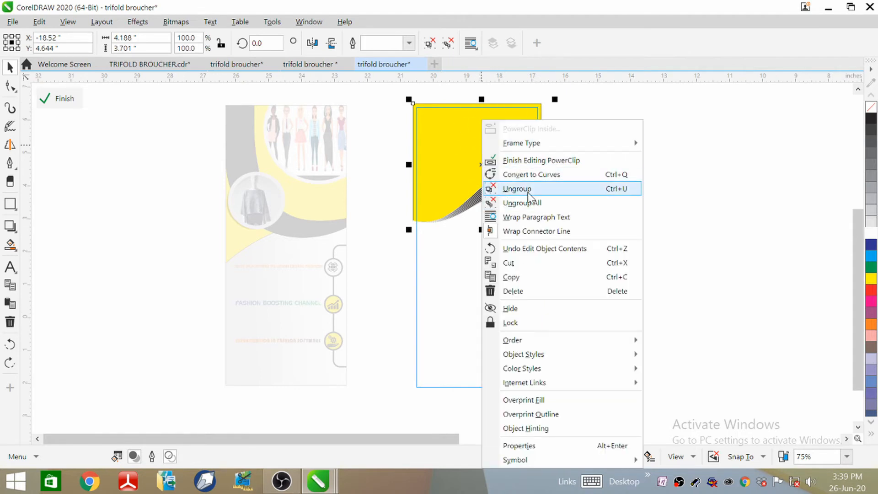
click(527, 192)
click(611, 175)
Place a copy of the striped wave below the original and enlarge it to about 141%.
click(476, 145)
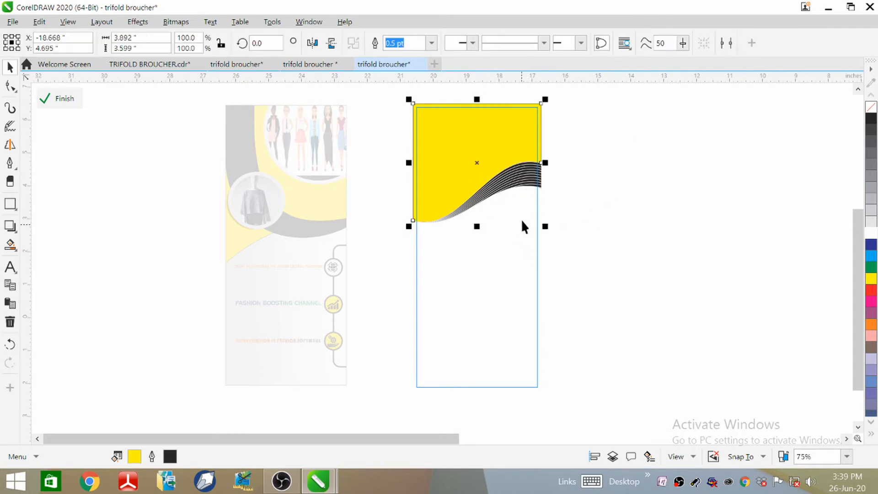
click(654, 186)
click(520, 182)
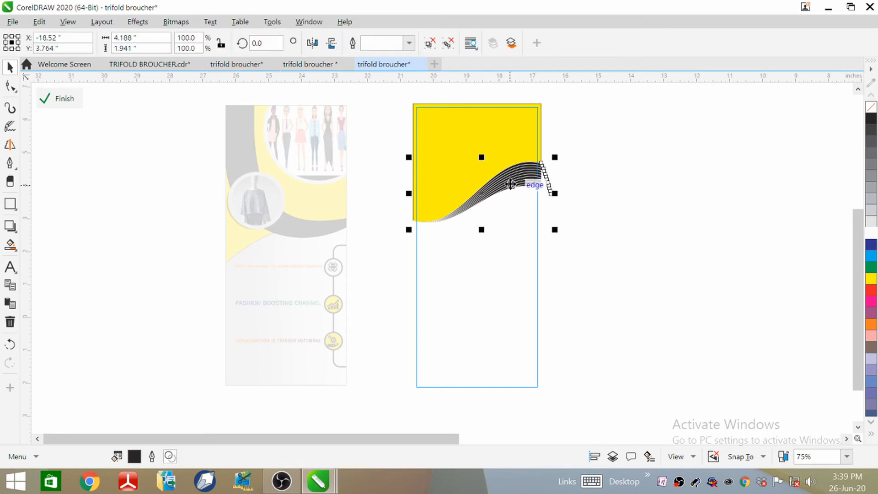
drag(514, 182, 499, 247)
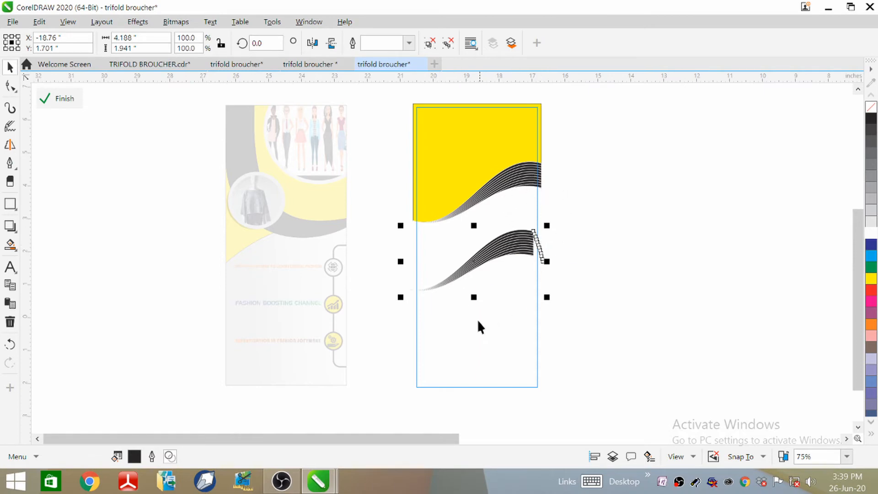
drag(549, 224, 606, 191)
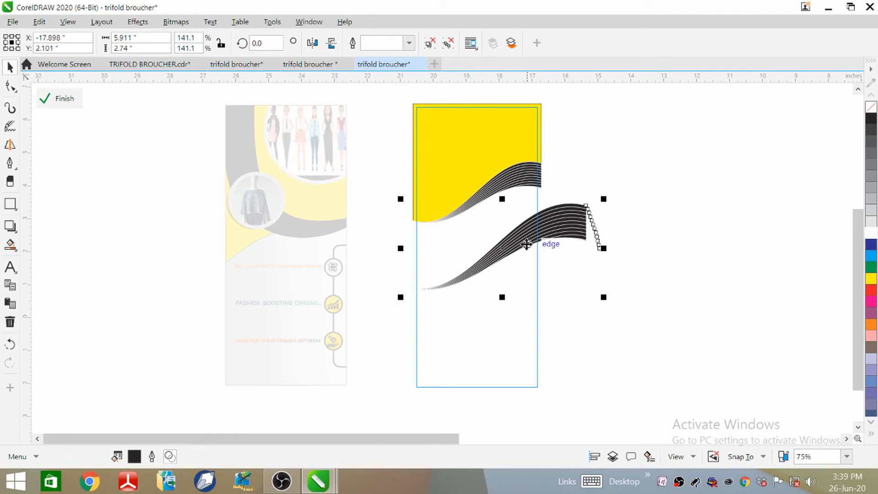
Rotate the enlarged wave copy to about 178.7 degrees so its wide end faces the panel's left edge.
click(502, 249)
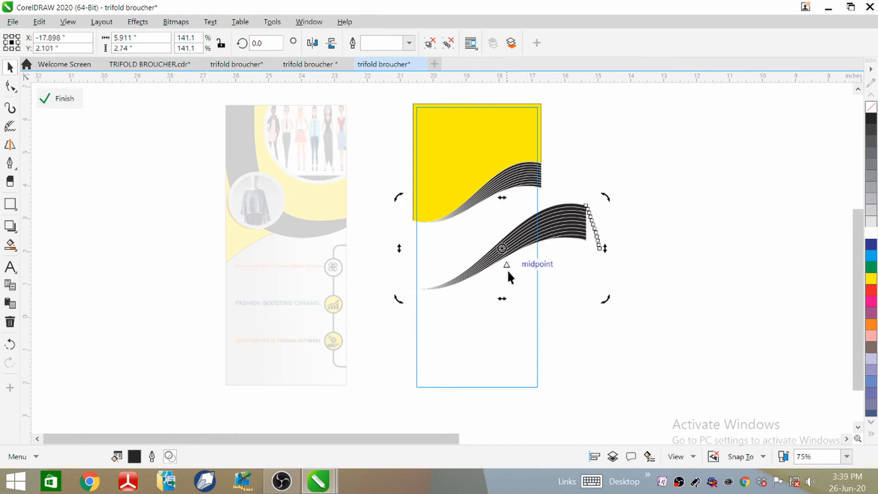
drag(609, 193, 335, 348)
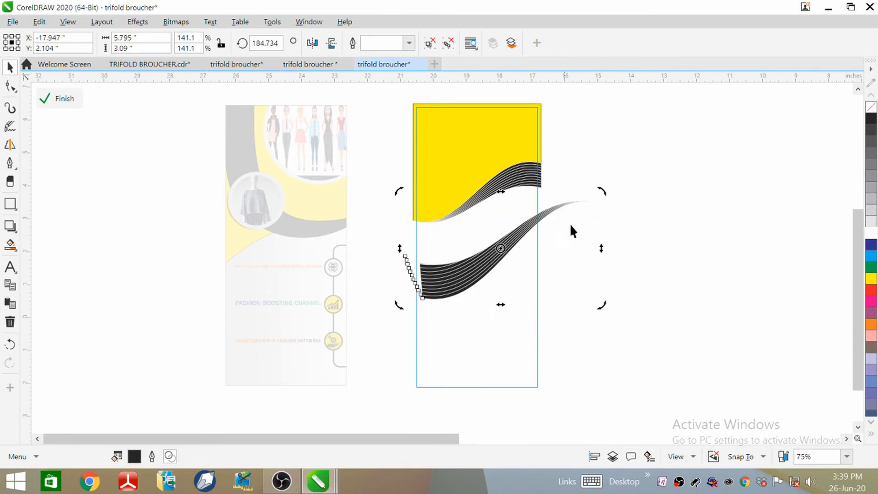
drag(609, 194, 613, 215)
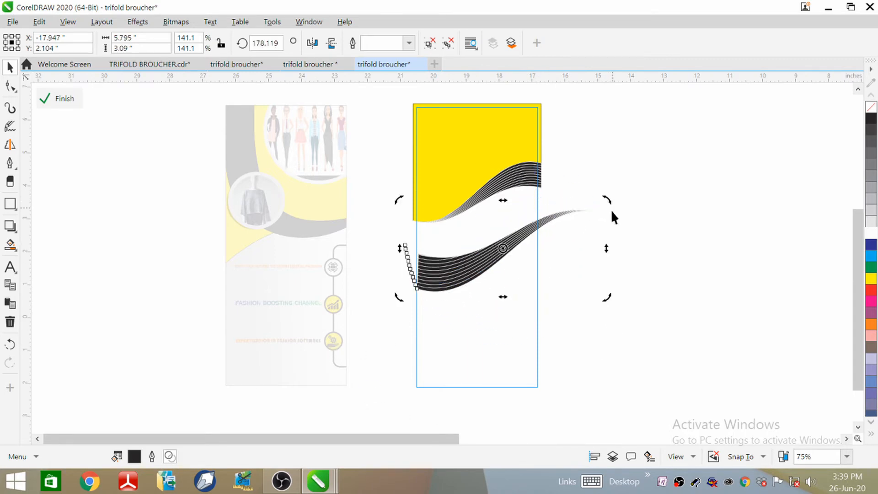
drag(493, 261, 455, 259)
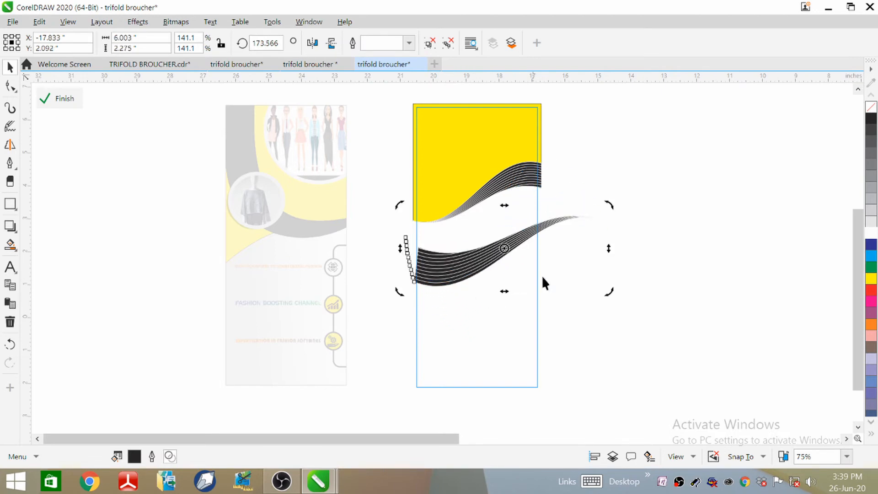
drag(608, 205, 600, 199)
click(489, 292)
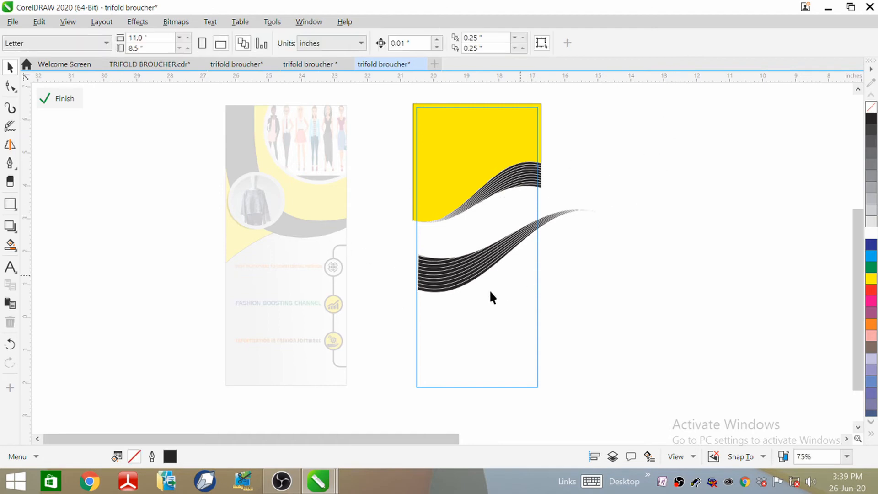
Move the rotated wave copy down to the bottom of the panel and finish editing the PowerClip.
click(492, 289)
drag(506, 251, 491, 343)
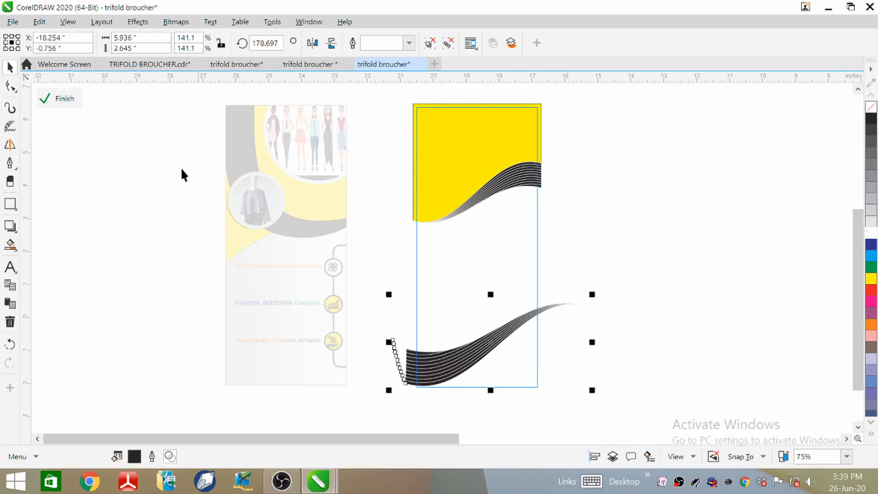
click(45, 100)
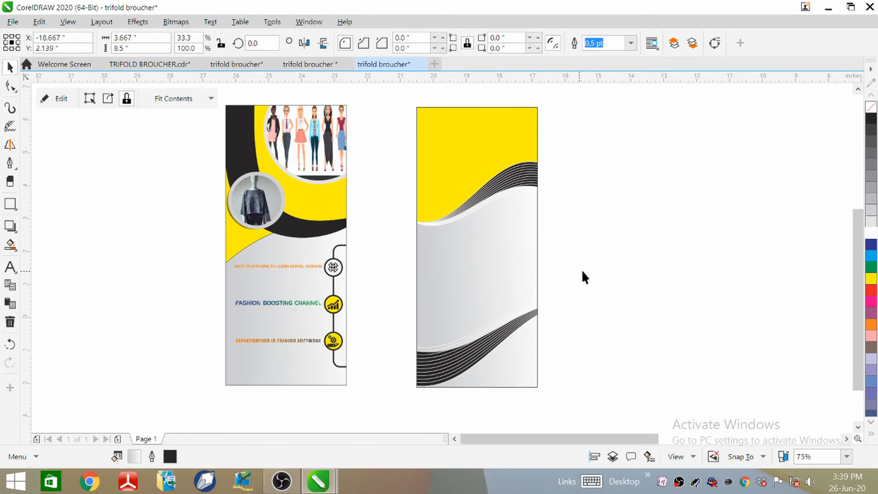
click(582, 271)
Examine the clipped panel design and compare it with the completed three-panel brochure in the other open document.
scroll(464, 245, up, 3)
scroll(500, 170, down, 3)
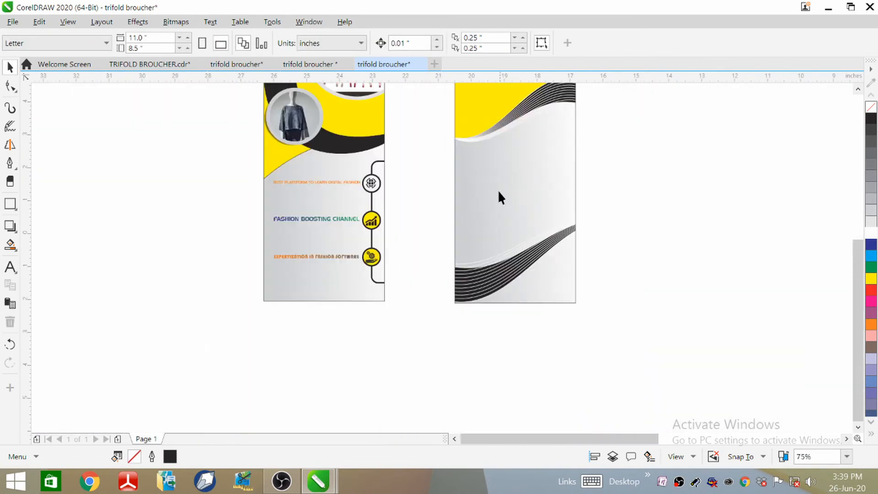
scroll(454, 266, down, 1)
scroll(509, 170, up, 2)
scroll(437, 245, down, 1)
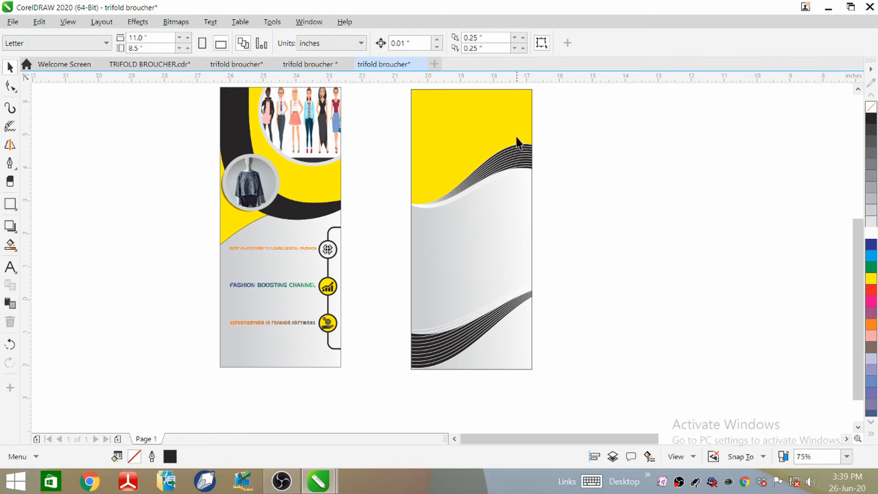
click(251, 66)
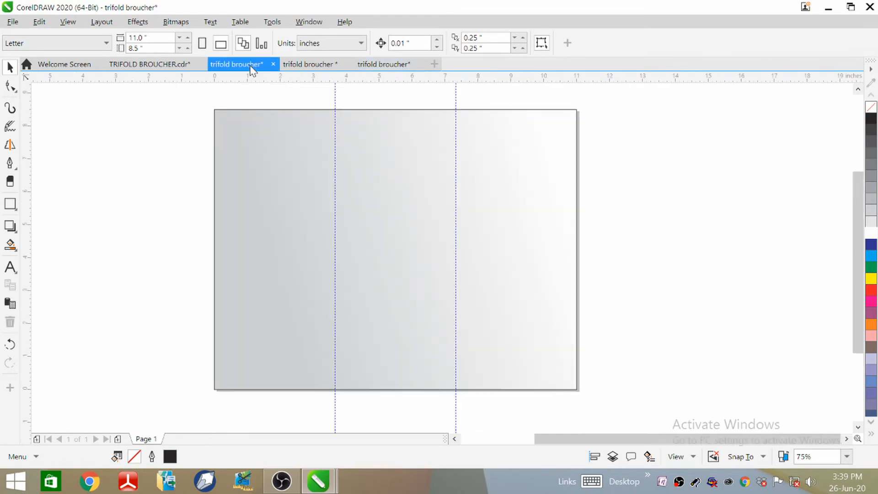
click(313, 69)
scroll(329, 194, down, 3)
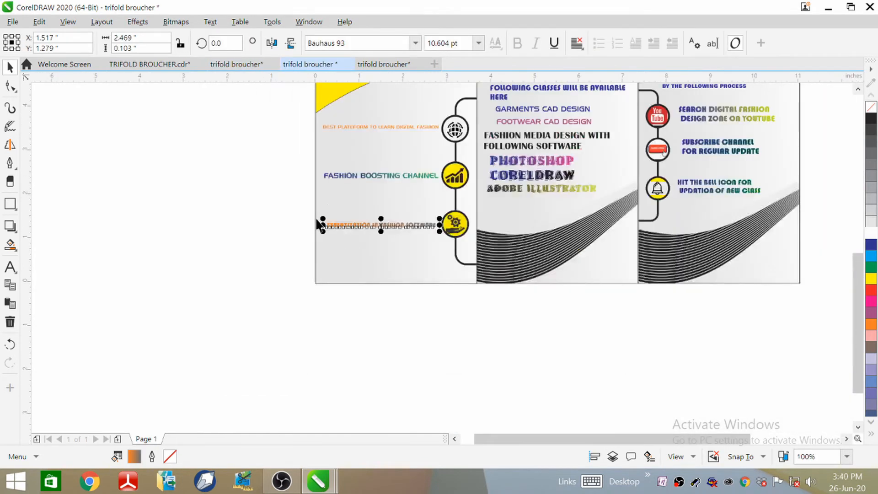
scroll(315, 226, down, 2)
scroll(315, 219, down, 1)
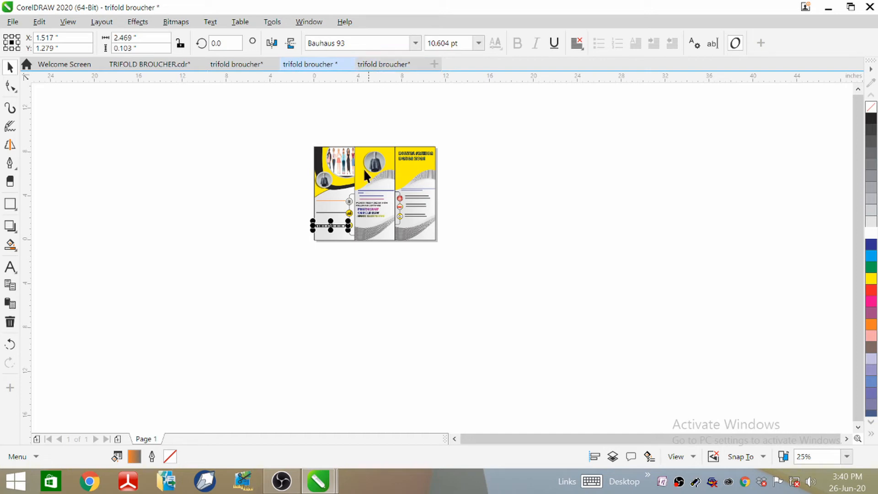
click(376, 65)
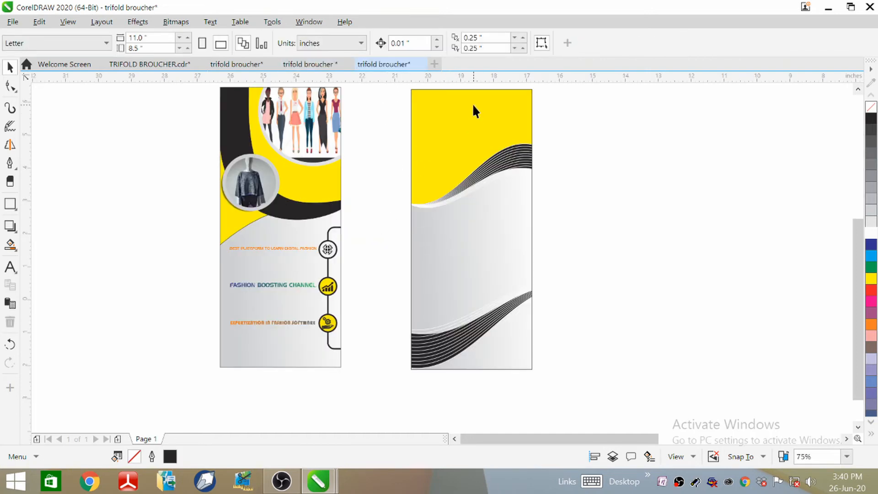
scroll(473, 107, down, 2)
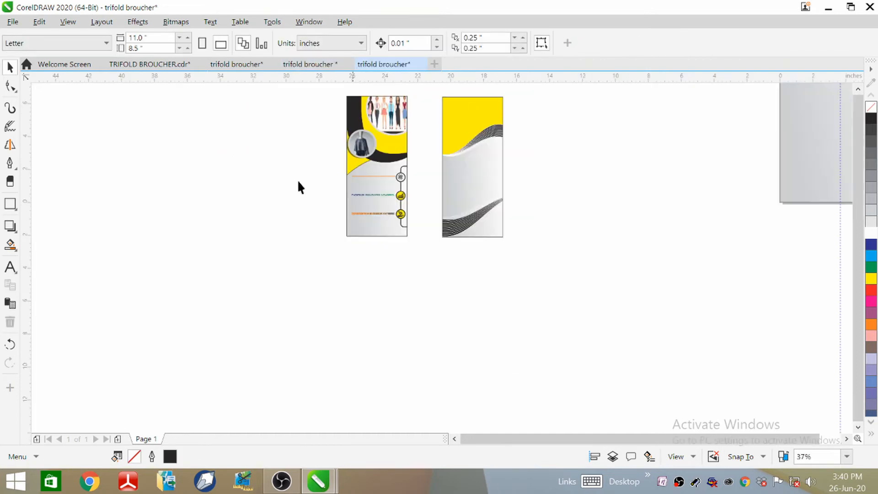
Draw a circle about 1.6 inches in diameter in the middle of the second panel's yellow header.
click(12, 212)
click(53, 235)
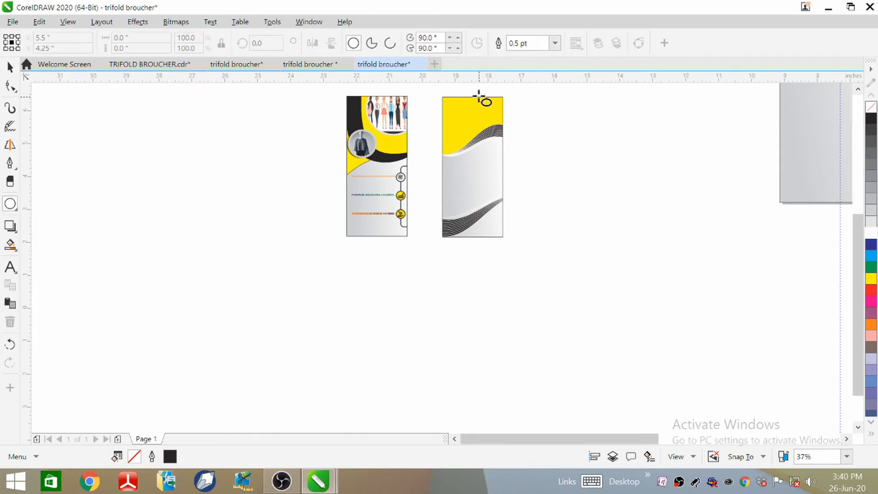
scroll(479, 97, up, 4)
mouse_move(402, 126)
mouse_down()
mouse_move(491, 194)
mouse_move(496, 215)
mouse_move(478, 199)
mouse_move(507, 230)
mouse_up()
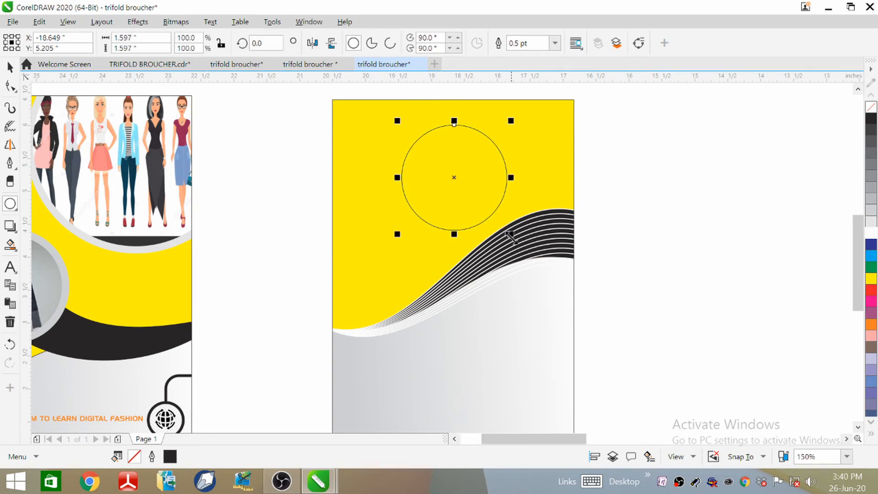
Give the circle a 4.0 pt outline coloured 30% Black.
click(555, 44)
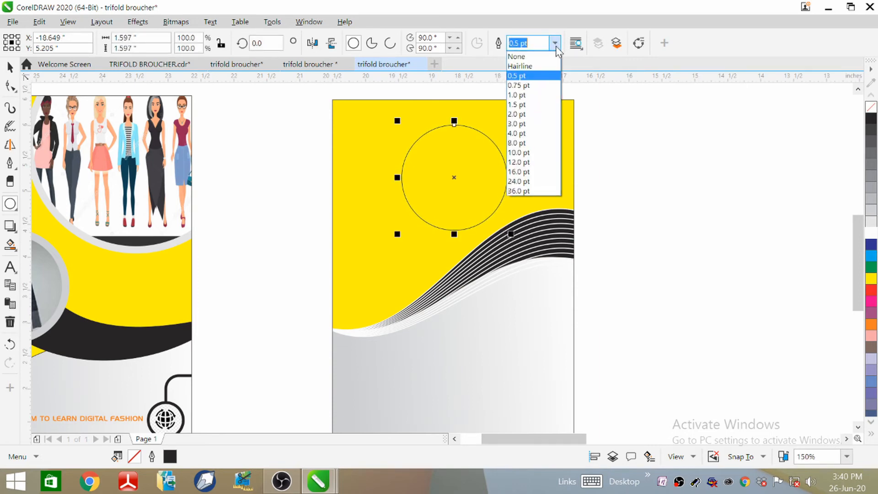
click(534, 134)
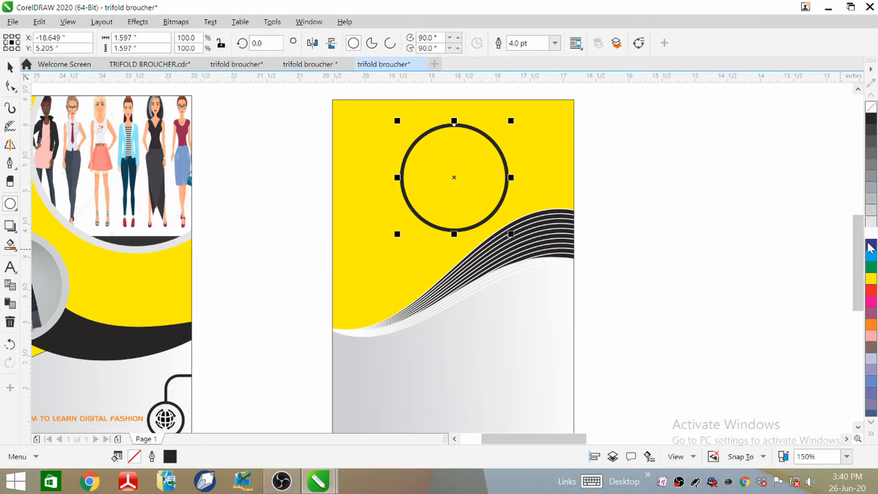
right_click(867, 200)
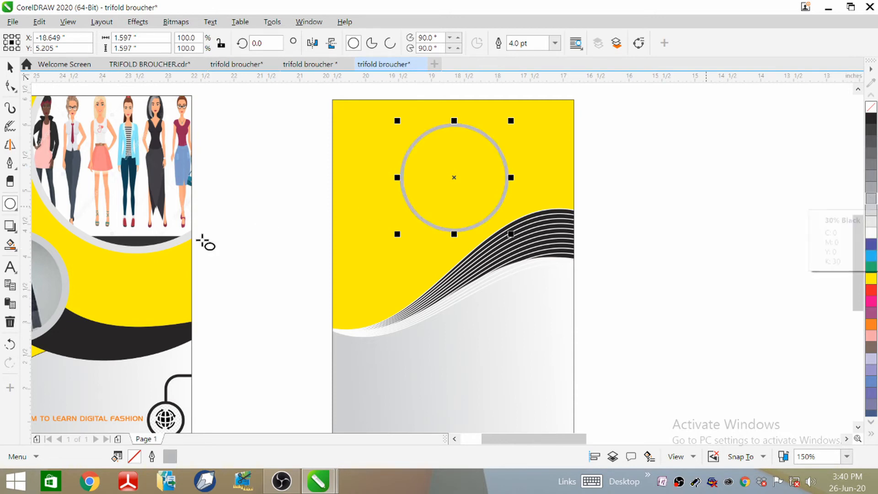
Add a drop shadow to the grey circle and apply the Flat Bottom Left preset to it.
click(10, 226)
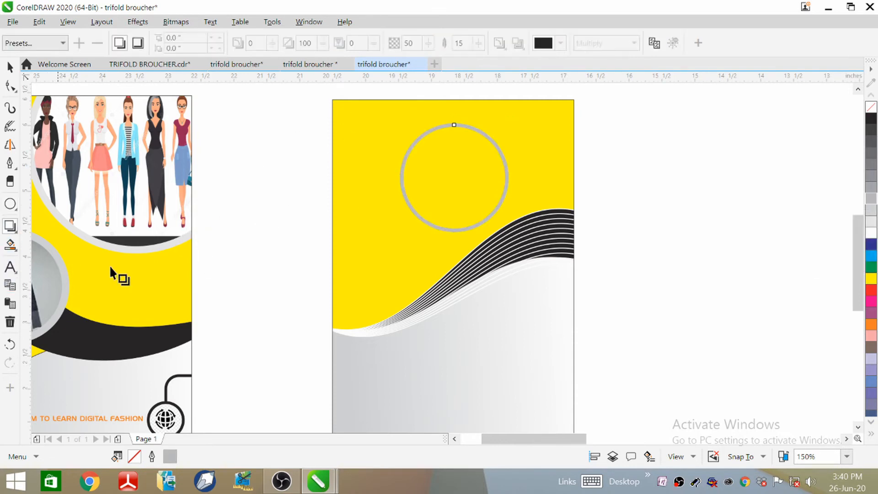
scroll(471, 132, up, 2)
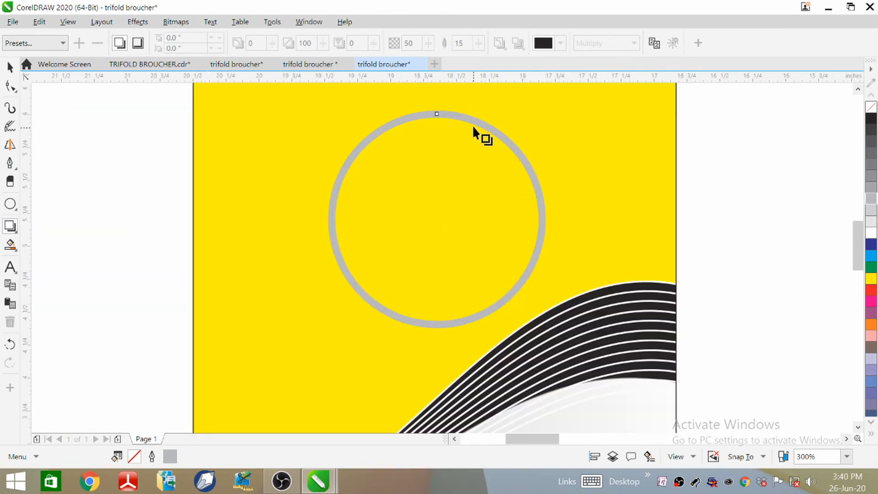
drag(473, 121, 425, 340)
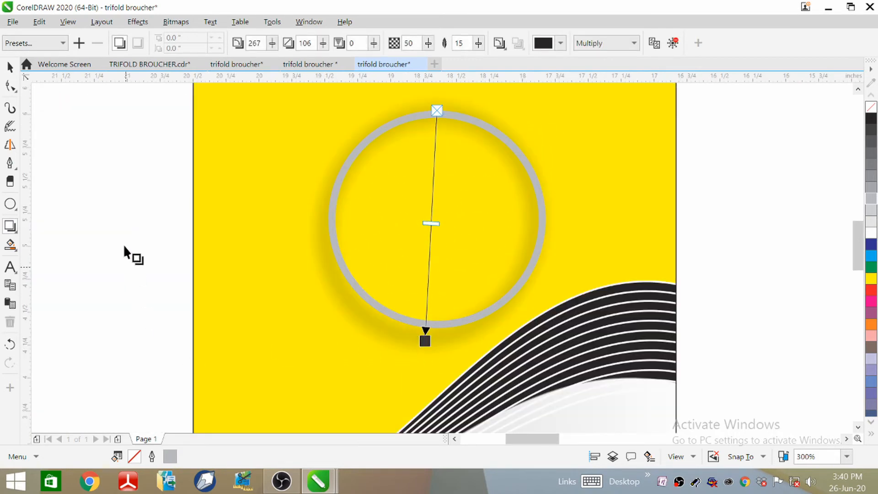
click(63, 43)
click(58, 83)
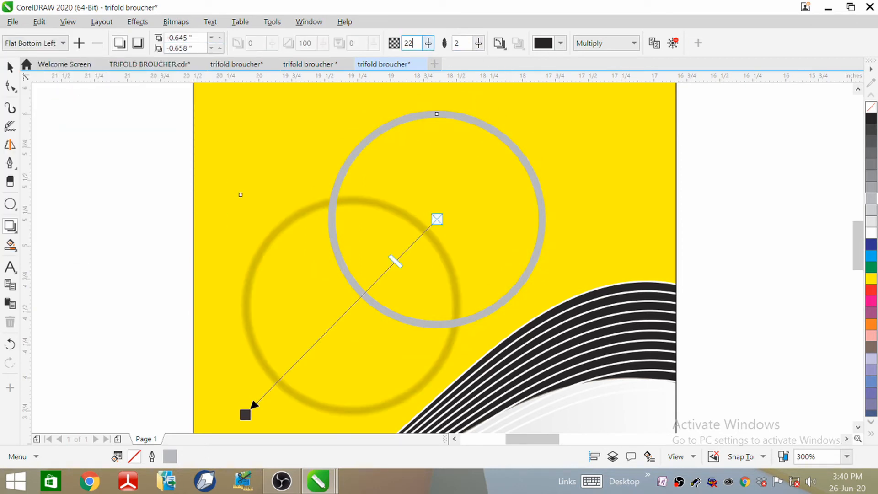
Set the opacity of the circle's drop shadow to 75.
click(428, 44)
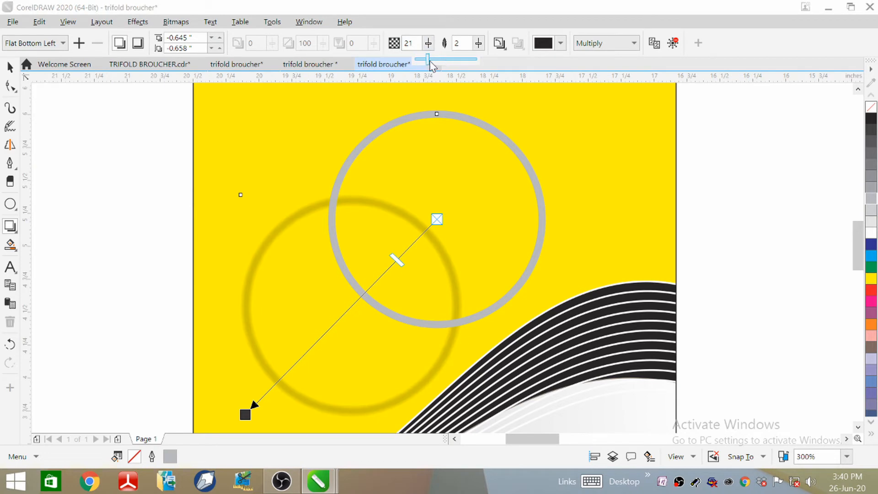
drag(429, 61, 425, 60)
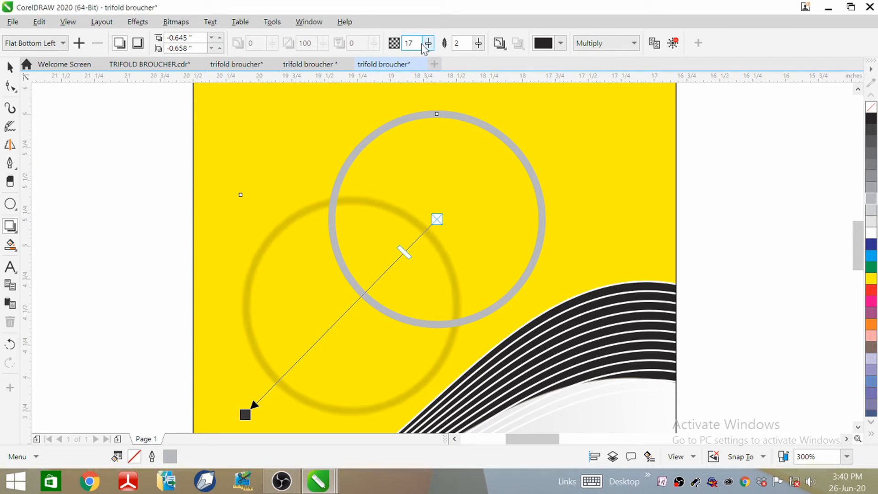
click(428, 47)
drag(433, 60, 466, 64)
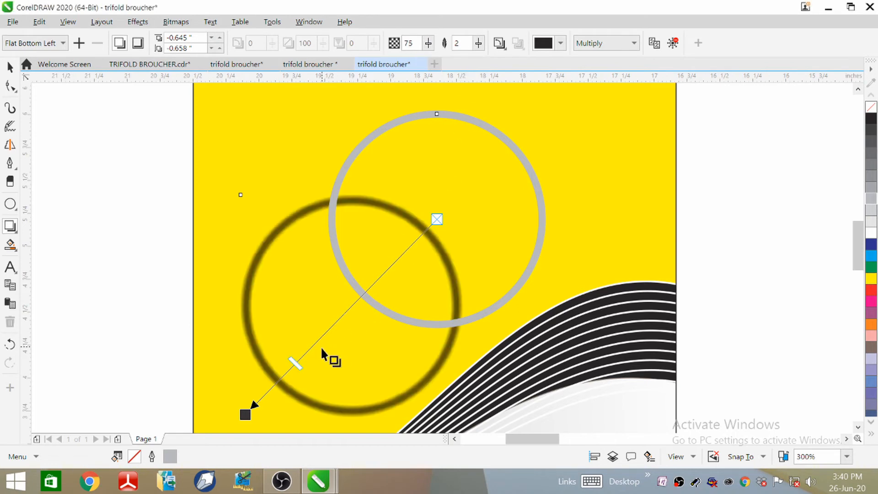
Pull the drop shadow in close behind the ring, offset about -0.038 by -0.036 inches, and undo the accidental perspective change.
drag(246, 414, 324, 326)
drag(305, 257, 299, 223)
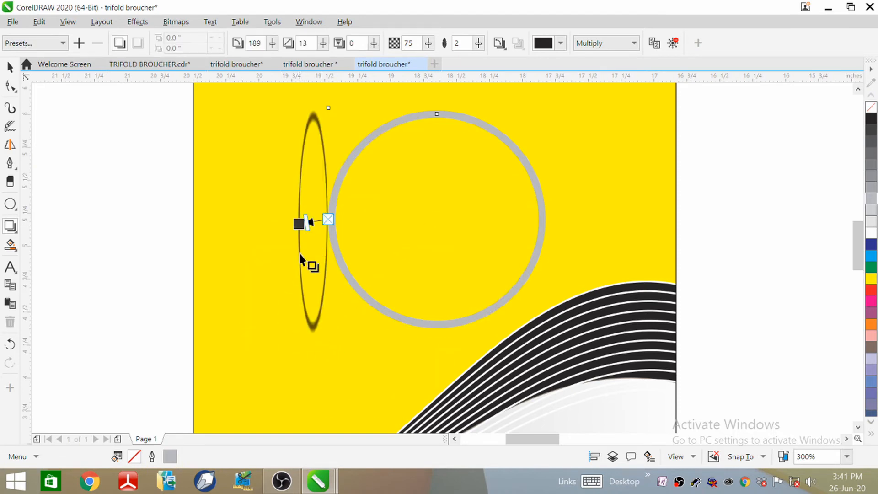
key(ctrl+z)
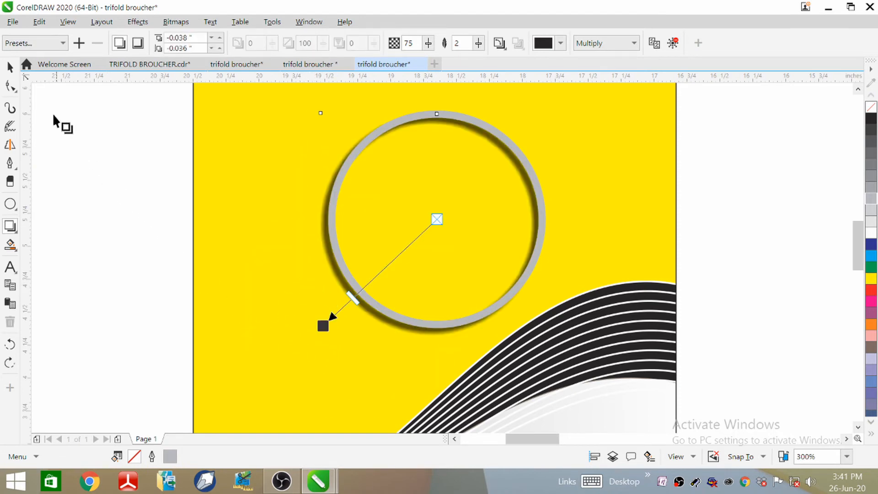
click(10, 67)
click(124, 193)
scroll(283, 201, down, 3)
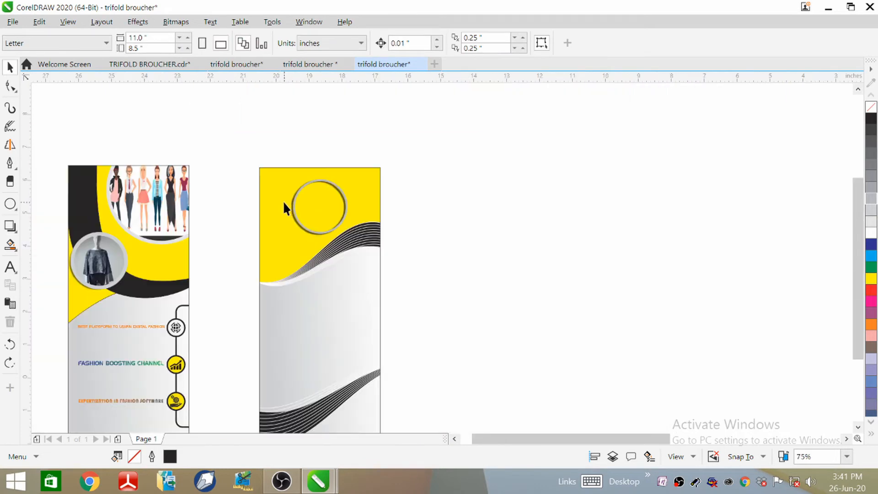
scroll(218, 212, up, 2)
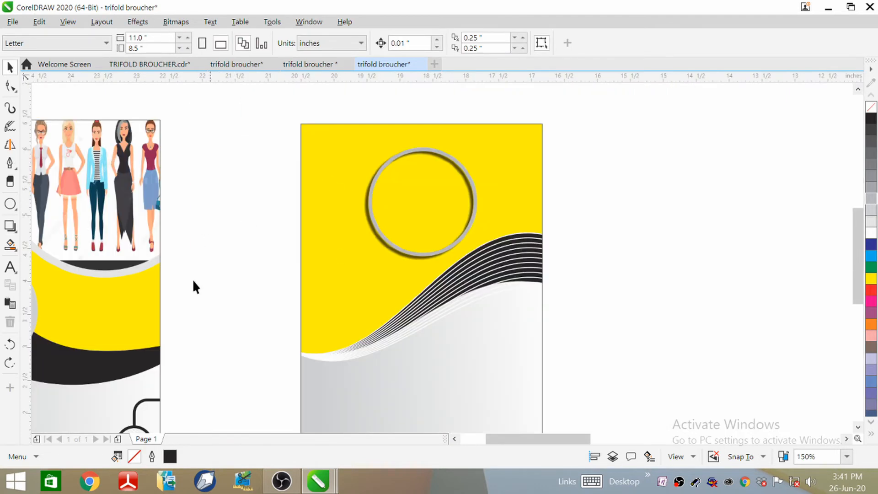
Import the digitaldownload image from Downloads onto the second panel and enlarge it to about 210.6%.
click(12, 22)
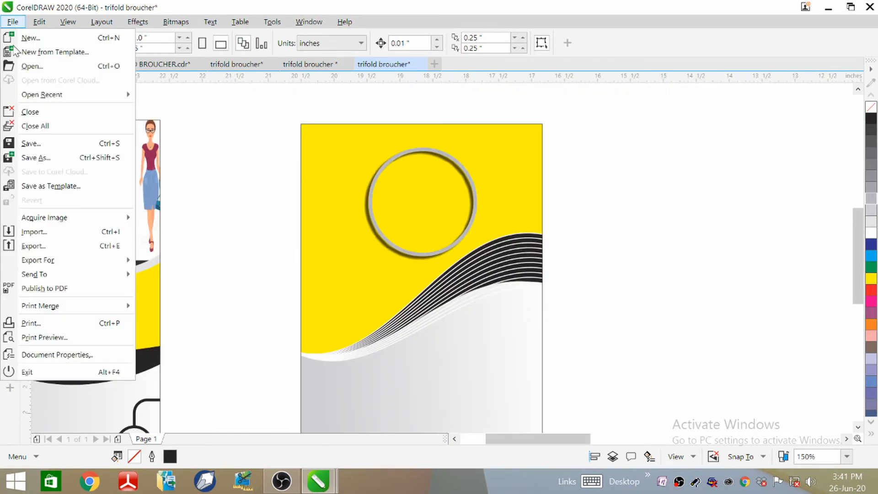
click(36, 231)
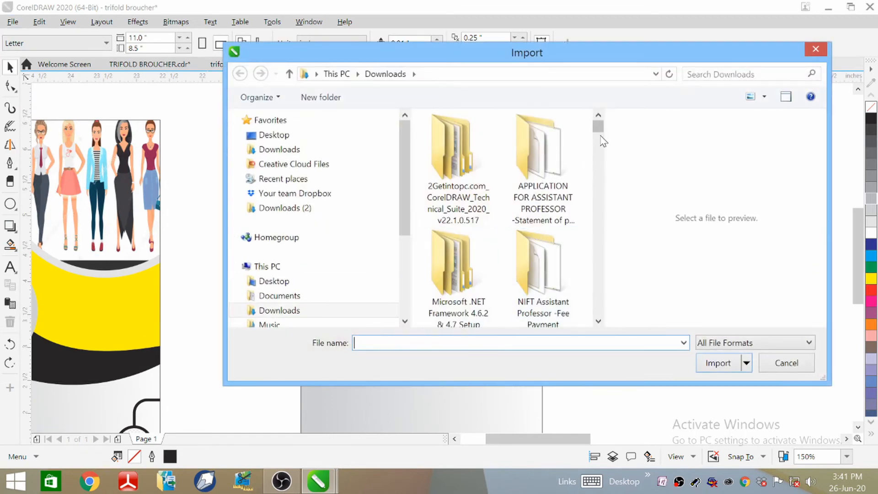
drag(599, 127, 612, 186)
click(458, 219)
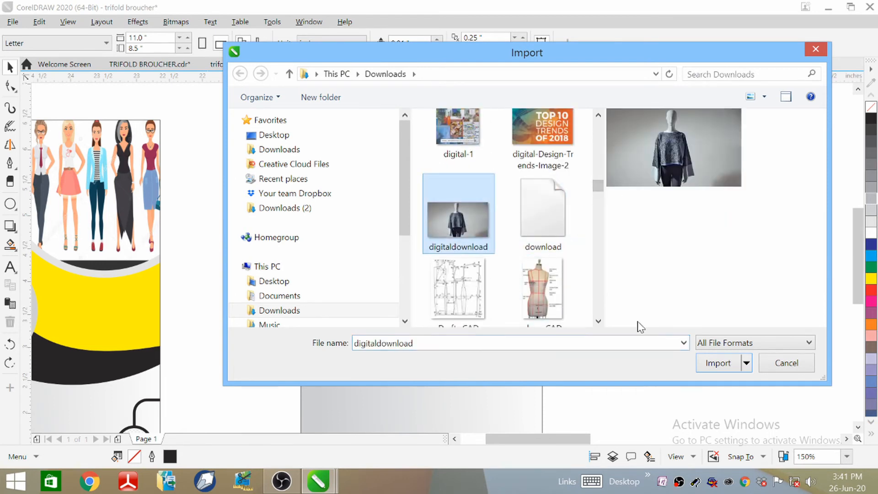
click(718, 363)
click(441, 147)
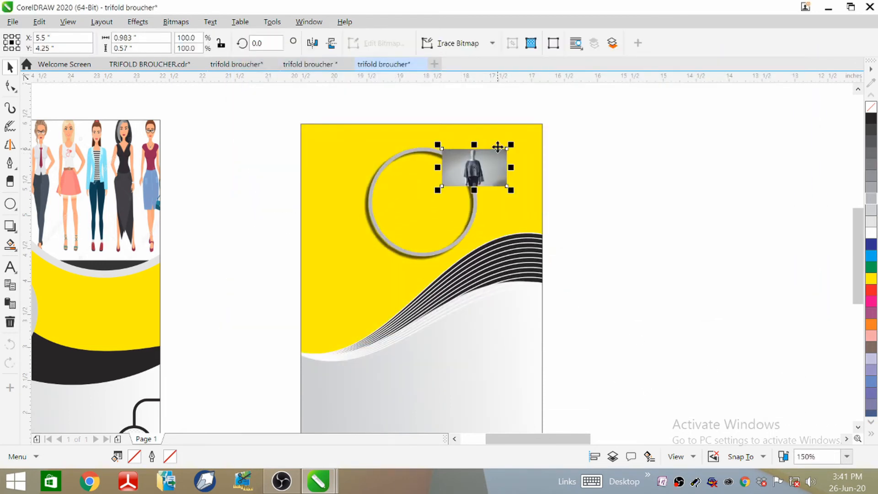
drag(511, 145, 582, 103)
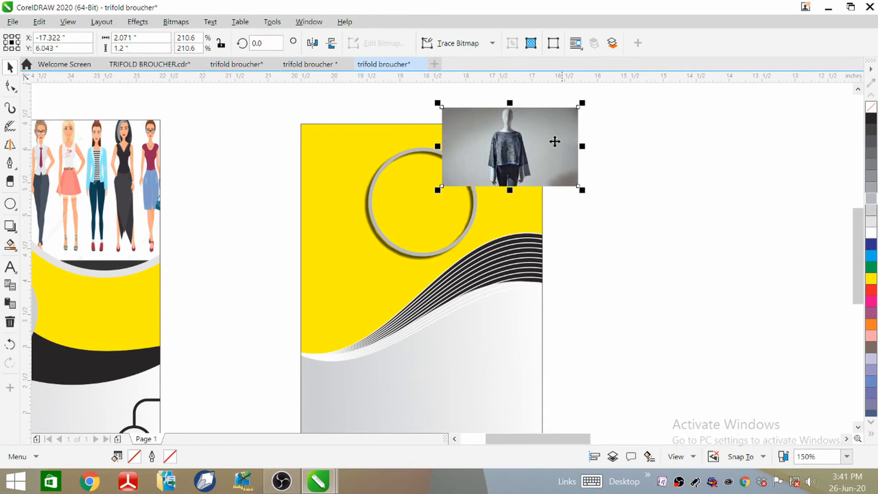
Try to PowerClip the mannequin photo inside the ring while it overlaps the ring's upper edge.
right_click(525, 138)
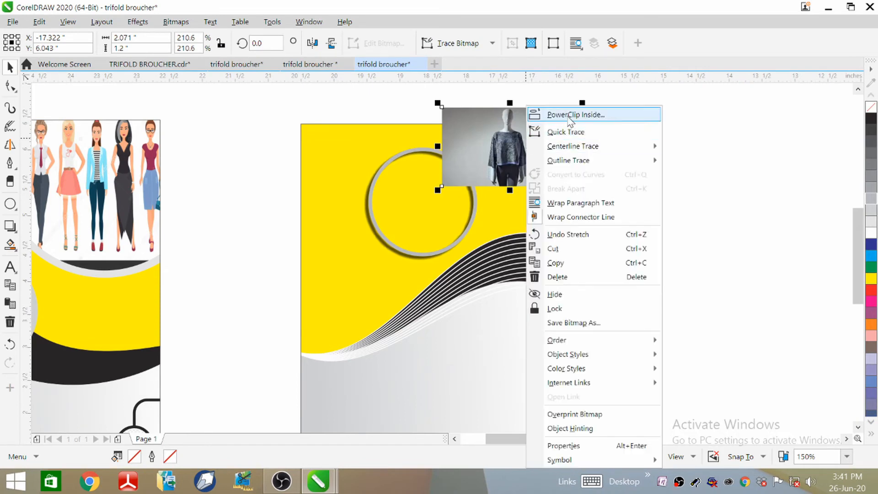
click(567, 112)
click(366, 199)
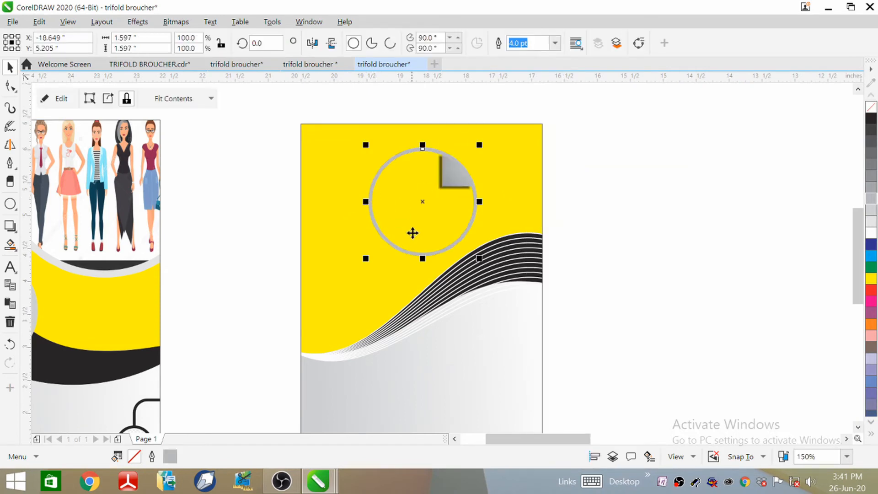
key(ctrl+z)
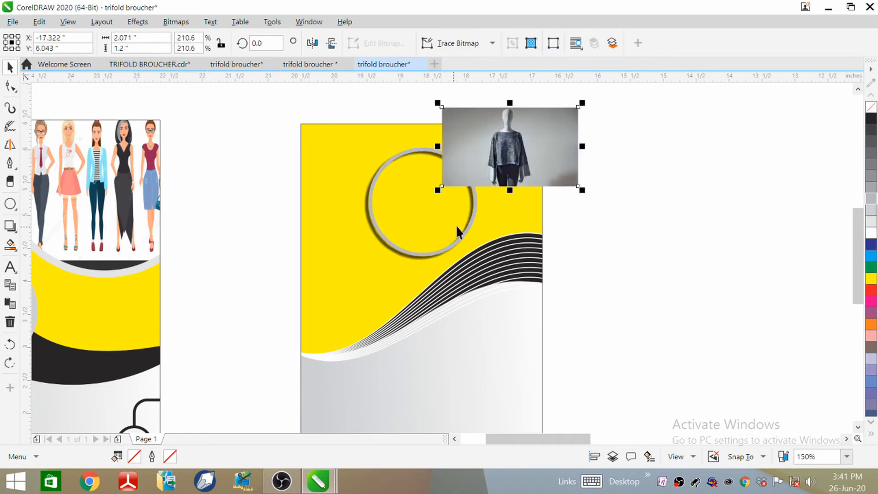
Move the mannequin photo onto the empty area beside the second panel and PowerClip it inside the ring.
click(639, 206)
click(519, 156)
drag(519, 155, 686, 154)
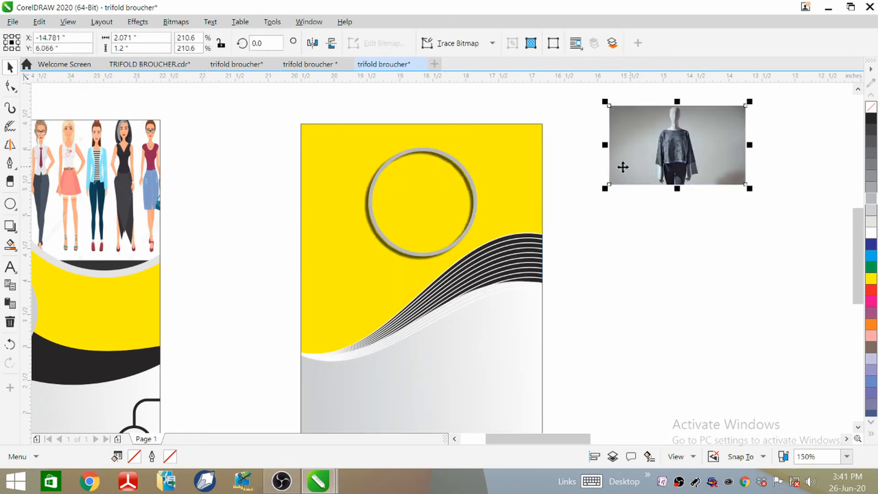
right_click(661, 140)
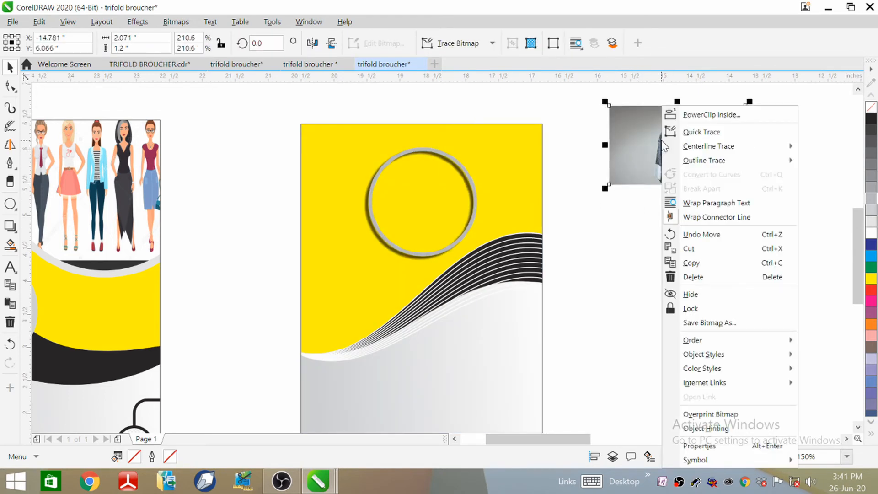
click(704, 114)
click(372, 222)
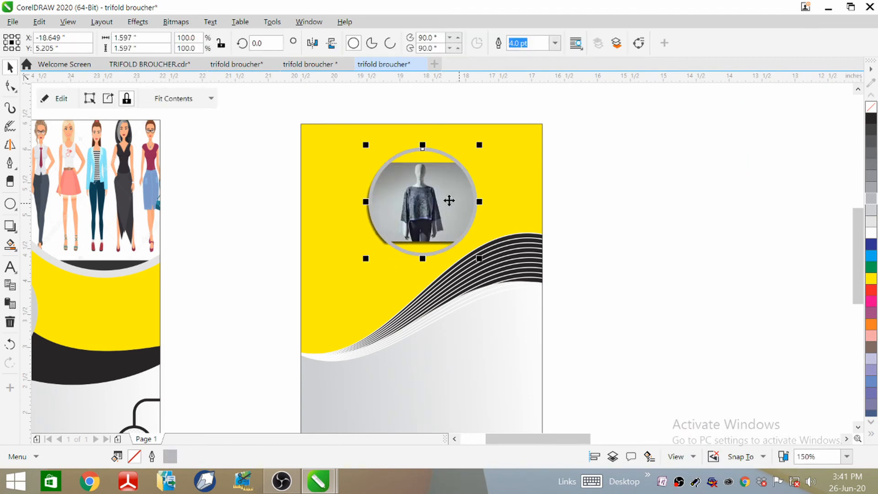
Edit the PowerClip so the mannequin photo fills the circle, scaled to about 277% wide and 280.9% high, and finish editing.
click(57, 100)
click(442, 224)
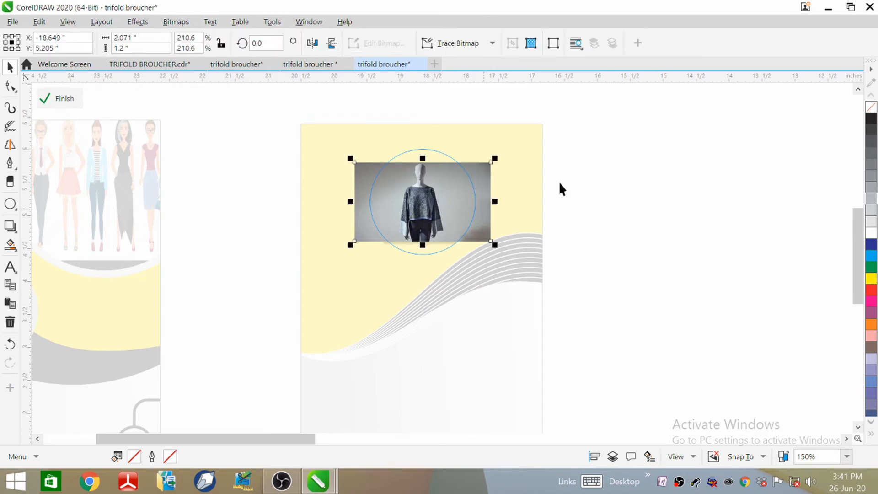
drag(498, 154, 555, 121)
drag(457, 185, 429, 198)
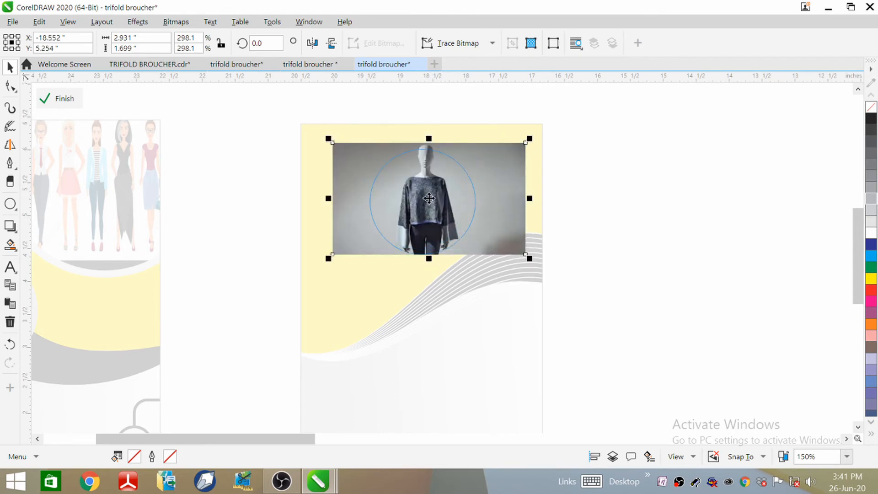
drag(529, 140, 520, 159)
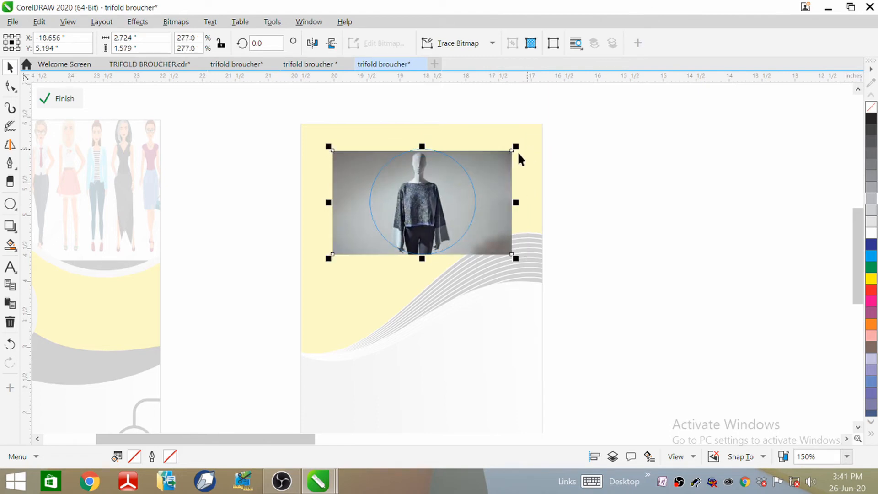
drag(430, 199, 435, 199)
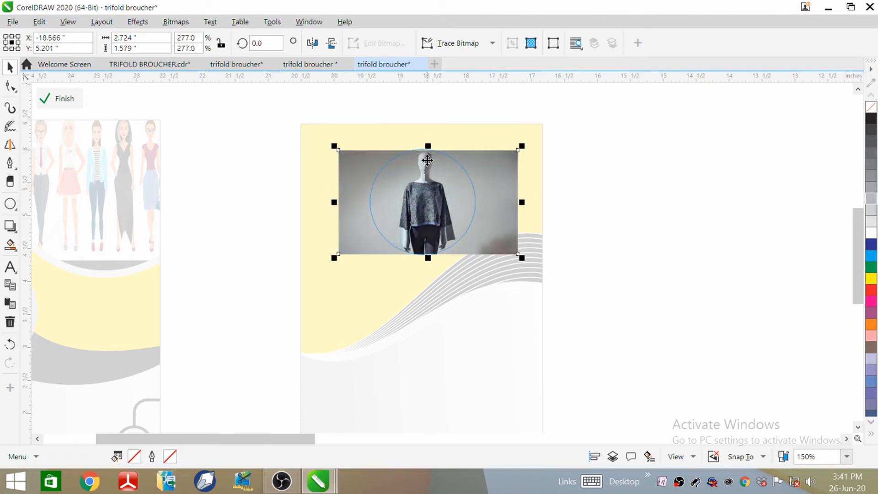
drag(427, 148, 427, 145)
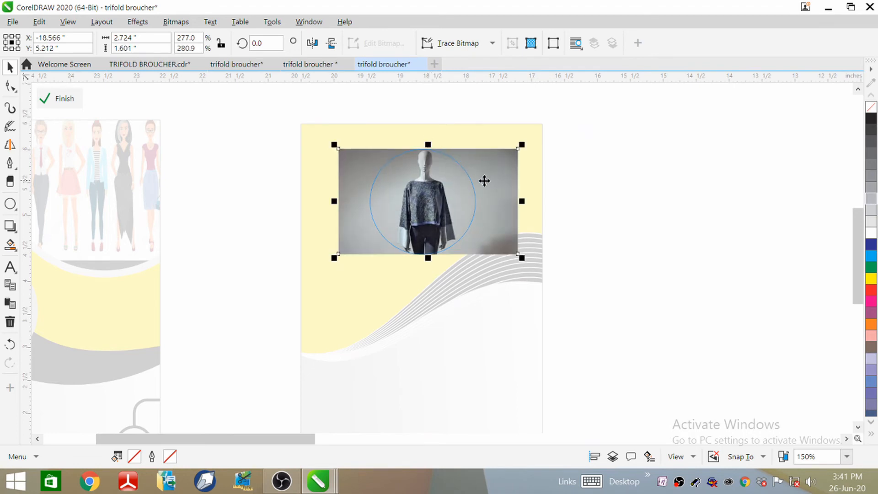
click(48, 99)
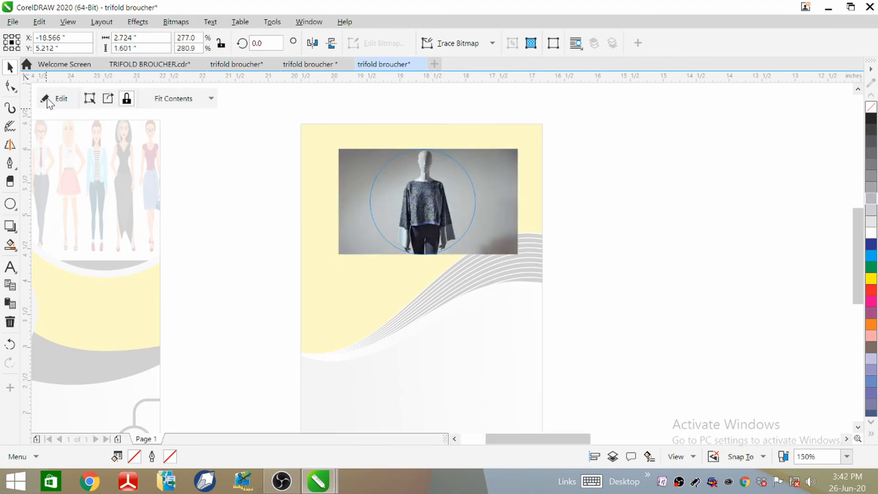
click(603, 136)
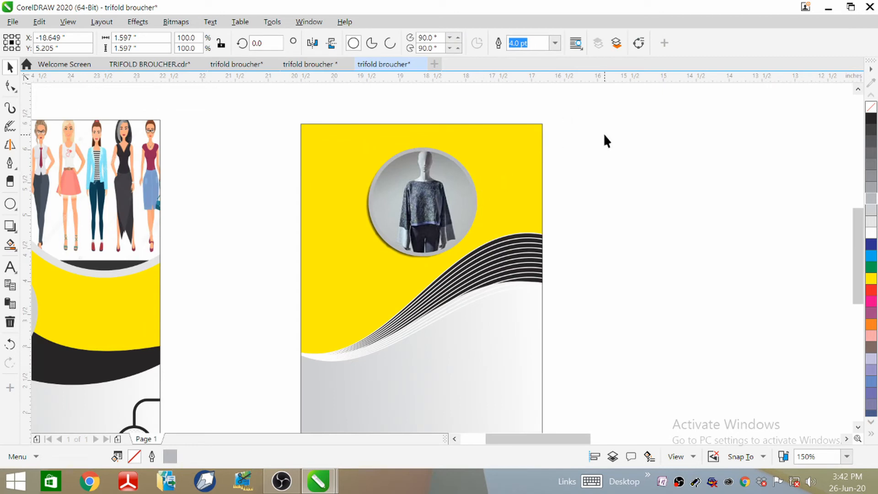
scroll(611, 134, down, 2)
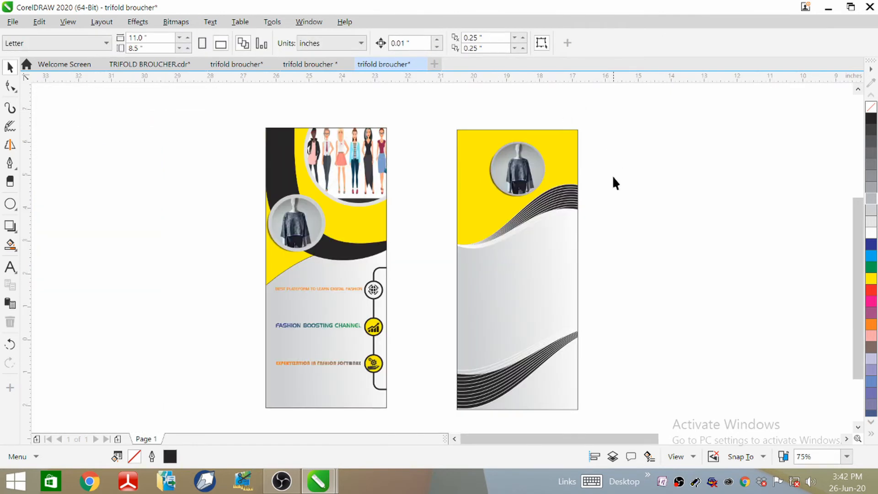
Copy the heading "FOLLOWING CLASSES WILL BE AVAILABLE HERE" from the finished brochure's middle panel and paste it below the second panel's upper wave.
click(309, 65)
scroll(361, 193, up, 4)
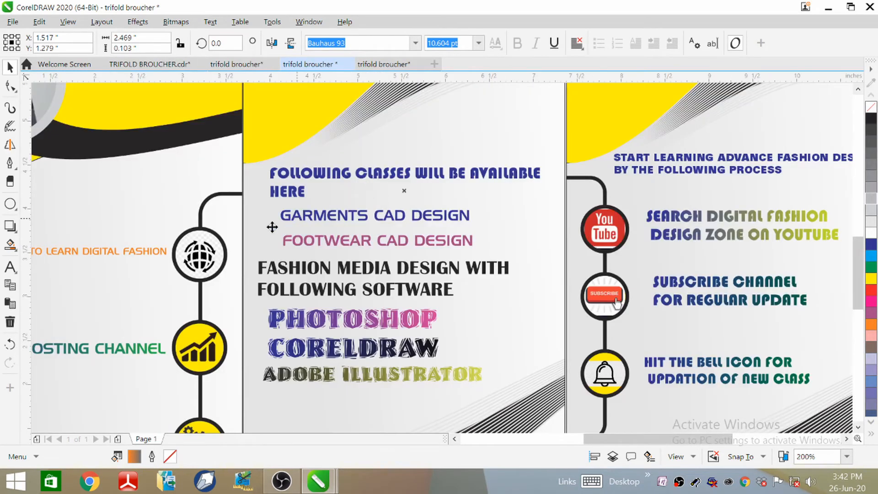
key(Escape)
click(10, 266)
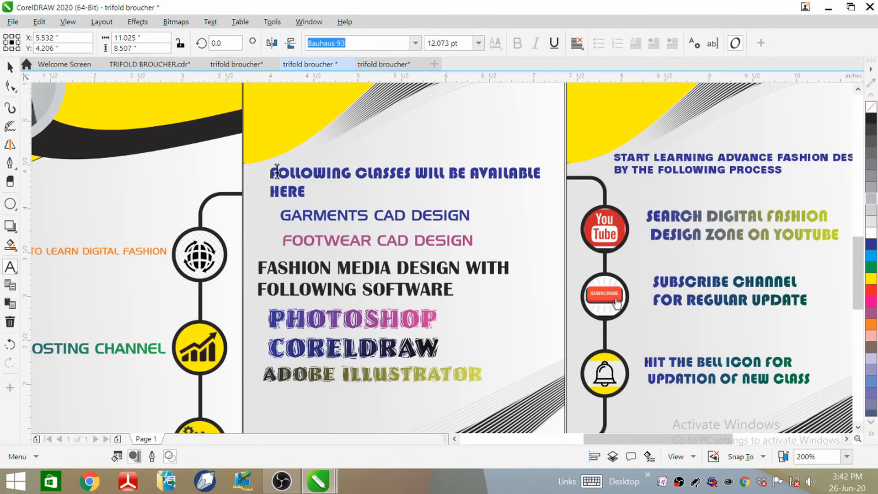
click(270, 175)
click(296, 172)
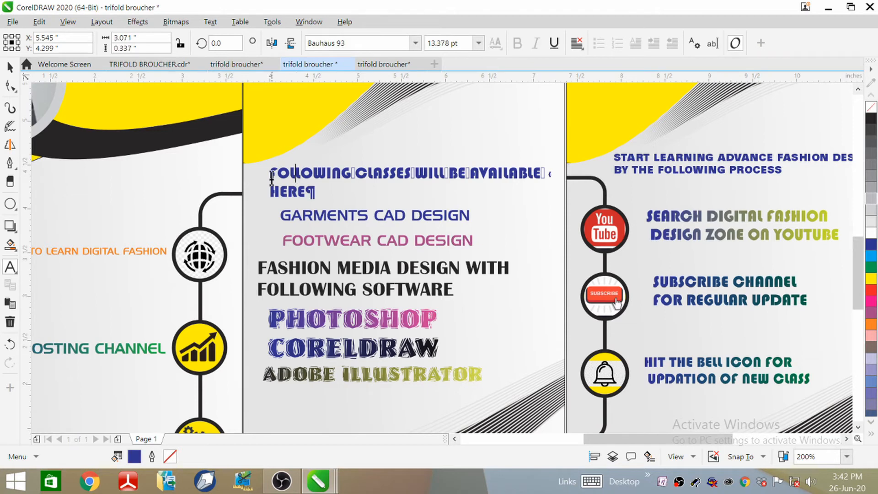
drag(270, 173, 334, 192)
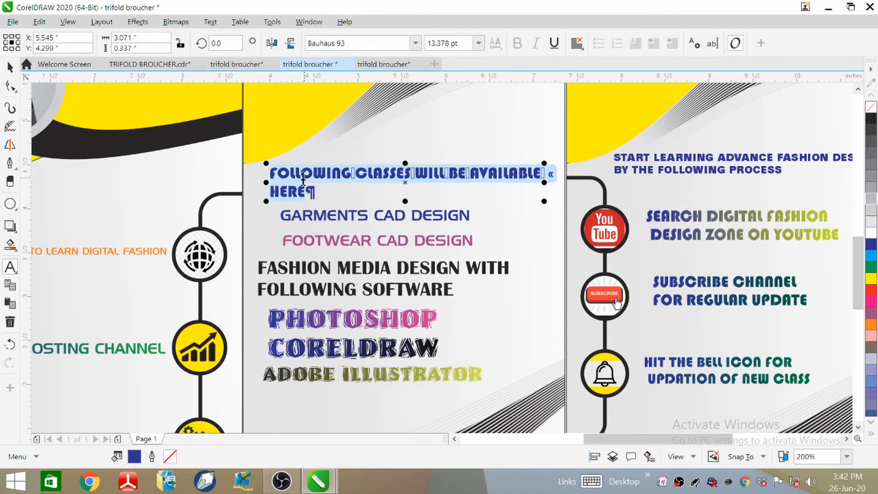
right_click(299, 175)
click(327, 239)
click(385, 66)
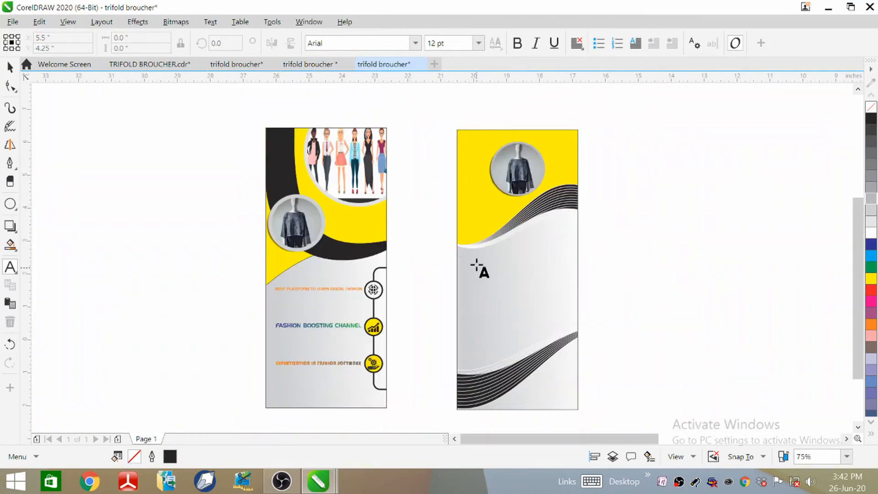
right_click(477, 267)
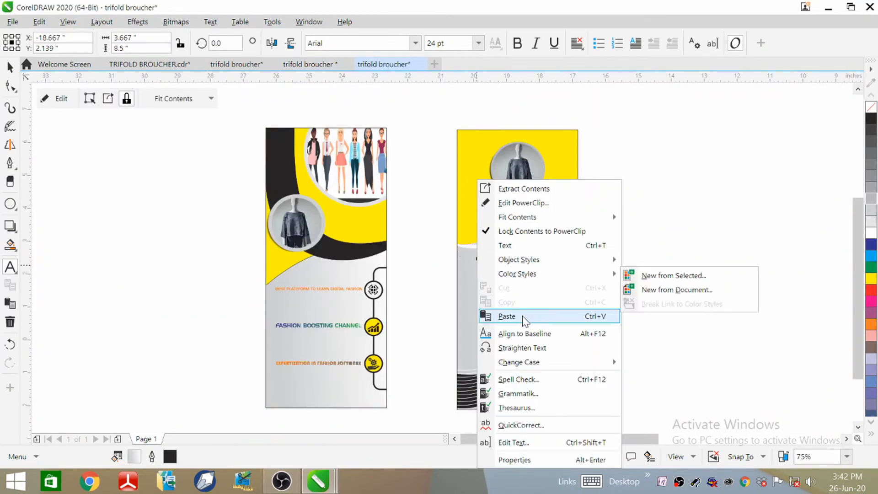
click(524, 319)
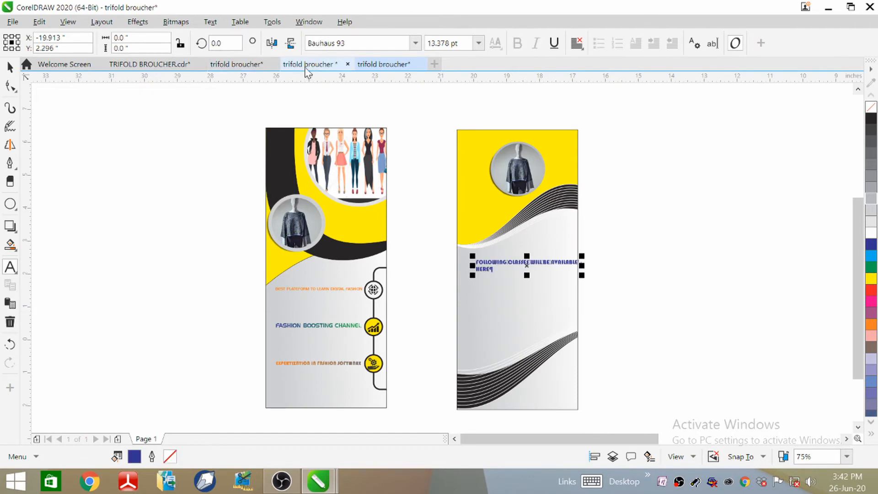
Copy the "GARMENTS CAD DESIGN" line from the finished brochure and paste it under the heading on the second panel.
click(305, 69)
click(284, 214)
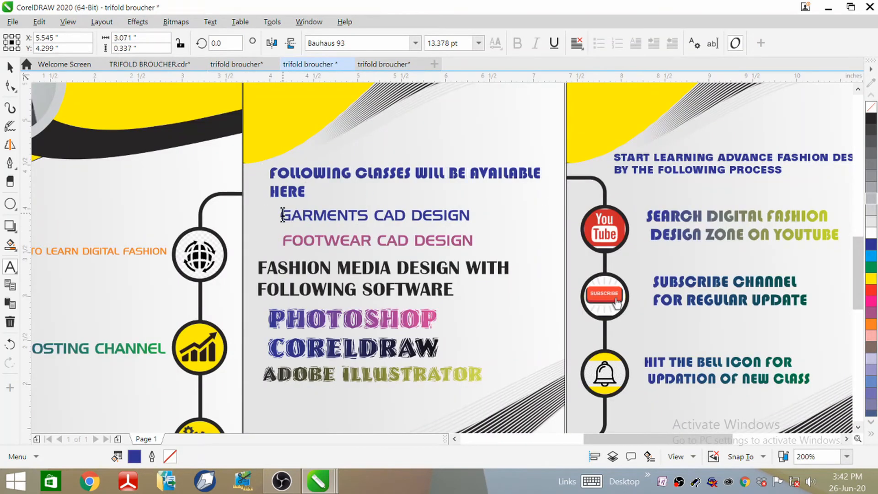
drag(281, 215, 480, 216)
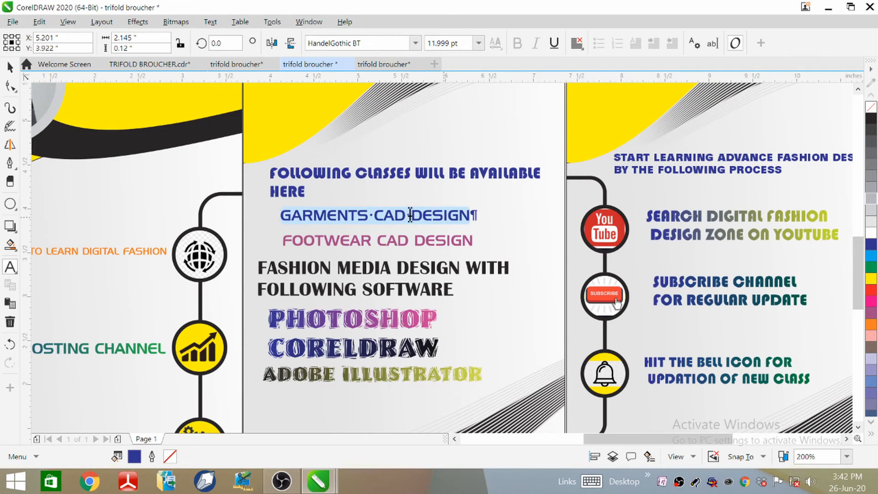
right_click(390, 212)
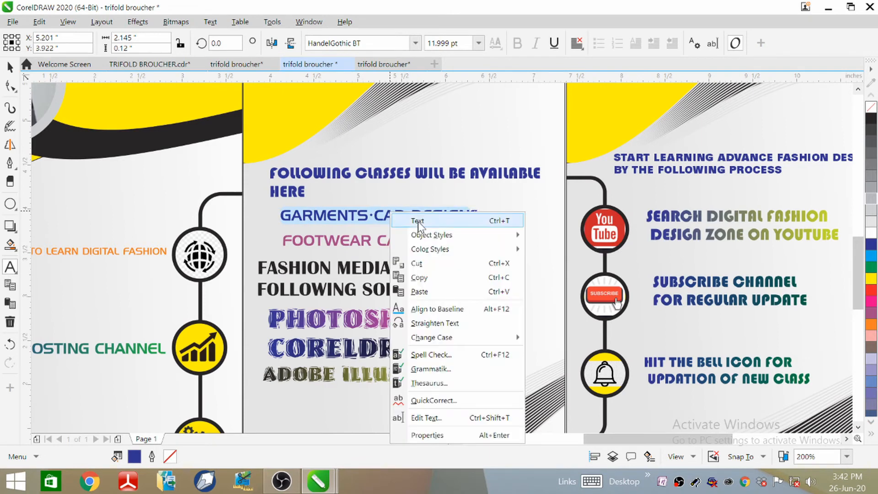
click(432, 278)
click(383, 64)
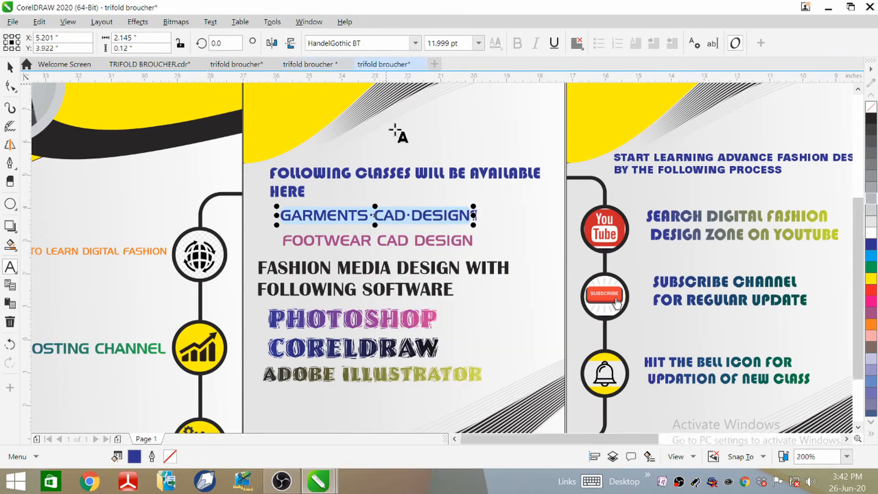
right_click(481, 287)
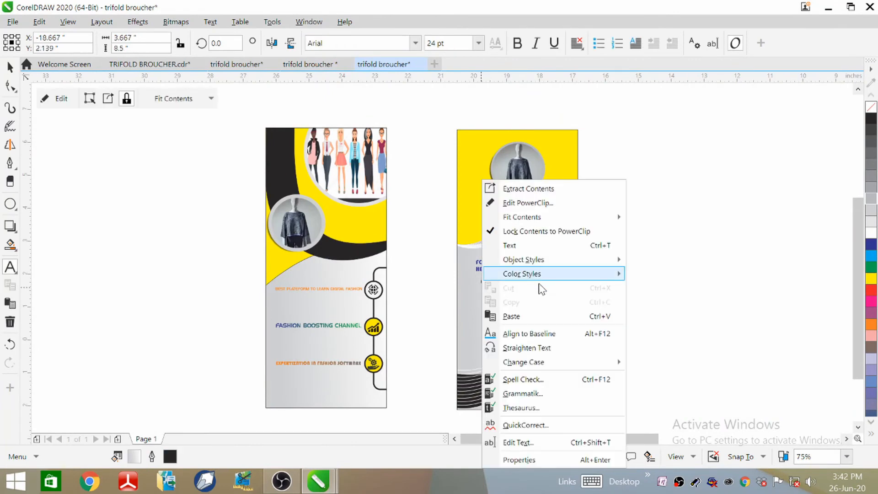
click(512, 315)
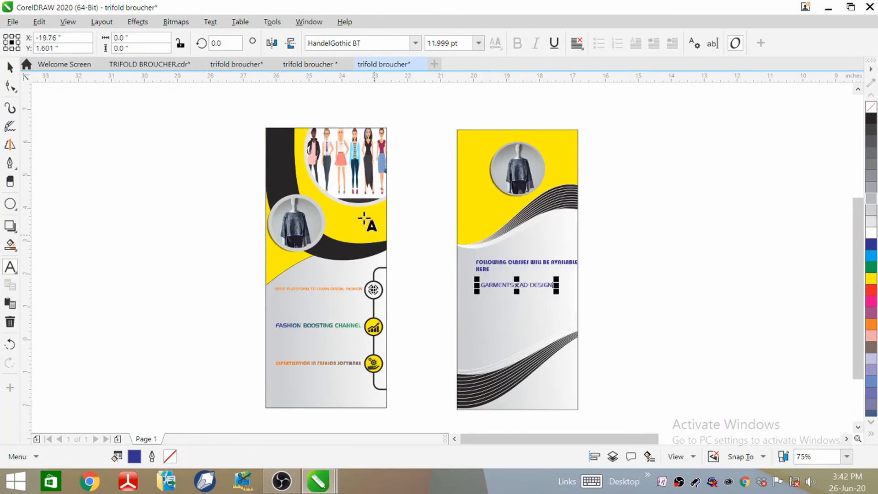
Copy the "FOOTWEAR CAD DESIGN" line from the finished brochure and paste it under the garments line on the second panel.
click(326, 66)
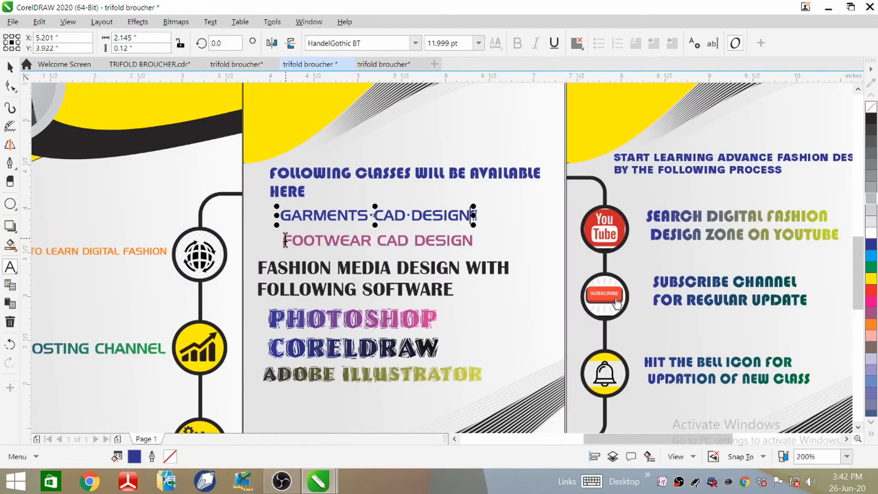
click(285, 239)
drag(284, 239, 486, 244)
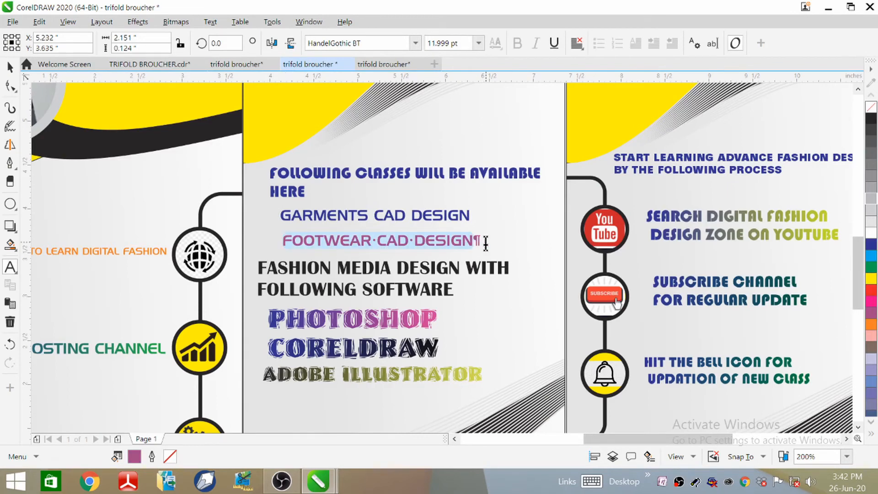
right_click(427, 241)
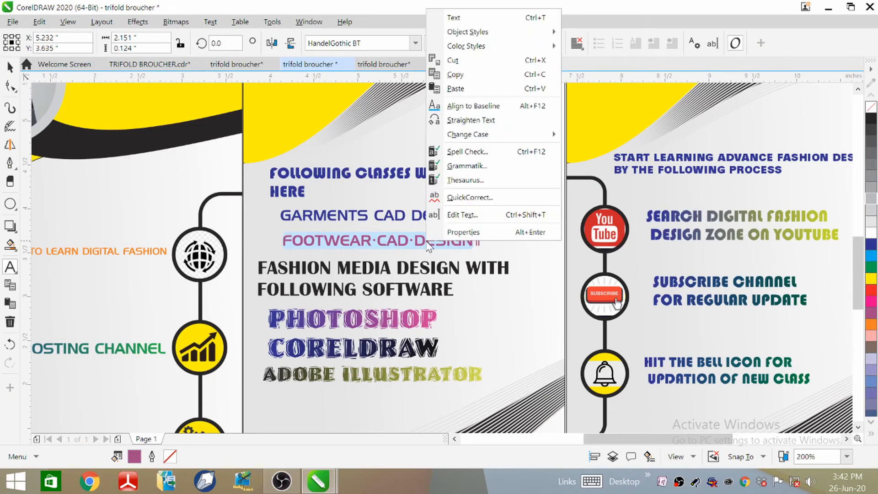
click(455, 75)
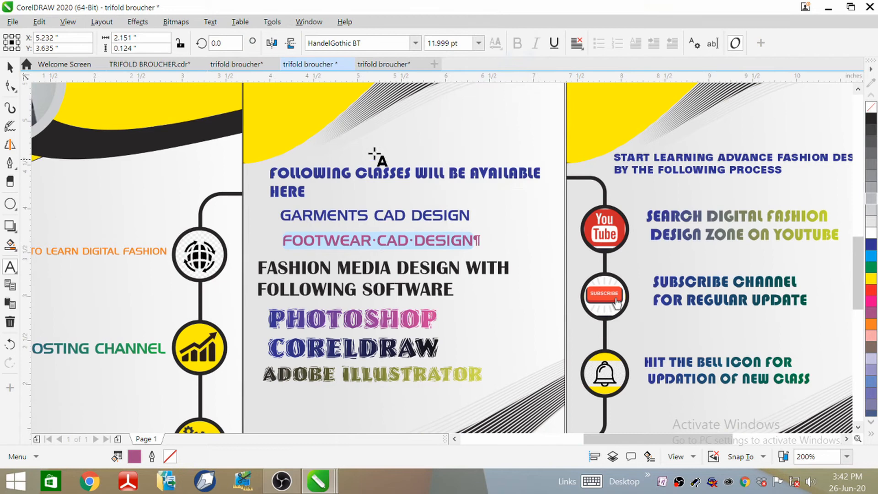
click(384, 64)
right_click(483, 306)
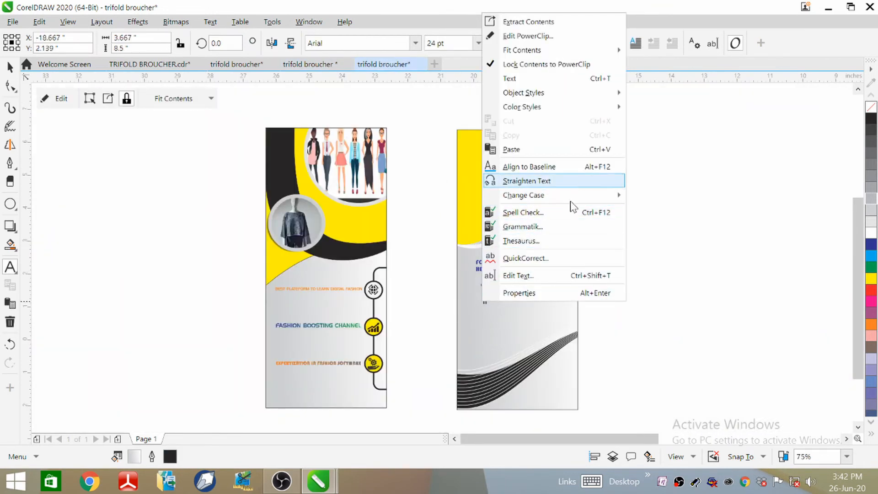
click(516, 150)
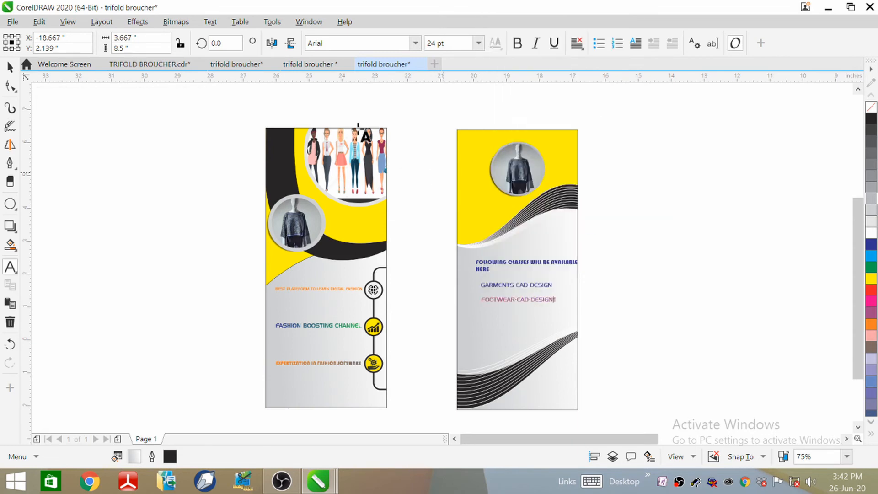
Copy the "FASHION MEDIA DESIGN WITH" line from the finished brochure and paste it under the footwear line on the second panel.
click(316, 64)
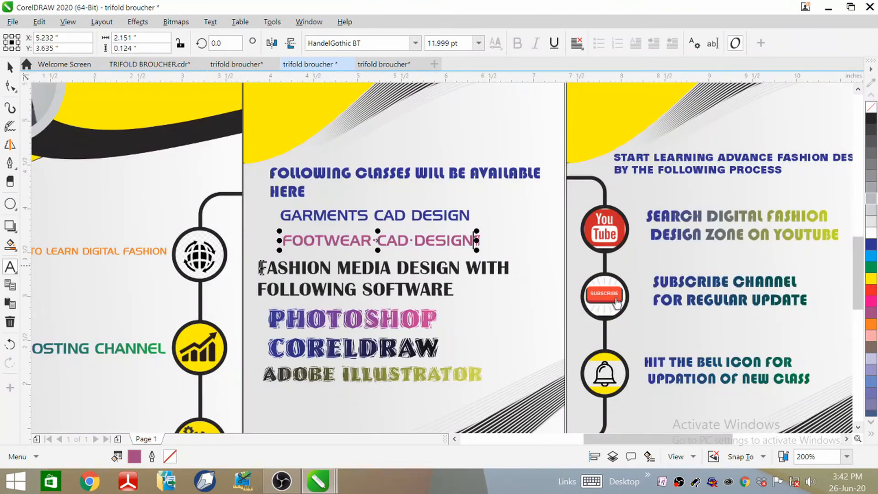
drag(259, 267, 515, 269)
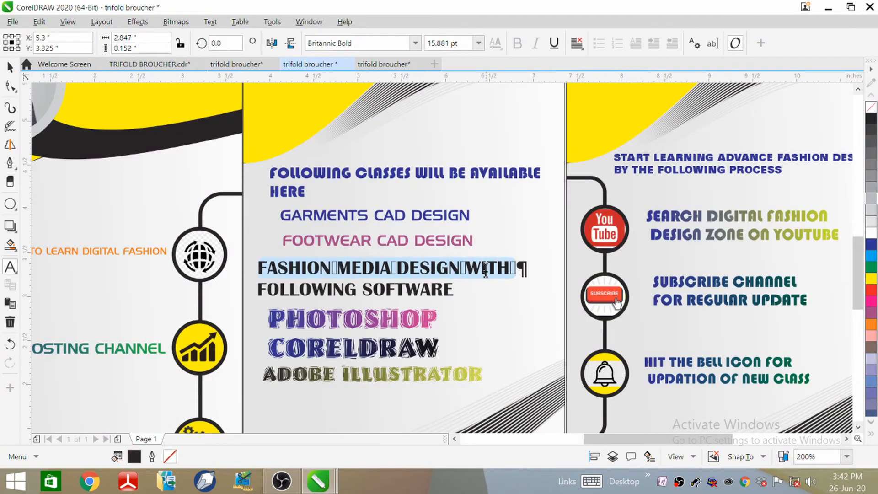
right_click(452, 269)
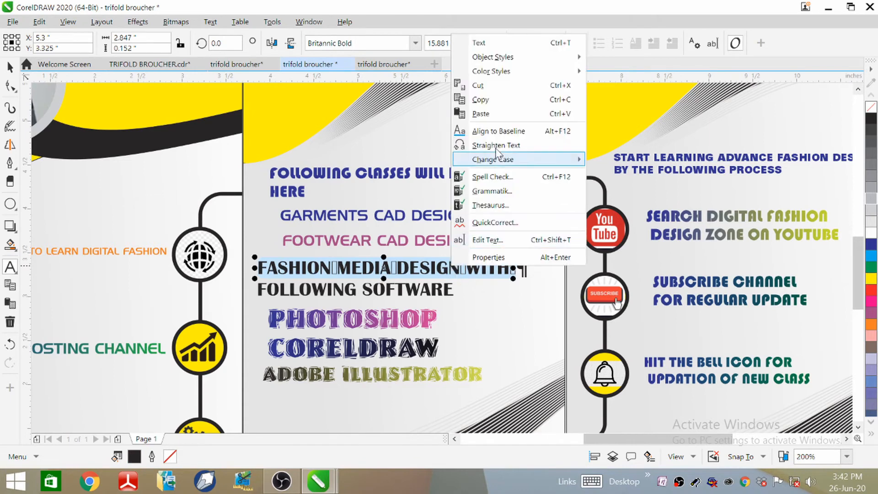
click(480, 99)
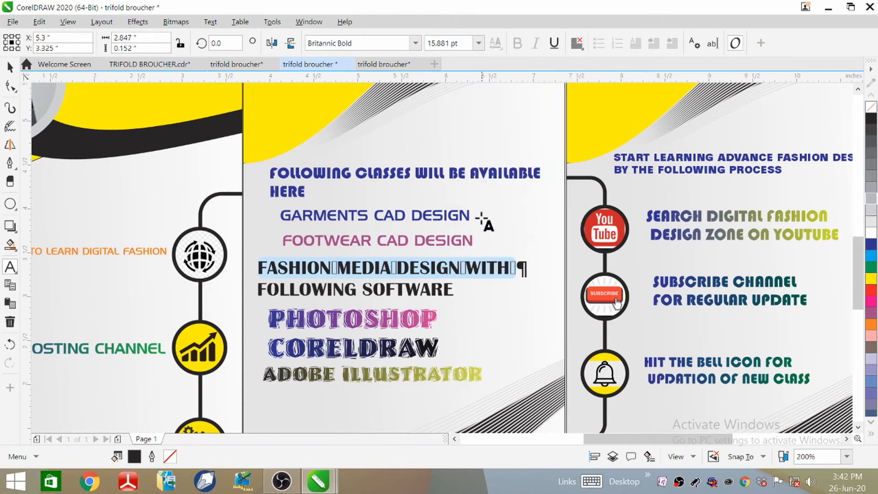
click(393, 64)
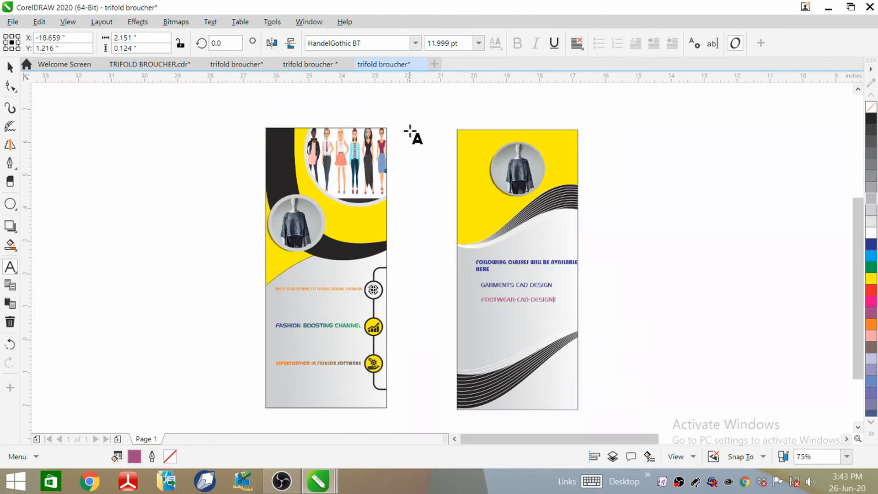
click(488, 321)
right_click(488, 321)
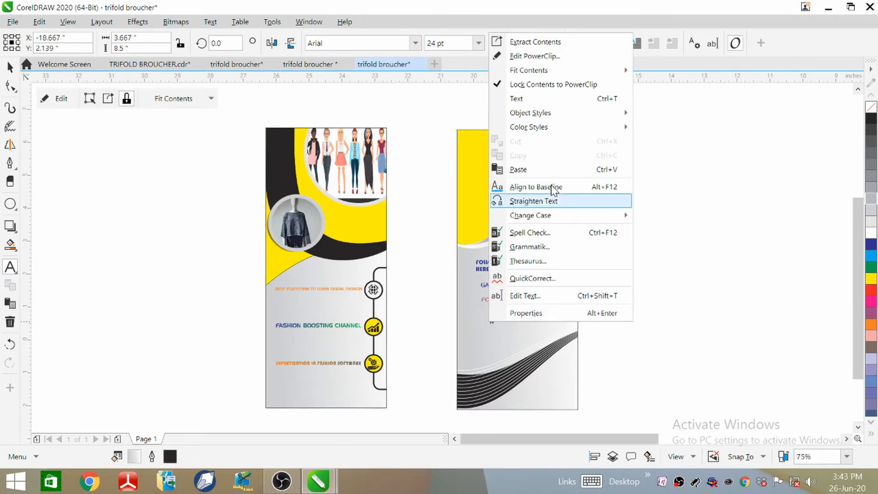
click(529, 167)
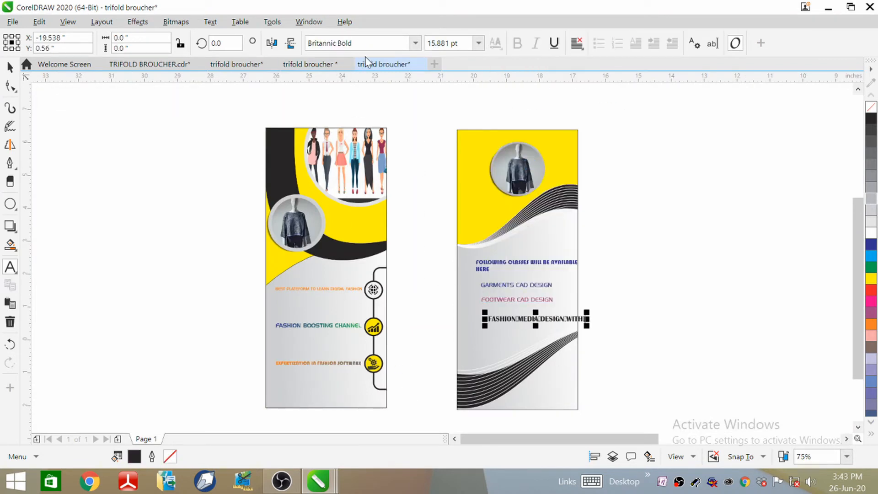
Copy the "FOLLOWING SOFTWARE" line from the finished brochure and paste it under "FASHION MEDIA DESIGN WITH" on the second panel.
click(315, 64)
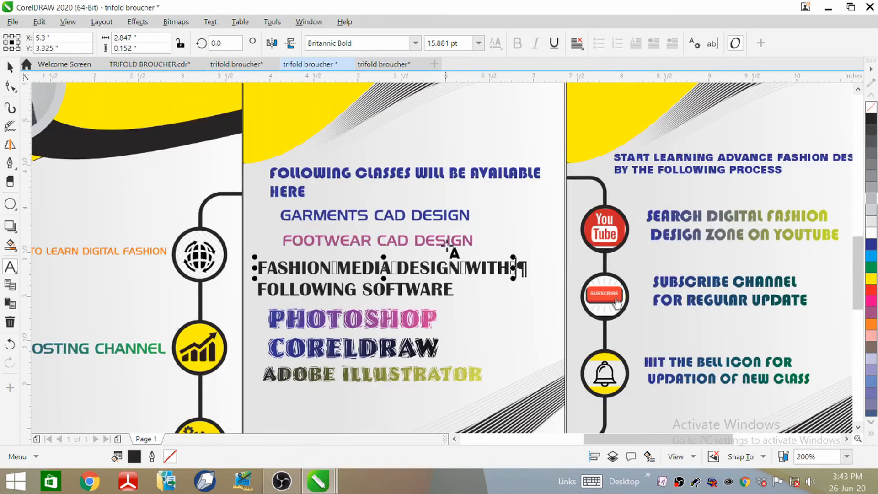
scroll(355, 246, up, 4)
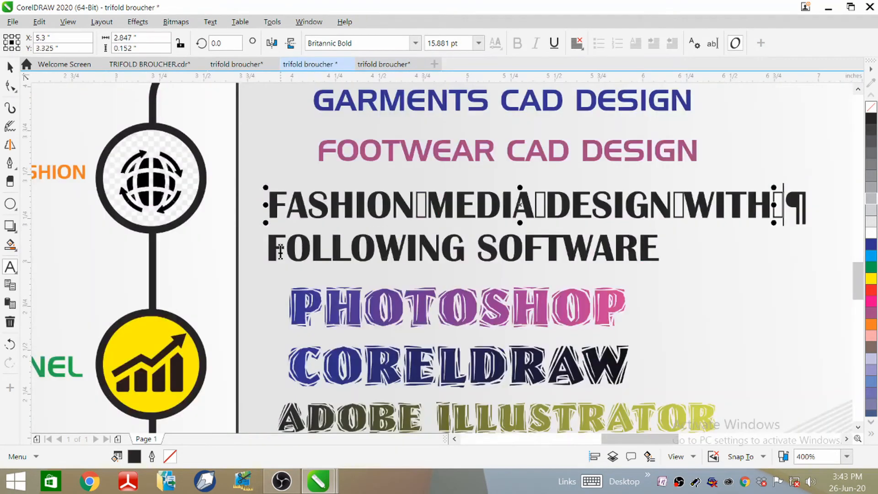
drag(271, 245, 641, 256)
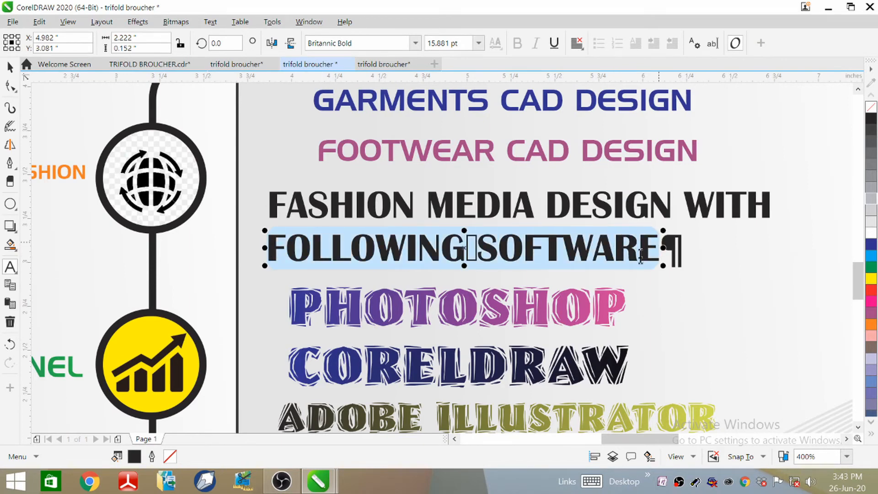
right_click(554, 247)
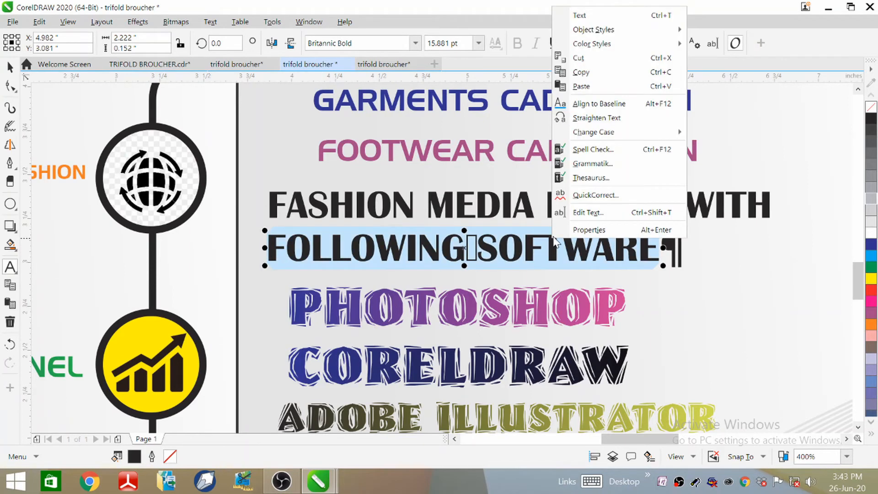
click(583, 71)
click(383, 64)
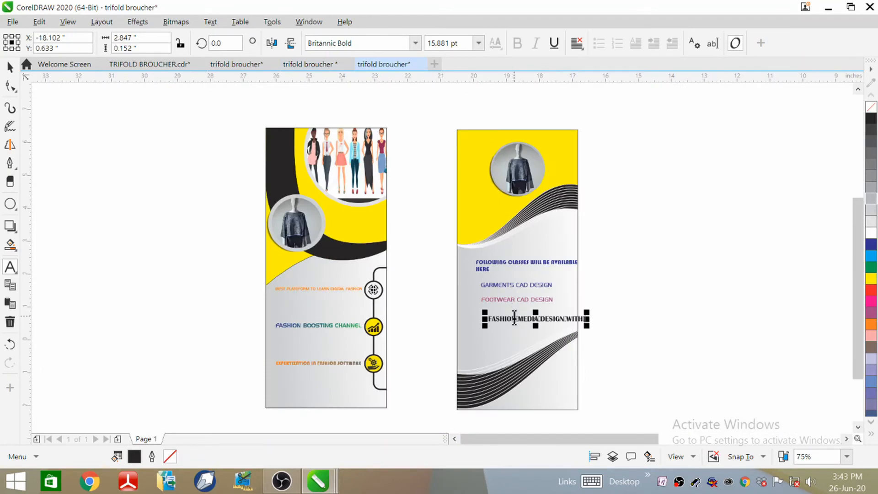
click(493, 341)
right_click(492, 338)
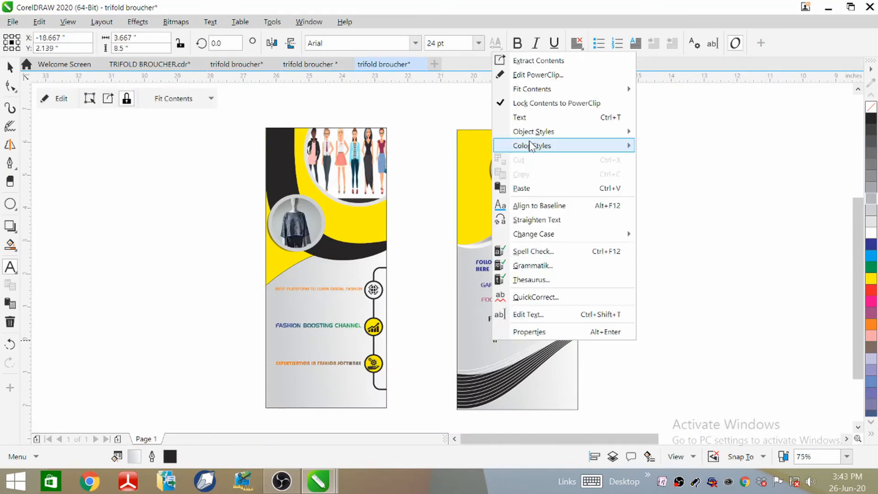
click(533, 188)
Copy the gradient "PHOTOSHOP" text from the finished brochure and paste it in the empty area beside the second panel.
click(310, 64)
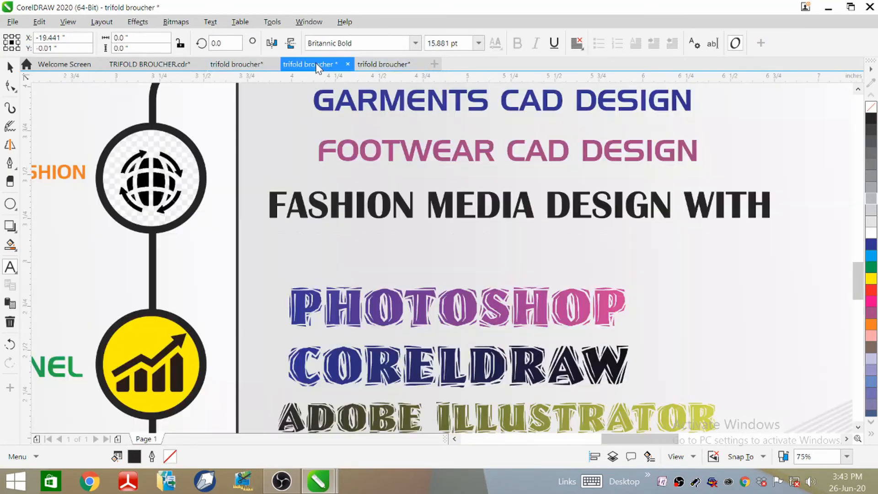
scroll(422, 167, down, 2)
scroll(368, 251, up, 2)
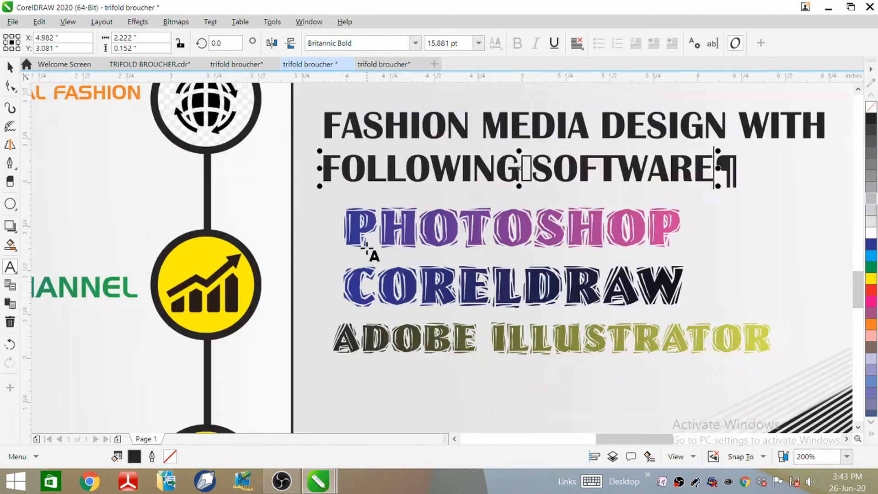
click(354, 227)
drag(346, 227, 697, 219)
right_click(542, 227)
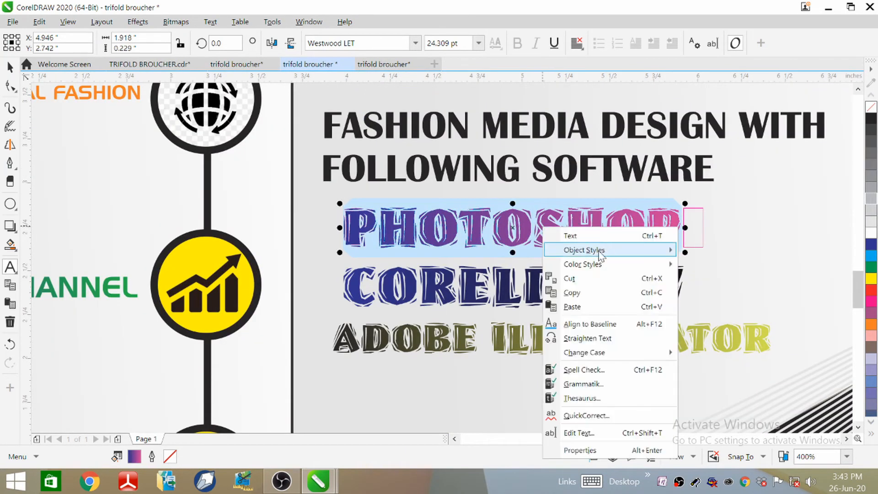
click(571, 292)
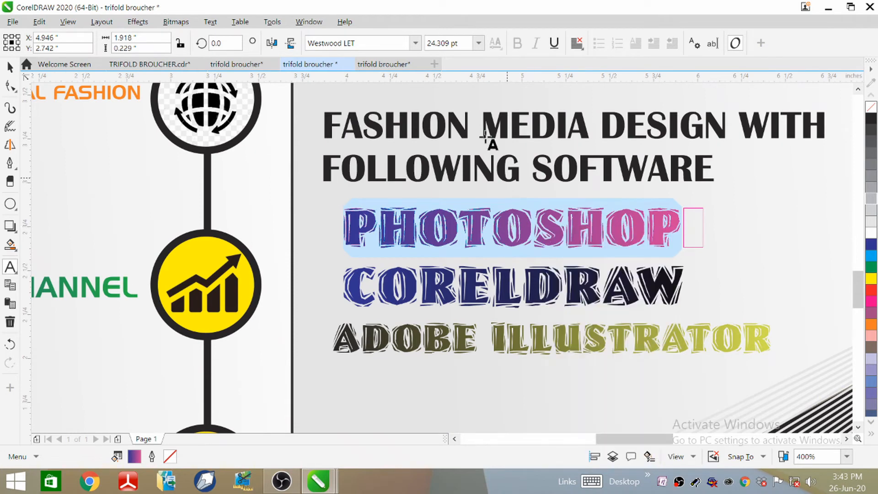
click(391, 68)
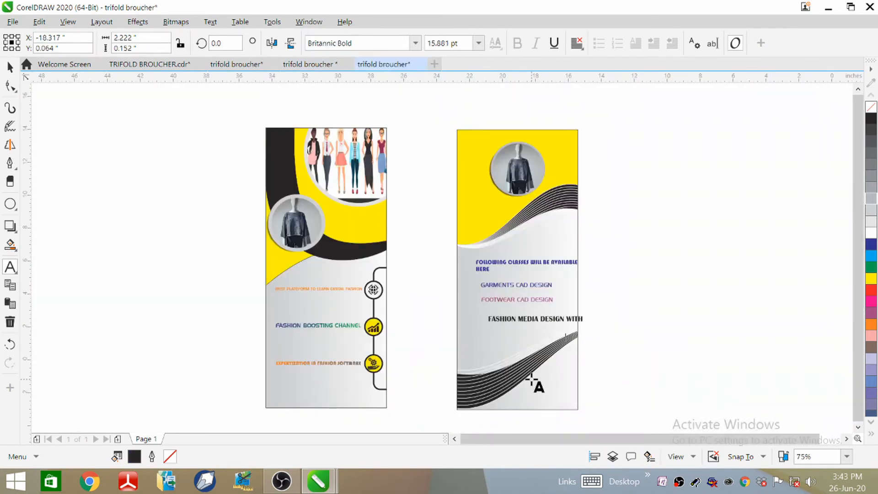
scroll(533, 381, down, 2)
click(615, 263)
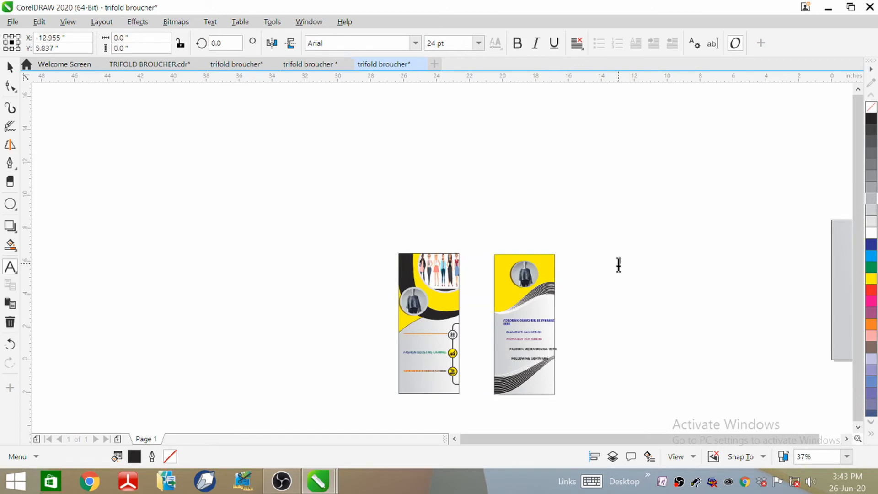
right_click(639, 269)
click(653, 111)
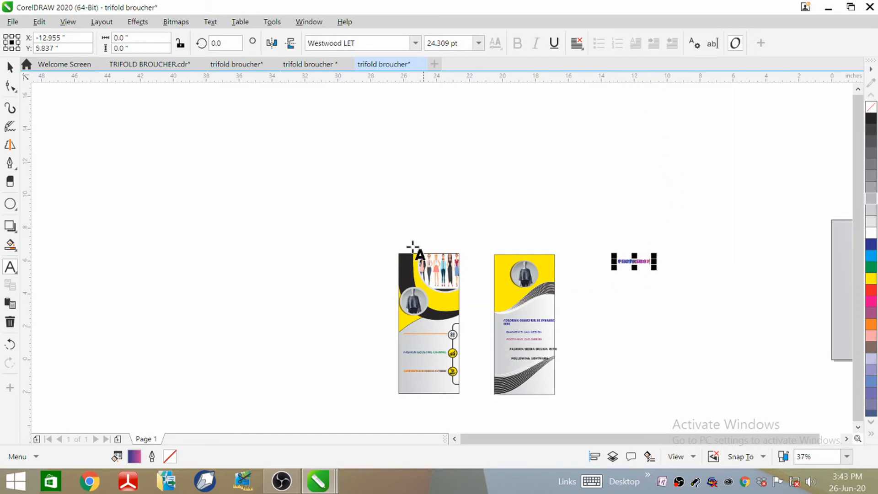
Copy the "CORELDRAW" text from the finished brochure and paste it below "PHOTOSHOP" beside the second panel.
click(310, 64)
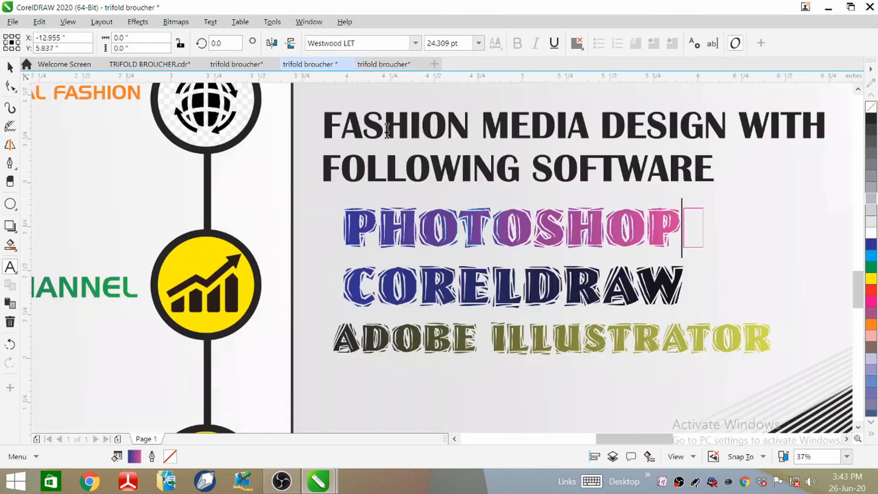
click(344, 286)
drag(344, 286, 695, 296)
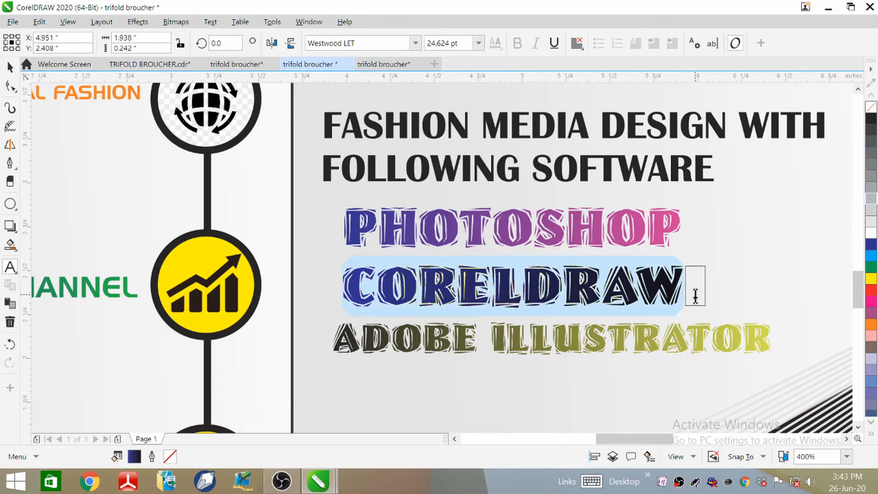
right_click(587, 293)
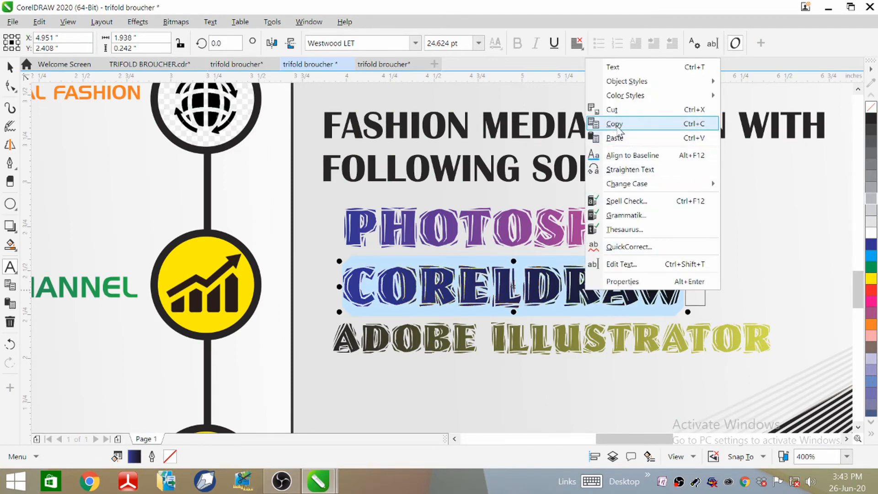
click(594, 124)
click(397, 67)
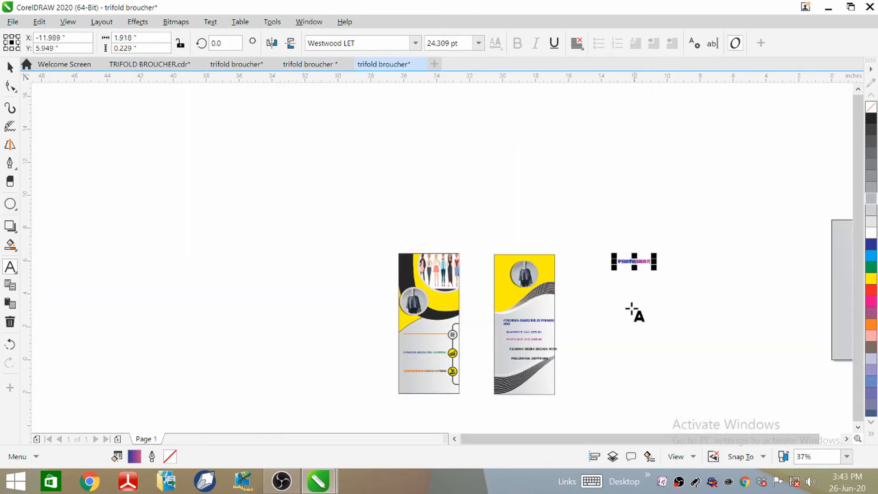
click(619, 291)
right_click(620, 292)
click(642, 140)
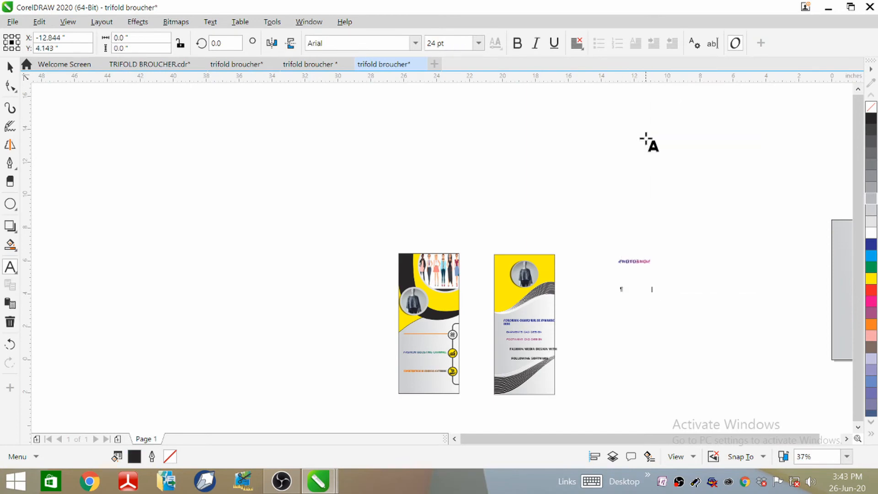
Copy the "ADOBE ILLUSTRATOR" text from the finished brochure and paste it below "CORELDRAW" beside the second panel.
click(316, 65)
click(346, 338)
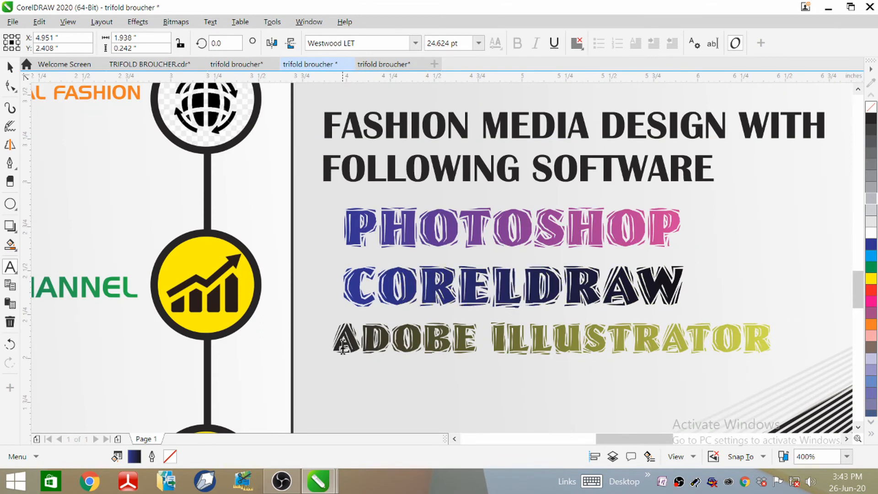
drag(332, 339, 783, 339)
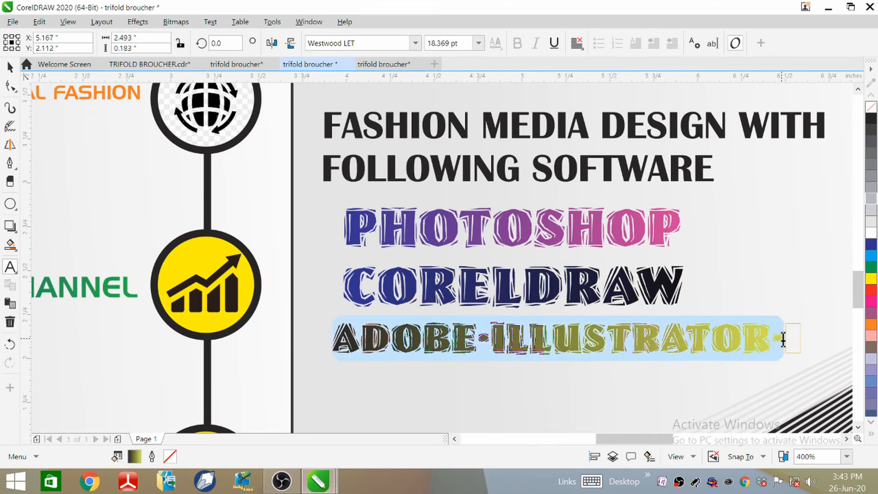
right_click(631, 337)
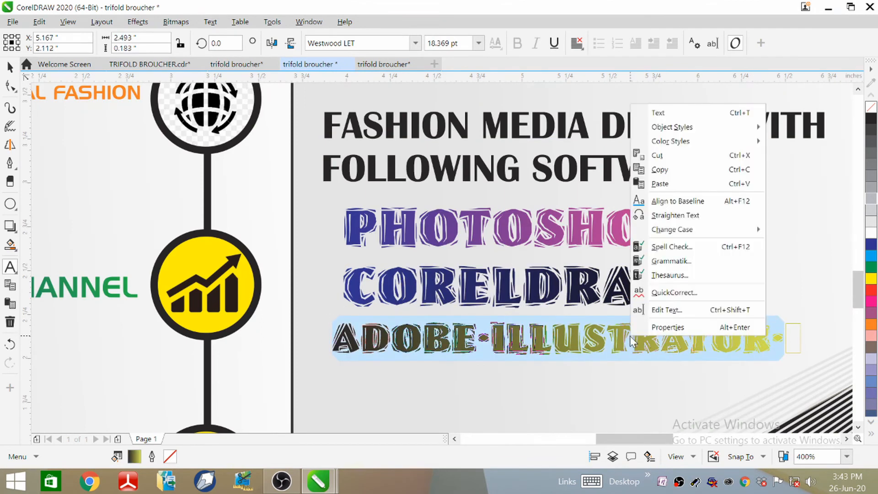
click(663, 170)
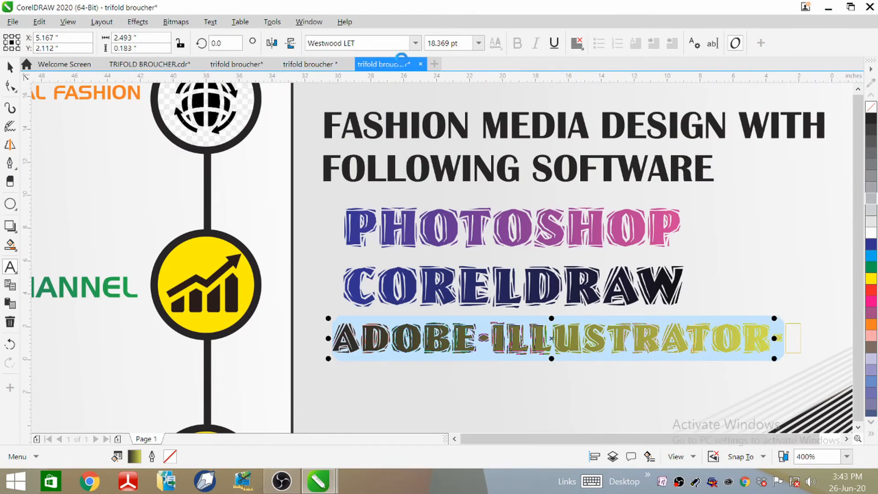
click(384, 64)
right_click(622, 315)
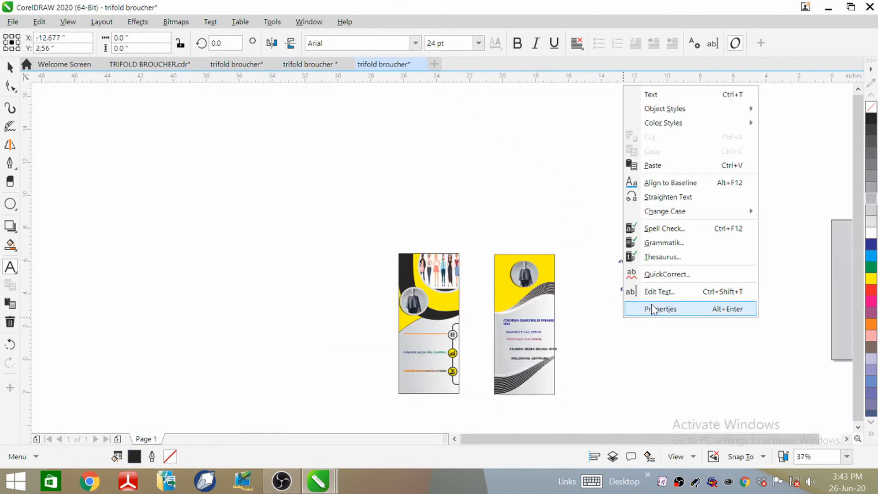
click(661, 170)
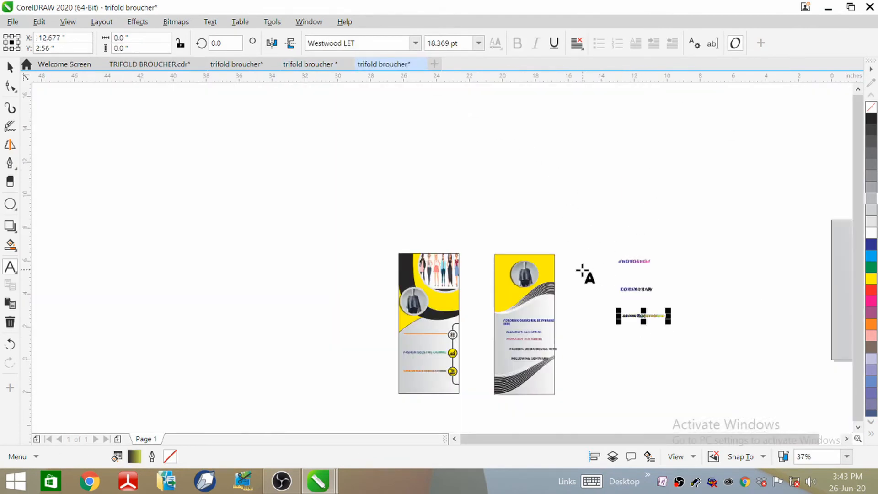
Move the "FOLLOWING CLASSES WILL BE AVAILABLE HERE" heading up and left so it fits within the second panel.
scroll(506, 218, up, 2)
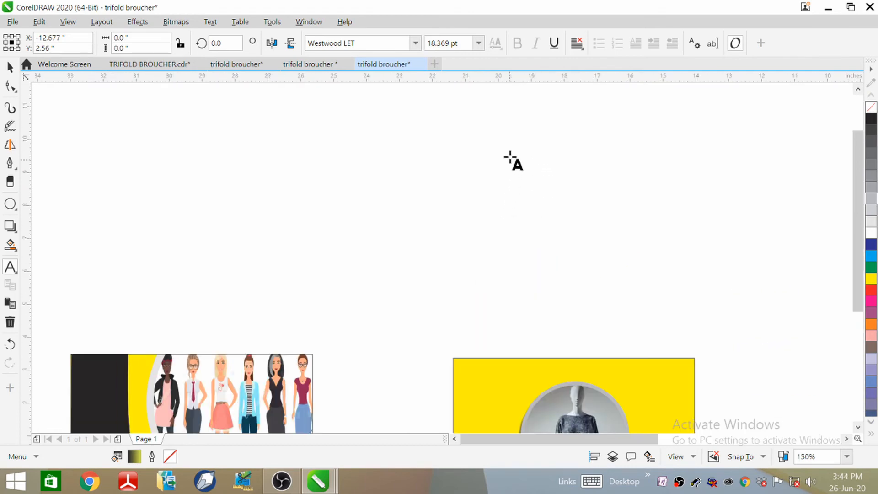
scroll(509, 154, down, 3)
scroll(530, 211, up, 2)
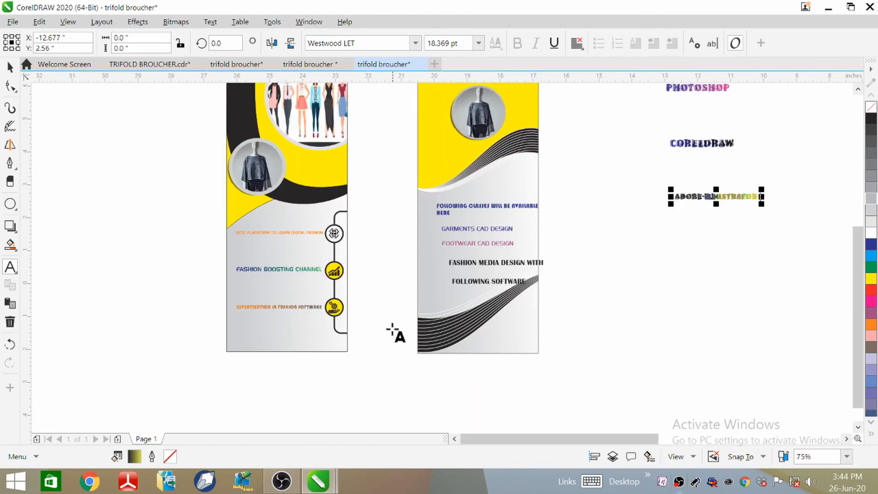
click(11, 86)
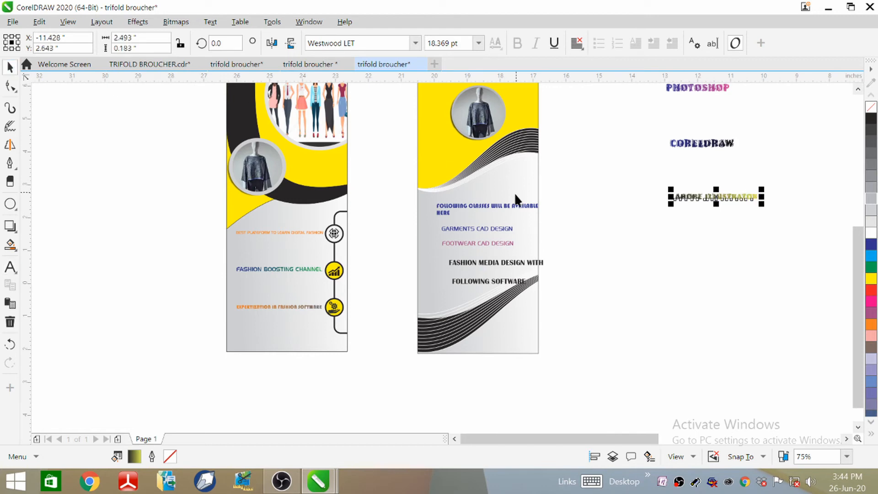
scroll(475, 215, up, 3)
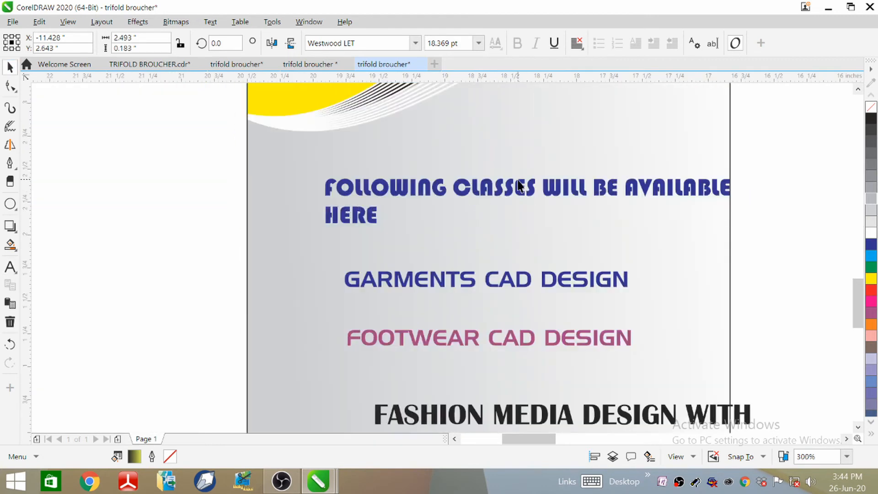
click(519, 185)
drag(528, 196, 496, 162)
Move the "GARMENTS CAD DESIGN" and "FOOTWEAR CAD DESIGN" lines up so they stack closely beneath the heading.
click(496, 288)
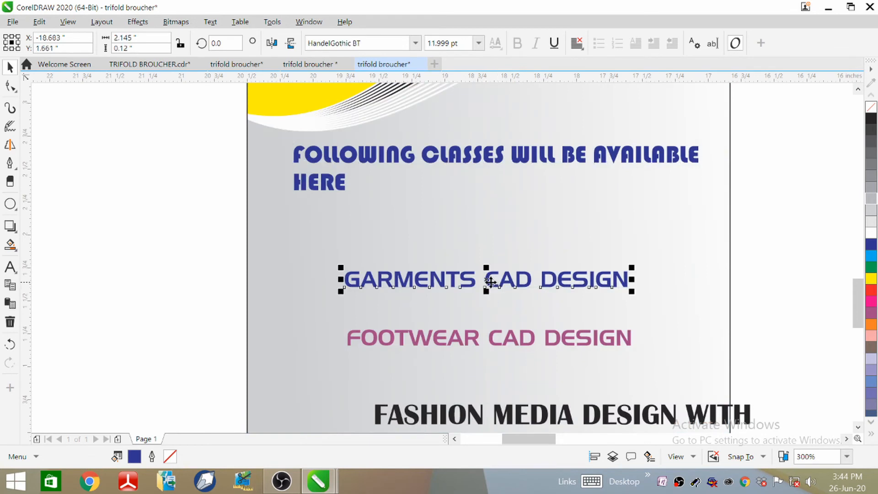
drag(490, 282, 477, 214)
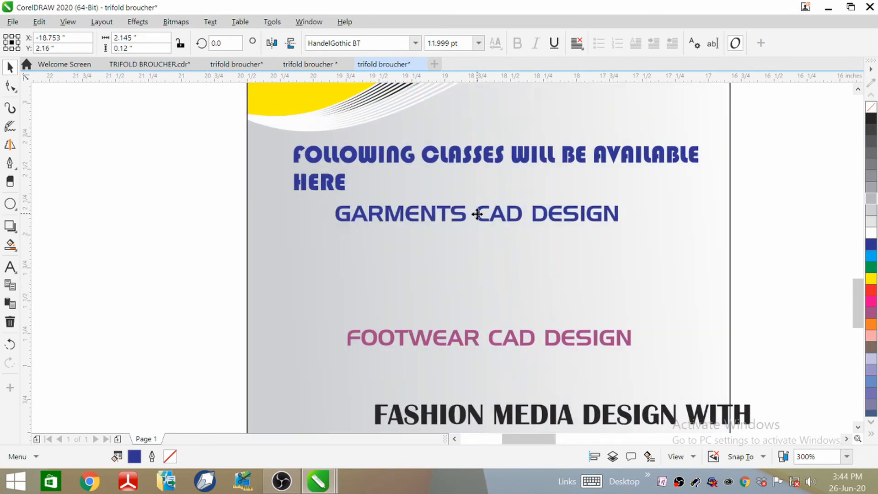
click(487, 339)
click(489, 338)
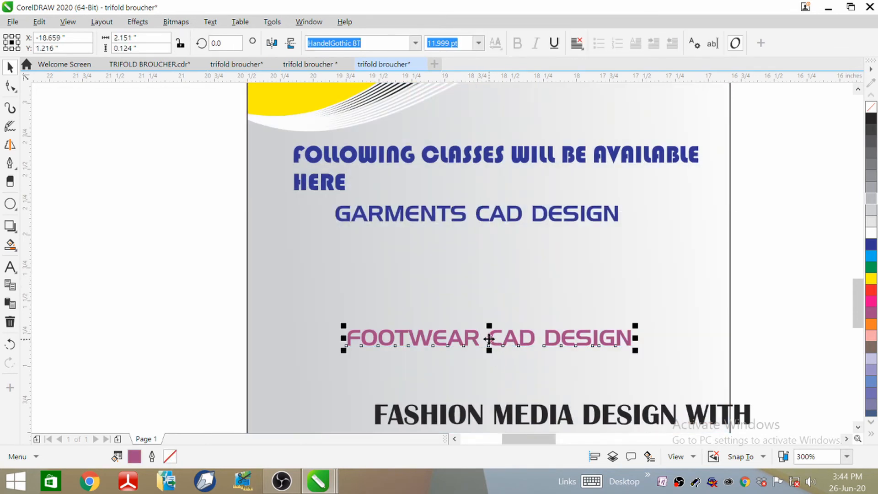
drag(489, 338, 477, 243)
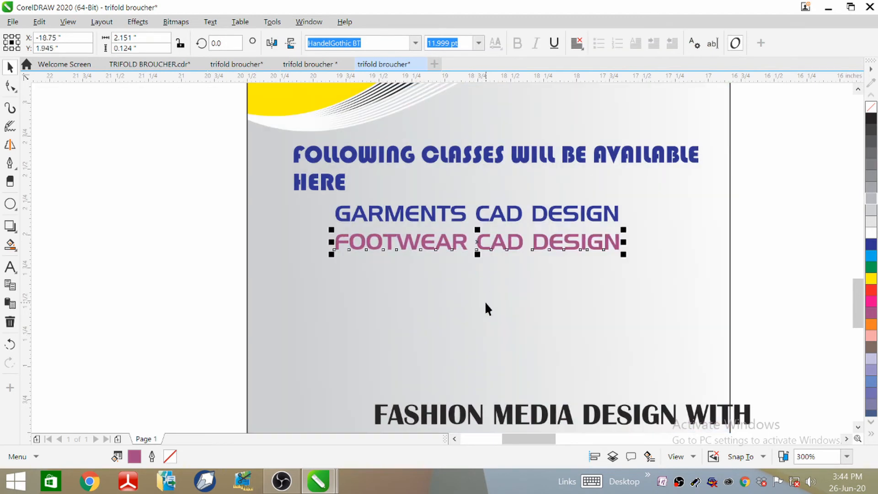
Move "FASHION MEDIA DESIGN WITH" and "FOLLOWING SOFTWARE" up and left, stacking them closely below the footwear line inside the panel.
scroll(479, 242, down, 2)
click(497, 340)
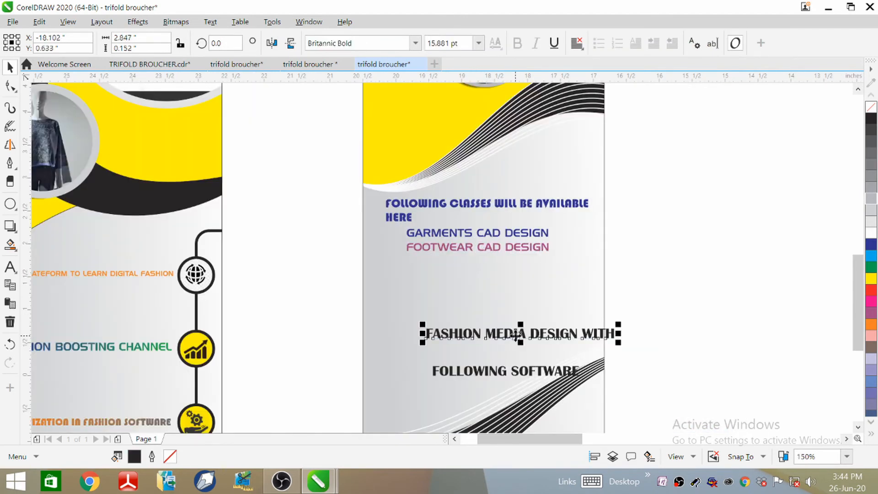
drag(515, 335, 471, 279)
click(505, 376)
drag(504, 376, 456, 299)
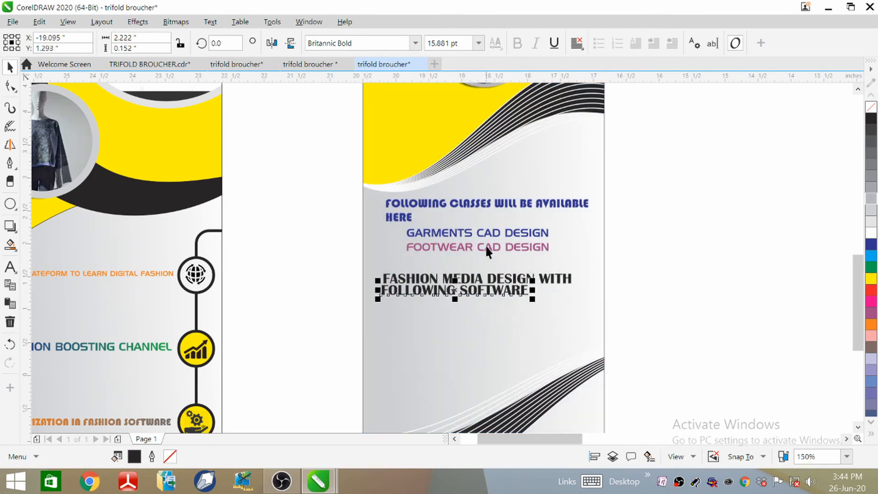
Move the "PHOTOSHOP" and "CORELDRAW" texts onto the second panel, stacked beneath "FOLLOWING SOFTWARE".
scroll(485, 245, down, 2)
drag(704, 104, 475, 268)
click(725, 164)
drag(725, 163, 482, 279)
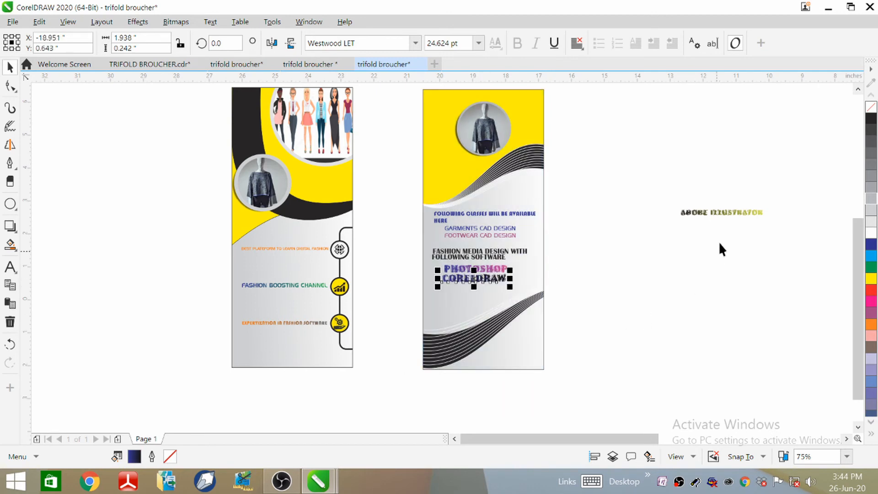
click(715, 211)
drag(721, 222, 521, 368)
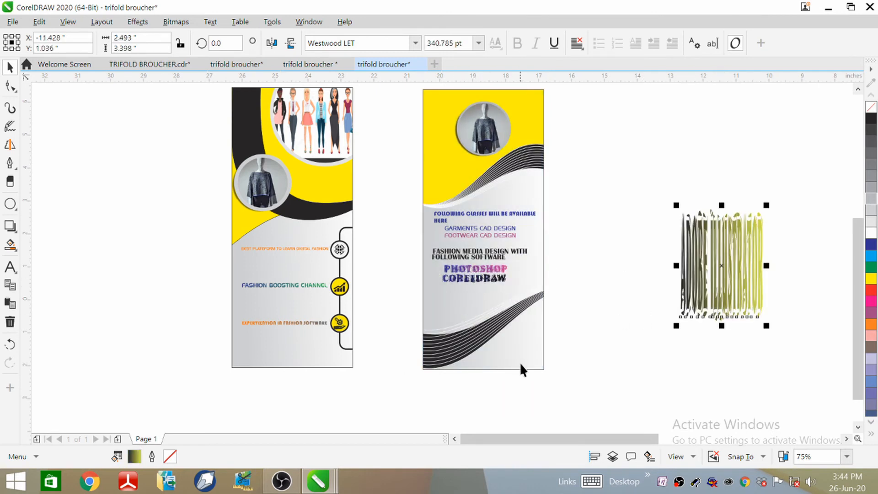
key(ctrl+z)
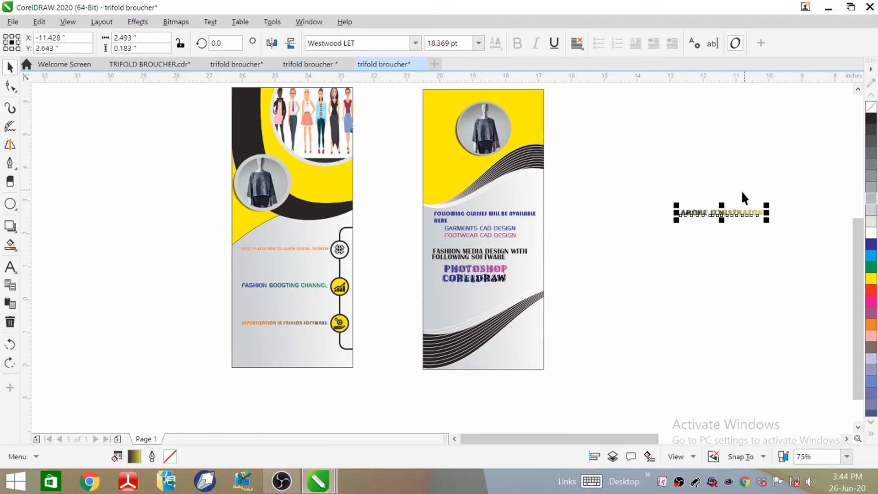
Move the "ADOBE ILLUSTRATOR" text onto the second panel below "CORELDRAW" and nudge it left, clear of the striped wave.
drag(721, 215, 484, 290)
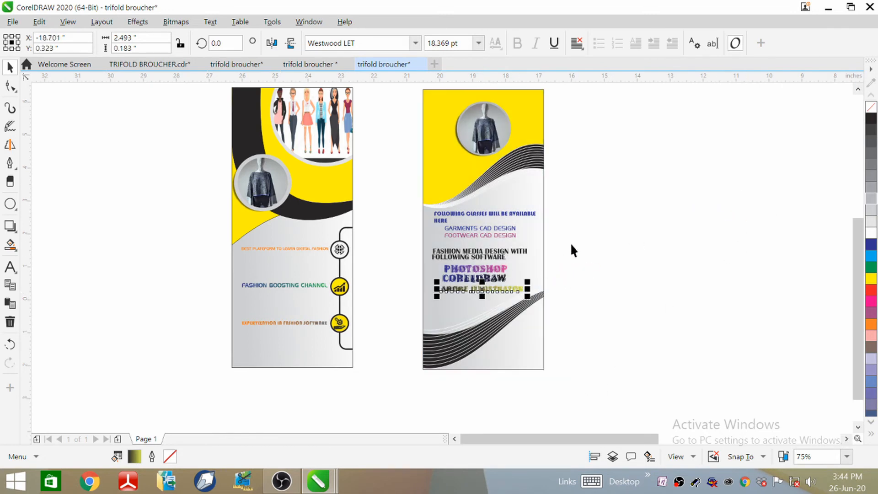
scroll(547, 253, up, 4)
scroll(564, 86, down, 2)
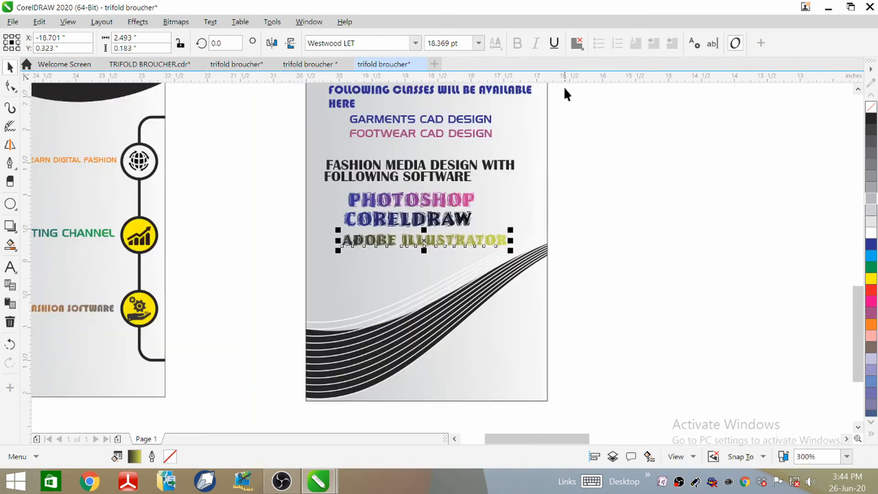
scroll(386, 256, up, 2)
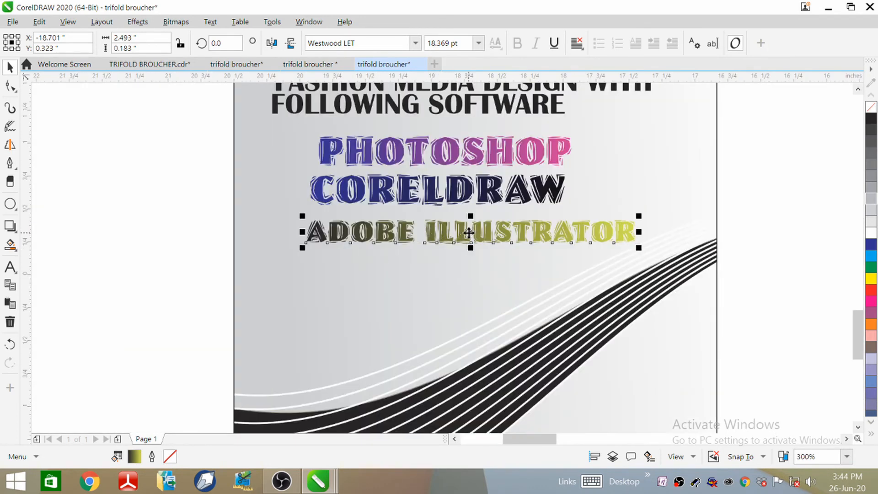
drag(469, 233, 447, 236)
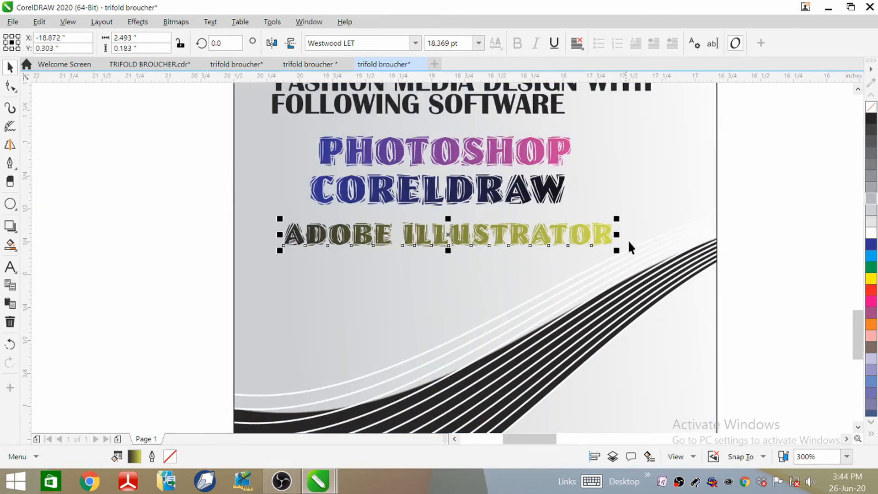
Examine the second panel's class and software text for spacing and alignment above the lower striped wave.
click(743, 168)
scroll(404, 247, down, 3)
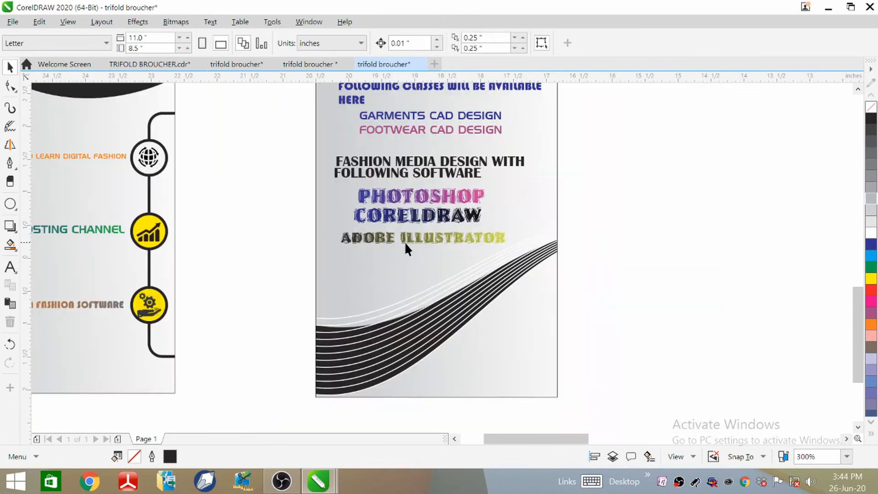
scroll(402, 238, down, 3)
scroll(394, 216, up, 2)
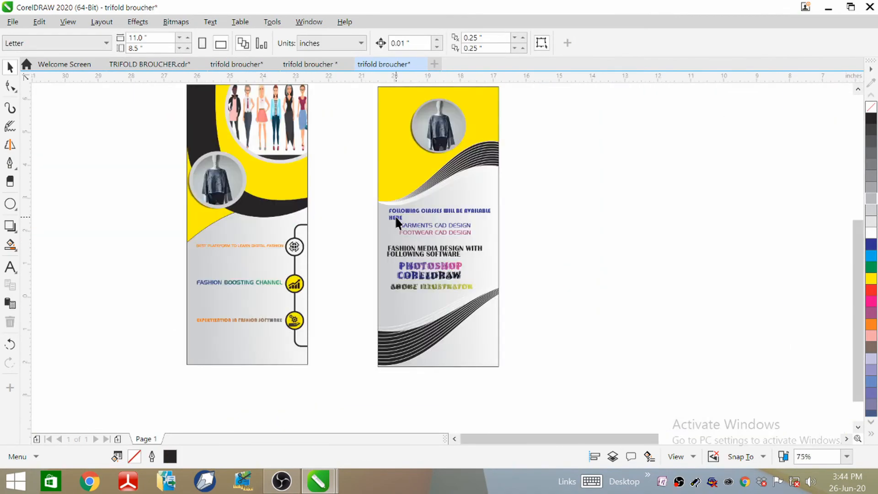
scroll(395, 213, up, 3)
scroll(396, 204, down, 1)
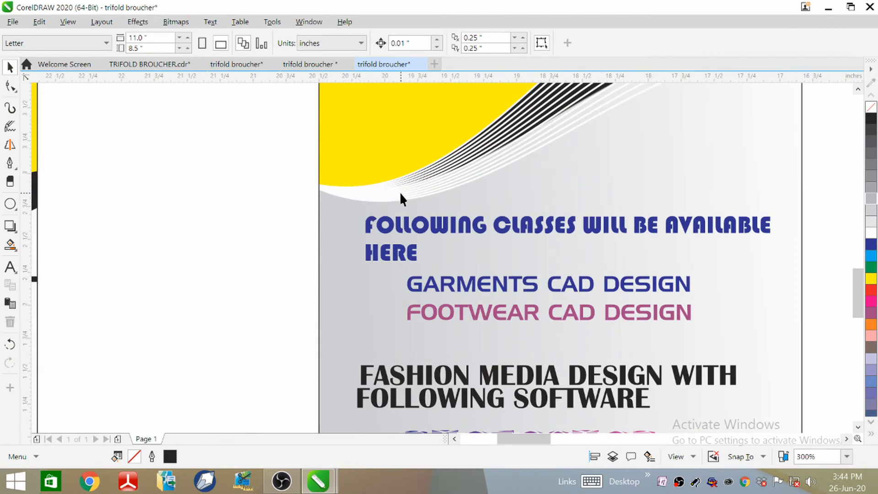
scroll(399, 191, down, 2)
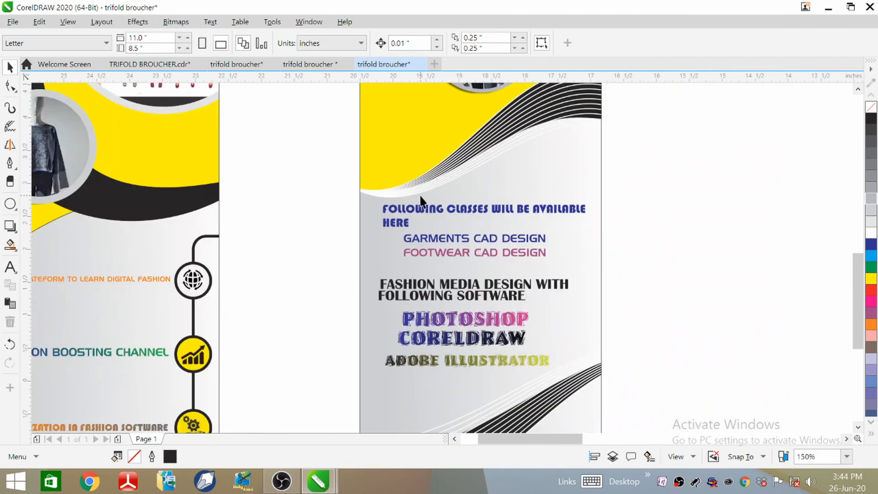
scroll(436, 204, down, 2)
scroll(428, 273, up, 1)
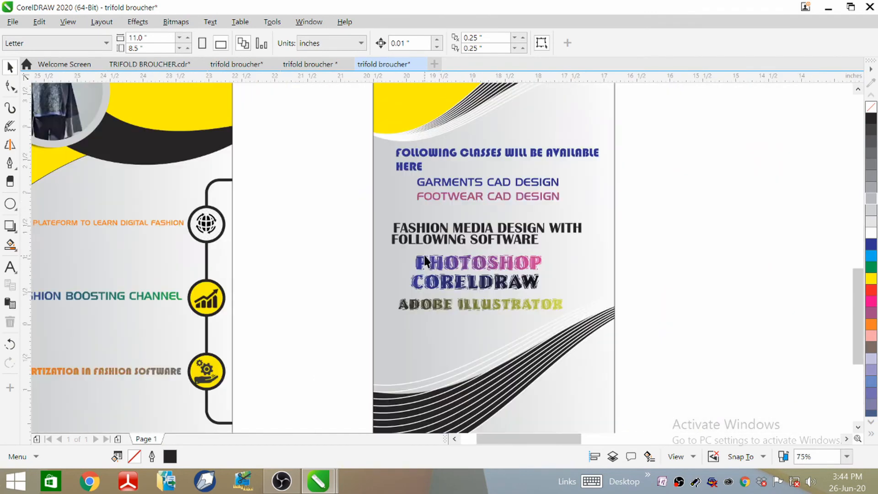
click(436, 240)
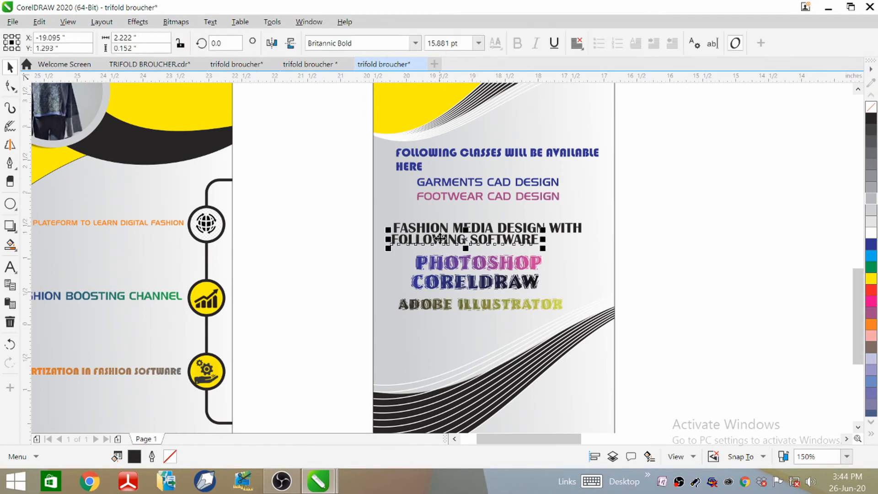
drag(443, 234, 444, 228)
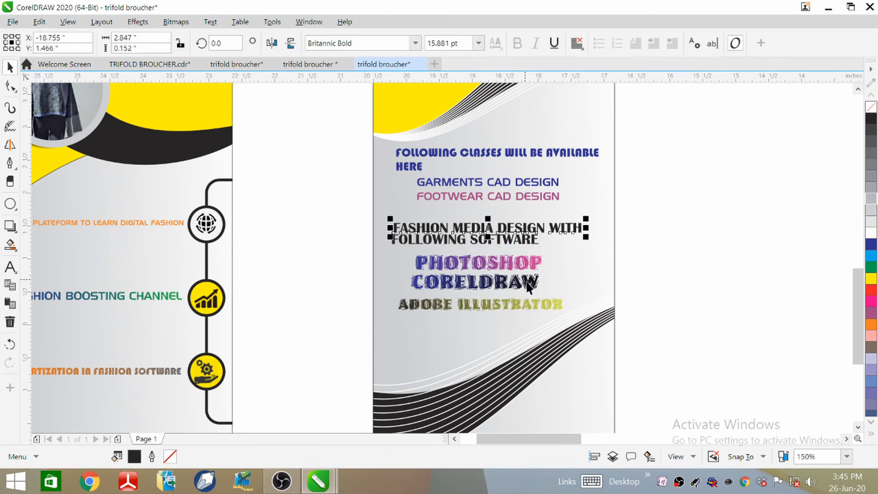
Recolor the "FOOTWEAR CAD DESIGN" text on the second panel to bright pink.
click(471, 194)
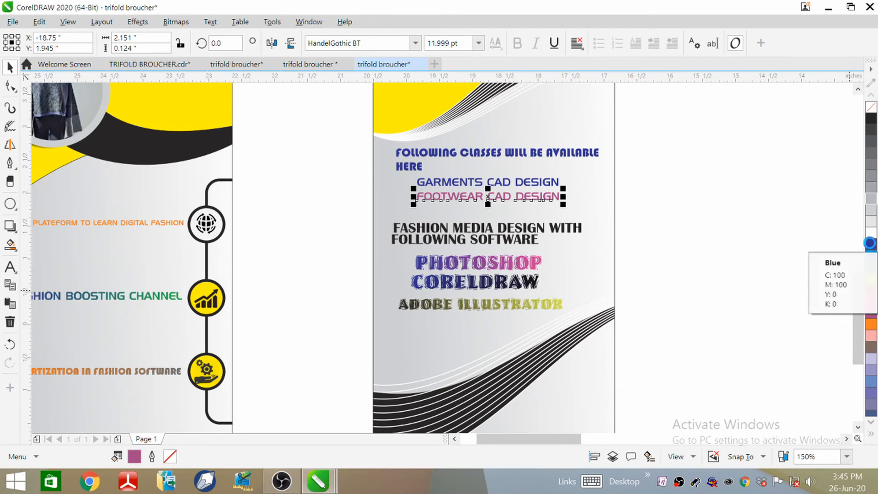
click(871, 247)
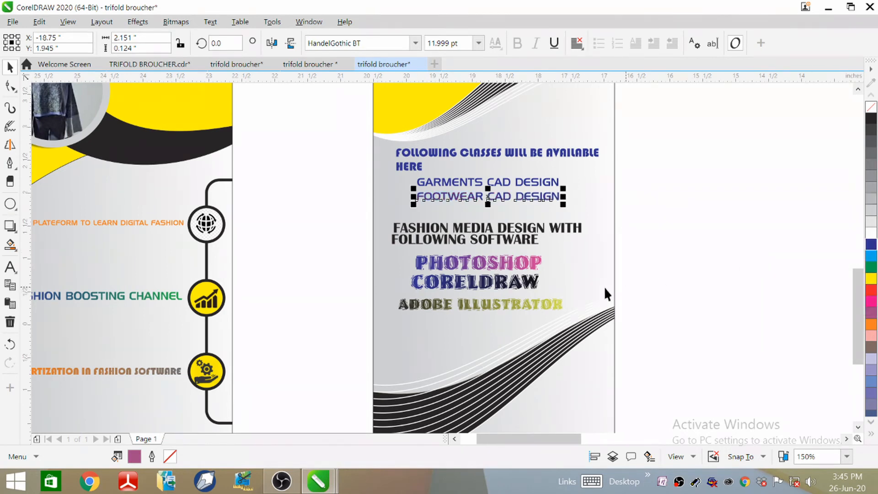
click(871, 301)
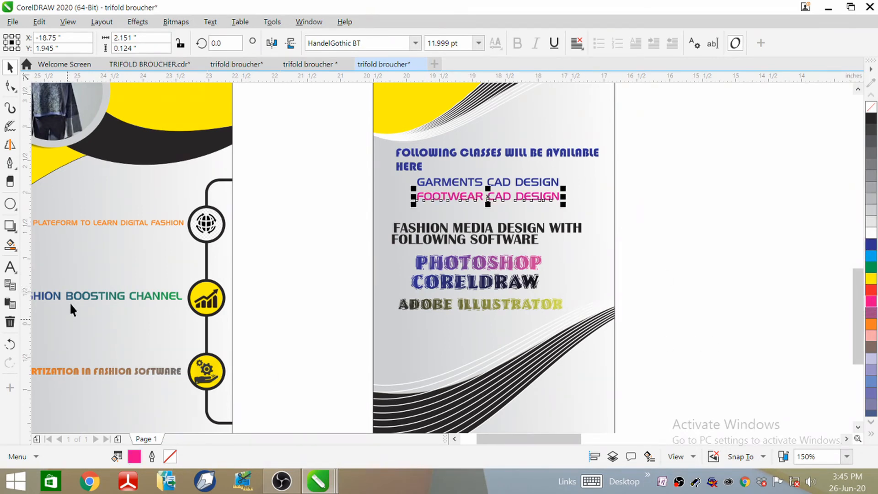
click(9, 245)
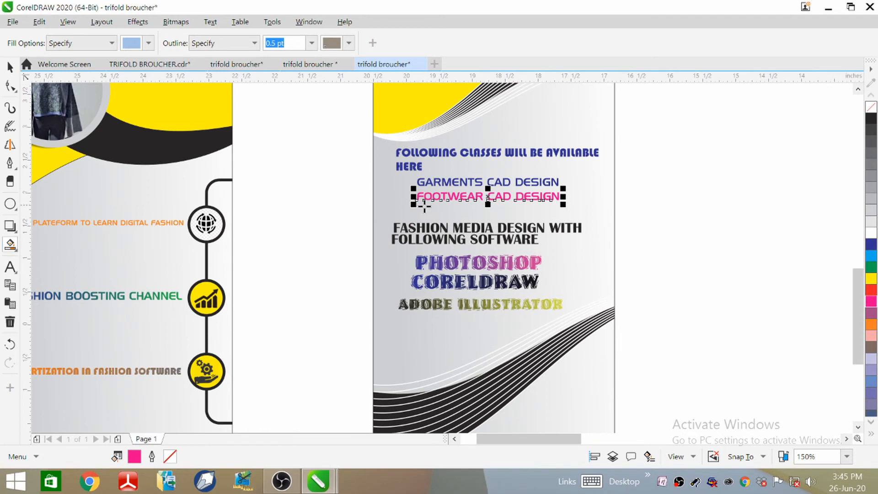
scroll(424, 207, up, 4)
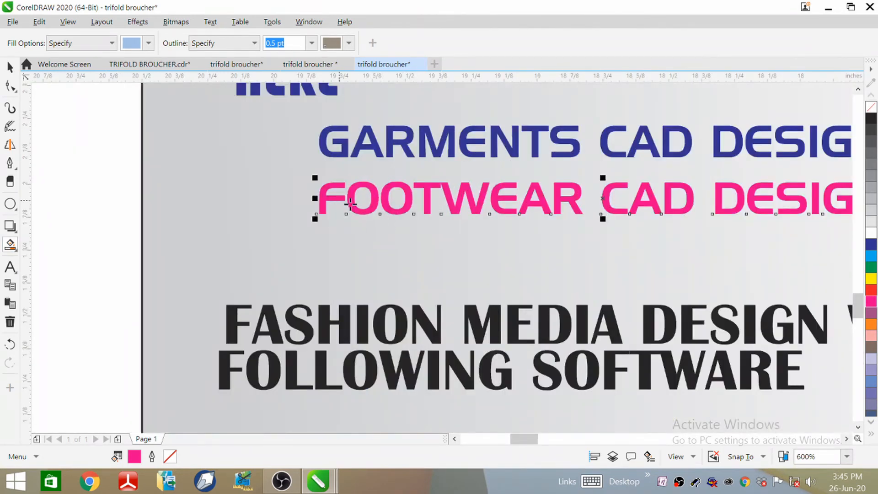
key(Escape)
scroll(366, 198, down, 2)
scroll(357, 137, down, 2)
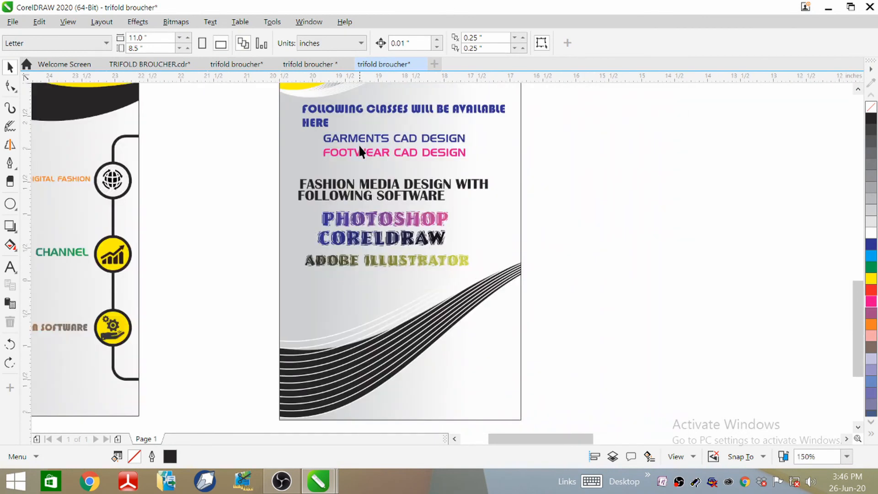
Select every object of the second panel, including its photo, waves and text, and group them together.
scroll(347, 309, down, 4)
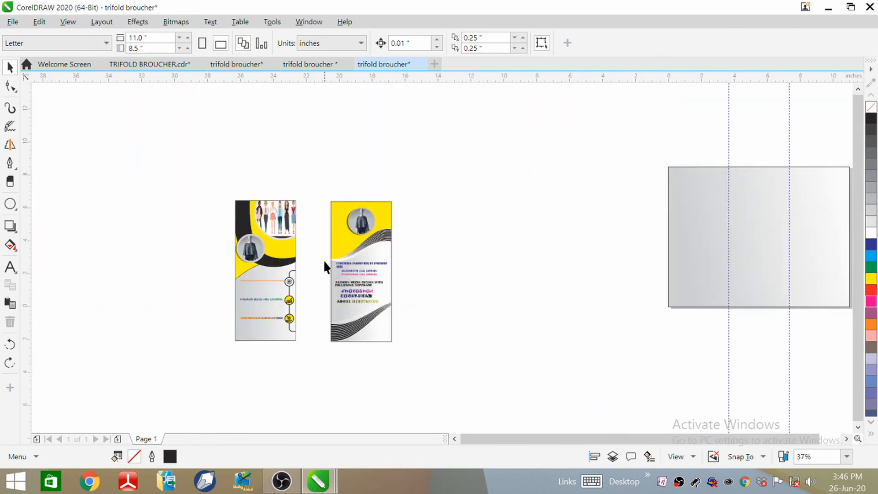
scroll(323, 260, up, 2)
scroll(366, 143, up, 2)
scroll(362, 136, down, 2)
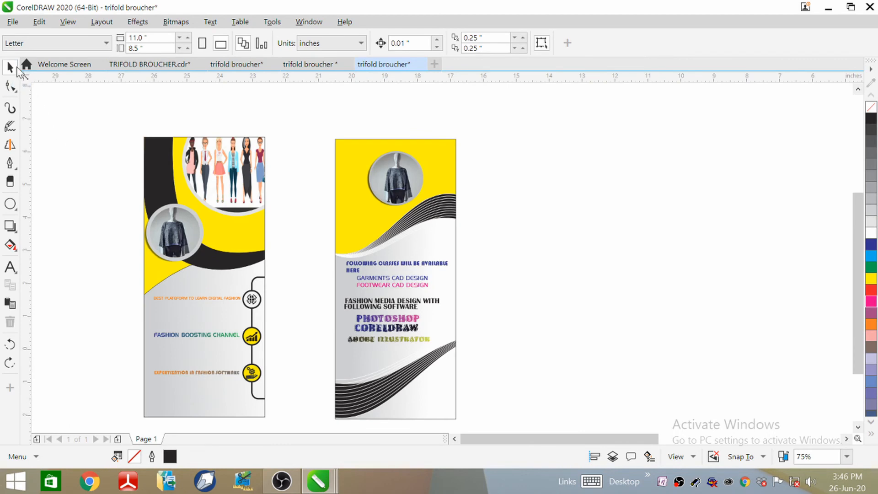
scroll(356, 234, down, 1)
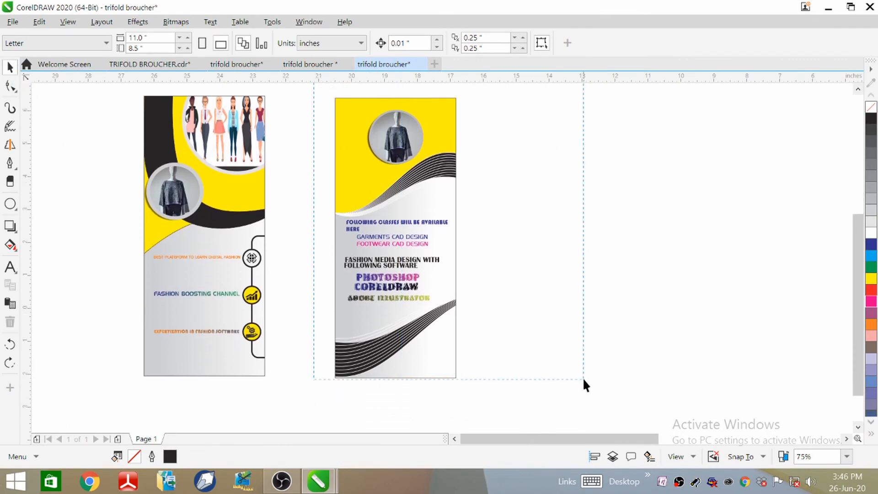
click(412, 292)
right_click(407, 165)
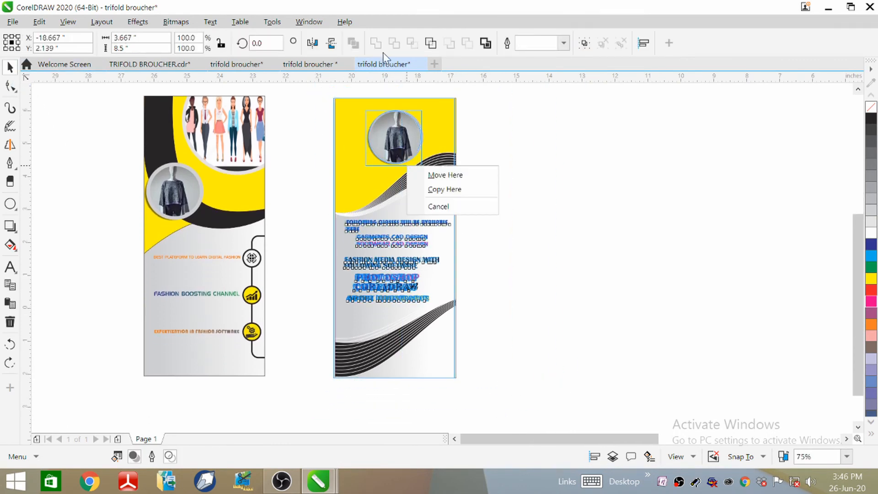
key(Escape)
click(314, 107)
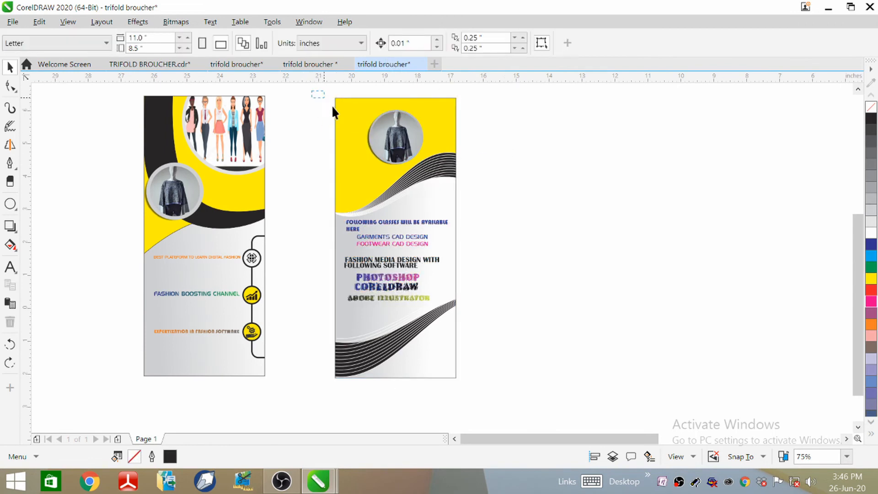
drag(493, 392, 493, 393)
right_click(412, 359)
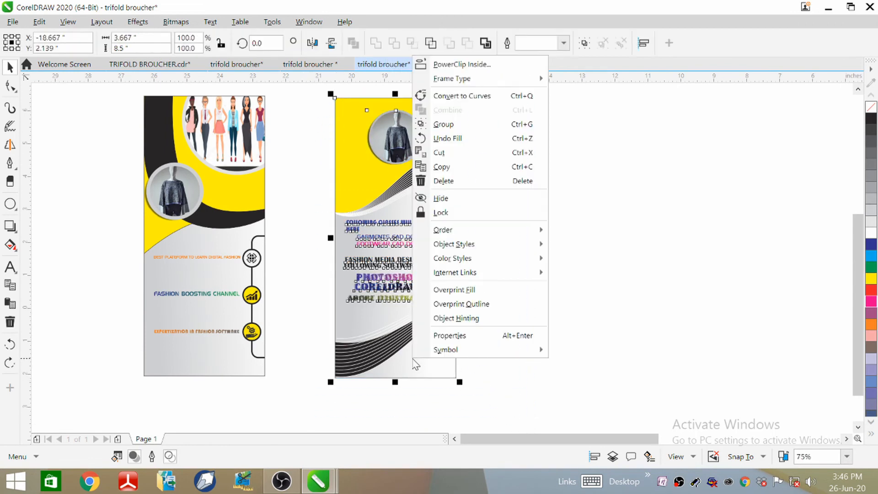
click(533, 196)
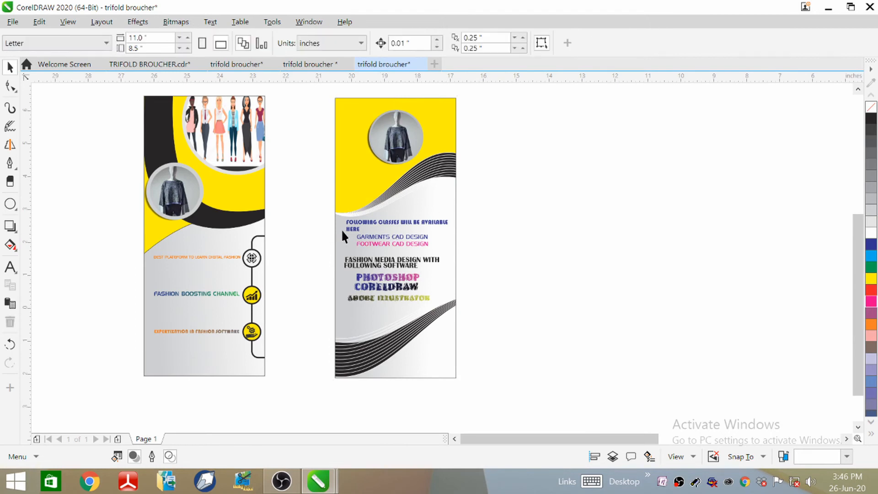
scroll(350, 218, down, 3)
scroll(424, 219, up, 4)
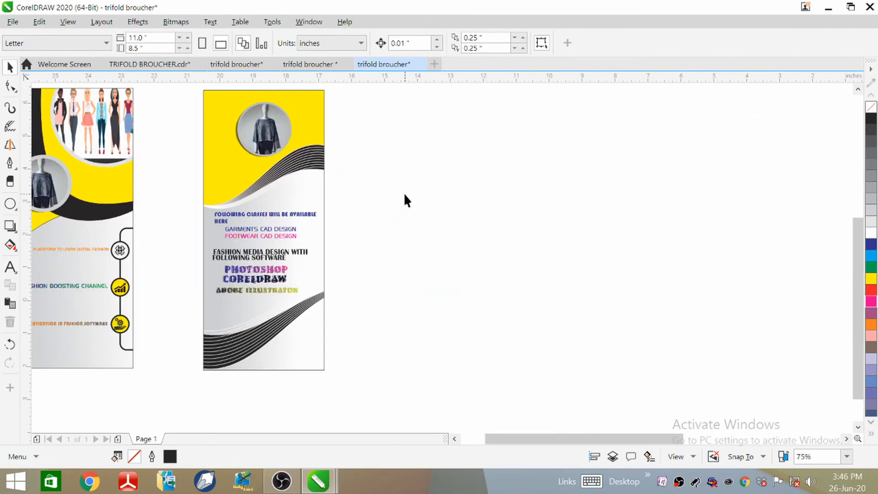
scroll(404, 200, down, 2)
scroll(226, 297, down, 2)
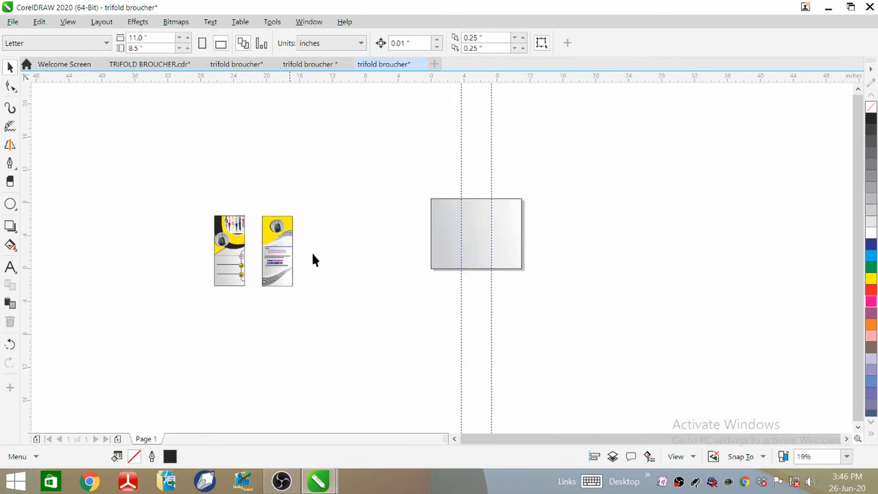
click(476, 241)
drag(476, 241, 705, 241)
key(z)
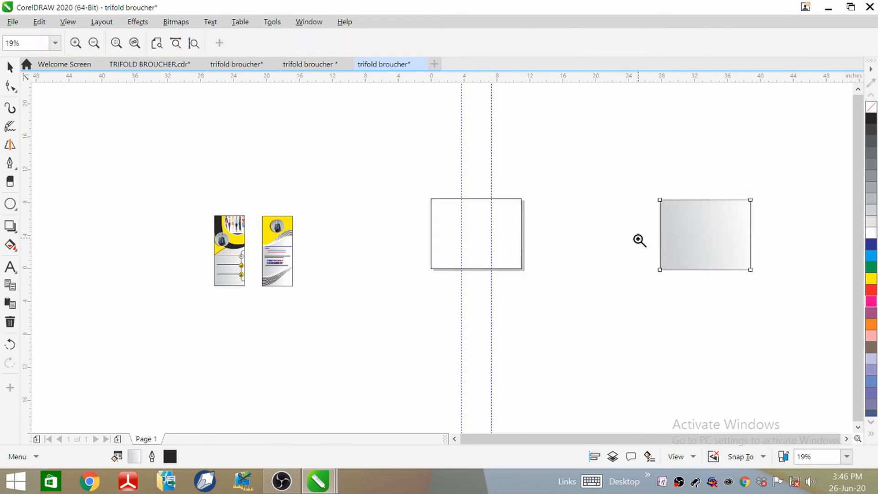
key(ctrl+z)
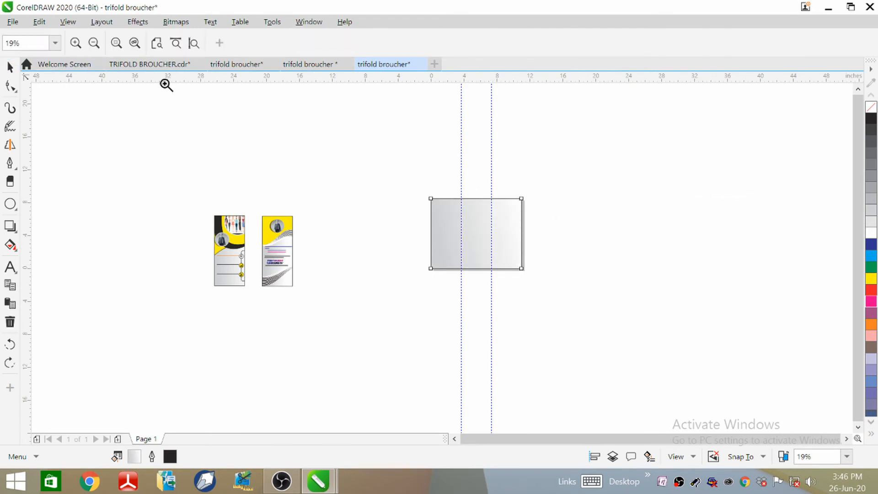
Try a 3.667-inch-wide duplicate of the gradient page background as a blank third panel beside the second panel.
click(9, 68)
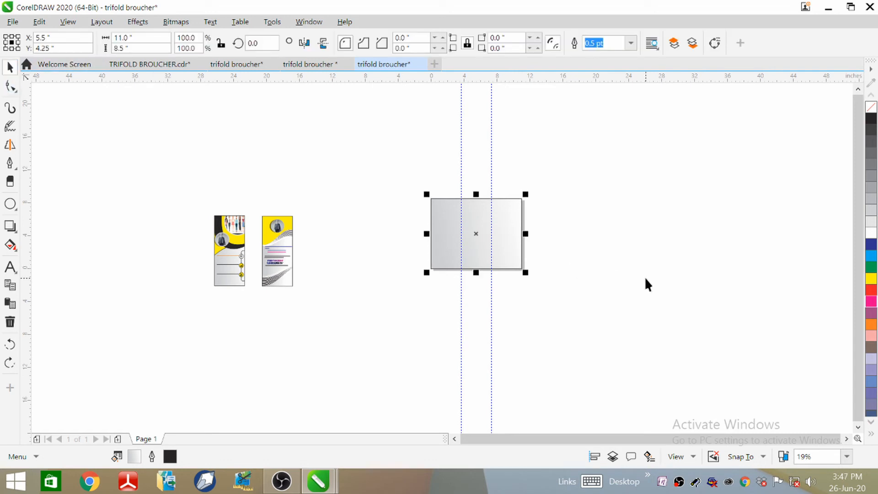
key(plus)
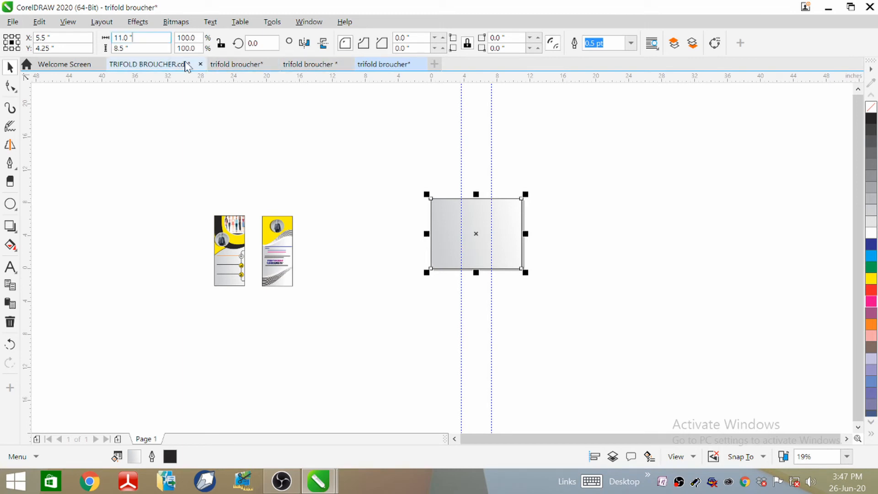
key(Return)
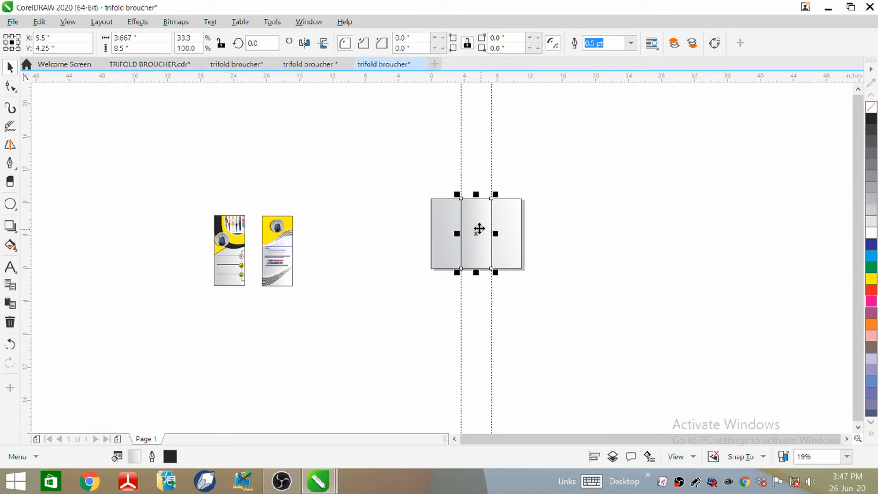
drag(478, 229, 329, 252)
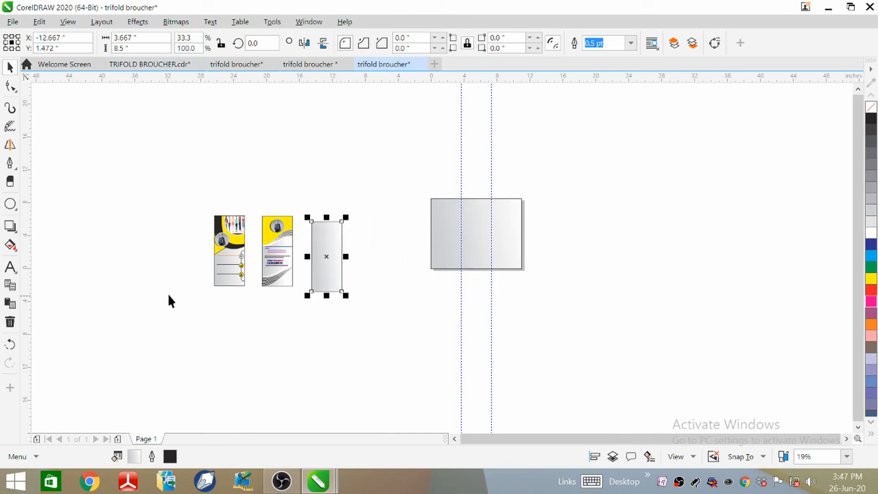
scroll(197, 302, up, 6)
scroll(173, 320, down, 4)
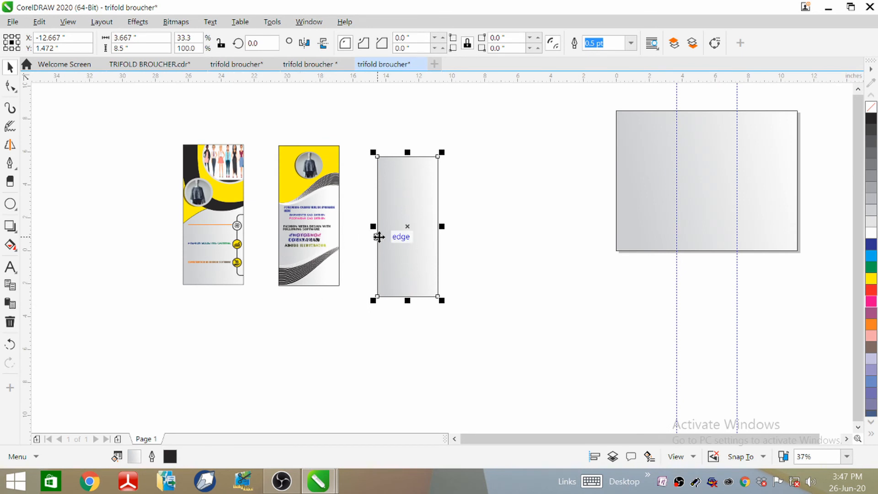
right_click(404, 234)
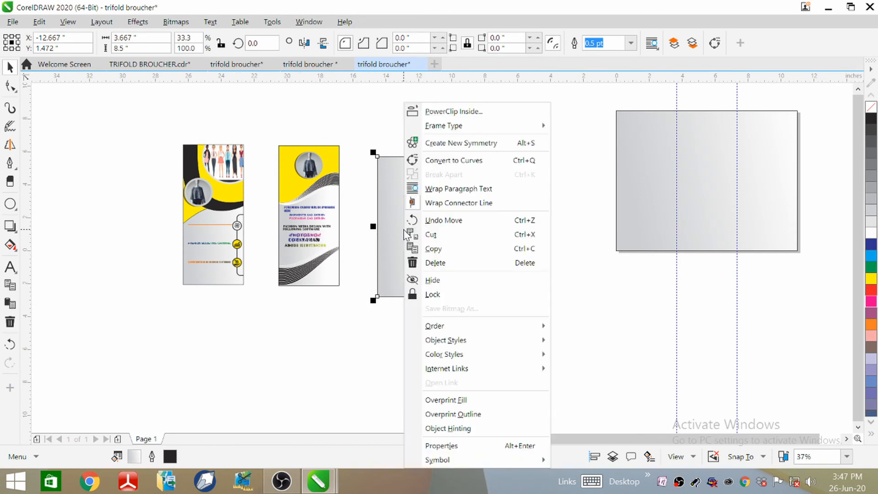
click(441, 263)
Duplicate the grouped second panel and position the copy to its right as the base for the third panel.
click(319, 210)
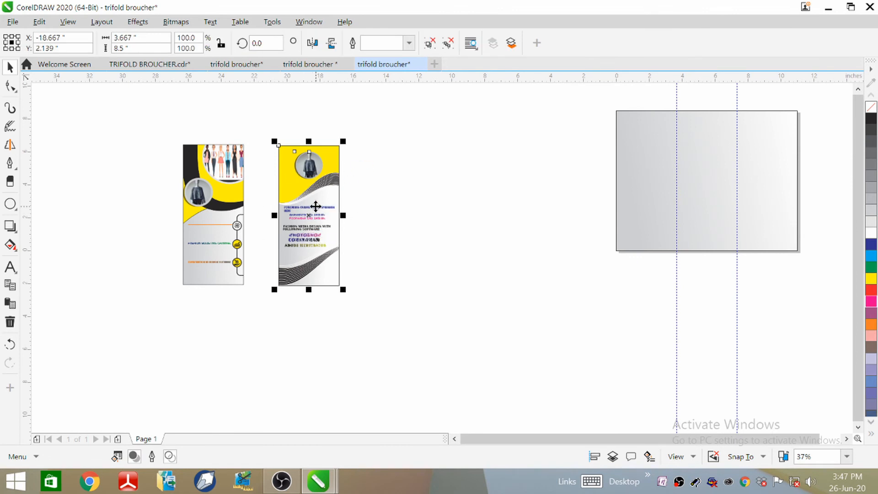
drag(309, 209, 433, 199)
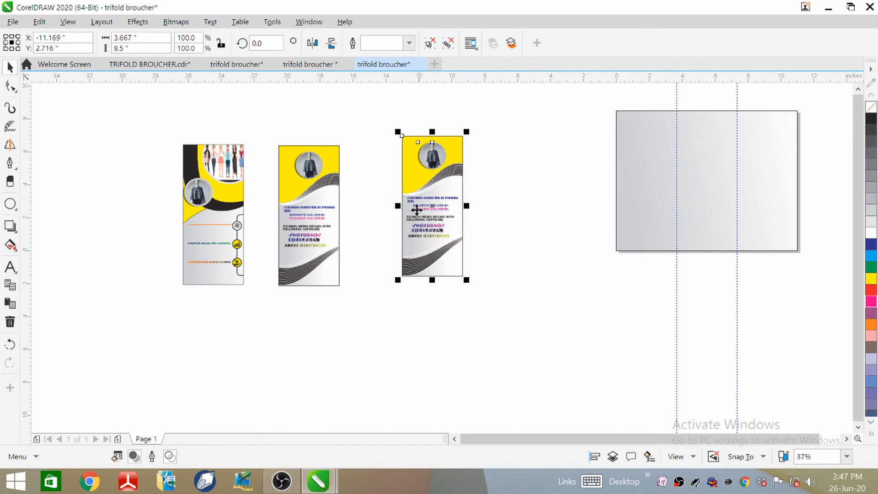
scroll(426, 172, up, 2)
scroll(426, 172, up, 2)
scroll(426, 173, down, 1)
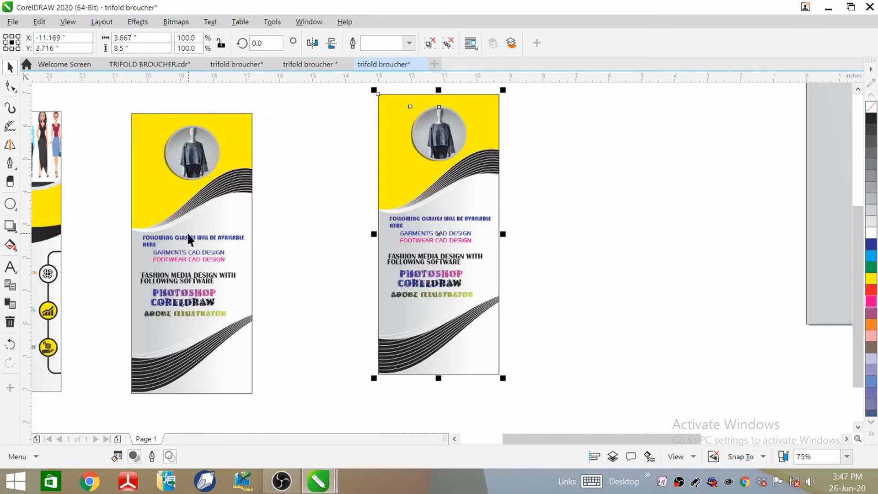
click(553, 201)
click(414, 182)
drag(433, 177, 408, 211)
Reposition the third panel's copy beside the second panel, ungroup it and delete its circular mannequin photo.
click(411, 178)
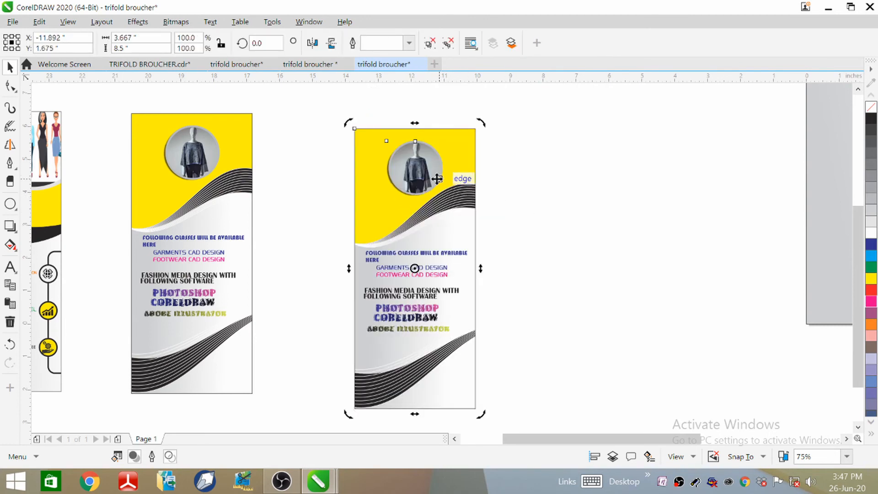
right_click(431, 180)
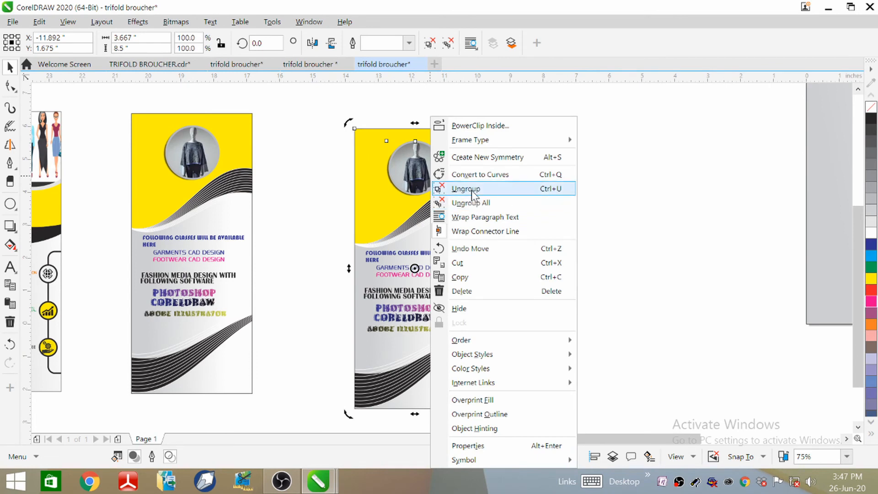
click(473, 188)
click(538, 163)
click(401, 170)
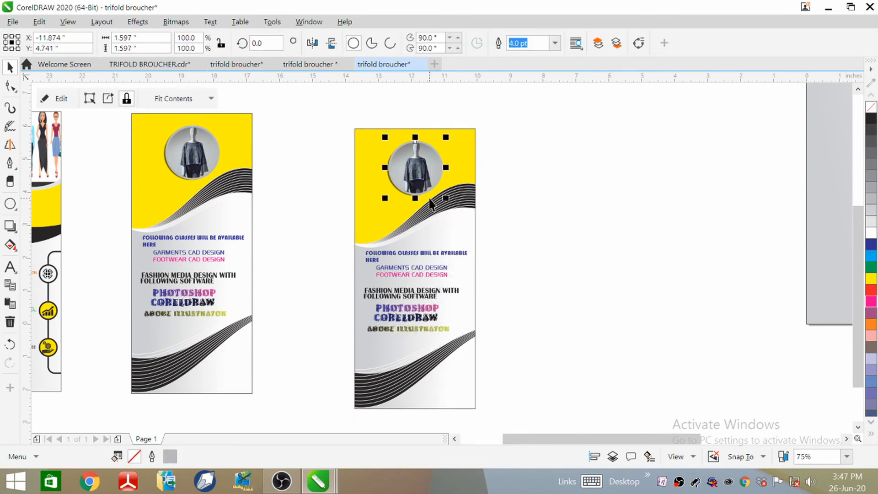
key(Delete)
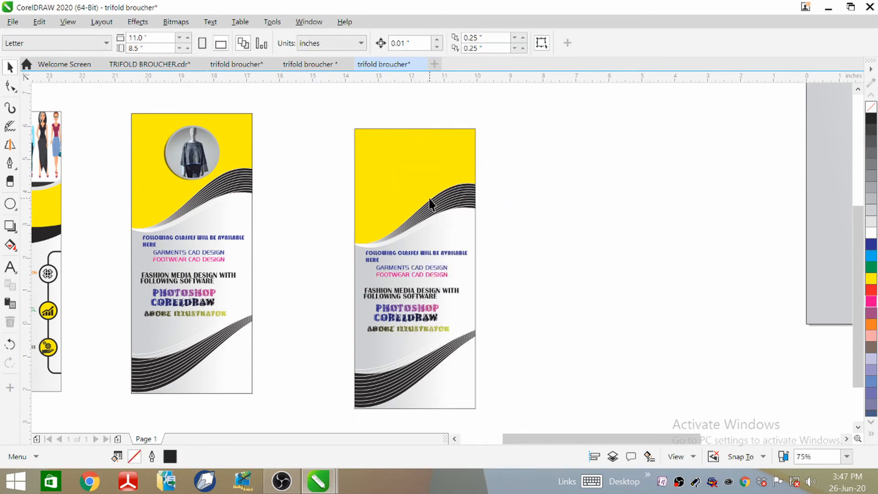
Delete the "FOLLOWING CLASSES WILL BE AVAILABLE HERE" heading and the garments and footwear CAD design lines from the third panel.
click(413, 252)
key(Delete)
click(415, 269)
key(Delete)
click(419, 273)
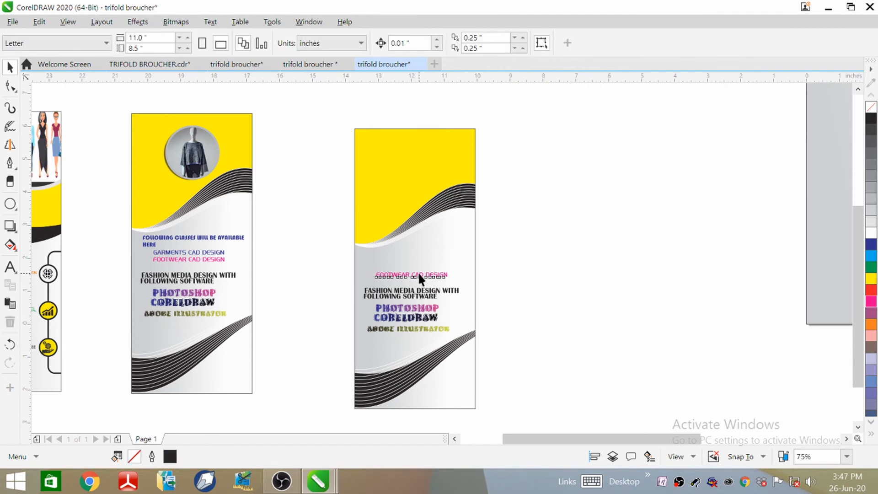
key(Delete)
Delete both lines of the "FASHION MEDIA DESIGN WITH FOLLOWING SOFTWARE" heading from the third panel.
click(419, 291)
key(Delete)
click(425, 310)
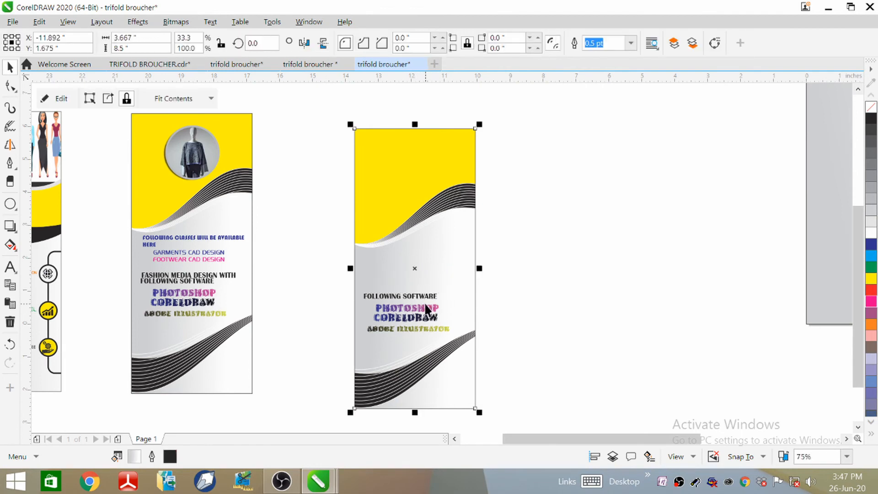
click(491, 286)
click(409, 295)
key(Delete)
Delete the PHOTOSHOP, CORELDRAW and ADOBE ILLUSTRATOR texts from the third panel.
click(413, 304)
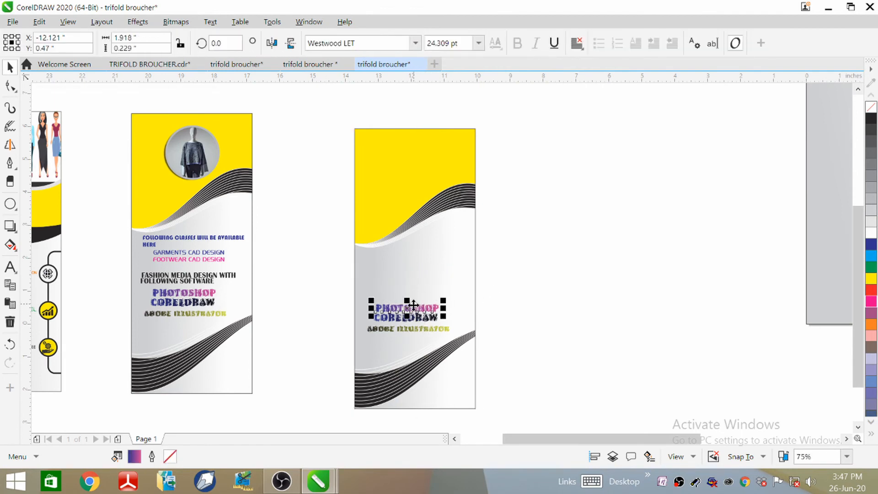
key(Delete)
click(413, 315)
key(Delete)
click(418, 327)
key(Delete)
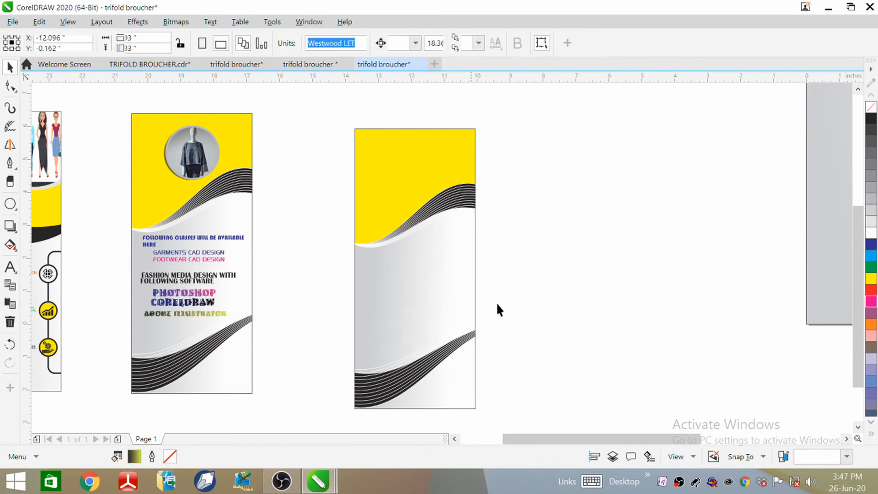
Copy the two-line "DIGITAL FASHION DESIGN ZONE" title text from the third panel of the finished reference brochure document.
click(309, 70)
scroll(369, 163, down, 3)
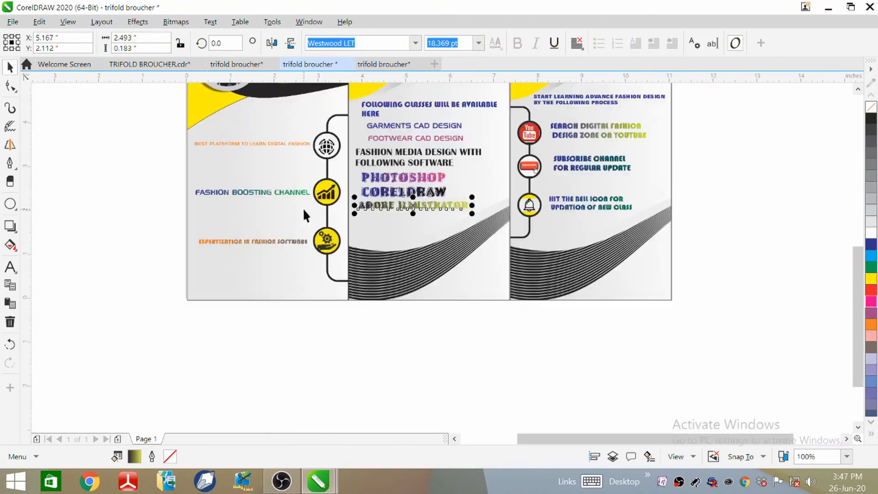
scroll(286, 269, down, 2)
scroll(349, 183, up, 3)
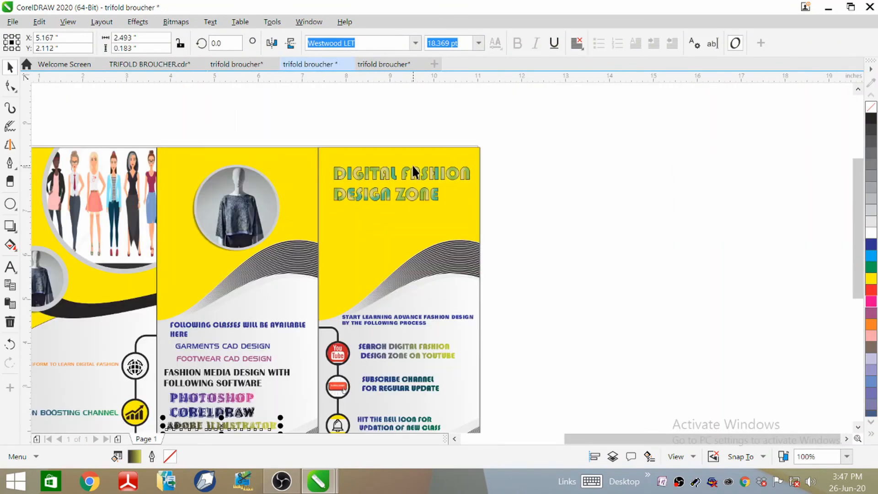
scroll(386, 181, up, 2)
scroll(387, 187, up, 1)
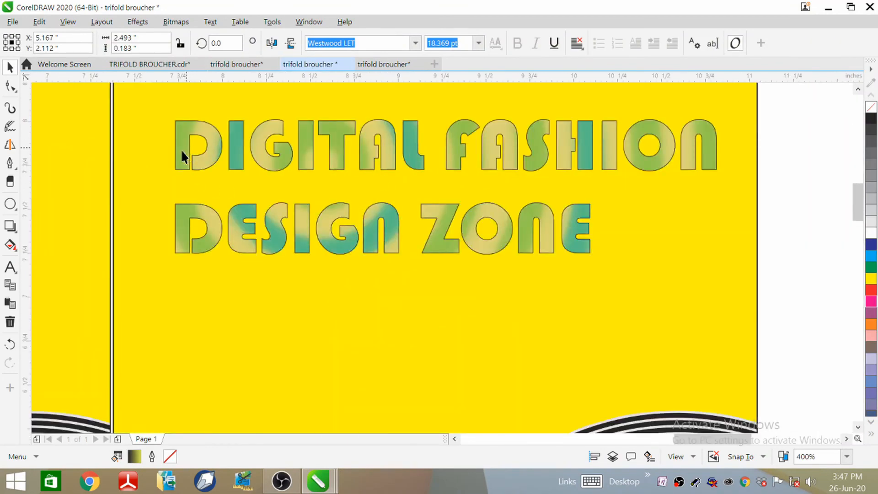
click(6, 274)
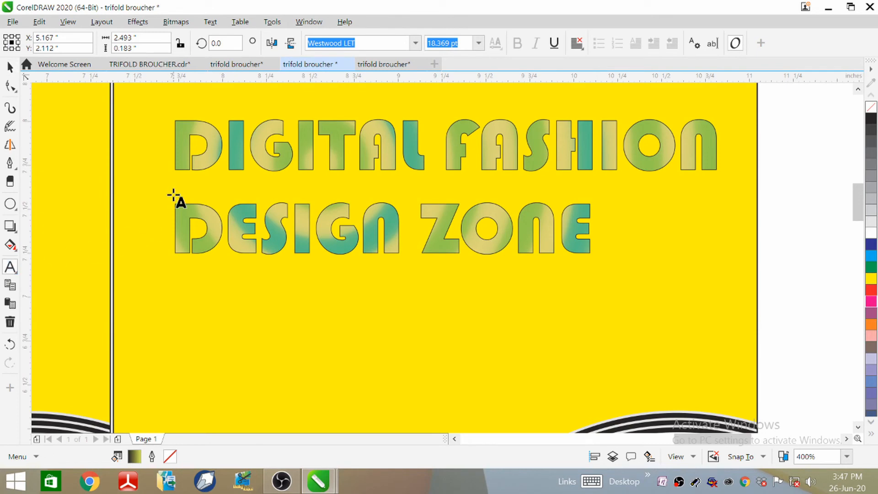
click(180, 157)
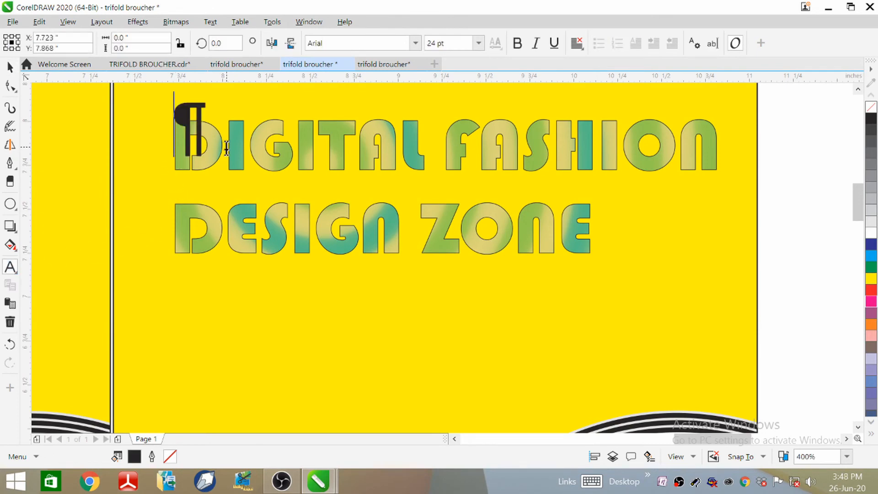
click(249, 147)
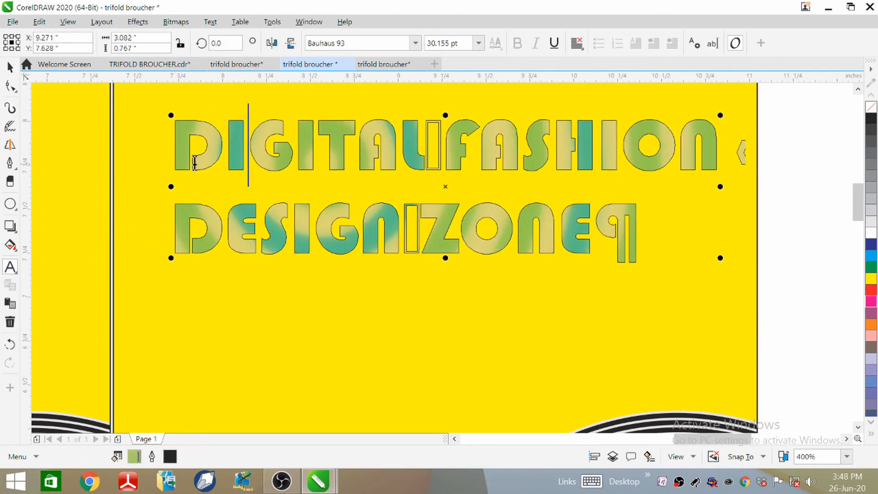
drag(177, 144, 671, 267)
right_click(446, 171)
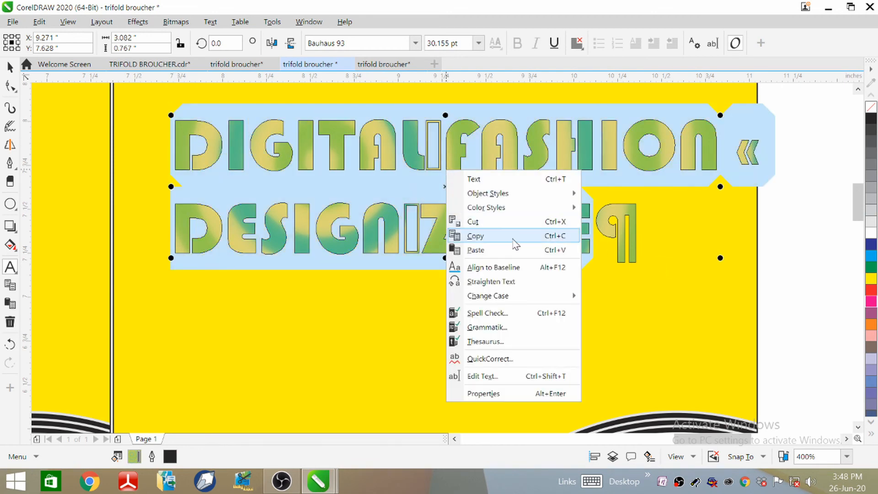
click(490, 237)
Paste the "DIGITAL FASHION DESIGN ZONE" title into the working brochure and position it within the third panel's yellow area.
click(383, 64)
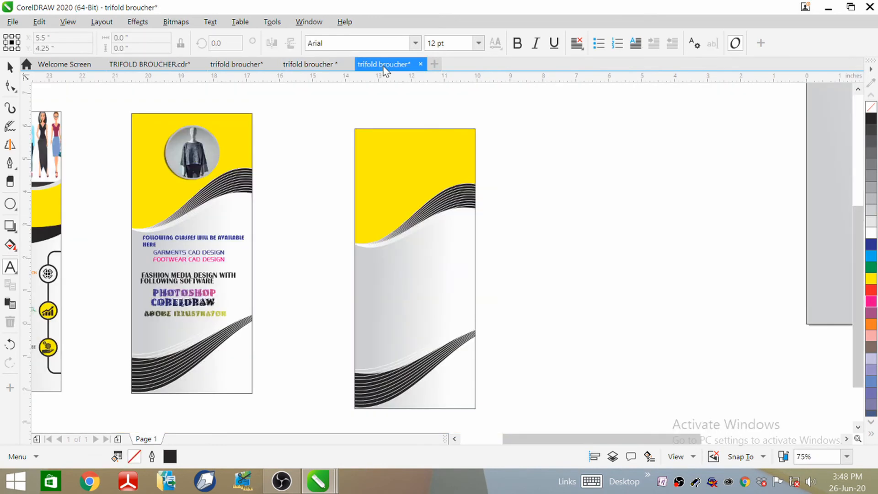
click(399, 155)
right_click(393, 154)
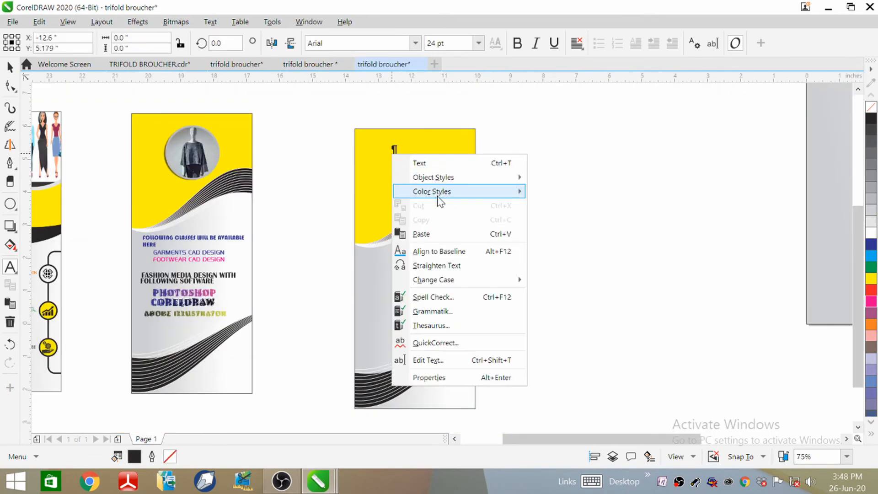
click(421, 234)
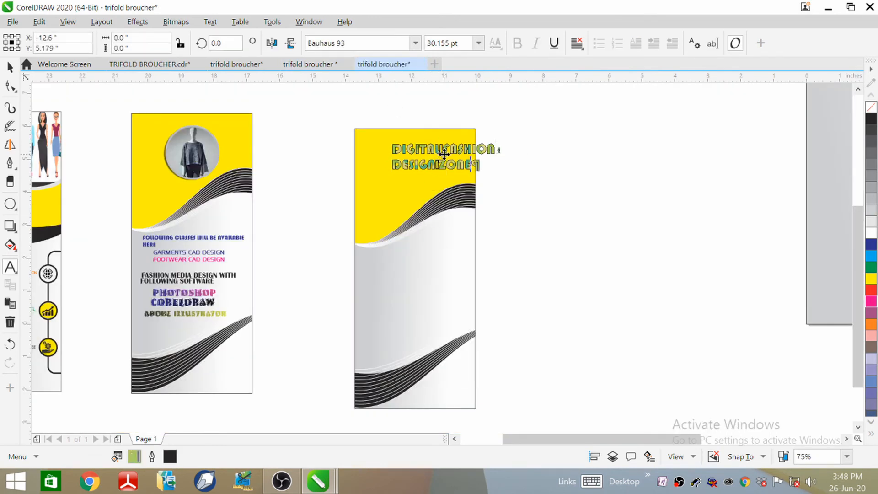
drag(421, 155, 416, 155)
click(510, 183)
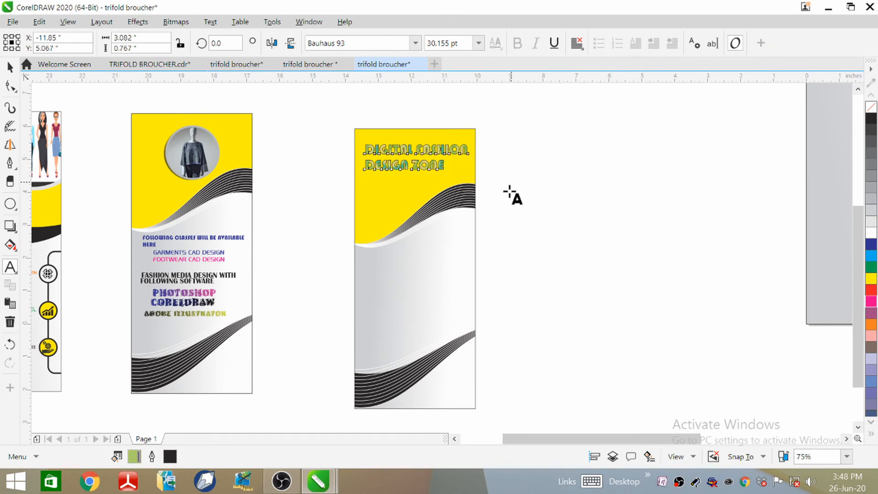
Following the reference brochure, draw a narrow upright rectangle about 0.53 by 3.11 inches straddling the third panel's left edge, below the yellow area.
click(310, 64)
scroll(404, 145, down, 3)
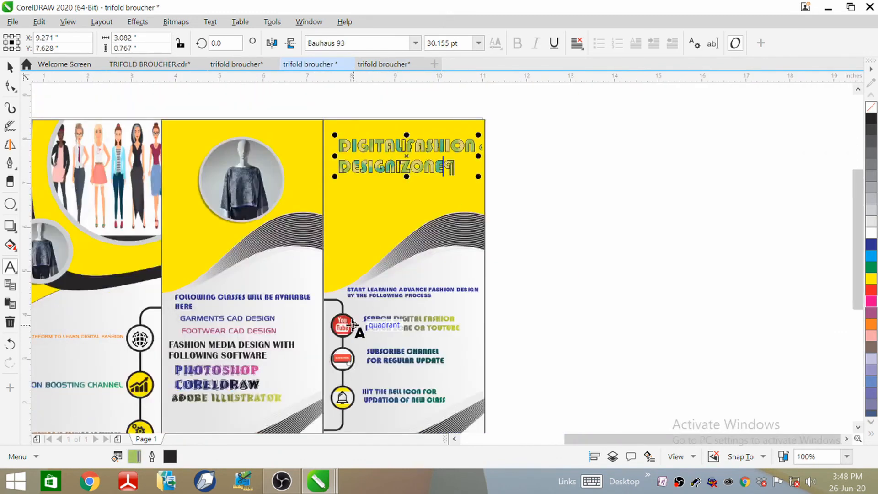
scroll(371, 245, down, 2)
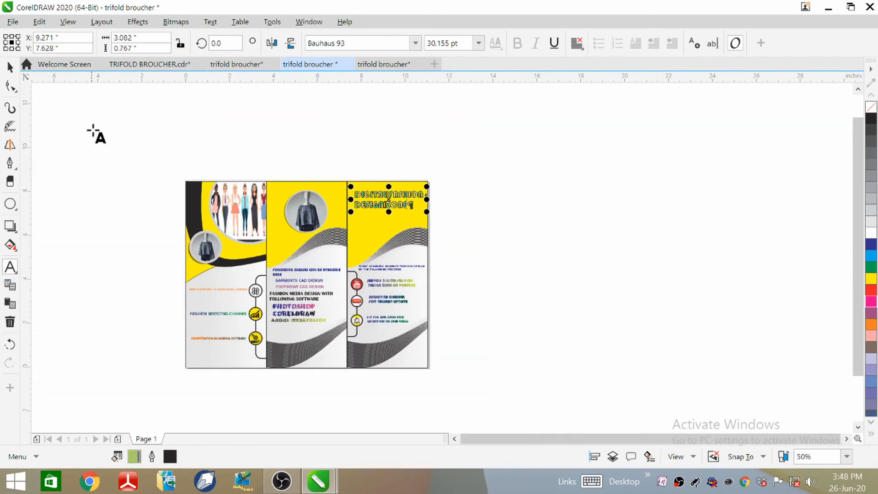
click(392, 68)
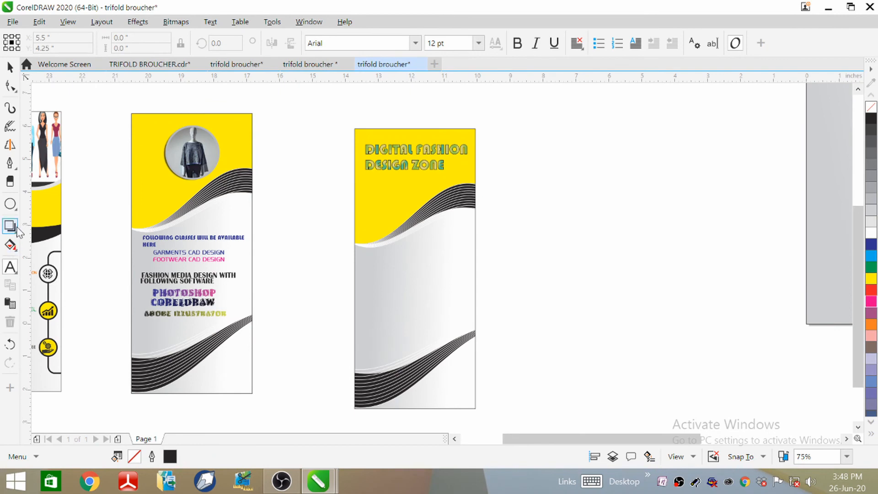
click(11, 204)
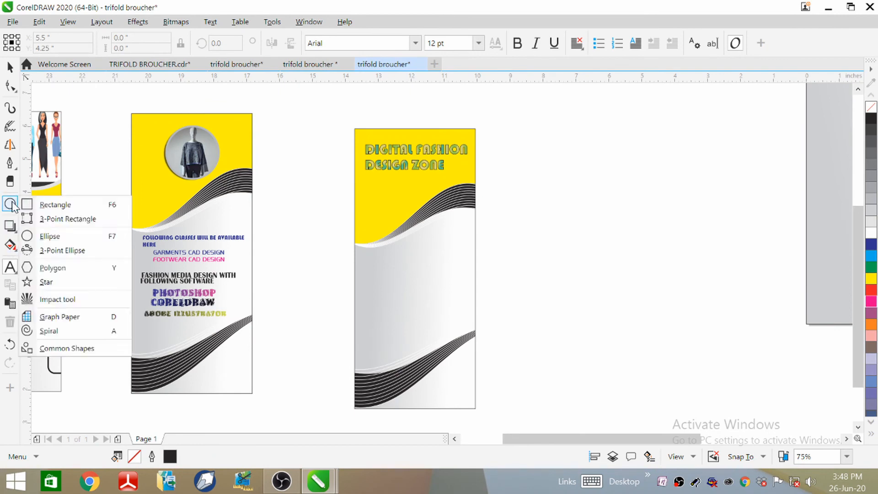
click(46, 205)
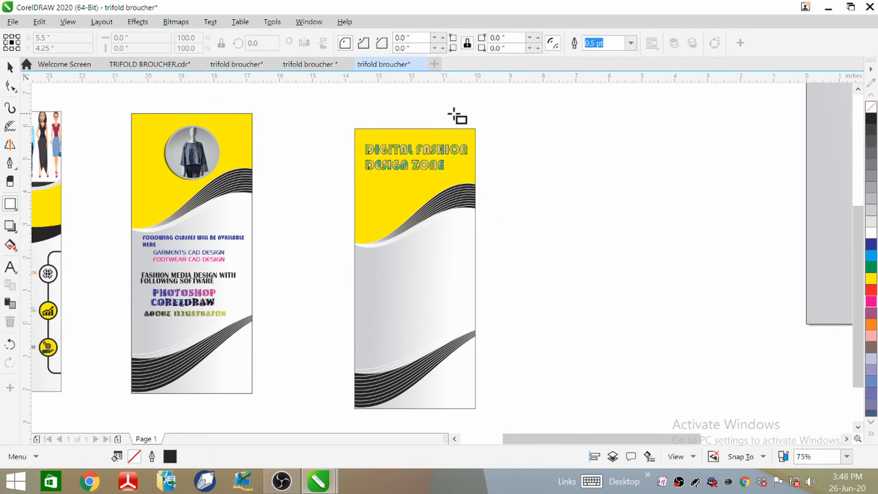
scroll(411, 249, down, 2)
scroll(411, 249, up, 4)
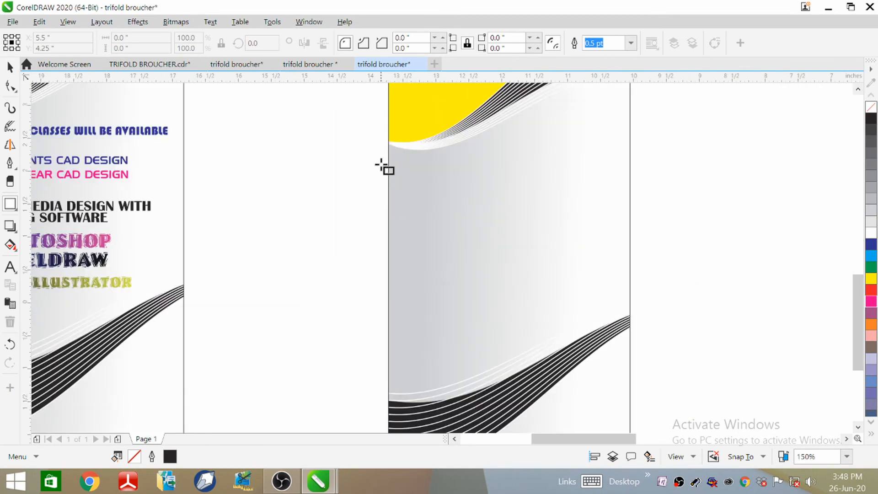
drag(372, 167, 407, 373)
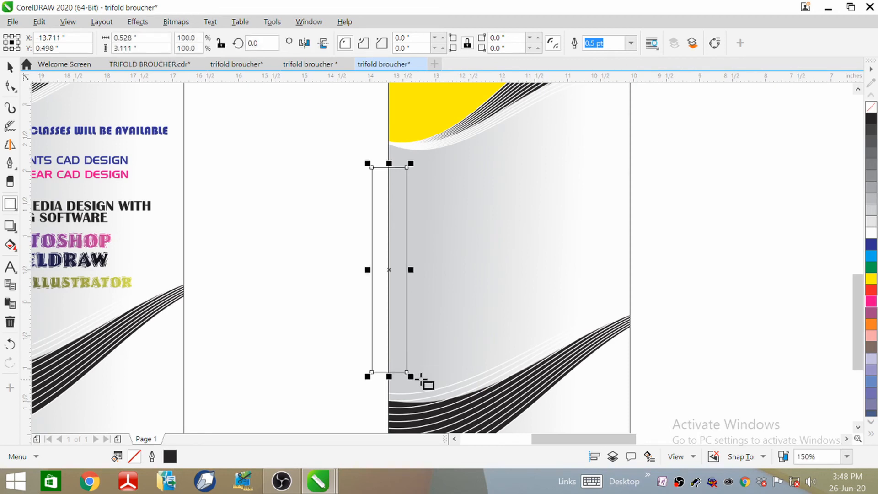
key(Left)
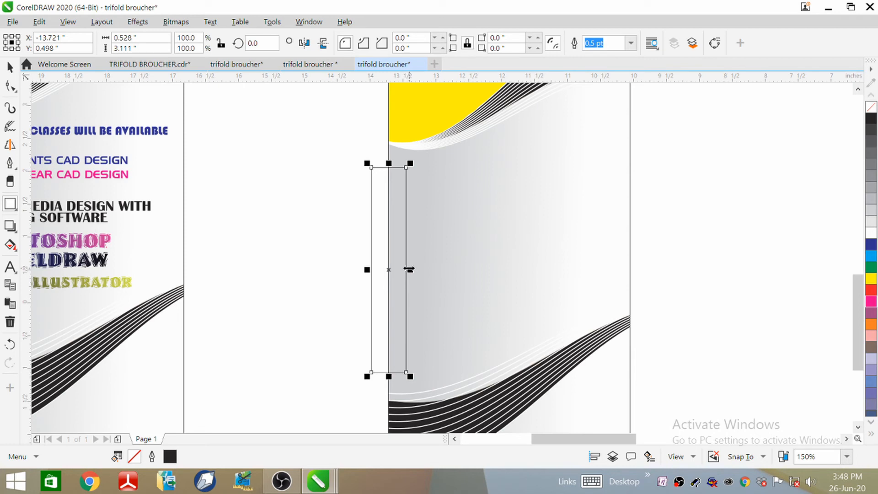
Give the narrow rectangle a 3.0 pt outline and round all its corners to about 0.118 inches.
click(631, 43)
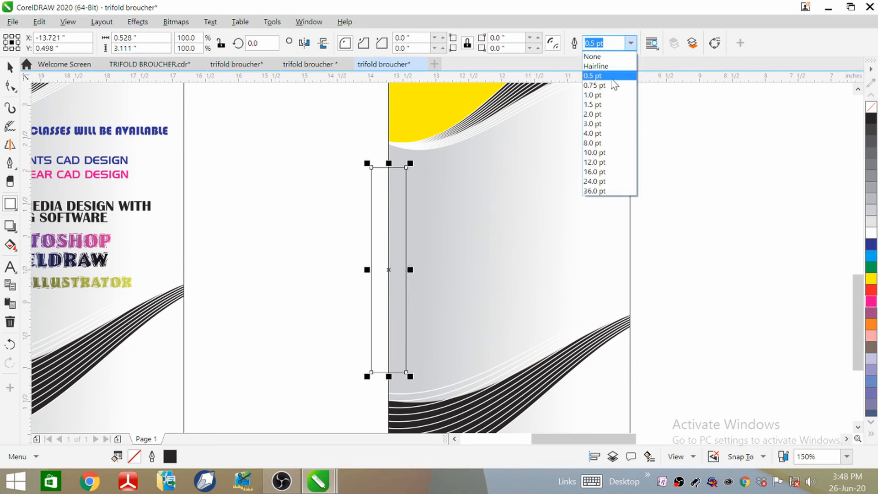
click(592, 124)
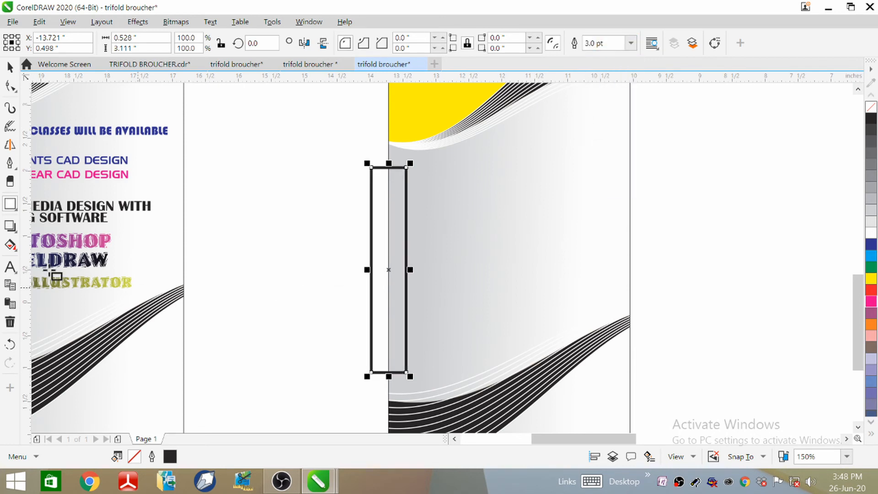
click(10, 86)
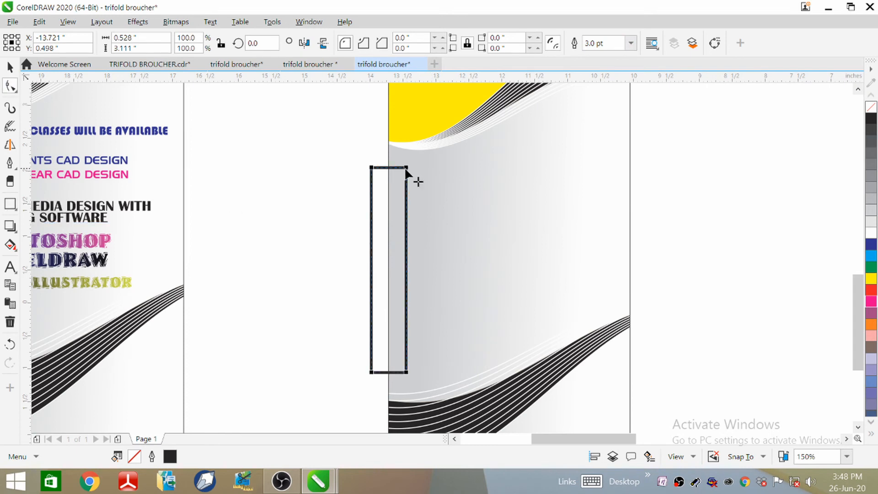
drag(406, 168, 406, 175)
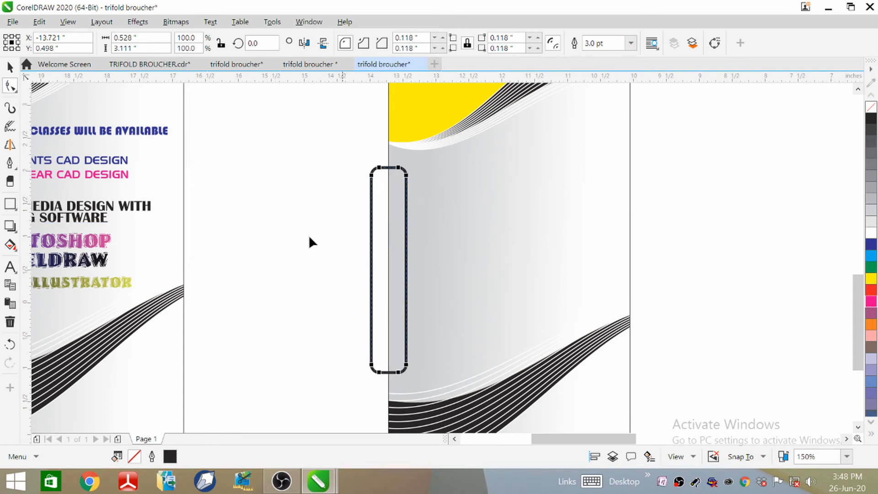
click(10, 67)
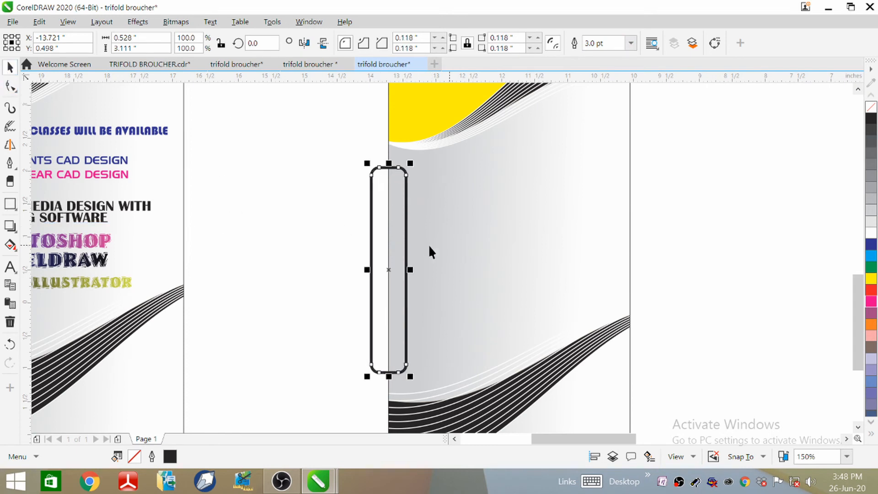
PowerClip the rounded rectangle inside the third panel's gradient background.
right_click(396, 218)
click(468, 114)
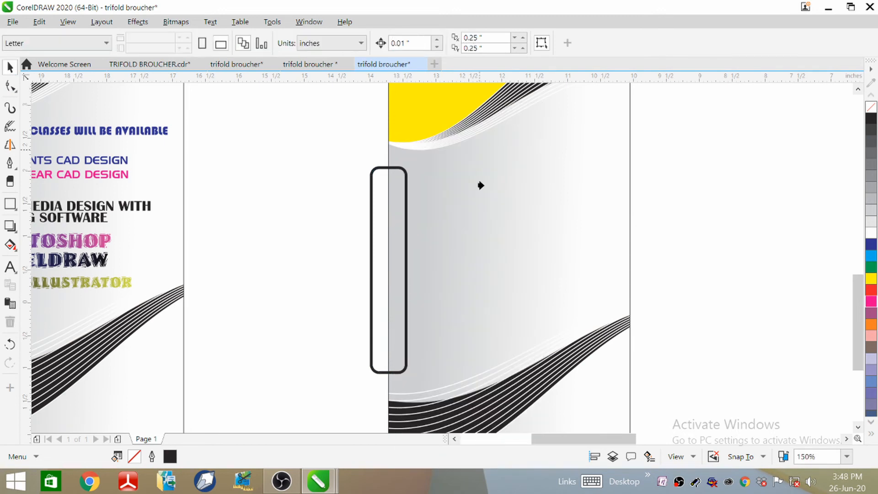
click(388, 157)
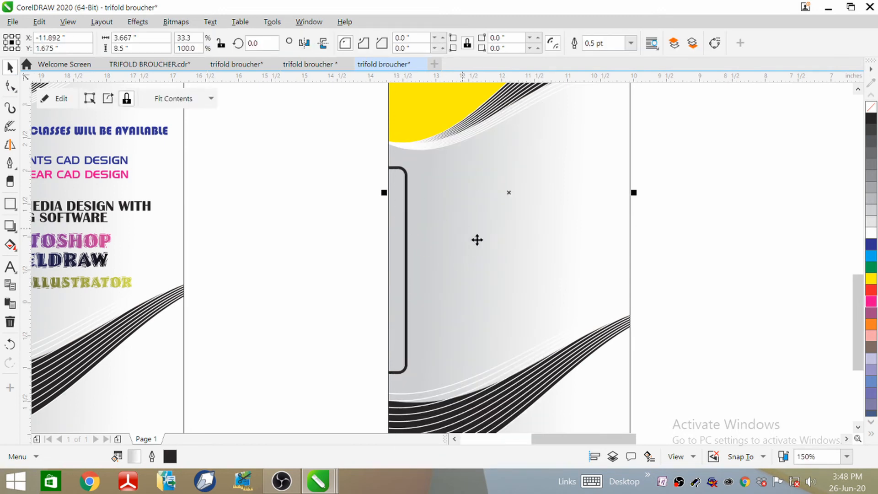
scroll(474, 208, down, 2)
scroll(444, 259, up, 2)
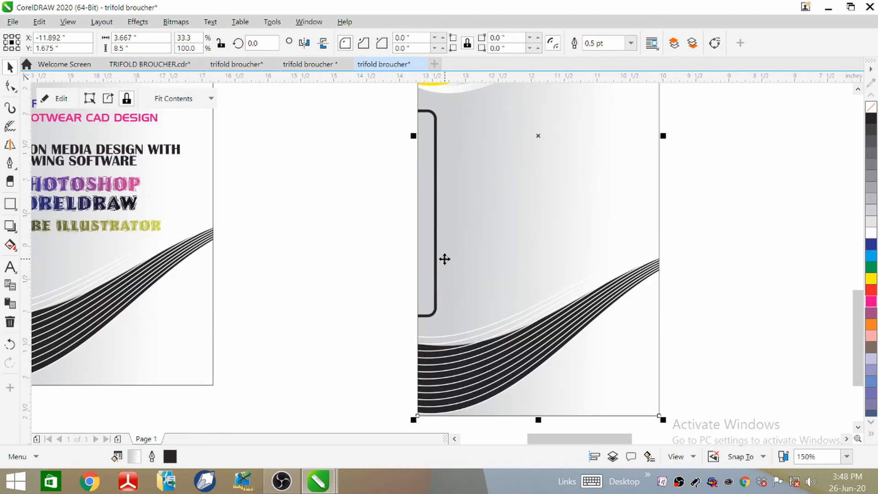
Draw a circle about 0.49 inch in diameter centred on the rounded frame's vertical line, near the frame's upper end.
click(11, 204)
click(48, 236)
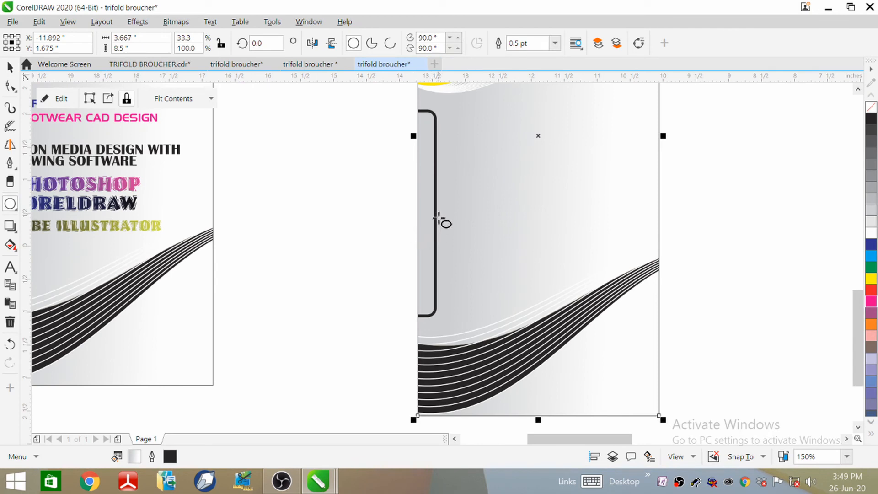
drag(428, 132, 455, 165)
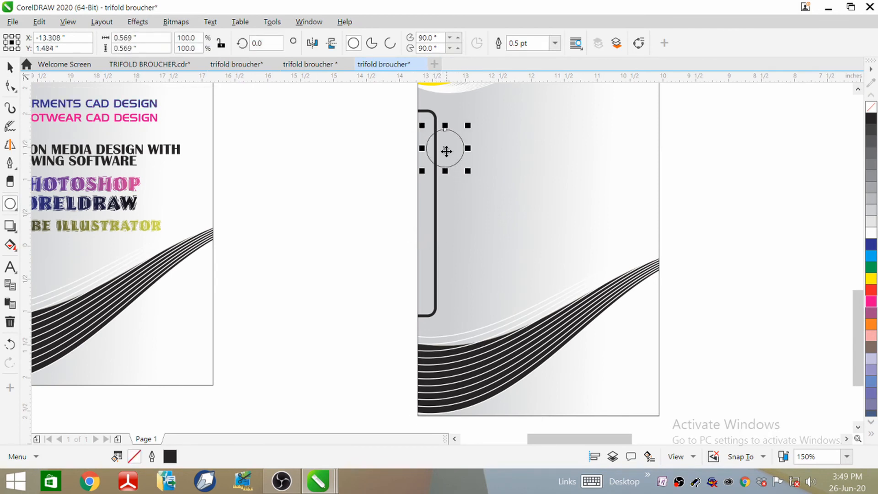
click(10, 67)
mouse_move(446, 152)
mouse_down()
mouse_move(437, 147)
mouse_move(438, 154)
mouse_up()
scroll(449, 120, up, 3)
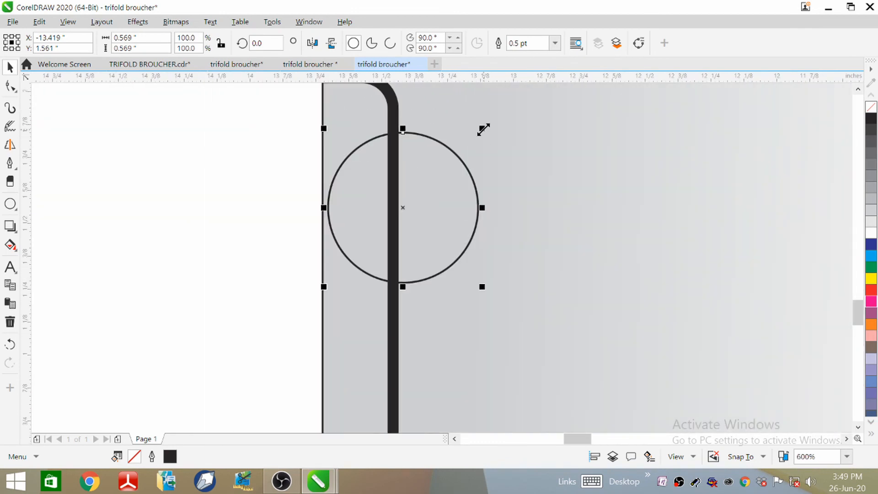
drag(482, 129, 462, 149)
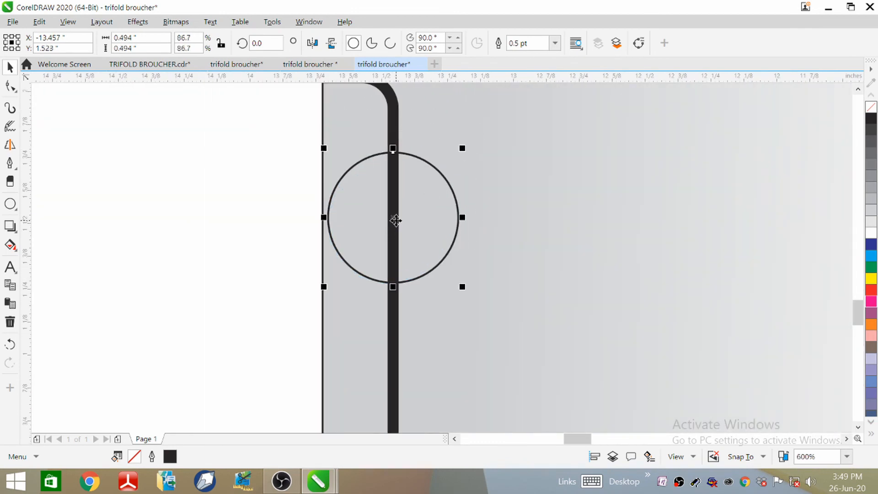
scroll(517, 124, down, 2)
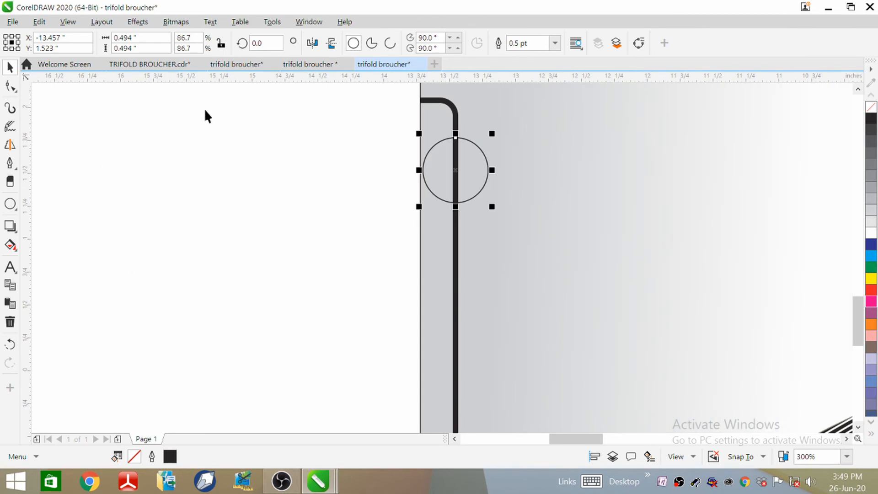
Within the third panel's PowerClip, widen the rounded frame symmetrically to about 0.64 inch and finish editing the contents.
click(457, 305)
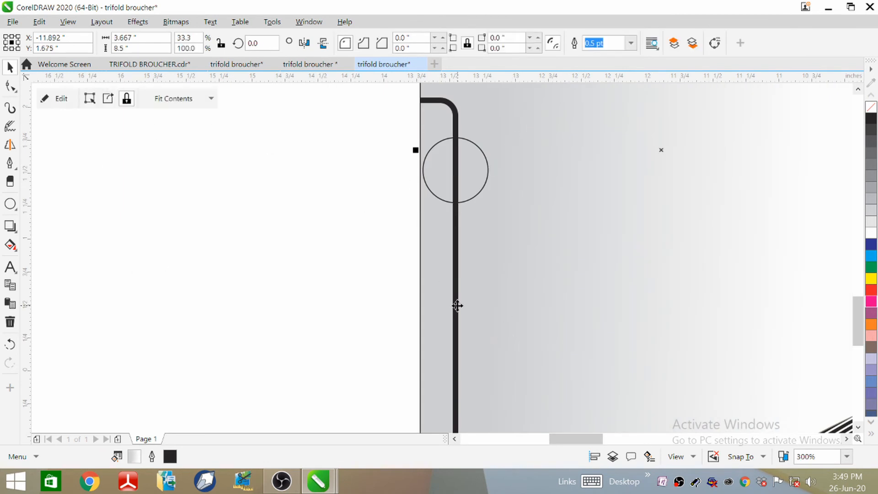
click(61, 99)
click(457, 274)
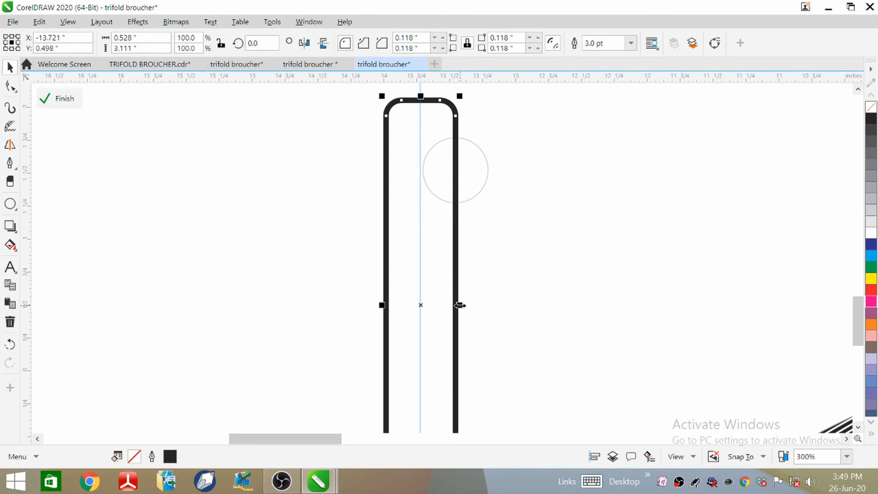
drag(460, 304, 467, 306)
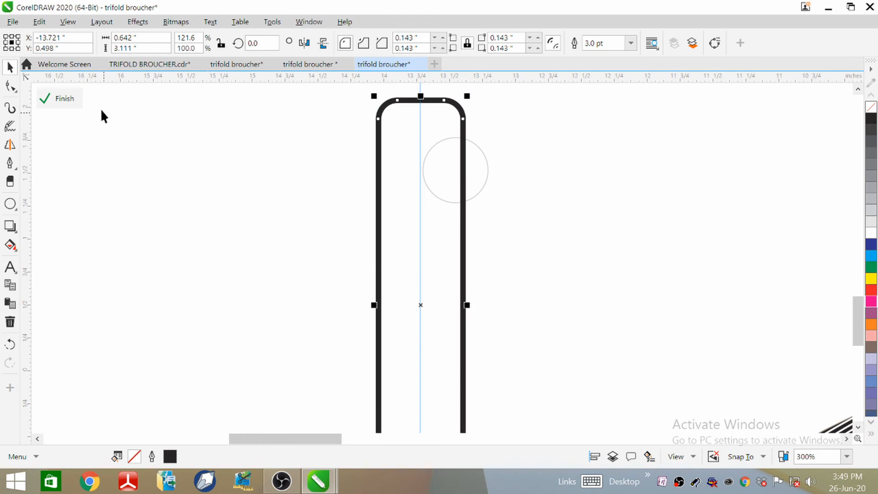
click(59, 98)
Recentre the circle on the widened frame's vertical line and enlarge it from its centre to about 0.56 inch.
click(475, 177)
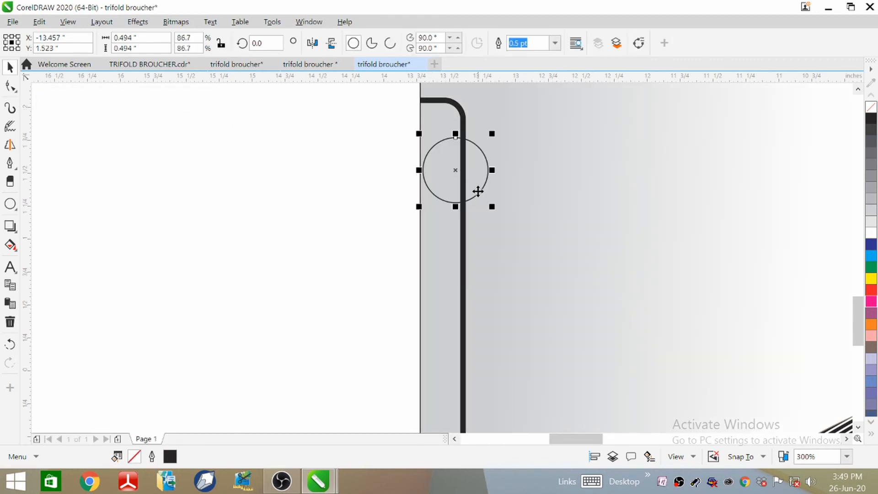
drag(451, 171, 464, 169)
key(Left)
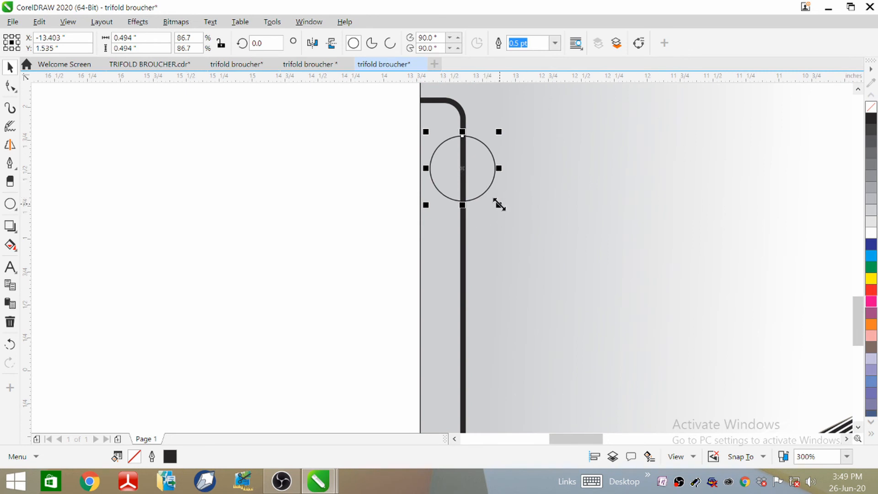
drag(499, 204, 505, 208)
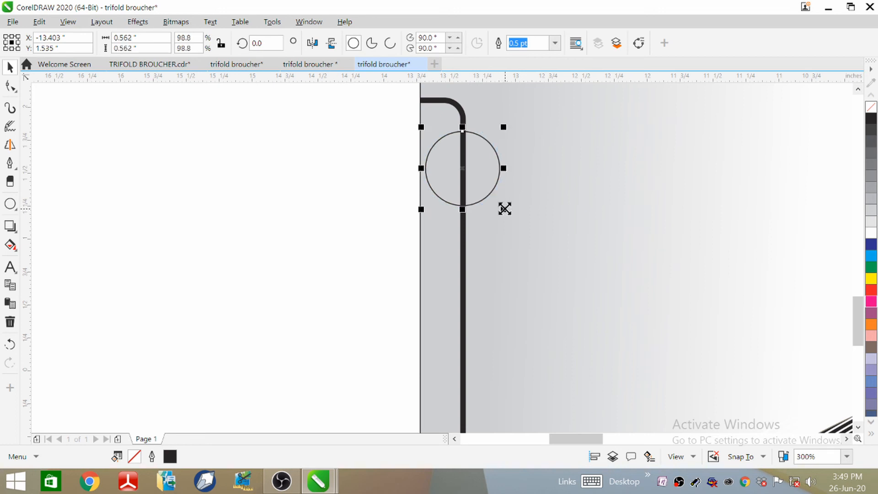
Give the circle a 3.0 pt outline and fill it with yellow.
click(554, 43)
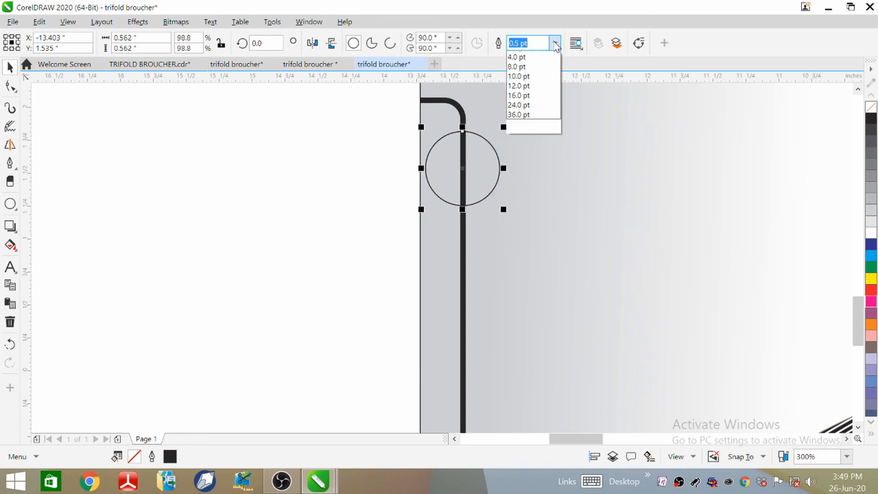
click(533, 123)
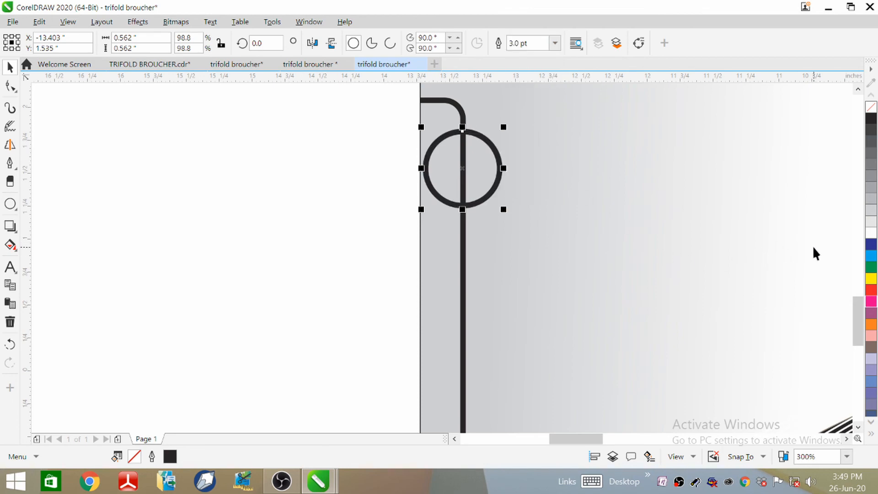
click(871, 277)
Add two evenly spaced copies of the yellow circle below the first along the frame's vertical line.
scroll(489, 146, down, 2)
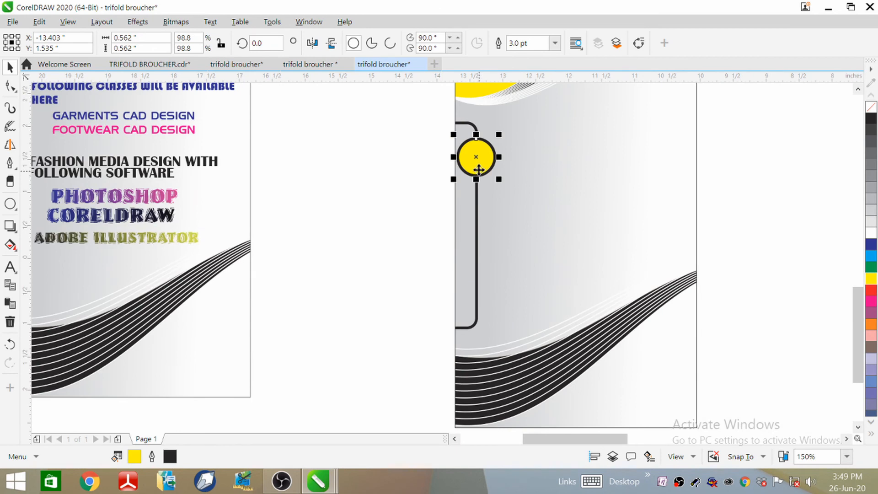
drag(479, 159, 482, 220)
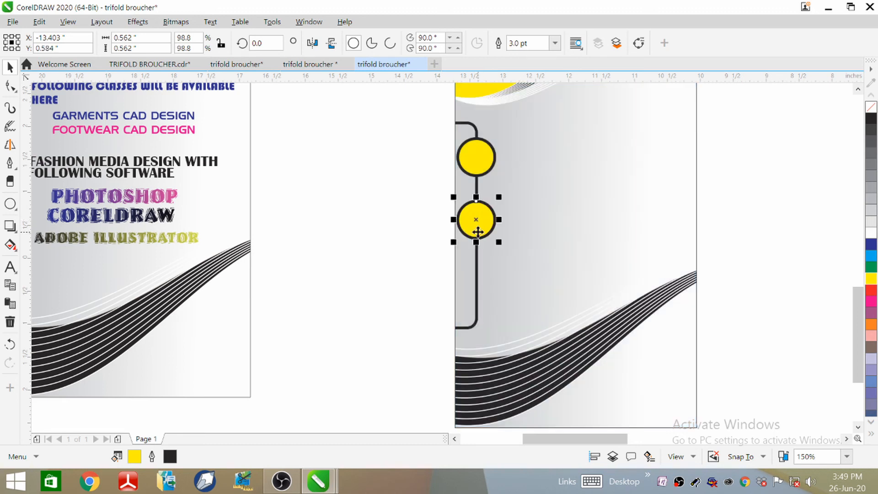
key(ctrl+r)
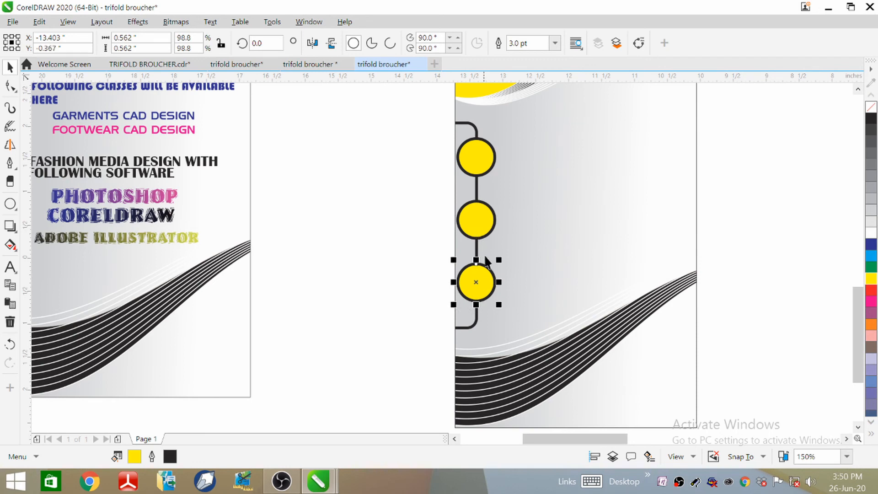
click(528, 214)
Nudge each of the three yellow circles down 0.01 inch along the frame line and check their placement.
click(485, 168)
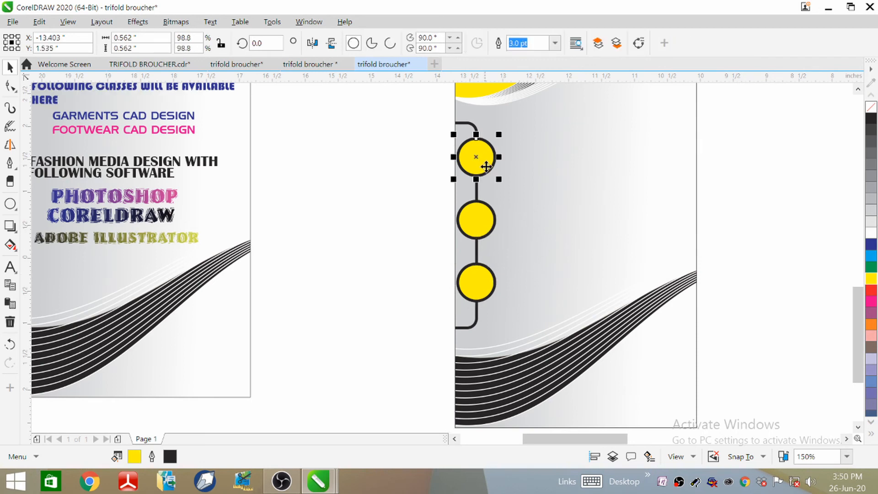
click(483, 218)
click(486, 277)
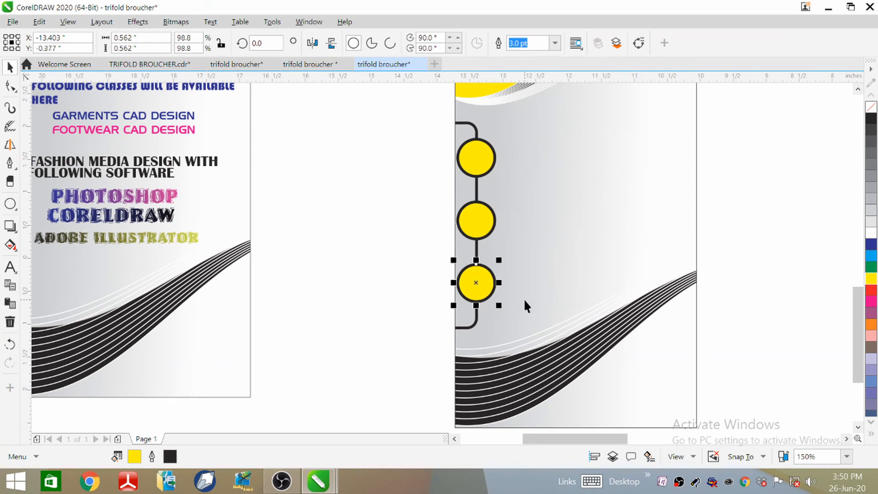
click(509, 199)
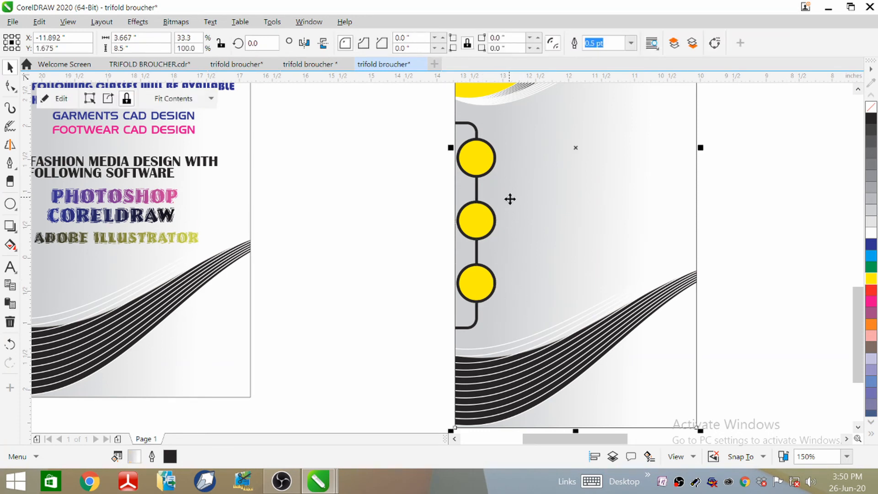
click(387, 205)
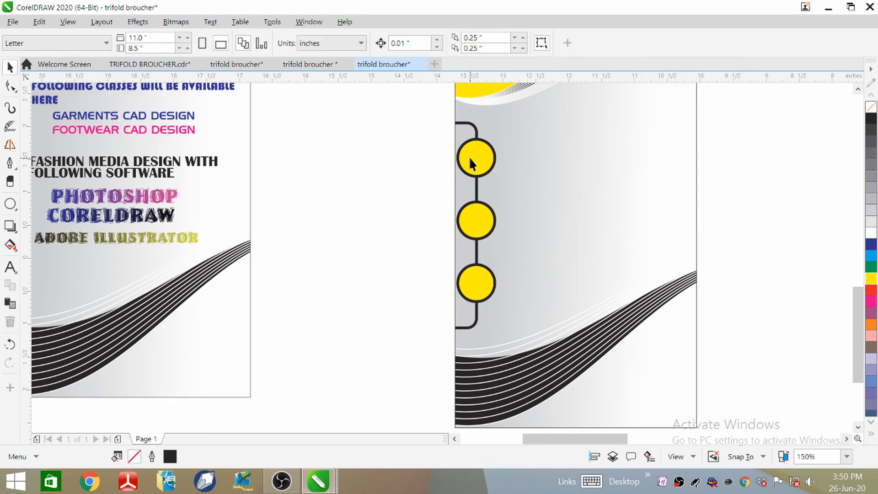
scroll(469, 224, up, 3)
scroll(469, 222, down, 3)
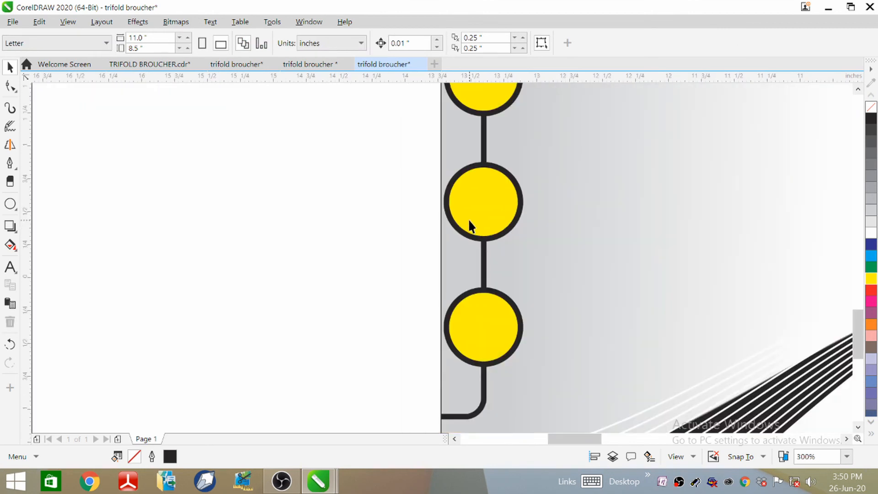
Import youtube-logo-icon-vector-27990510.jpg from Downloads and place it in the brochure drawing.
click(12, 23)
click(54, 233)
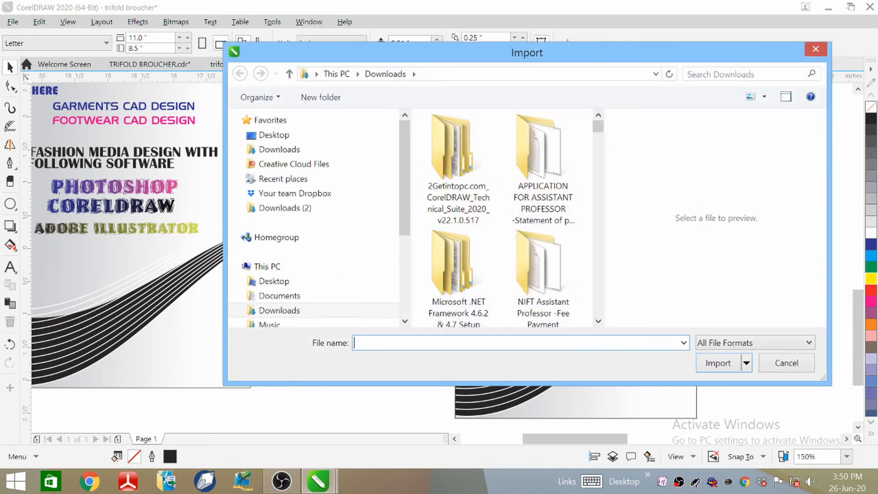
text(yout)
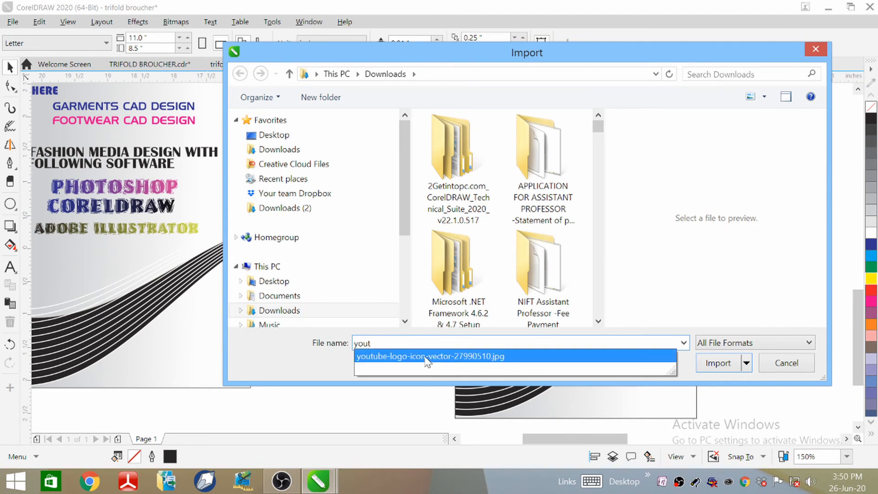
click(446, 361)
click(717, 364)
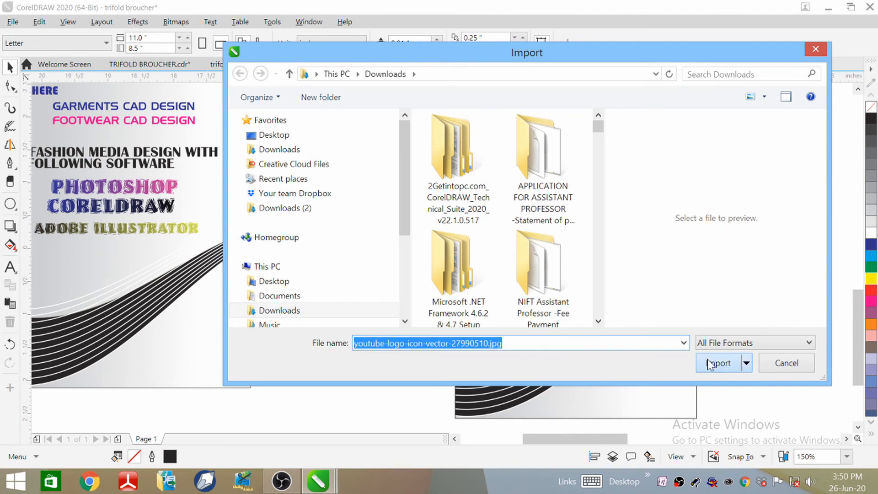
click(366, 125)
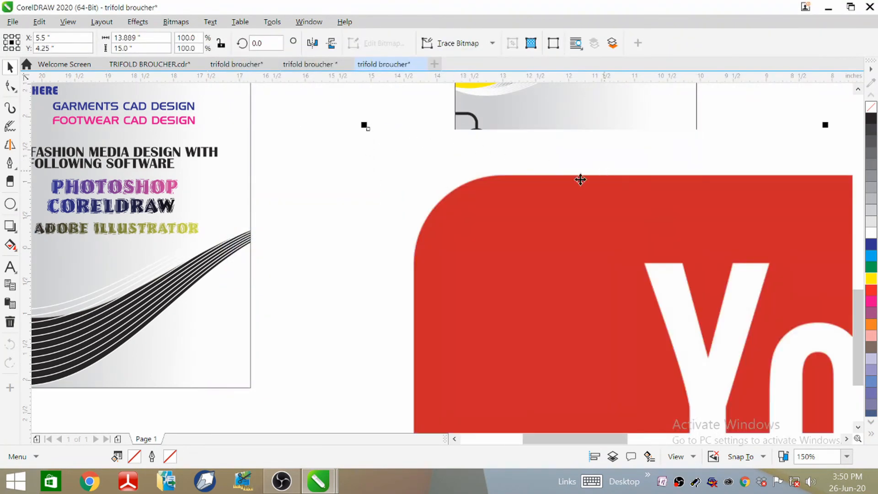
Shrink the YouTube logo to about 1.2 by 1.29 inches and centre it on the third panel beside the circles.
scroll(448, 155, down, 3)
drag(663, 147, 448, 380)
drag(458, 260, 481, 156)
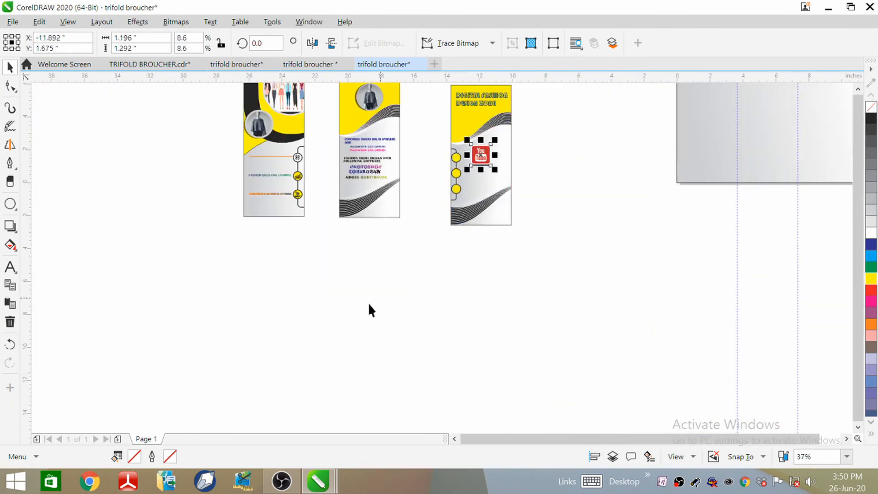
Import subscribe-button-icon-vector-9627708.jpg from Downloads and place it below the brochure panels.
click(17, 14)
click(65, 234)
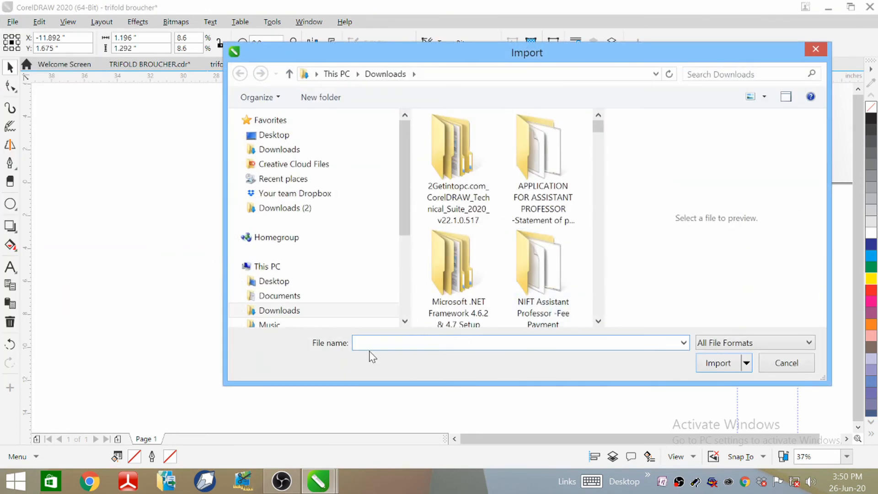
text(sub)
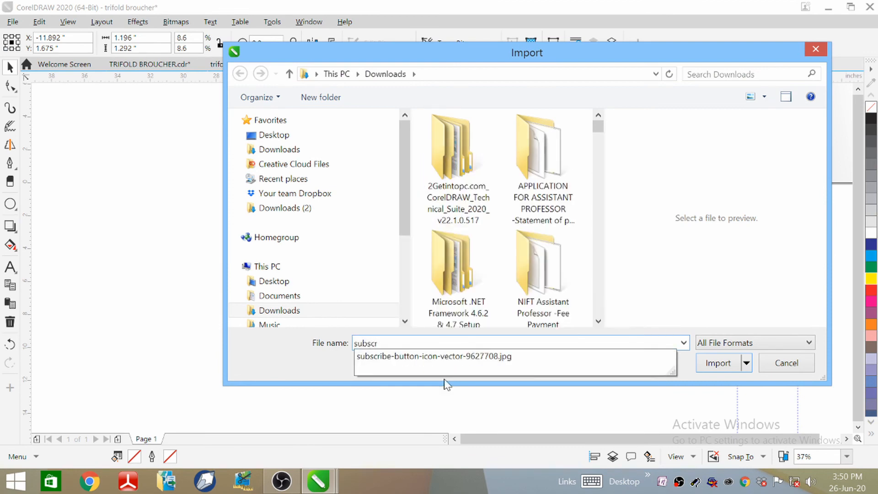
text(scr)
click(457, 358)
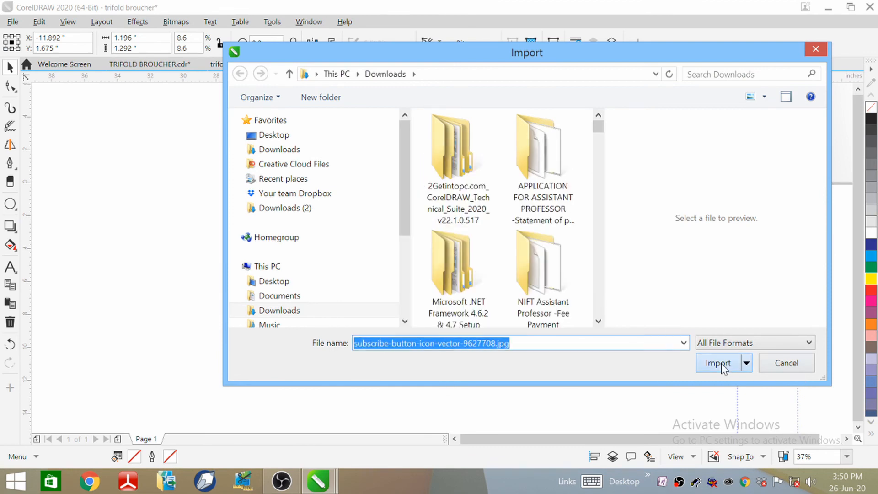
click(718, 364)
click(425, 181)
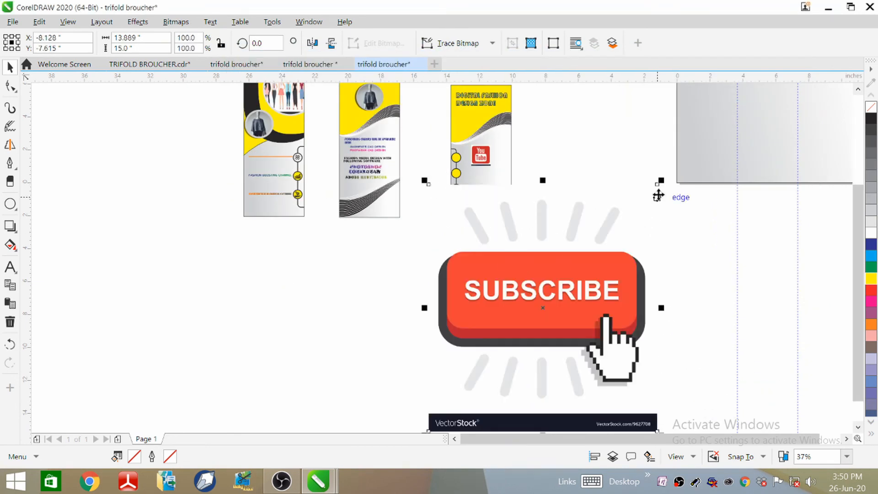
Shrink the subscribe image to about 0.72 by 0.78 inch and place it on the third panel by the YouTube logo's lower part.
drag(660, 180, 503, 391)
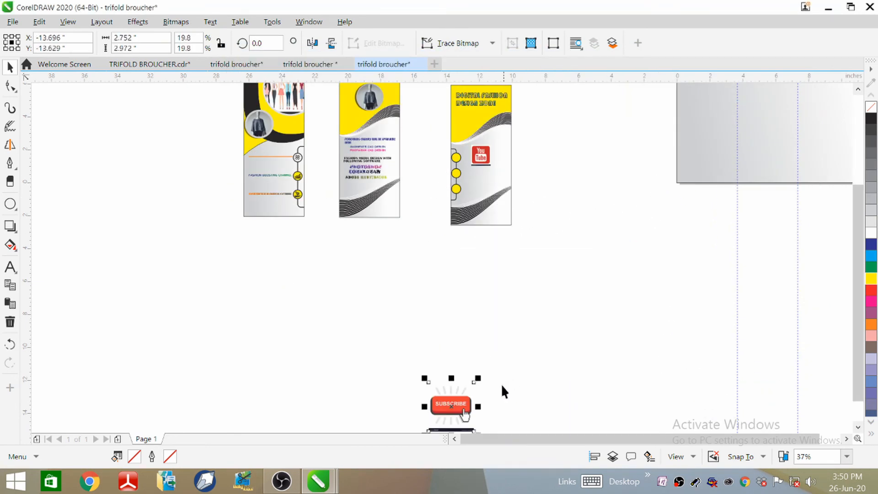
drag(438, 407, 467, 205)
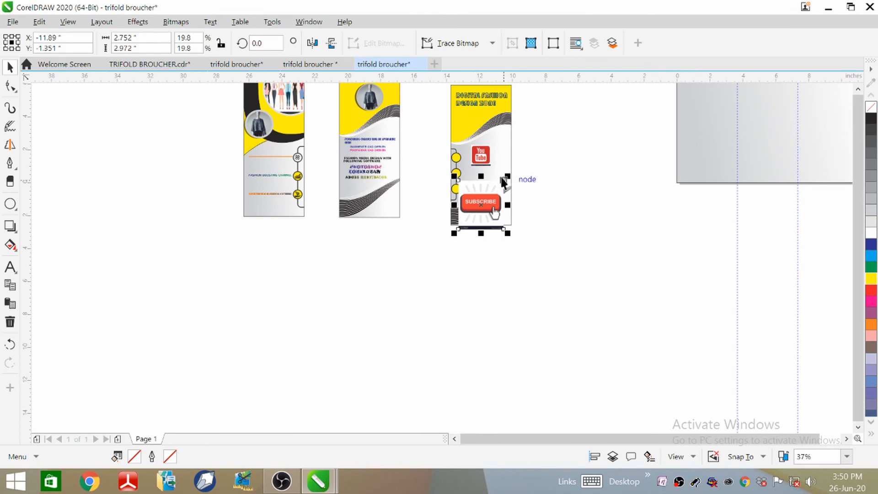
drag(507, 174, 498, 155)
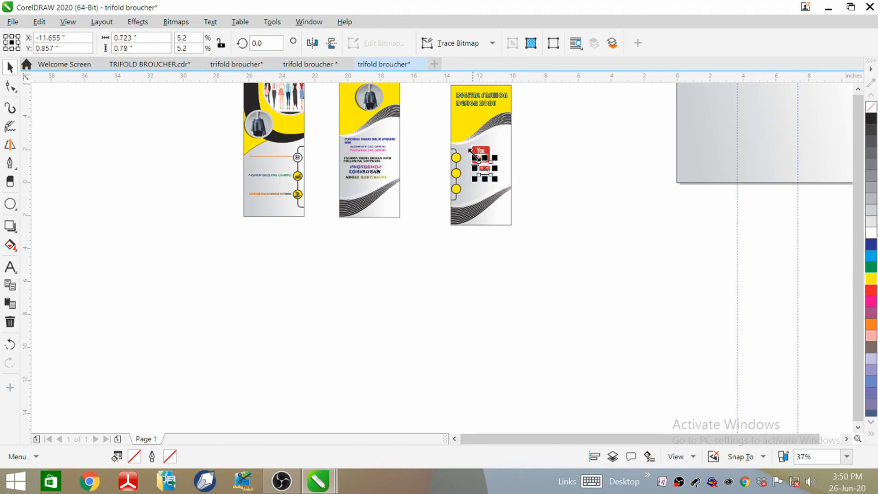
Import BELL.png at about 1.42 by 0.82 inches and place it on the third panel below the subscribe image.
click(13, 21)
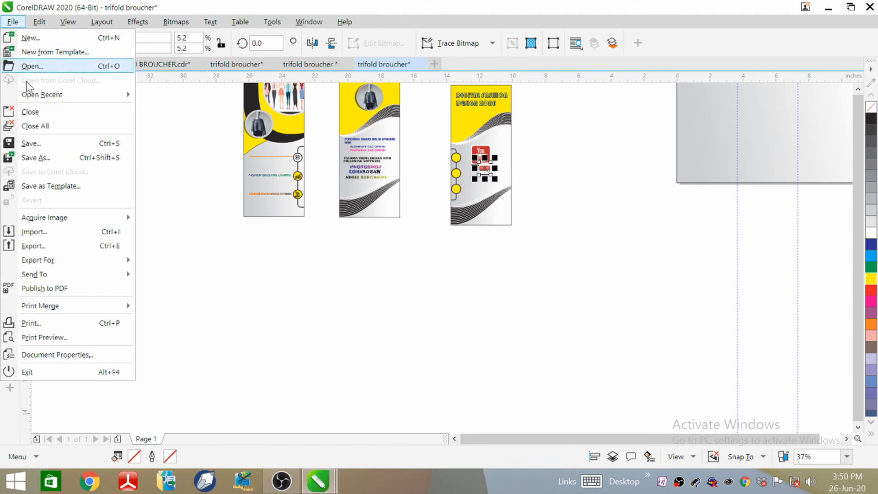
click(30, 232)
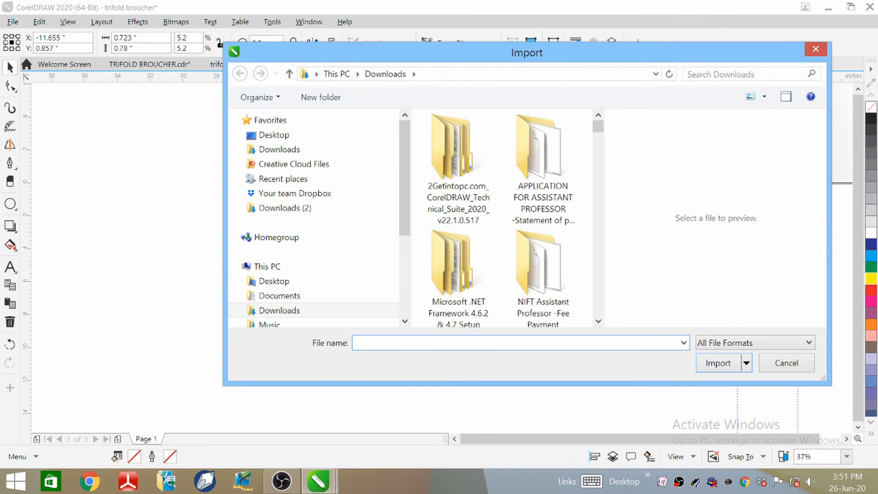
text(bell)
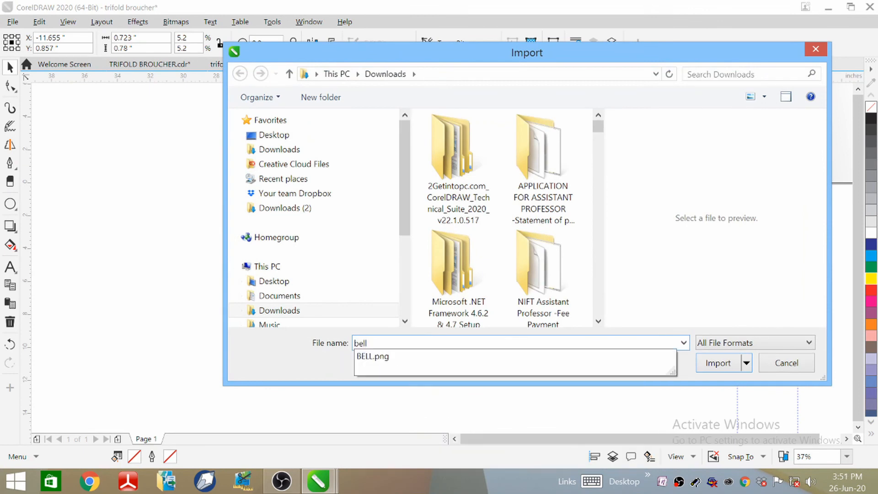
click(645, 356)
click(732, 367)
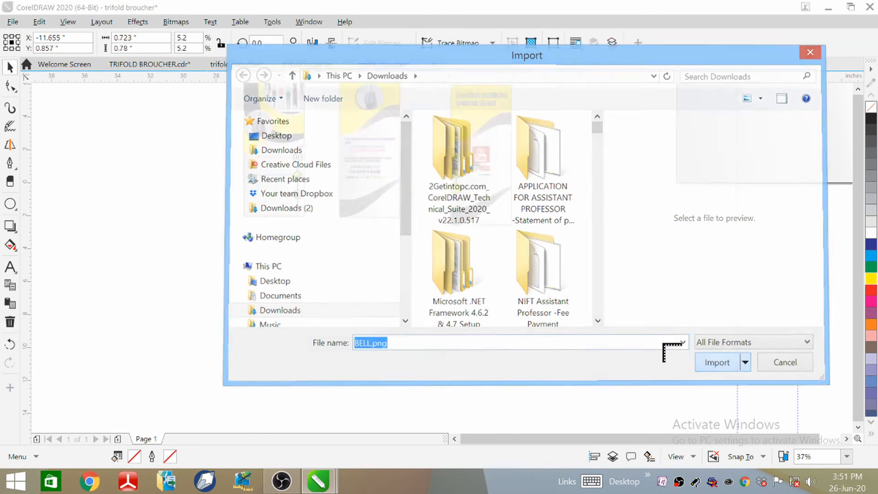
click(377, 251)
drag(584, 250, 454, 202)
scroll(471, 169, up, 5)
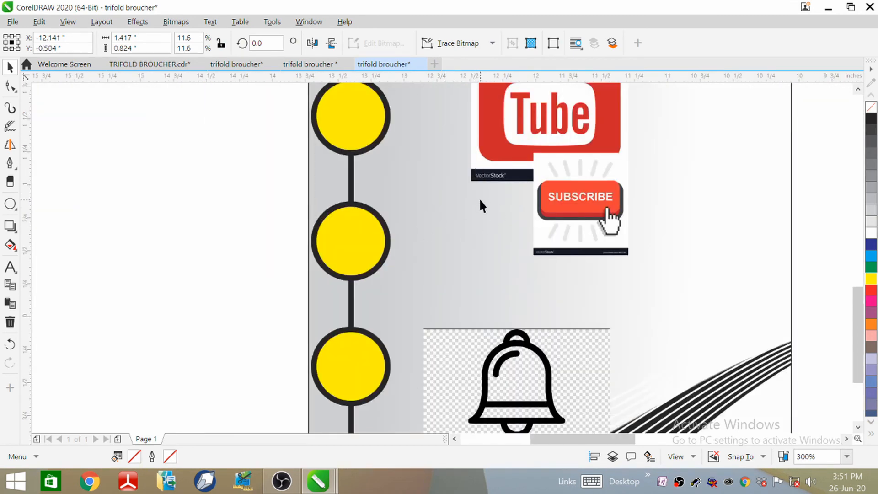
Move the subscribe image down so it sits between the YouTube logo and the bell.
scroll(479, 198, down, 2)
click(530, 199)
drag(532, 204, 537, 233)
Shrink the YouTube logo to about 0.47 by 0.5 inch and PowerClip it inside the top yellow circle.
click(519, 123)
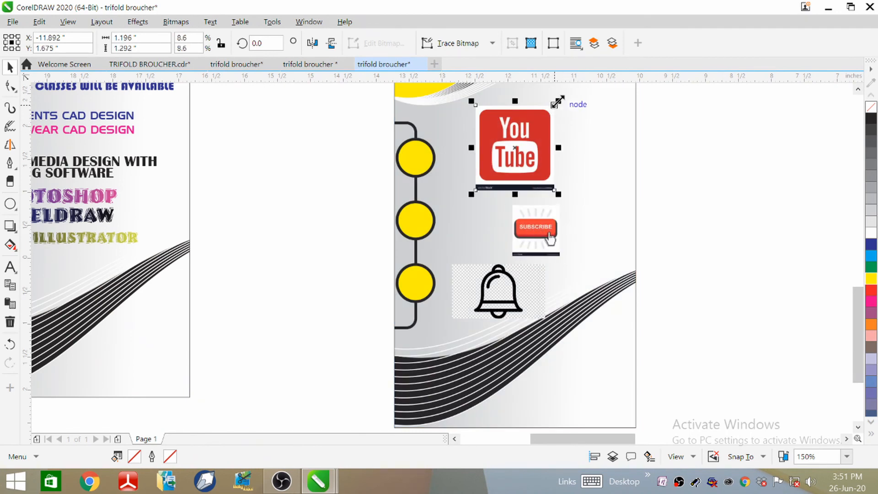
drag(557, 102, 510, 153)
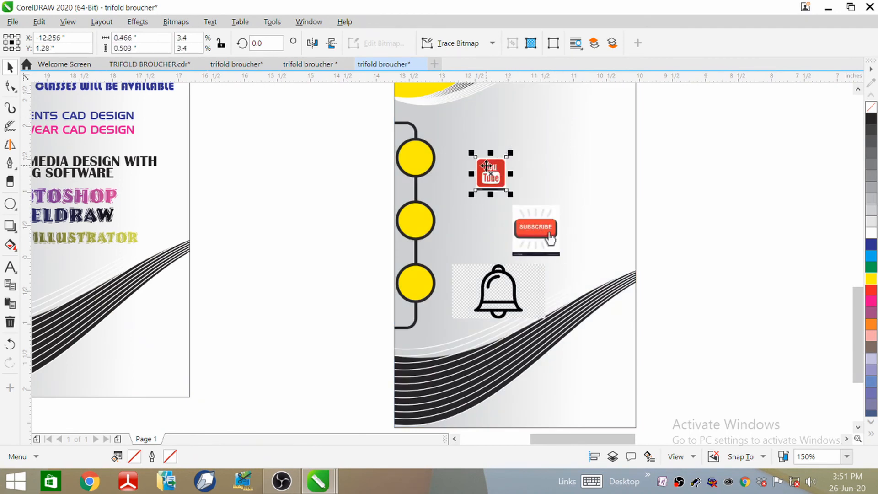
right_click(486, 166)
click(538, 114)
click(404, 159)
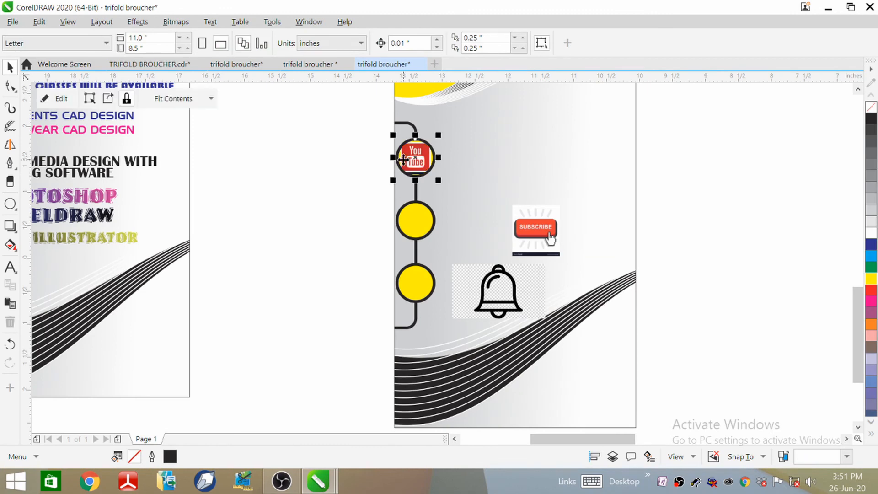
Shrink the subscribe image to about 0.62 by 0.67 inch and PowerClip it inside the middle yellow circle.
click(539, 232)
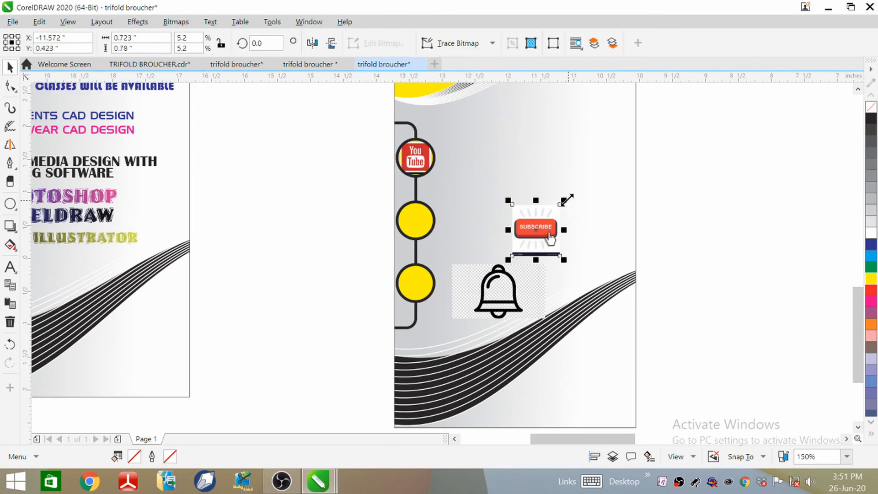
drag(566, 200, 556, 209)
right_click(529, 232)
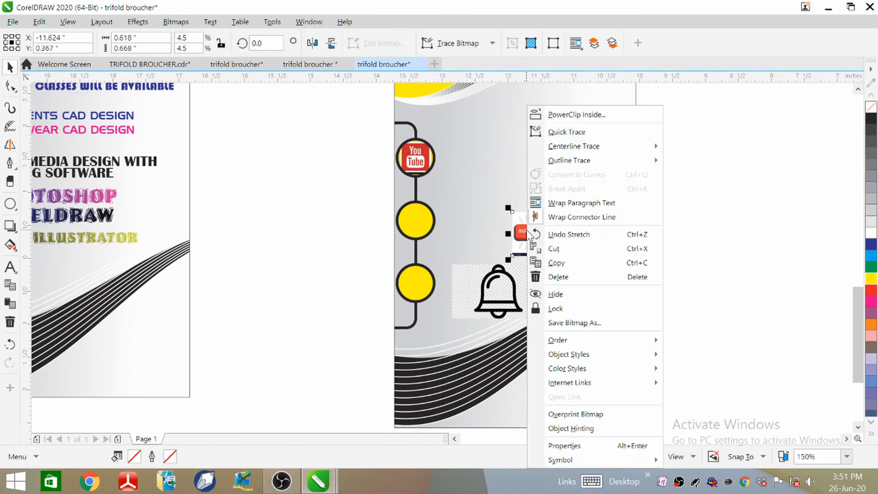
click(562, 114)
click(401, 218)
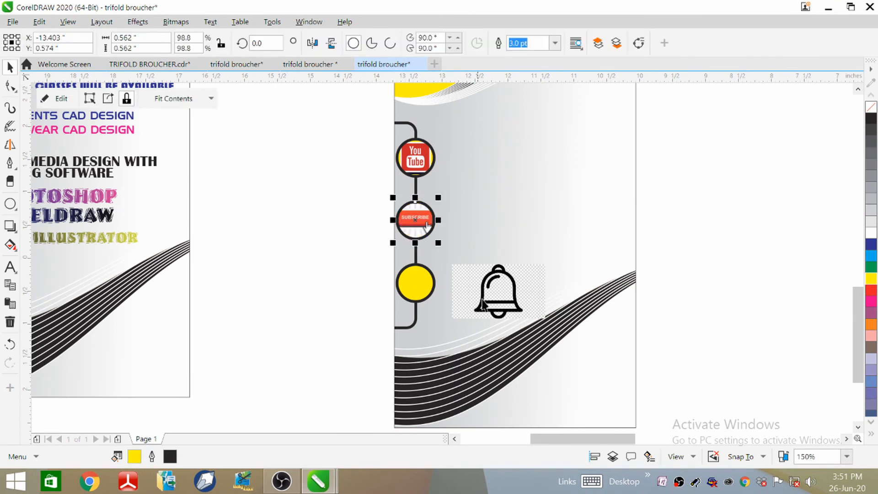
Shrink the bell image to about 0.81 by 0.47 inch and PowerClip it inside the bottom yellow circle.
click(500, 290)
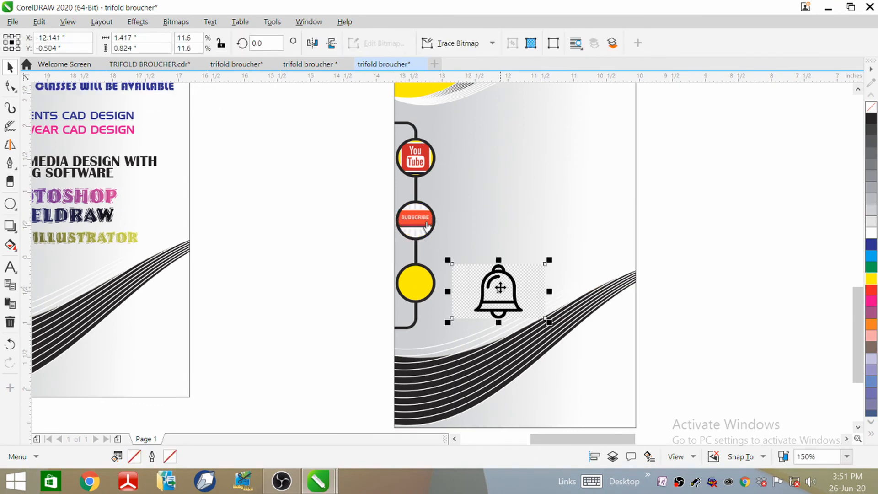
right_click(500, 287)
click(480, 285)
drag(551, 259, 474, 287)
right_click(475, 286)
click(522, 113)
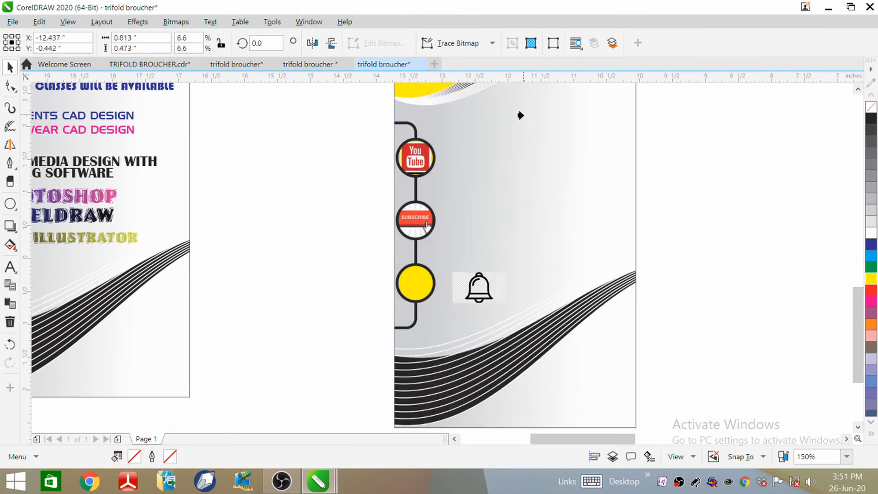
click(400, 284)
click(462, 242)
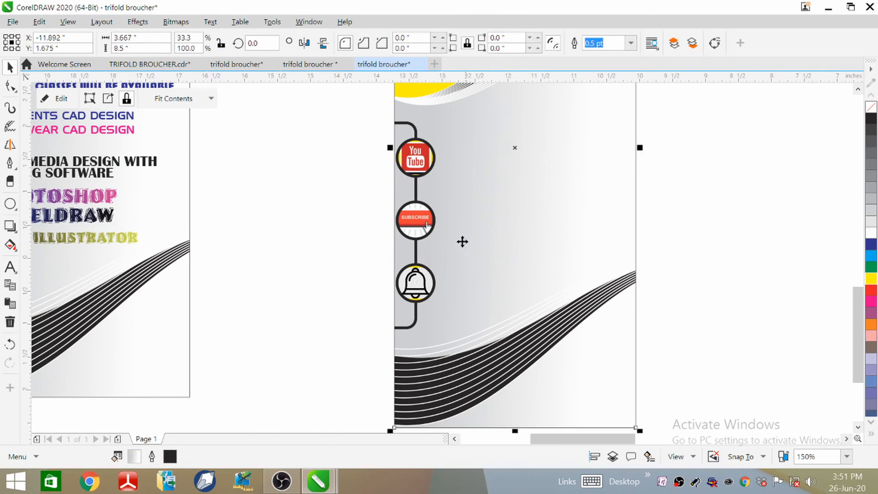
Examine the third panel's icon circles up close and alongside the other brochure panels.
scroll(452, 203, down, 2)
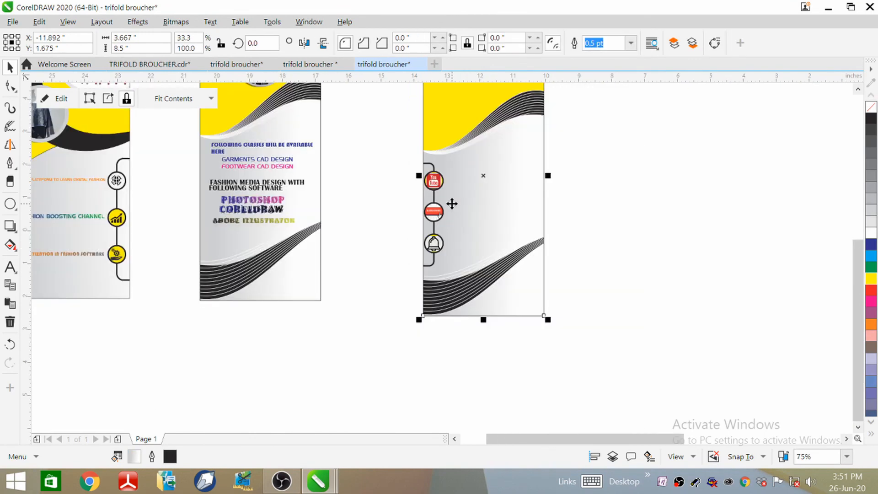
scroll(457, 239, down, 2)
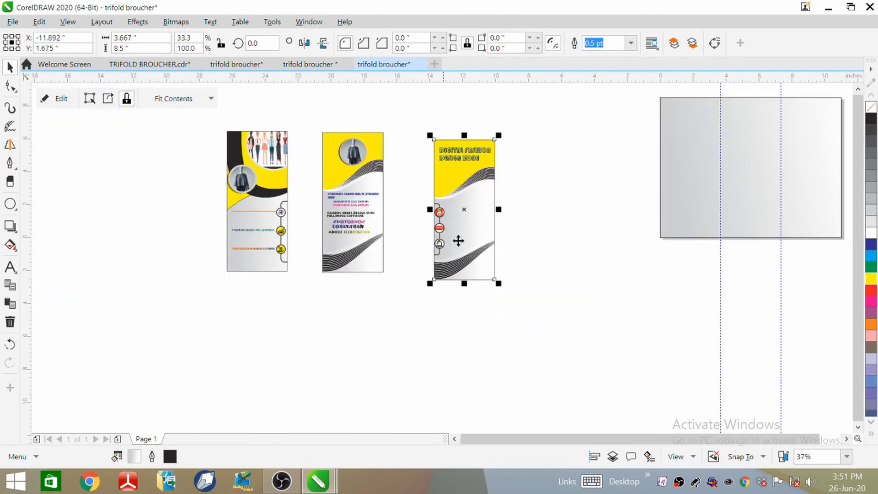
scroll(475, 227, up, 2)
click(547, 214)
scroll(415, 245, down, 3)
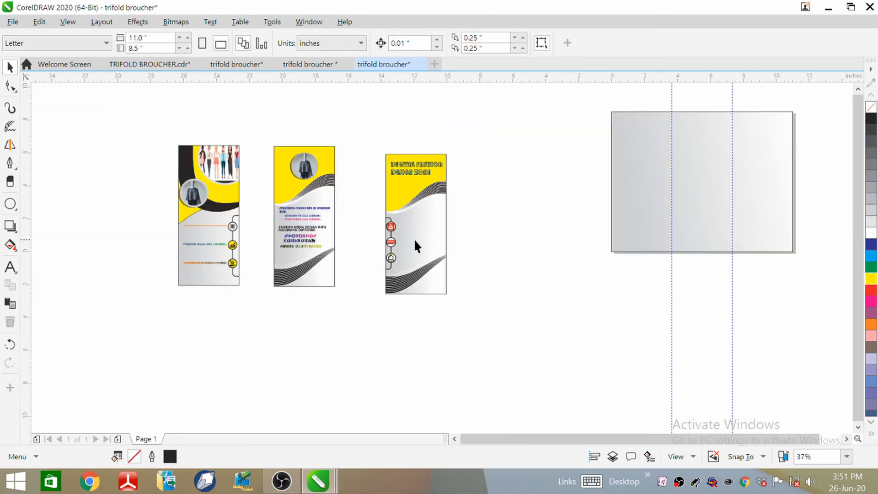
scroll(408, 242, up, 6)
scroll(408, 205, down, 2)
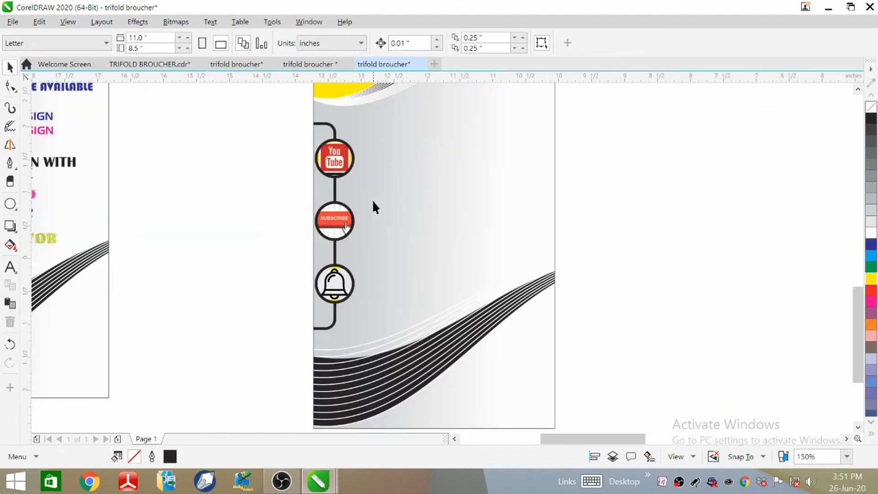
scroll(370, 229, down, 3)
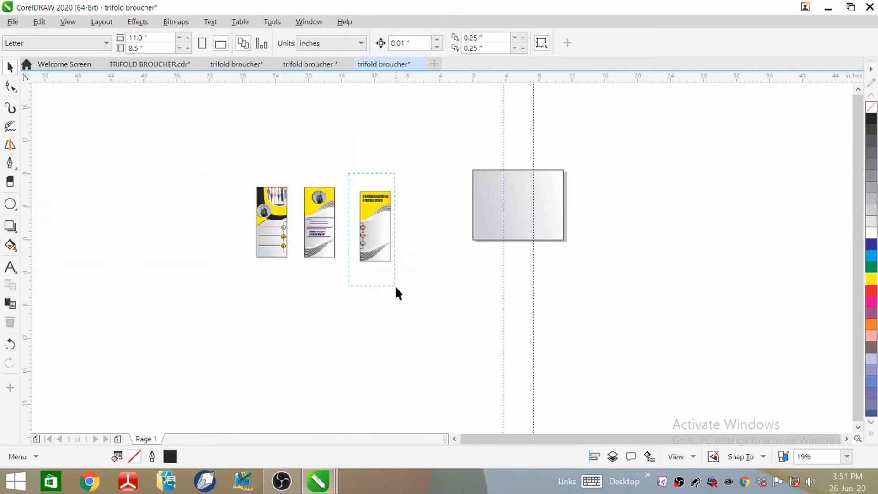
Copy the third panel together with all its contents, then clear the selection.
click(399, 291)
right_click(374, 228)
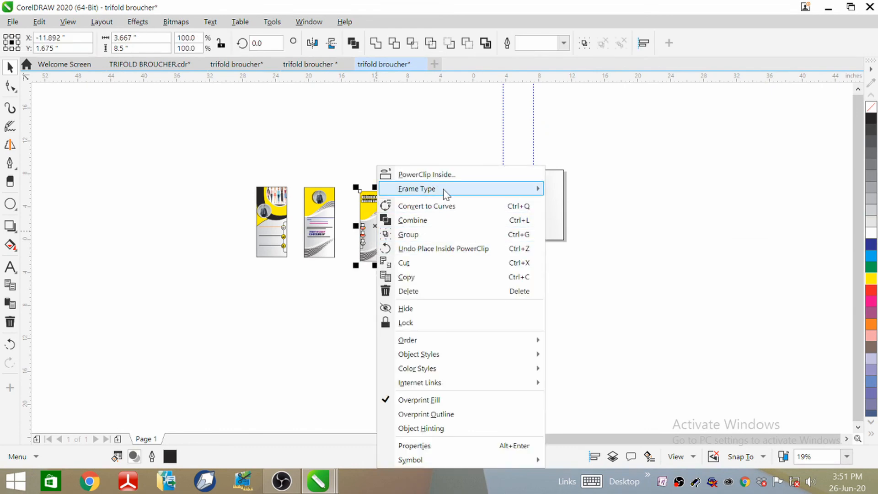
click(410, 277)
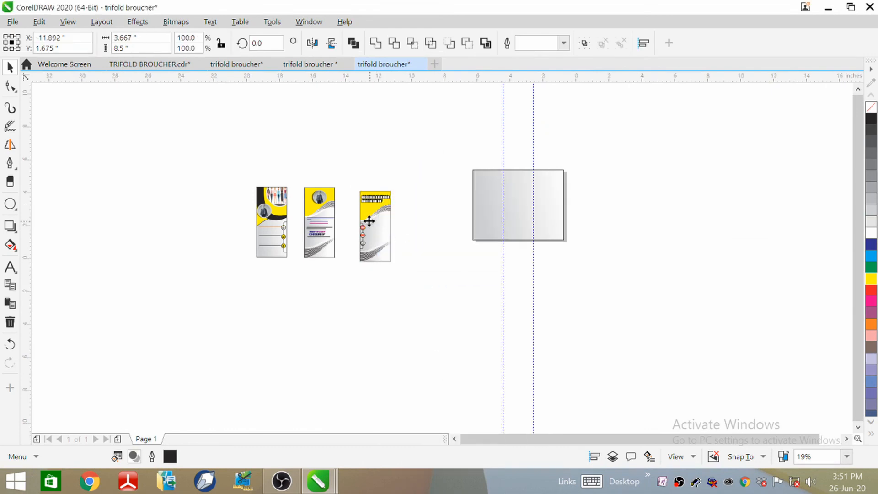
scroll(369, 222, up, 5)
scroll(384, 203, down, 3)
scroll(384, 204, up, 6)
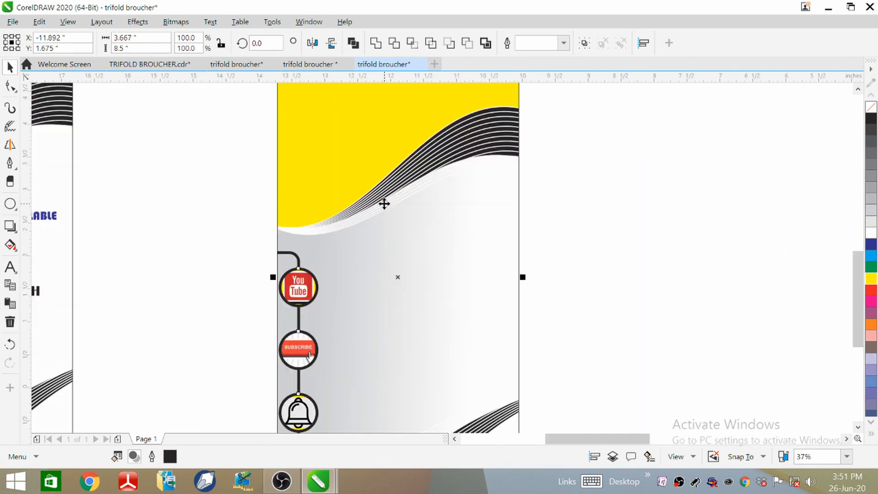
key(Escape)
scroll(382, 251, down, 2)
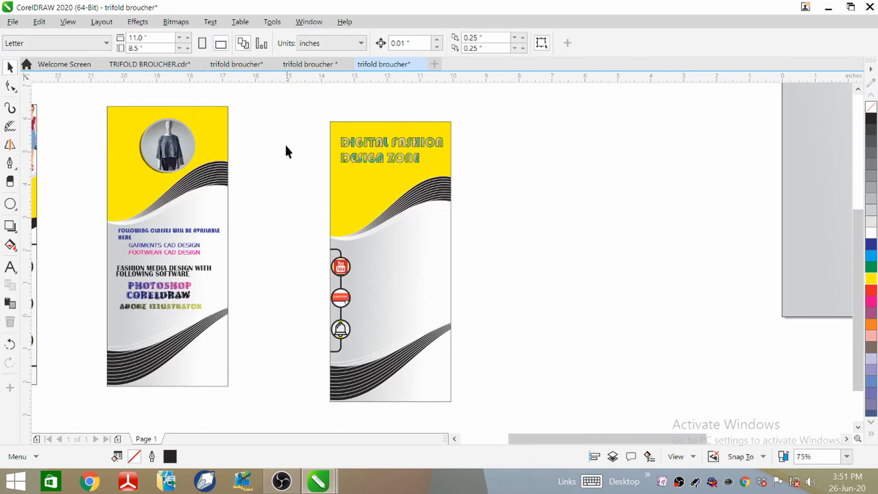
Copy the text "START LEARNING ADVANCE FASHION DESIGN BY THE FOLLOWING PROCESS" from the reference brochure's third panel.
click(300, 65)
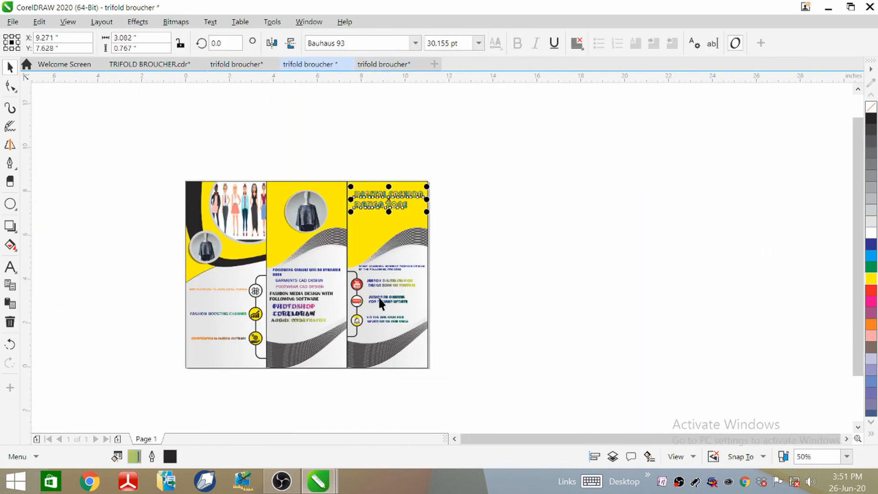
scroll(378, 296, up, 2)
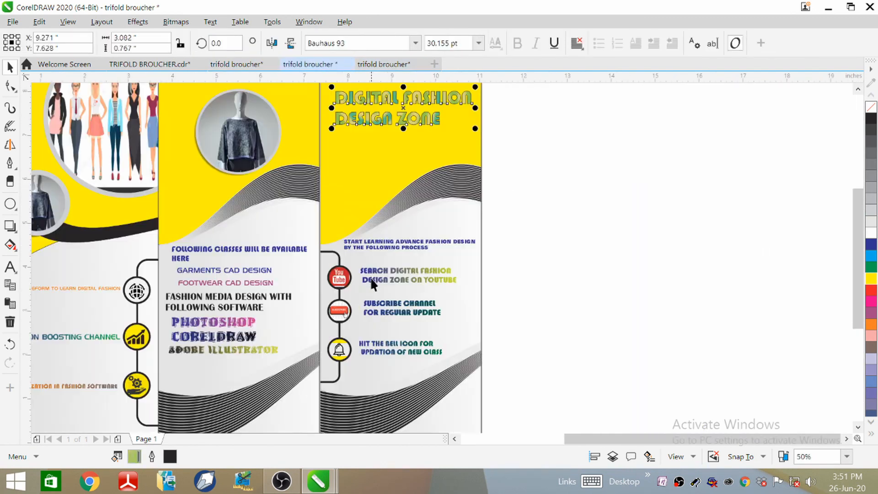
click(10, 267)
scroll(359, 247, up, 6)
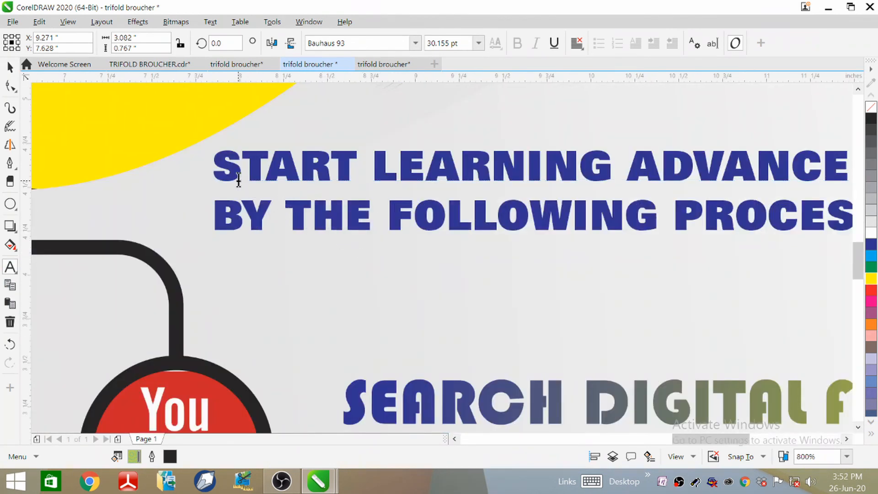
scroll(239, 178, down, 2)
click(229, 171)
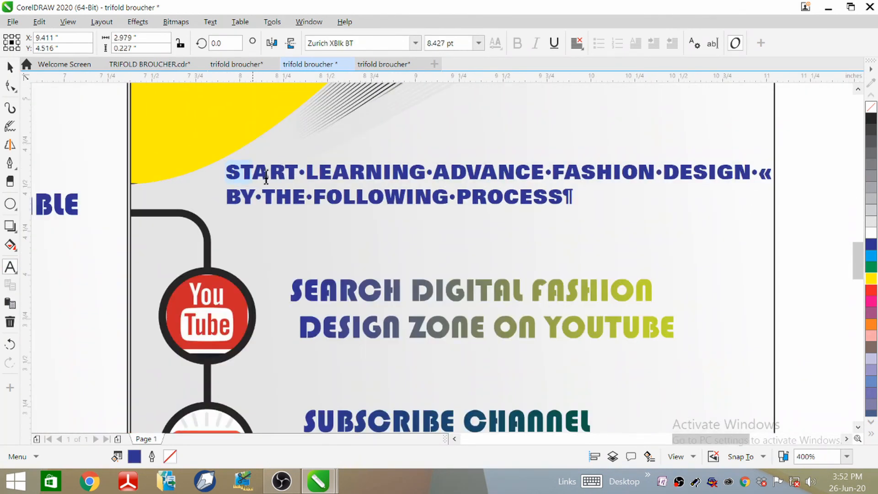
drag(266, 175, 578, 212)
right_click(483, 184)
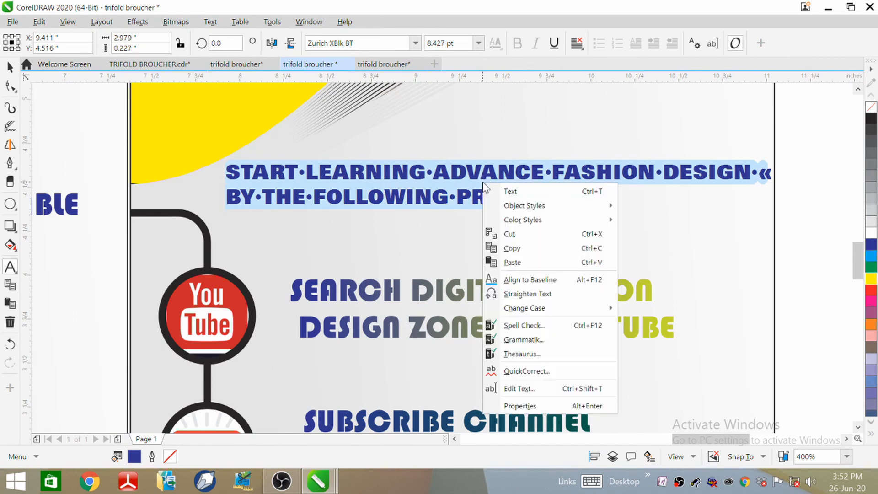
click(521, 250)
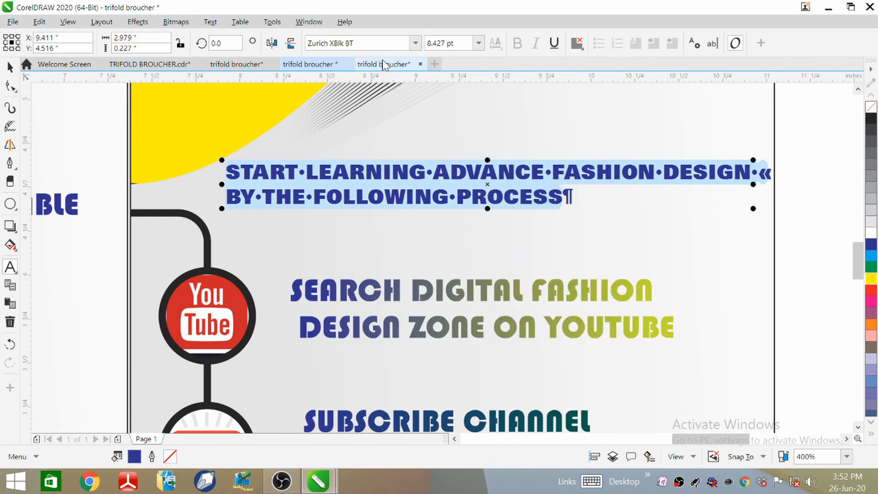
Paste the copied "START LEARNING" heading into the working brochure, just above and beside the YouTube circle on the third panel.
click(384, 65)
click(360, 247)
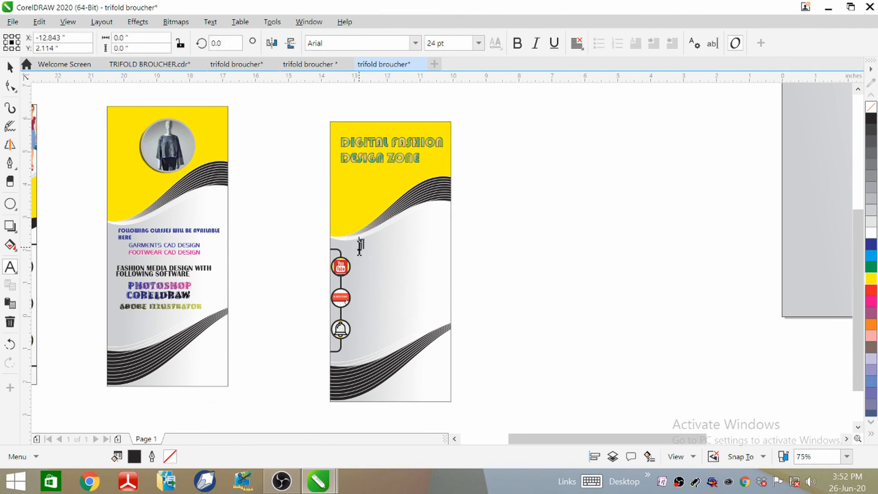
right_click(359, 247)
click(389, 95)
Copy the text "SEARCH DIGITAL FASHION DESIGN ZONE ON YOUTUBE" from the reference brochure's third panel.
click(308, 65)
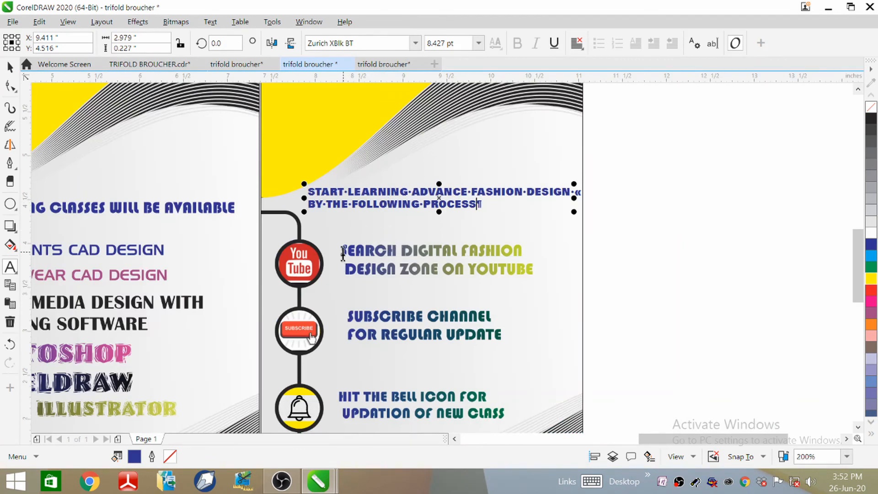
click(342, 251)
drag(341, 251, 531, 270)
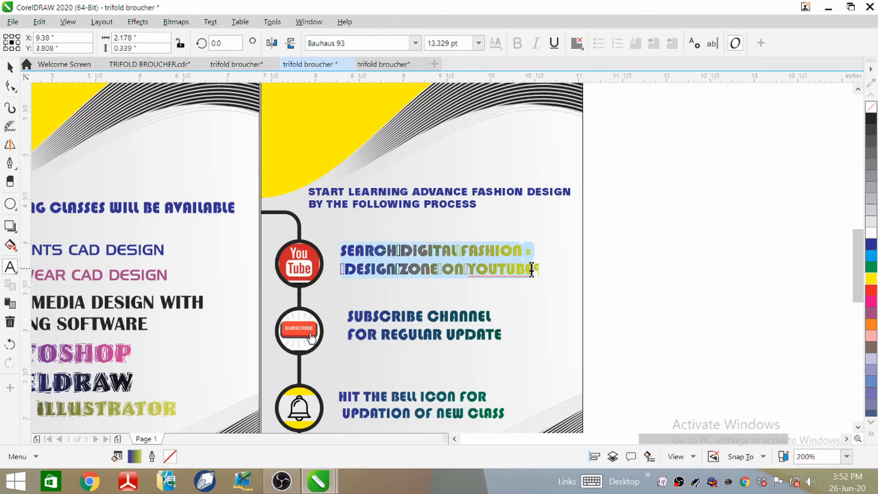
right_click(449, 263)
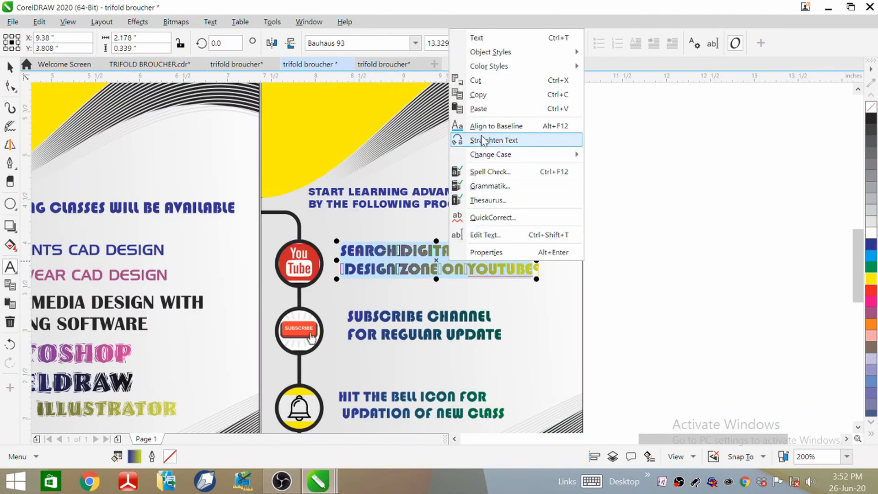
click(475, 96)
Paste the copied YouTube search text into the working brochure's third panel, beside the YouTube circle.
click(409, 68)
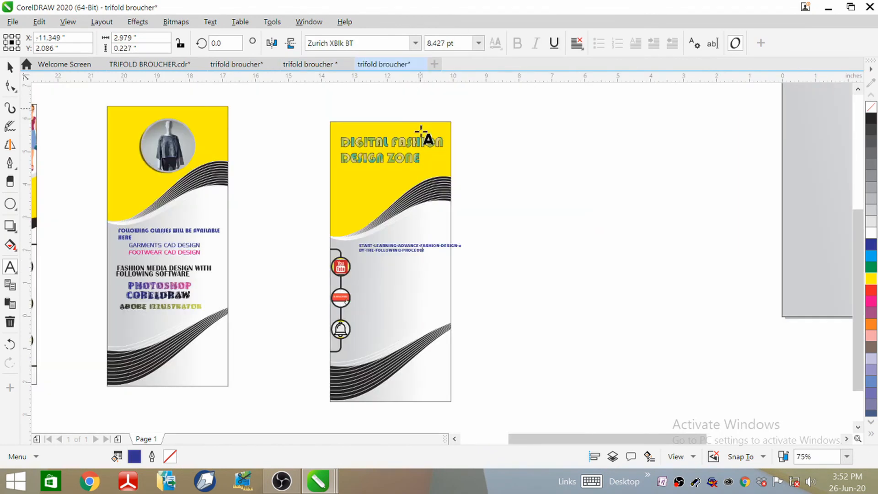
right_click(380, 279)
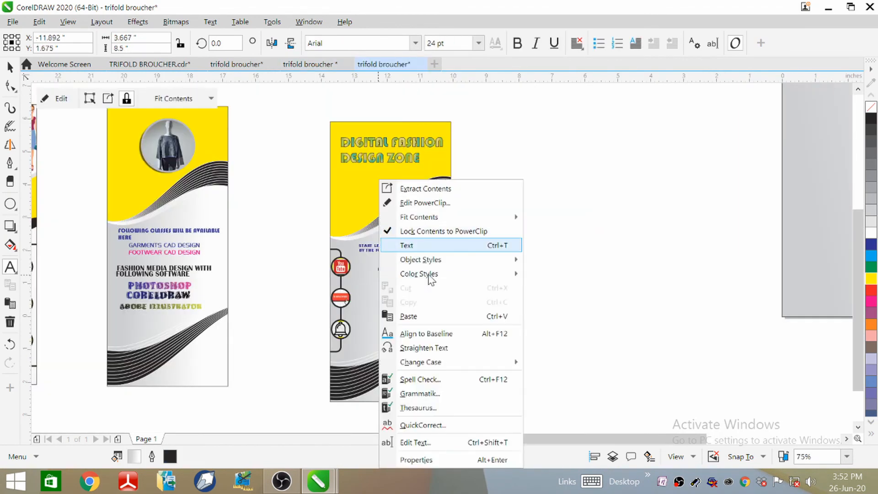
click(408, 316)
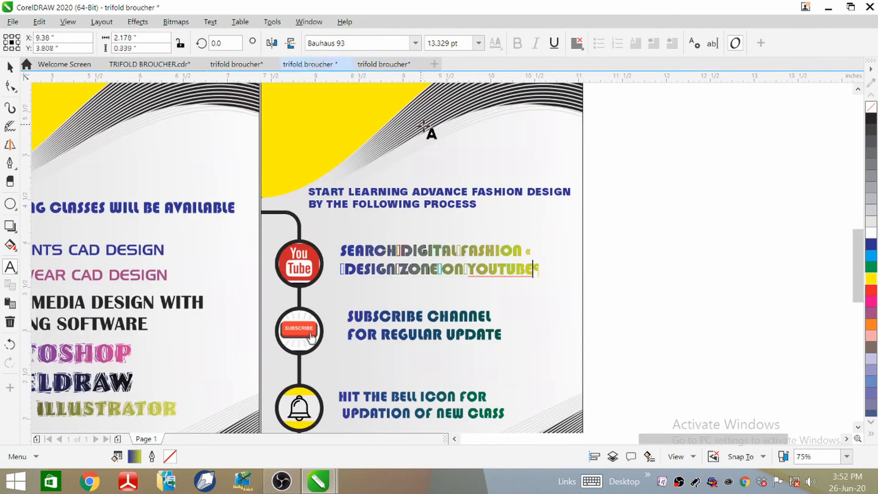
Copy the text "SUBSCRIBE CHANNEL FOR REGULAR UPDATE" from the reference brochure's third panel.
scroll(427, 130, down, 2)
scroll(401, 187, up, 2)
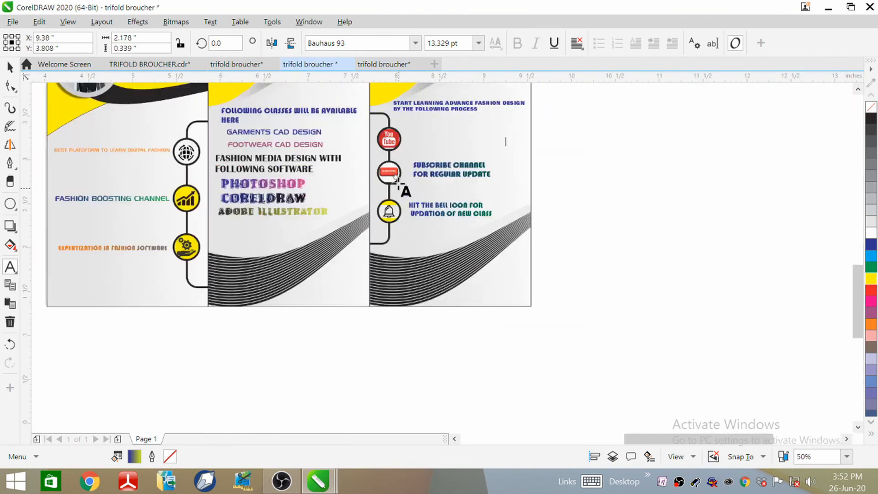
click(434, 146)
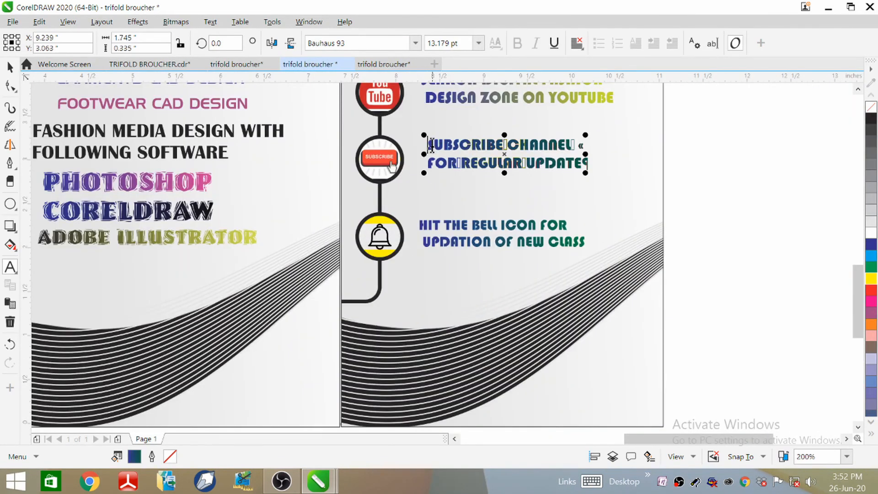
drag(434, 145, 526, 178)
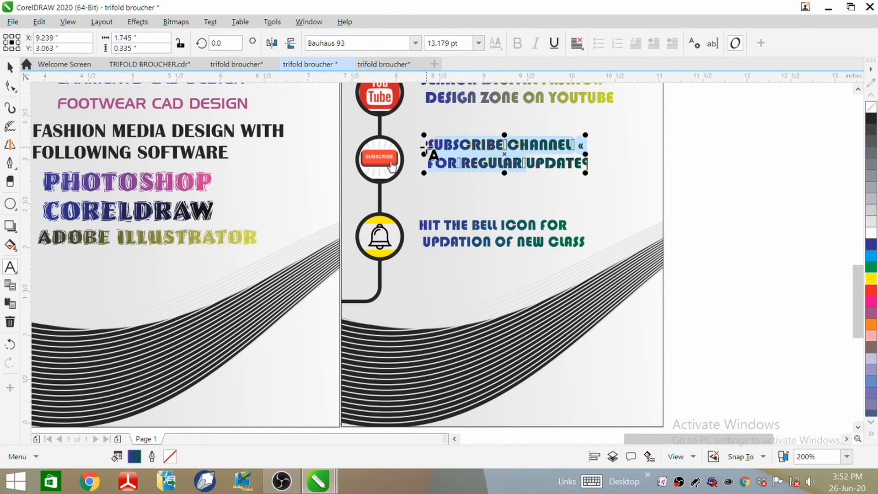
drag(425, 146, 594, 181)
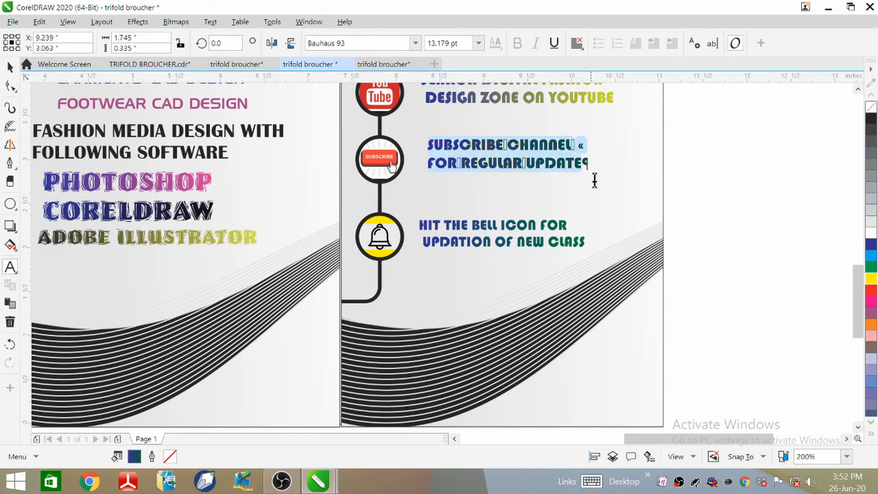
right_click(517, 156)
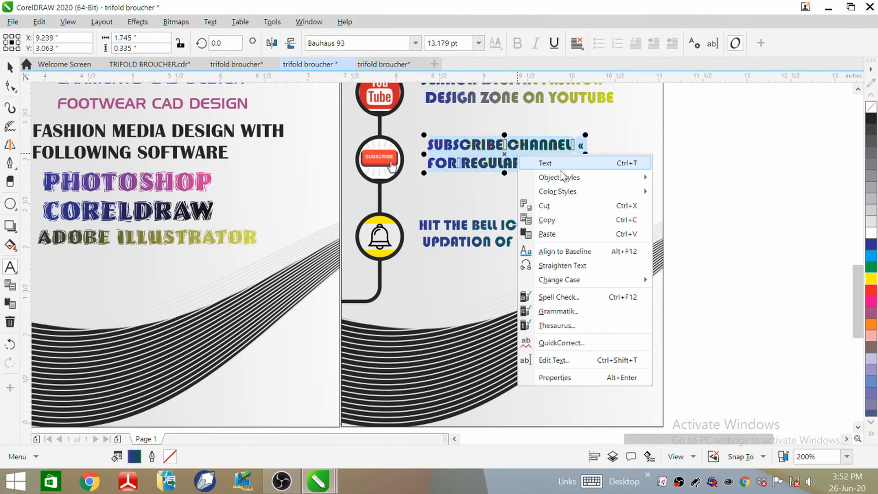
click(554, 223)
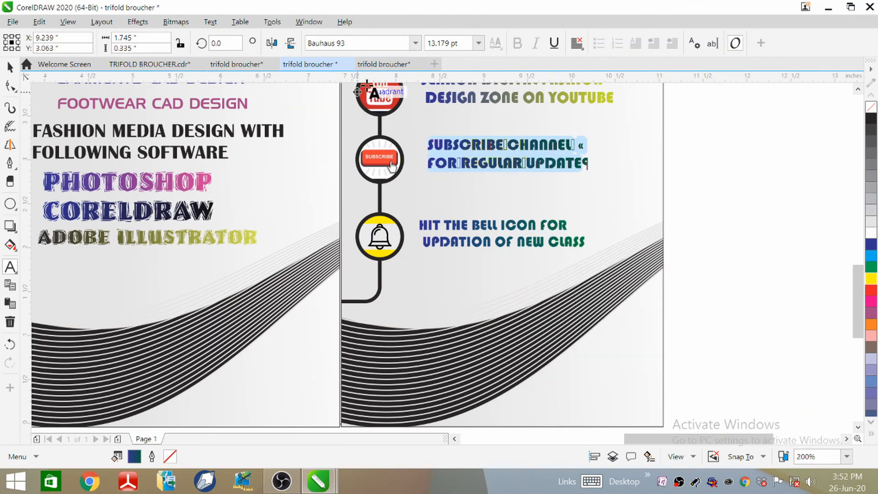
Paste the copied "SUBSCRIBE CHANNEL" text into the working brochure's third panel, beside the subscribe circle.
click(378, 68)
click(380, 307)
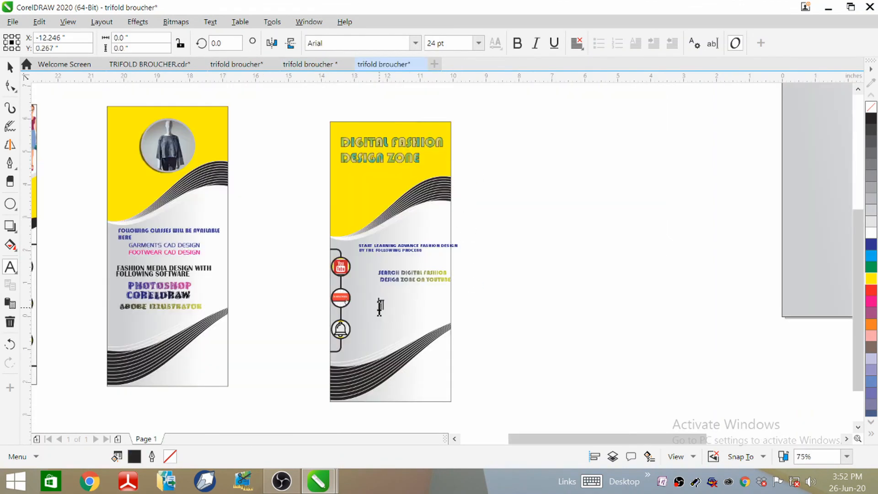
right_click(380, 307)
click(423, 156)
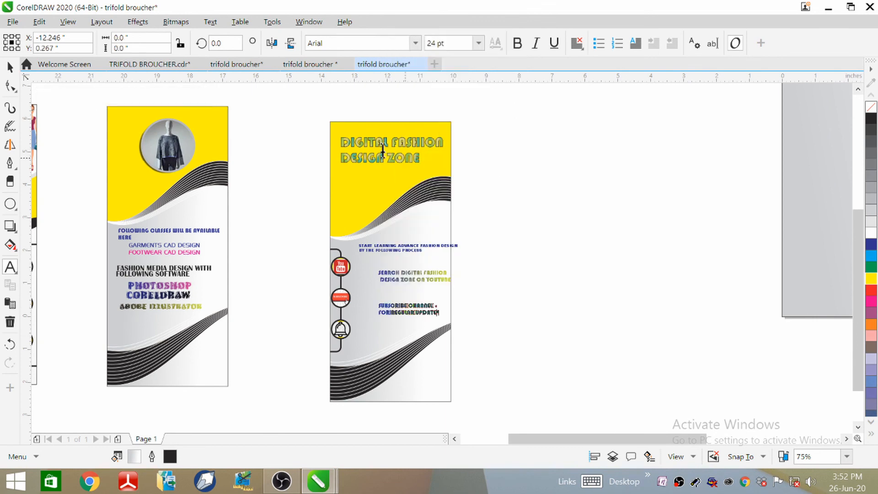
Copy the text "HIT THE BELL ICON FOR UPDATION OF NEW CLASS" from the reference brochure's third panel.
click(314, 68)
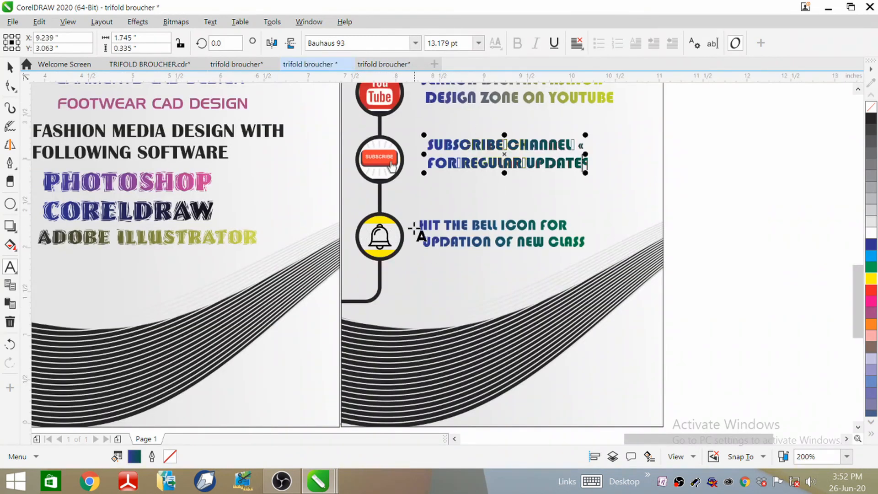
click(421, 225)
drag(421, 225, 578, 245)
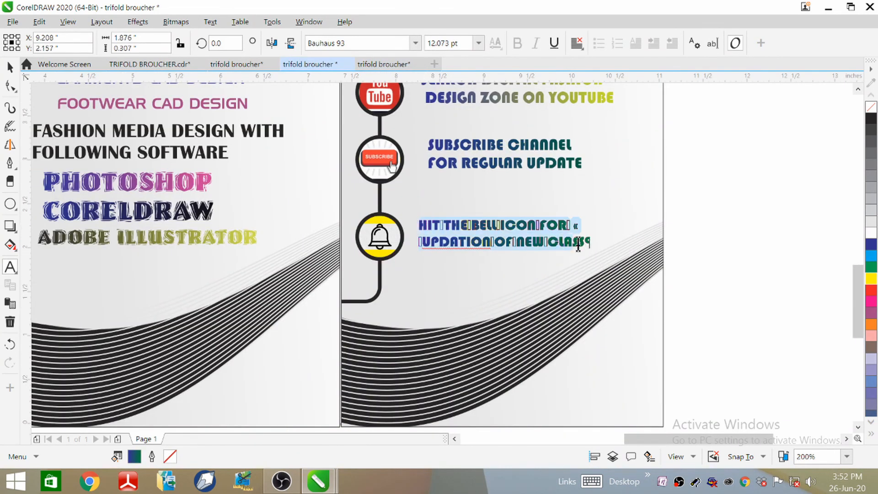
right_click(521, 236)
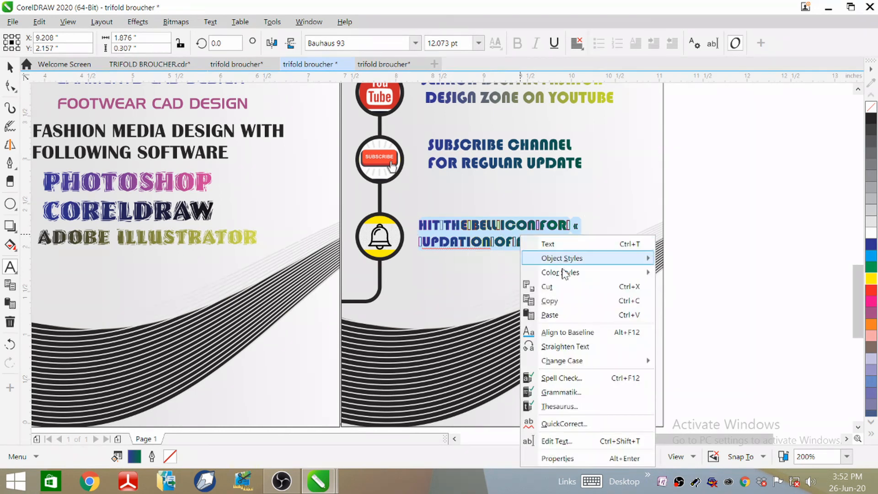
click(549, 300)
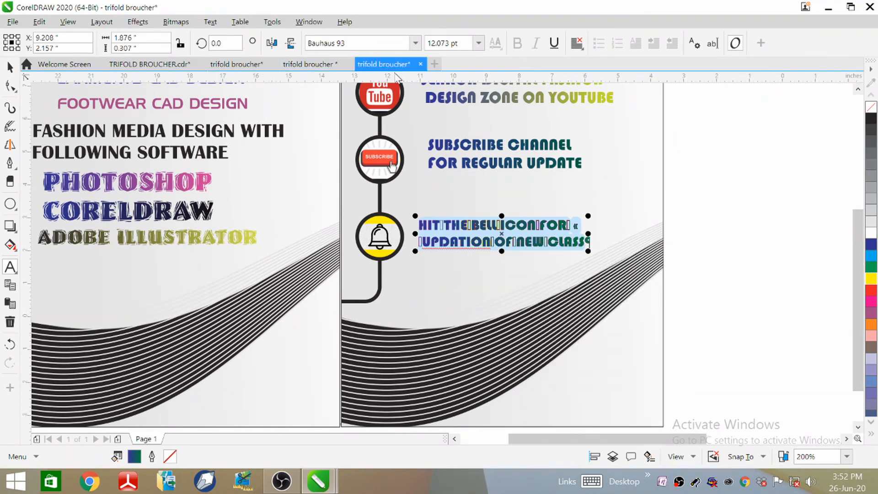
Paste the copied bell icon text into the working brochure's third panel, beside the bell circle.
click(383, 64)
right_click(370, 339)
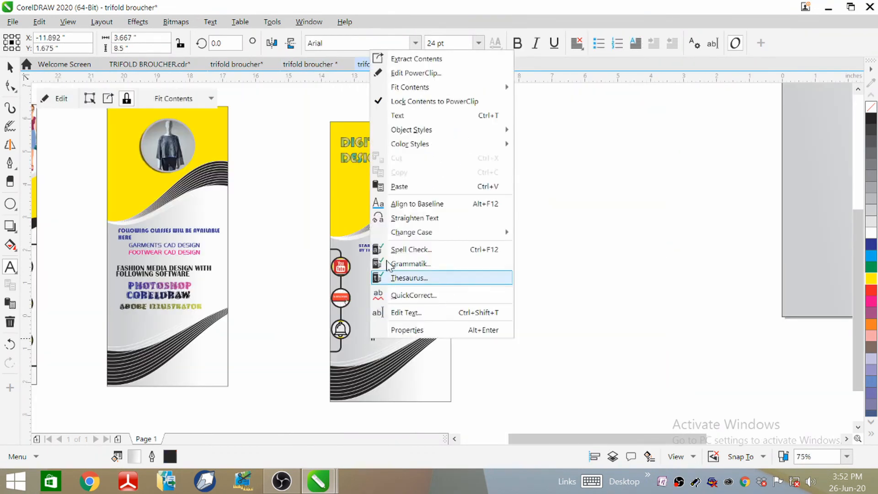
click(399, 186)
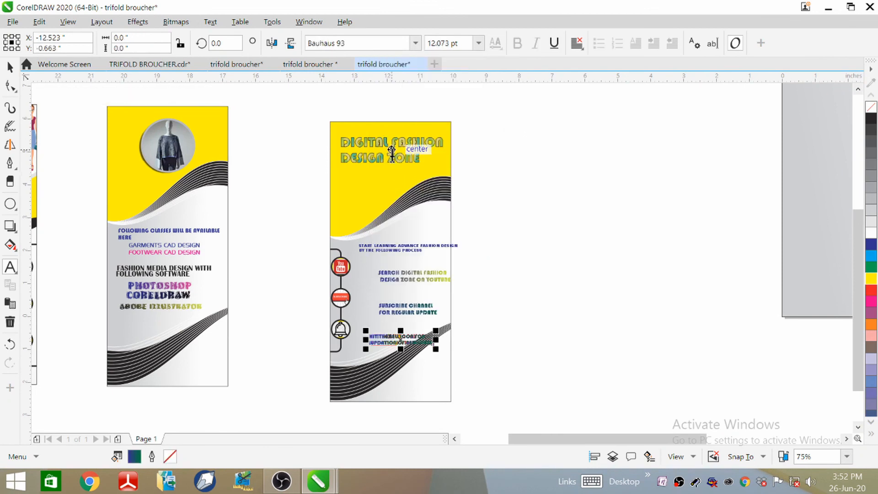
Move the "START LEARNING" heading toward the connector frame so it lies fully inside the third panel.
scroll(393, 153, down, 2)
click(10, 67)
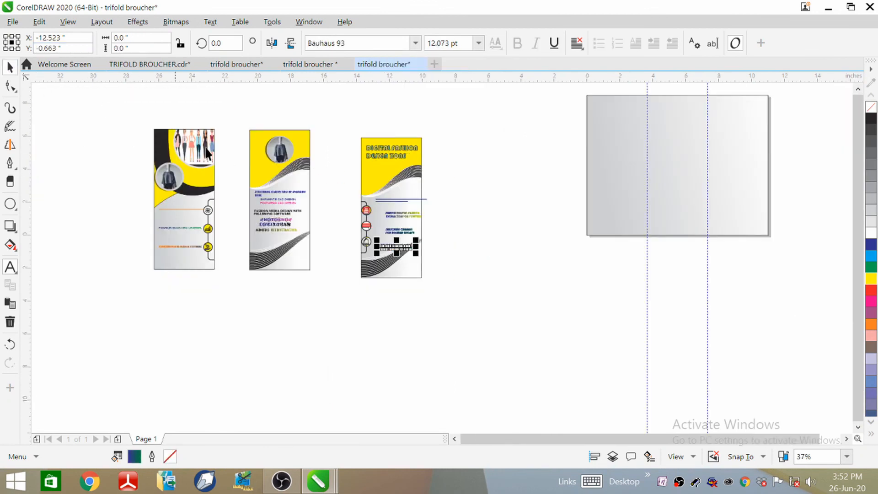
scroll(380, 217, up, 6)
scroll(411, 172, down, 2)
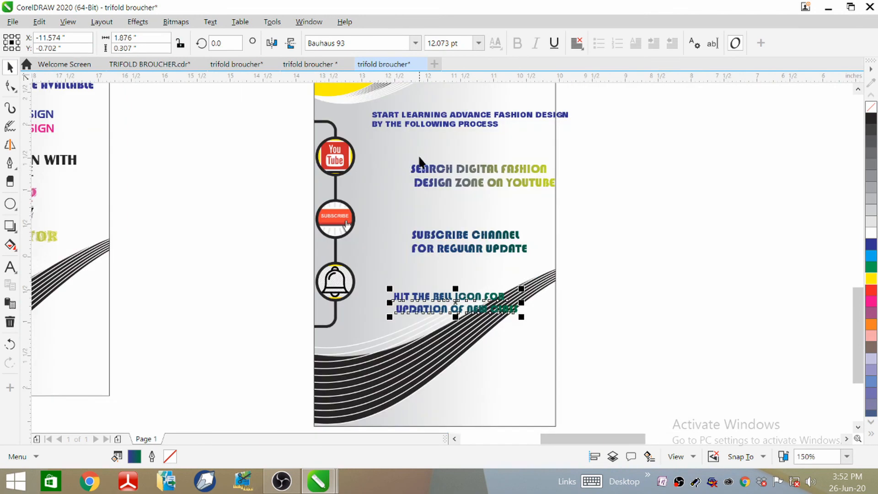
click(464, 124)
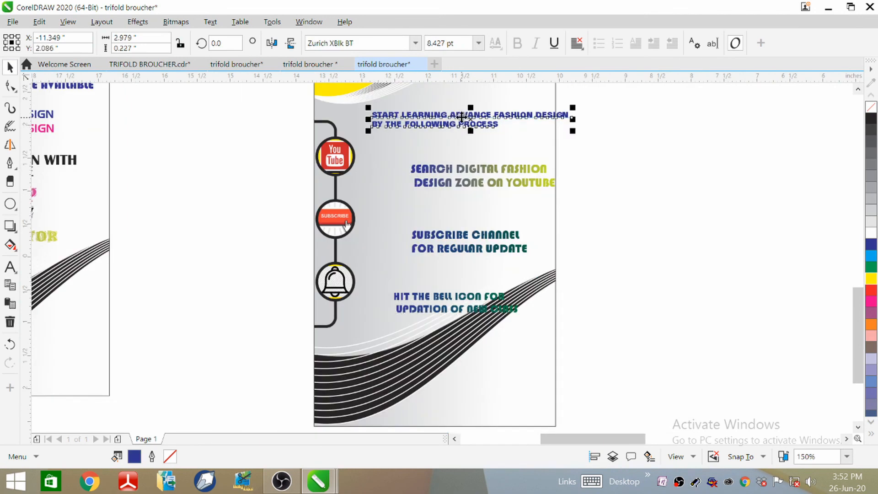
drag(462, 117, 437, 120)
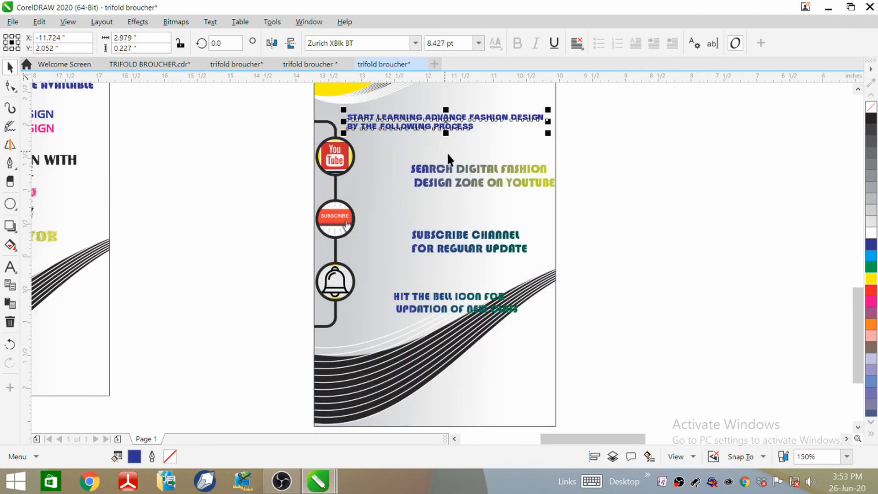
click(495, 142)
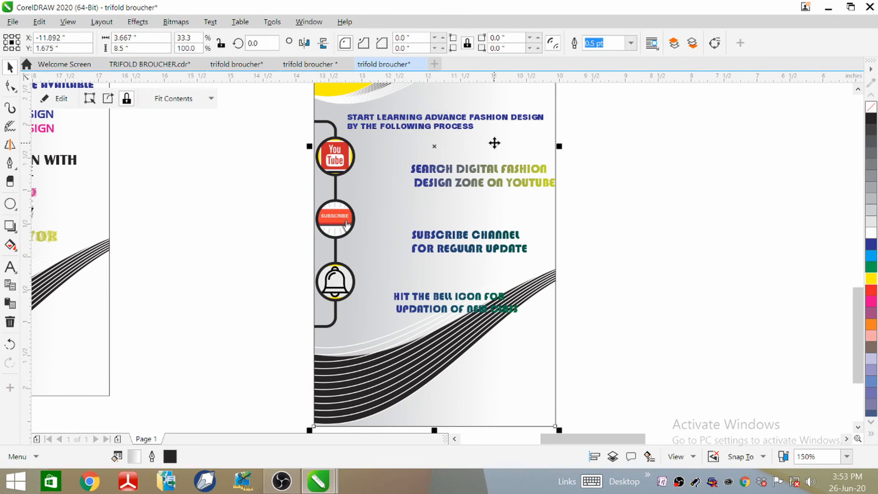
Move the search, subscribe and bell texts right next to their matching icon circles, then clear the selection.
click(482, 185)
drag(475, 174, 437, 156)
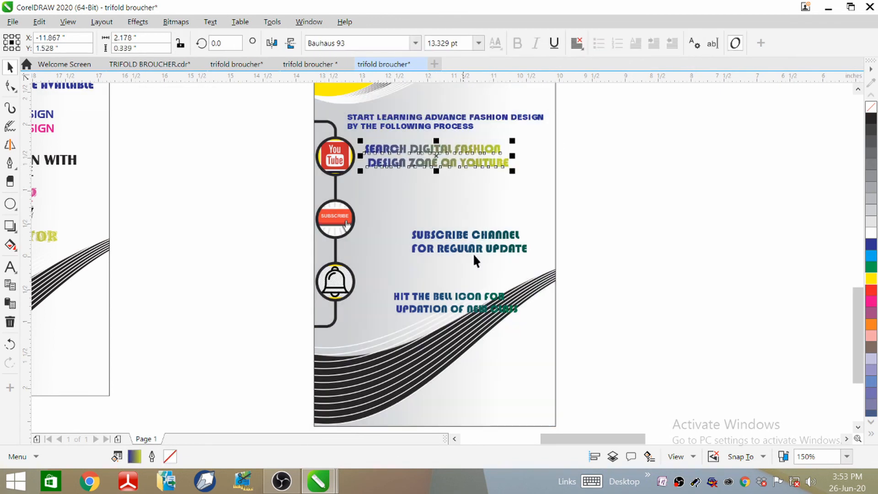
click(474, 243)
drag(474, 242, 431, 211)
drag(456, 306, 424, 274)
click(557, 251)
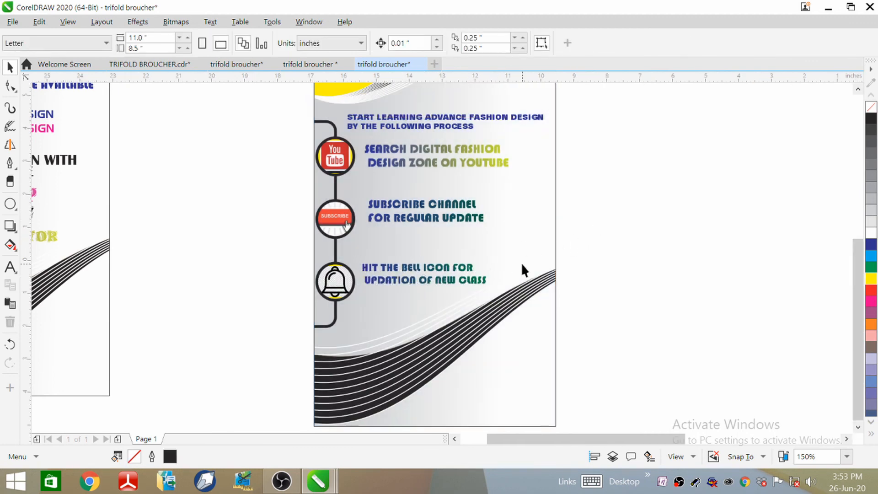
Move the "START LEARNING" heading slightly up and left to leave more space above the YouTube text.
scroll(521, 265, down, 3)
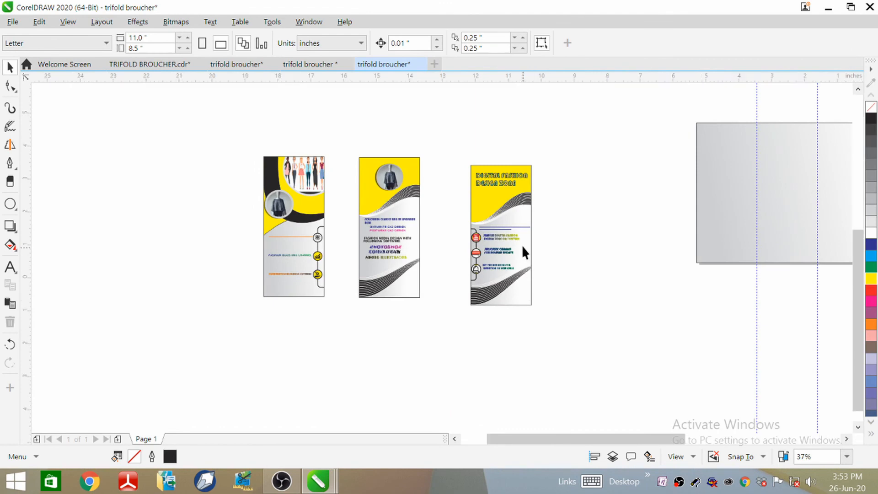
scroll(521, 245, up, 4)
scroll(518, 240, down, 3)
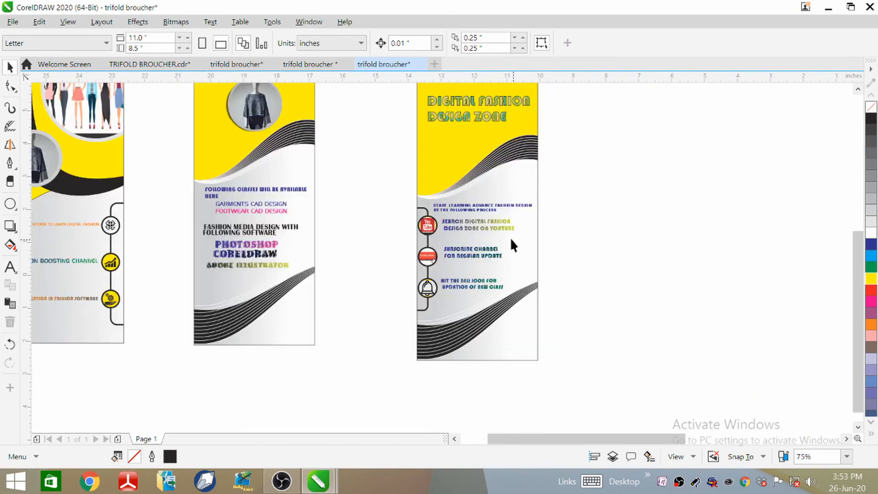
click(491, 210)
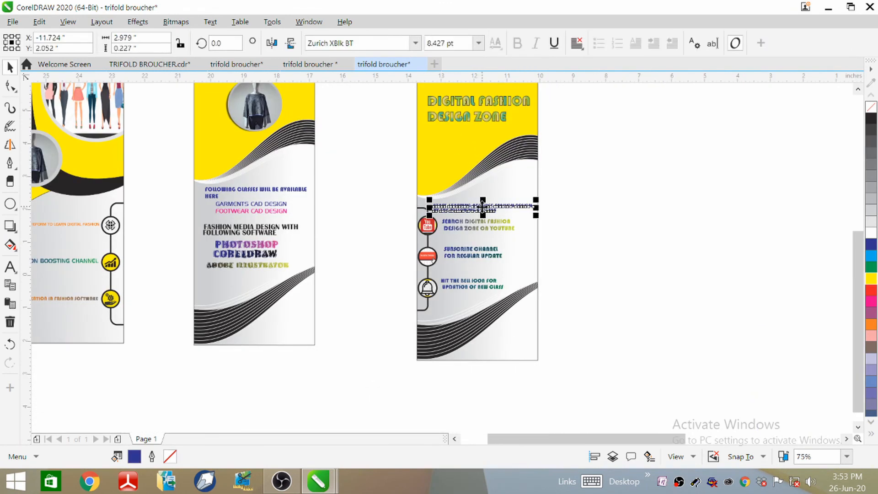
scroll(463, 224, up, 3)
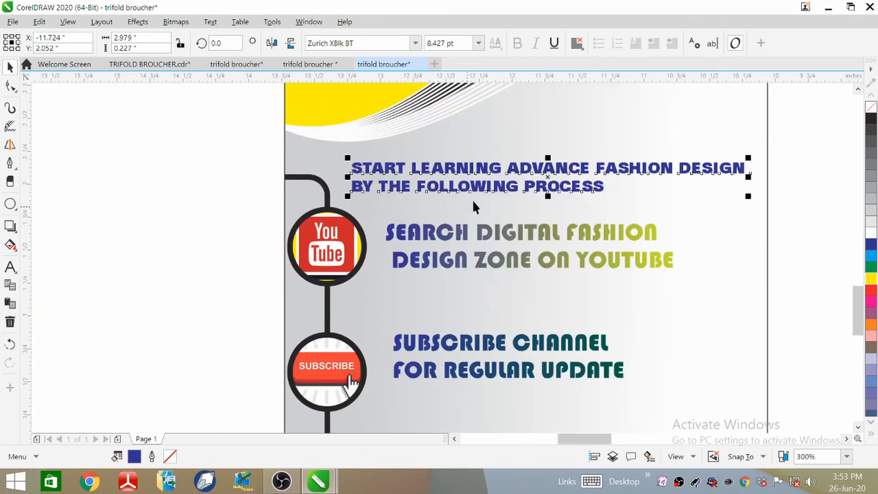
drag(524, 179, 531, 165)
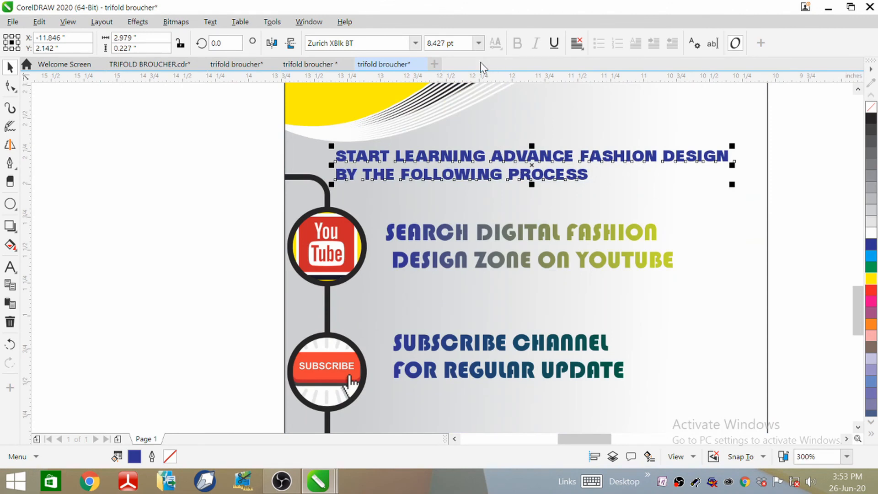
Set the "START LEARNING" heading's font size to 10 pt and keep the heading selected.
click(478, 43)
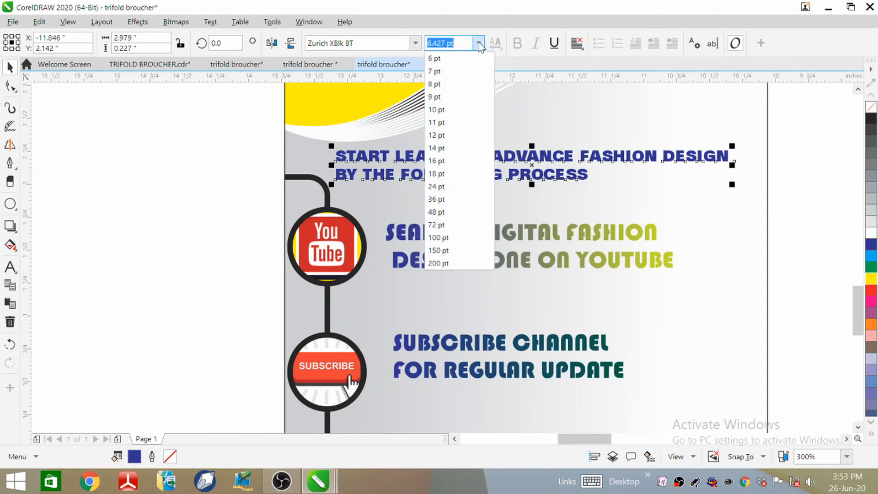
click(460, 113)
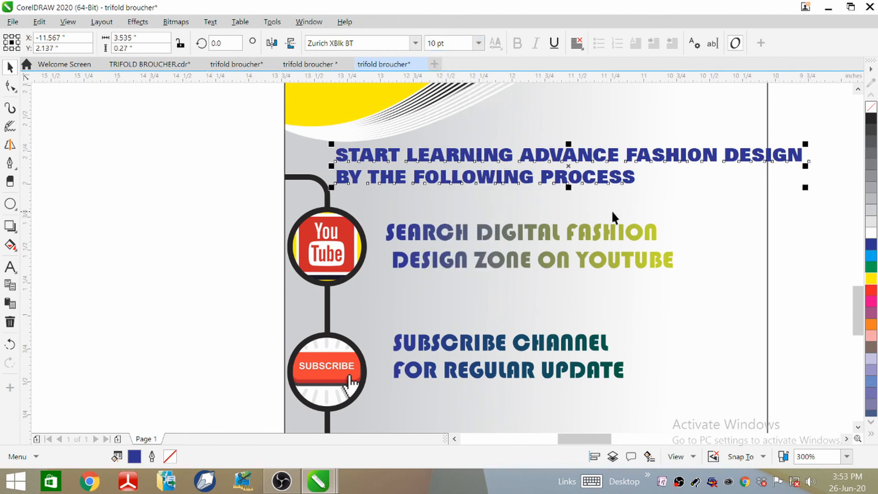
click(641, 185)
click(727, 162)
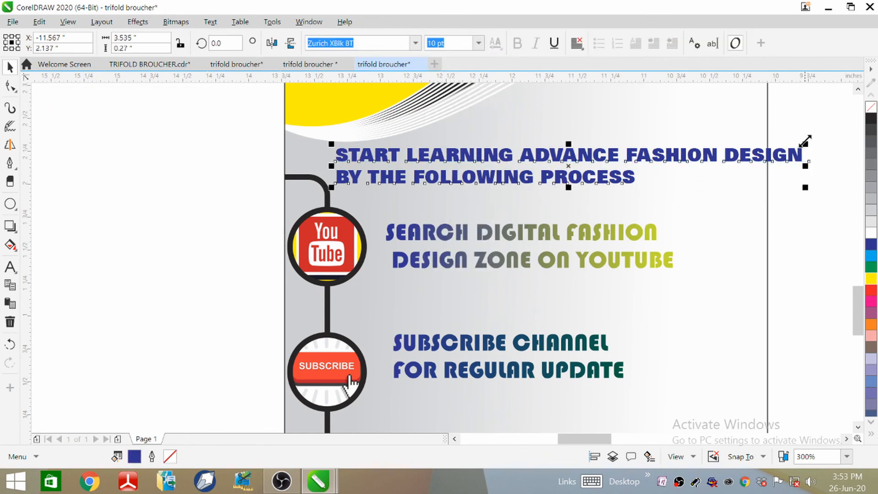
Scale the "START LEARNING" heading down to about 3.2 inches wide so it fits inside the third panel, then deselect it.
drag(804, 143, 761, 146)
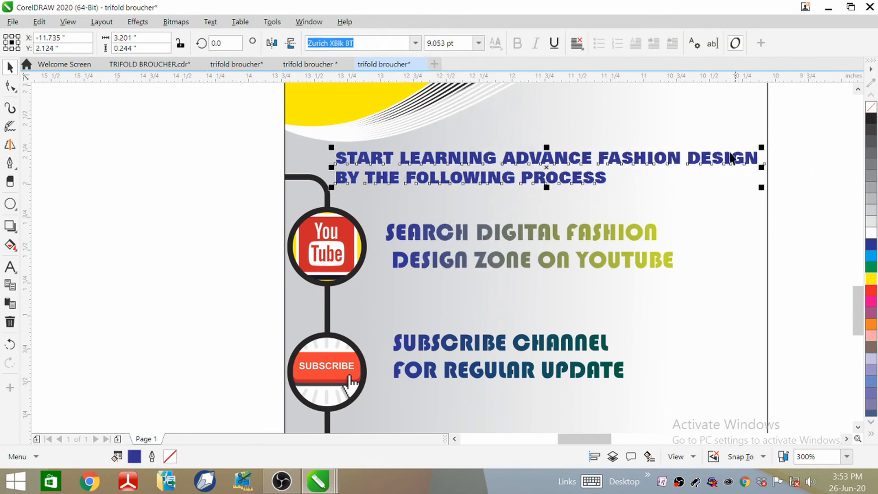
click(251, 146)
Select all objects of the third panel and group them.
scroll(300, 176, down, 3)
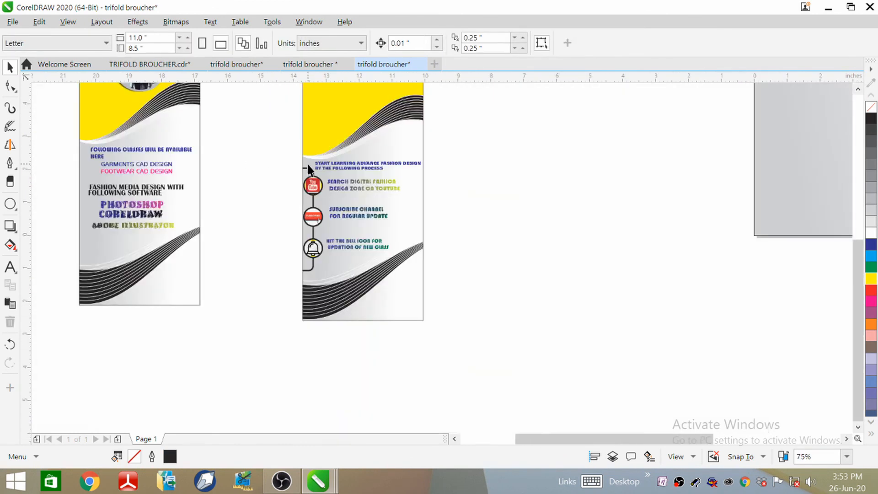
scroll(353, 305, down, 2)
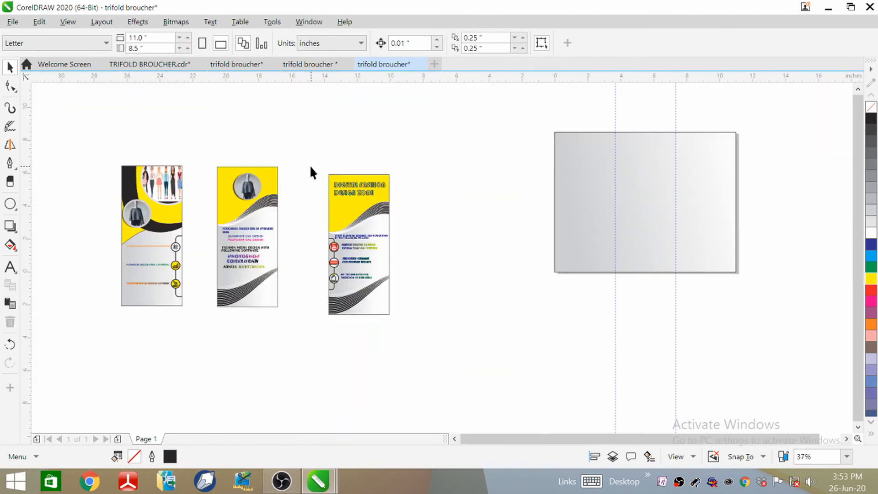
drag(310, 167, 418, 328)
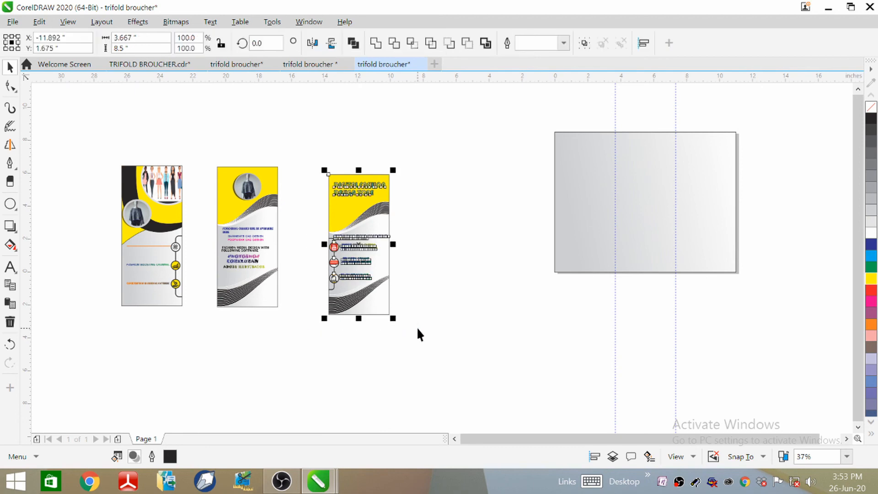
right_click(352, 211)
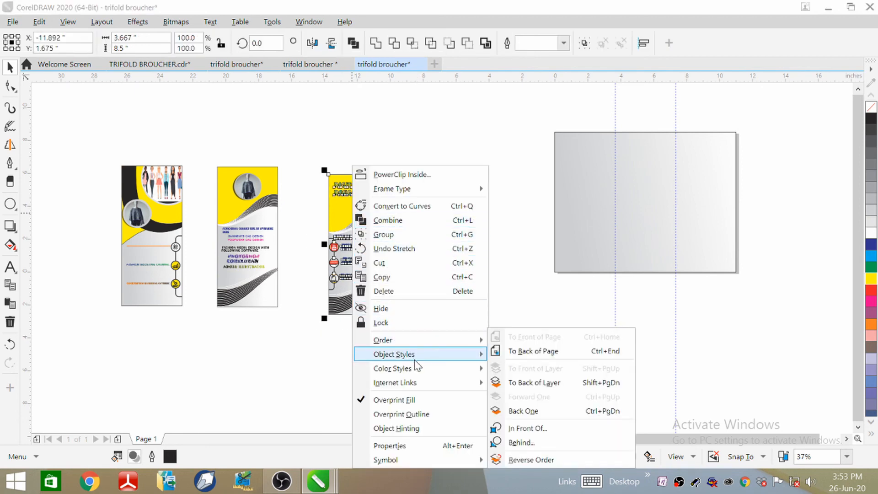
click(384, 234)
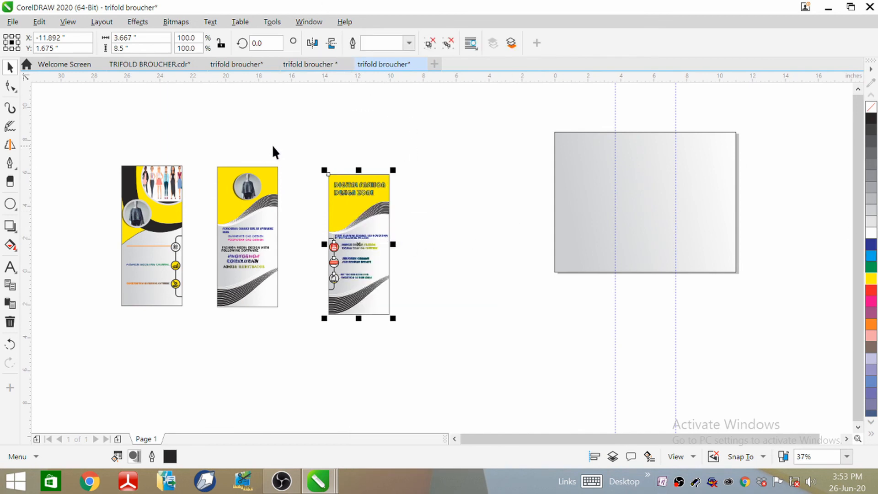
Move the grouped first panel with the fashion figures from the far end of the row to just beside the page.
click(167, 213)
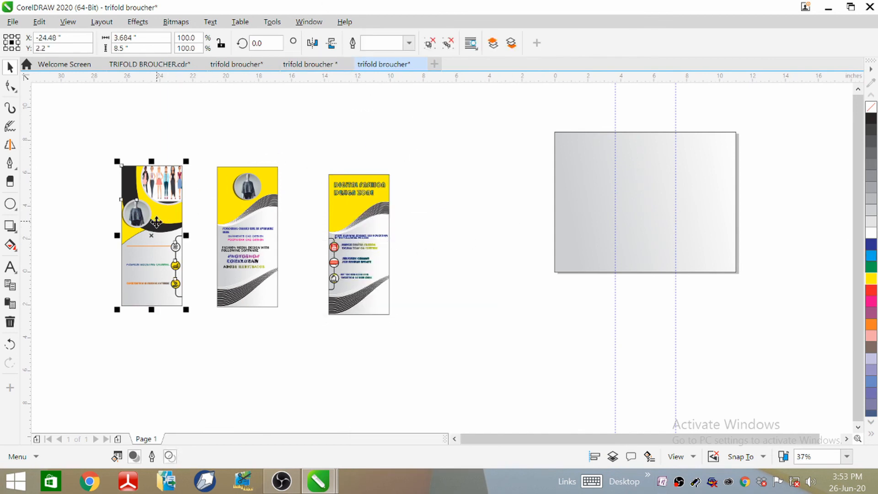
drag(164, 218, 502, 195)
scroll(214, 153, down, 3)
scroll(302, 170, up, 4)
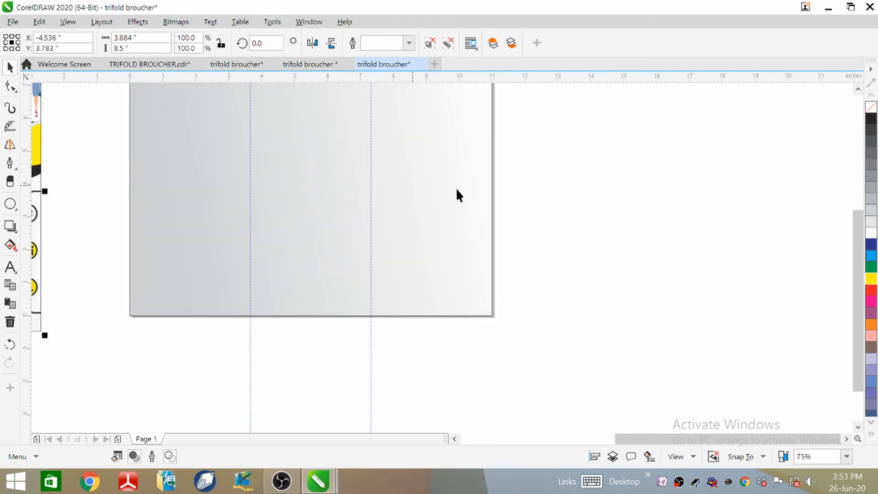
scroll(512, 197, down, 2)
scroll(399, 148, up, 2)
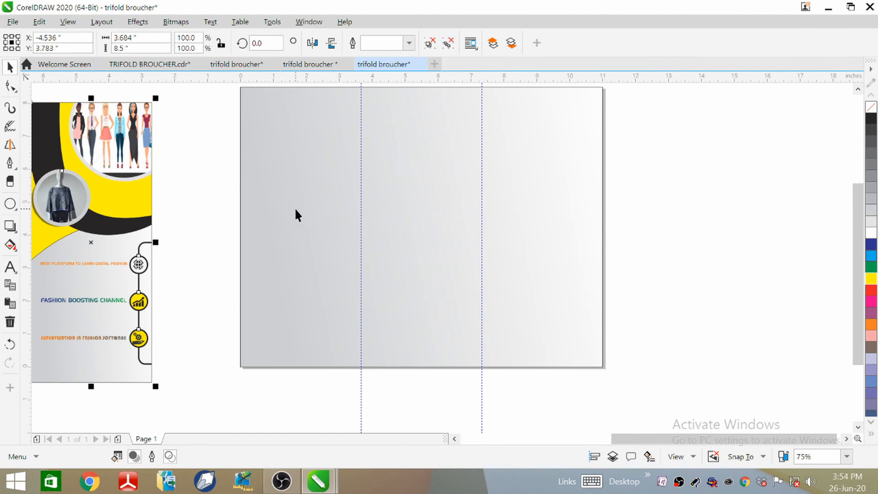
Align the left edges of the first panel and the gradient page background with Align and Distribute.
click(281, 202)
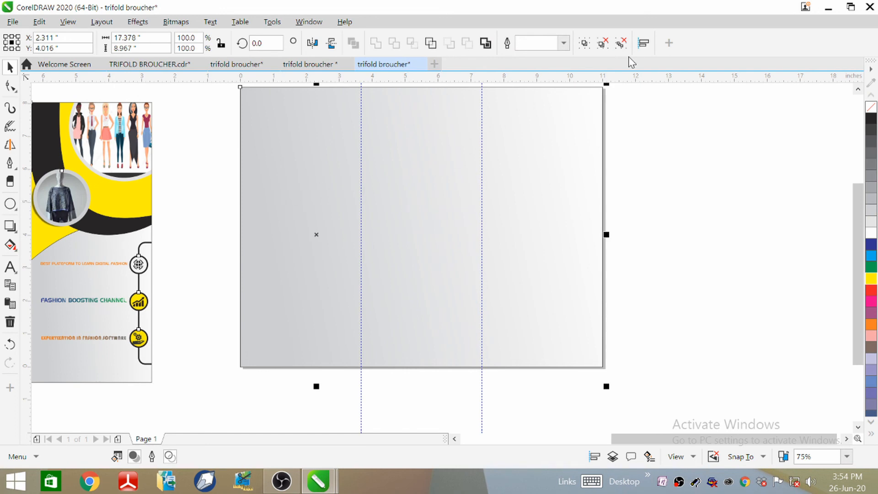
click(643, 43)
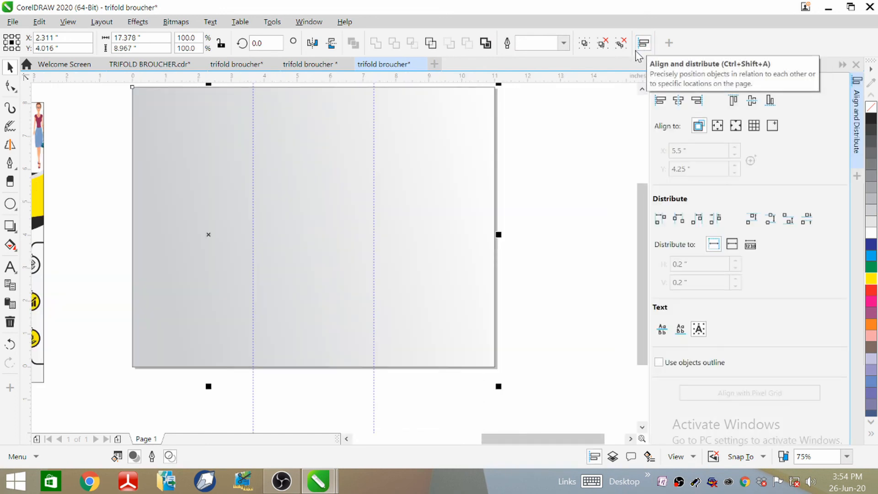
click(661, 102)
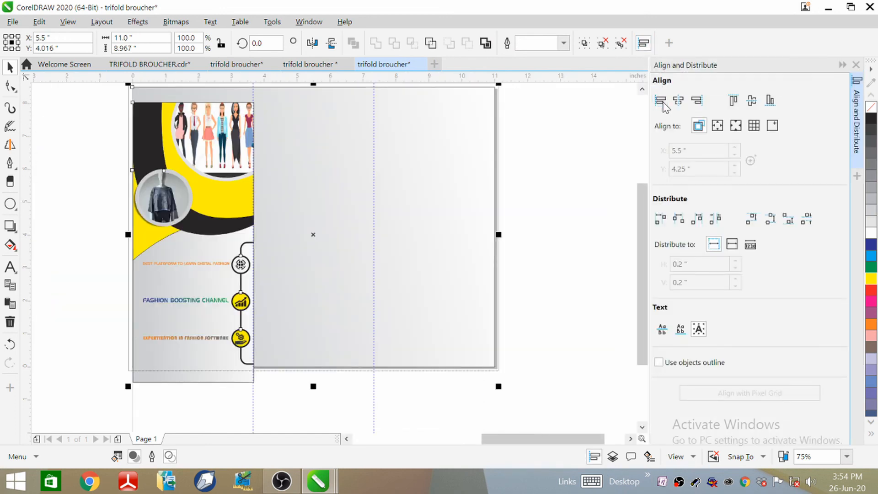
Select only the first panel and nudge it up until its top meets the page's top edge.
scroll(540, 228, down, 2)
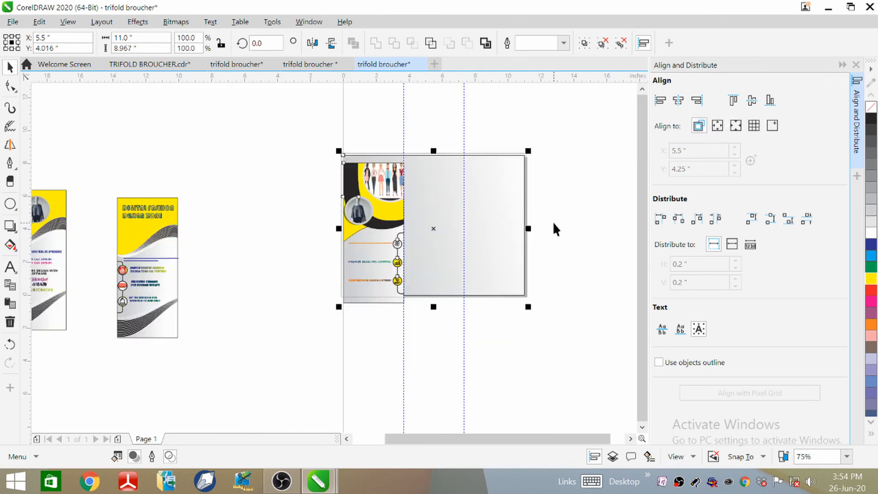
scroll(352, 247, up, 2)
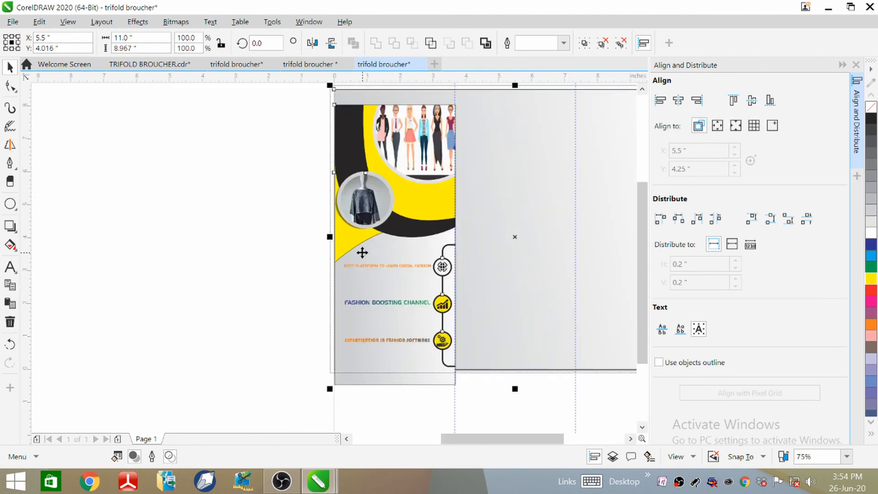
click(224, 166)
click(404, 260)
key(Up)
key(Up)
key(Up)
key(Up)
key(Up)
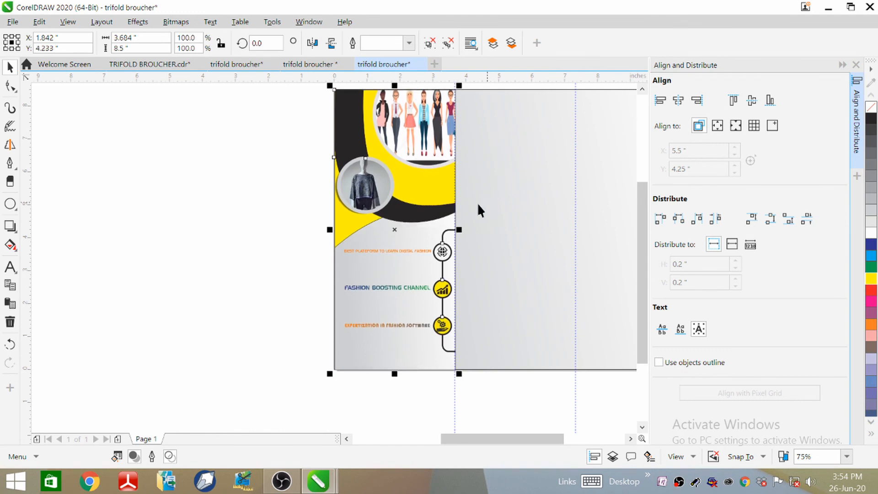
Move the second panel with the class and software list onto the page's middle third between the guidelines.
scroll(249, 188, down, 2)
scroll(229, 174, down, 1)
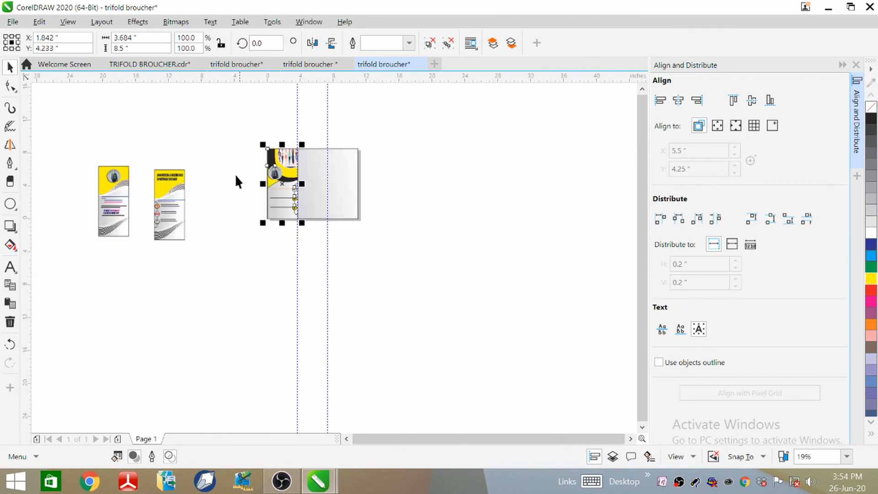
click(119, 198)
drag(64, 141, 147, 253)
drag(112, 206, 311, 183)
Nudge the second panel left to X 5.513 inches so it sits flush against the first panel.
scroll(315, 151, up, 6)
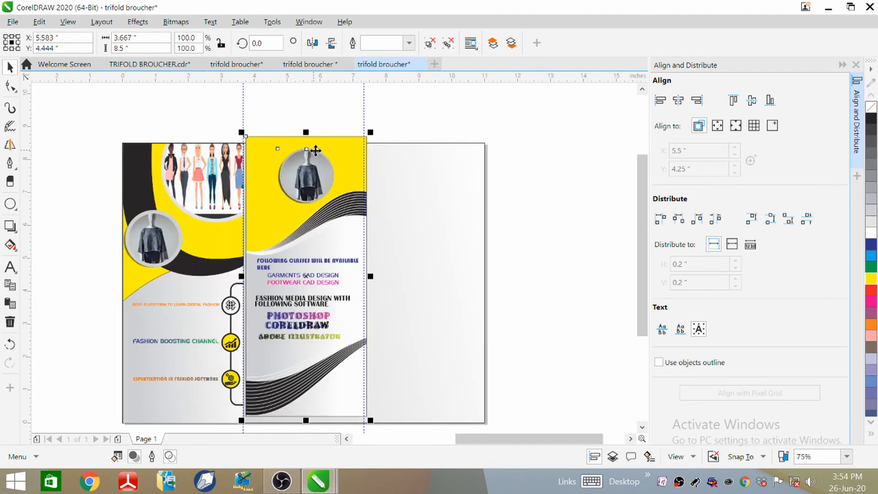
scroll(257, 192, up, 4)
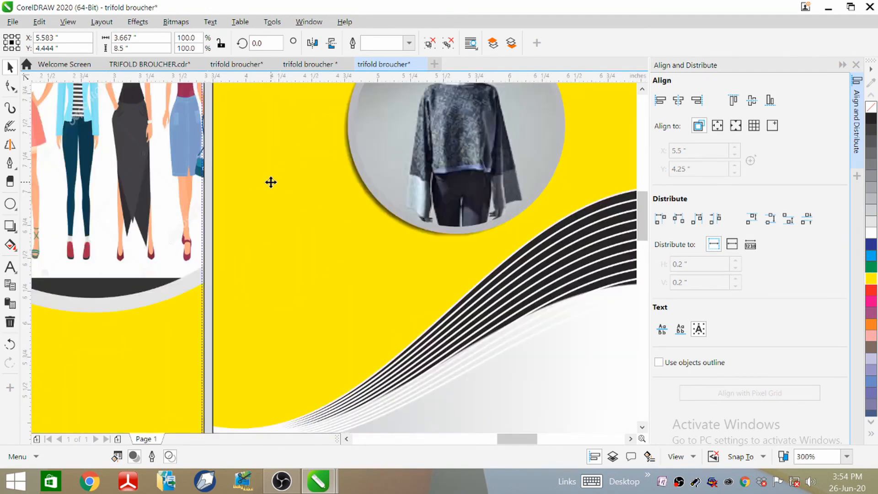
key(Left)
key(Left)
key(Left)
key(Left)
key(Left)
key(Left)
key(Left)
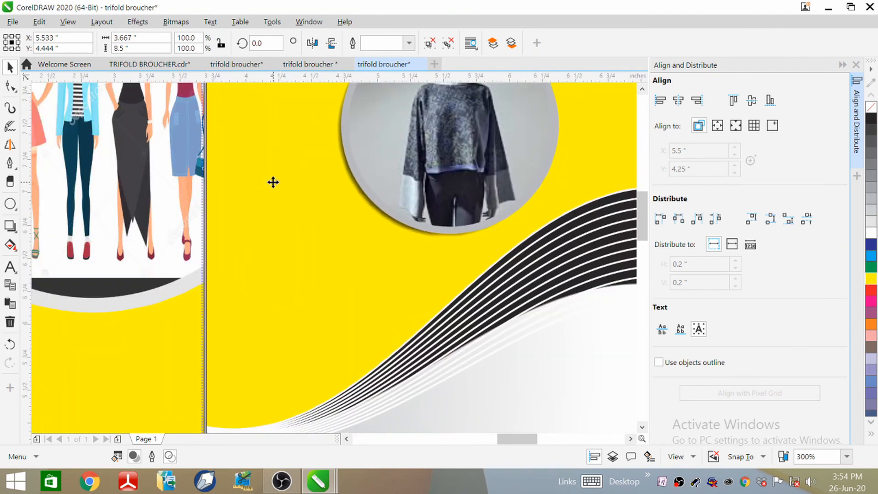
Nudge the second panel down to Y 4.244 inches so its top lines up with the page's top edge.
scroll(276, 202, down, 4)
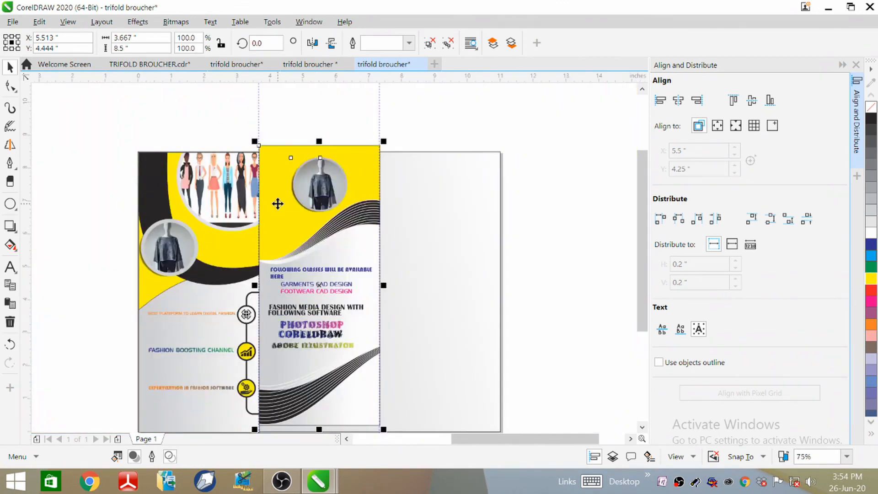
key(Up)
key(Up)
key(Up)
key(Up)
key(Up)
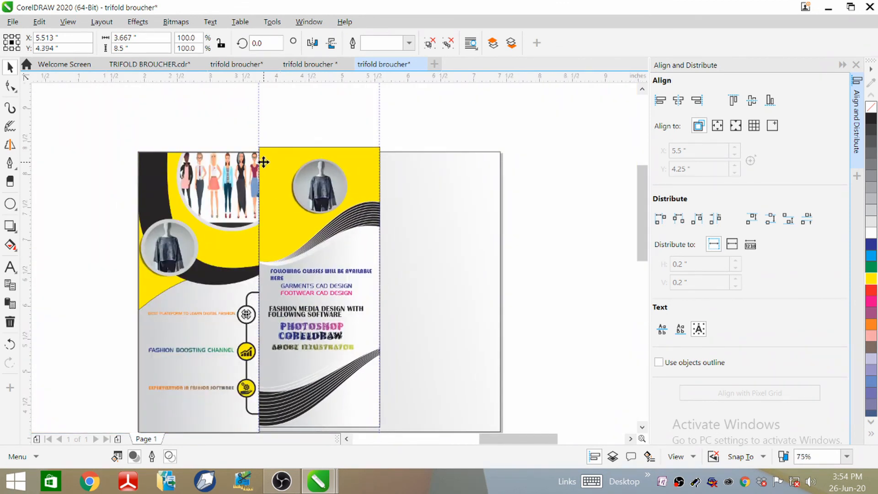
scroll(263, 161, up, 4)
key(Down)
key(Down)
key(Down)
key(Down)
key(Down)
key(Down)
key(Down)
key(Down)
key(Down)
key(Down)
key(Down)
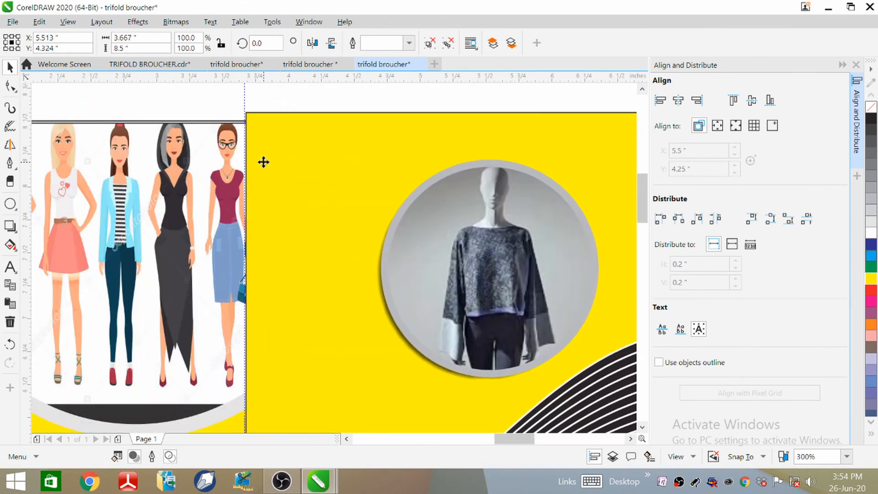
key(Down)
key(Down)
key(Down)
key(Down)
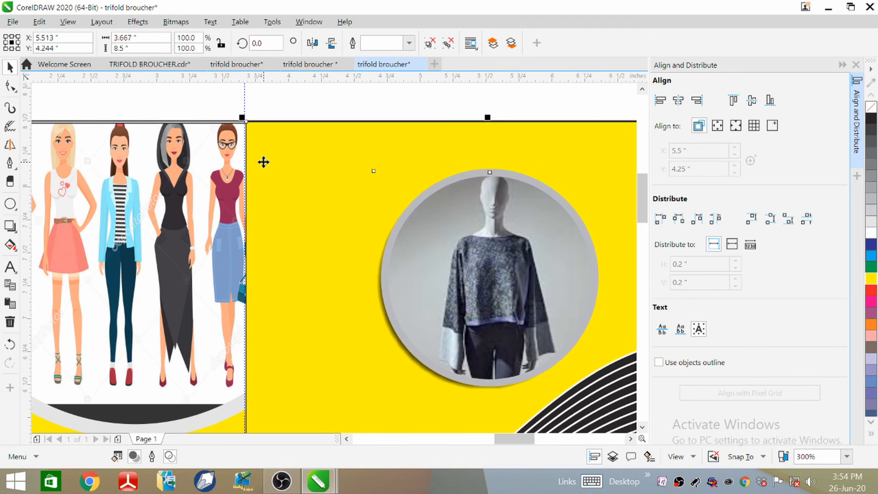
Nudge the first panel up to Y 4.243 inches to match the second panel's top edge, then clear the selection.
click(212, 161)
key(Up)
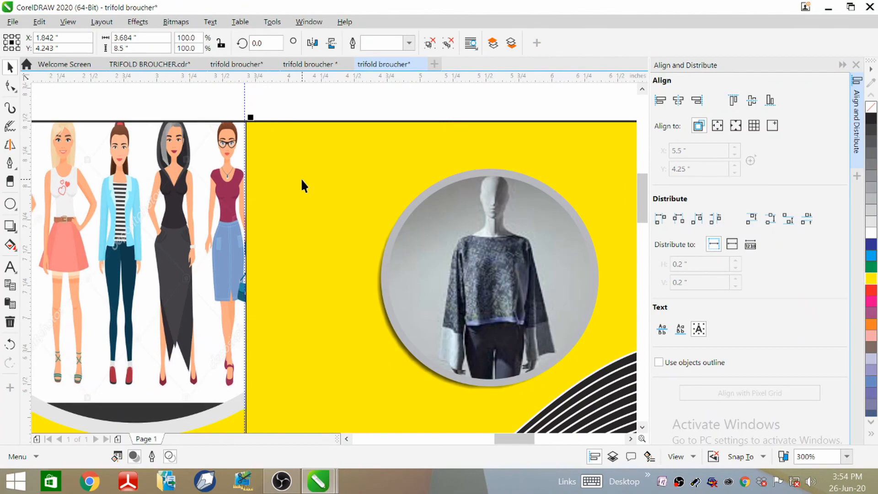
click(293, 151)
click(207, 98)
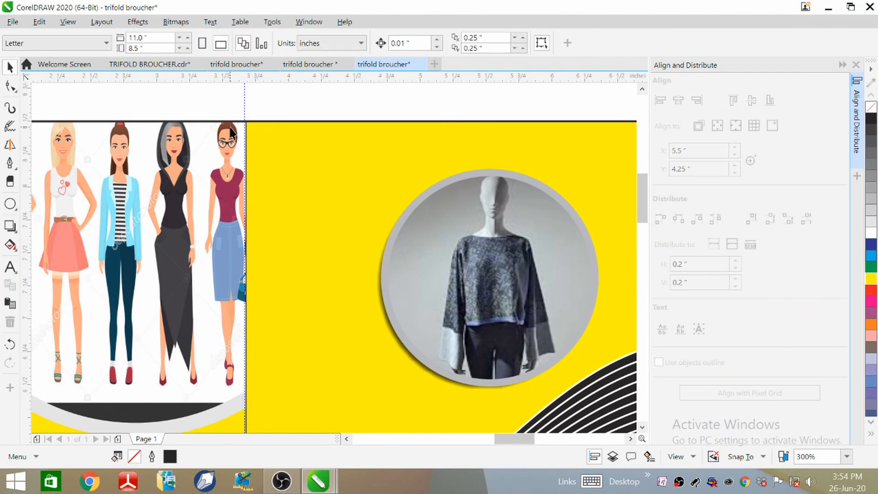
scroll(231, 131, up, 3)
scroll(264, 101, down, 6)
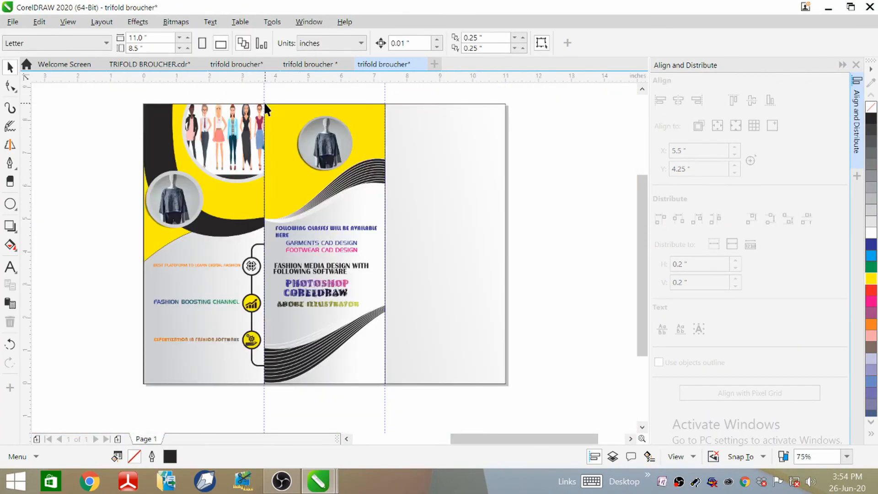
Move the grouped "DIGITAL FASHION DESIGN ZONE" panel onto the empty last third of the page.
scroll(271, 145, down, 2)
click(142, 189)
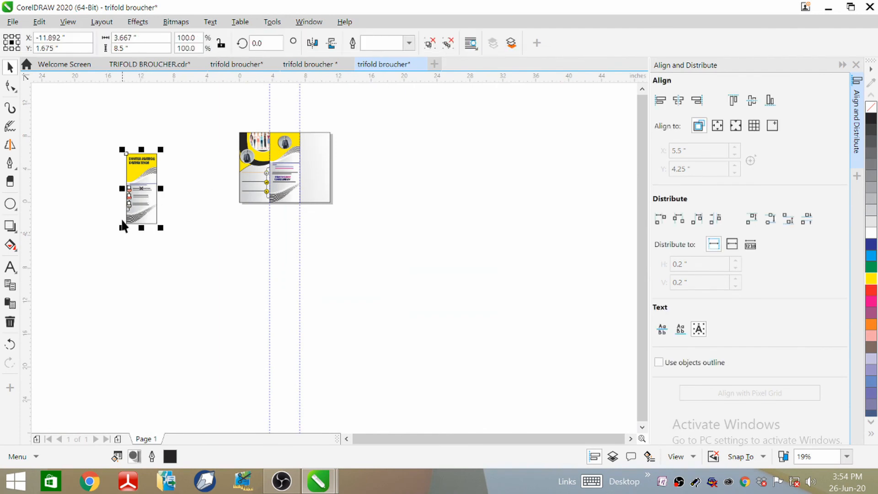
drag(153, 196, 311, 171)
Nudge the third panel up to Y 4.236 inches, close to the page's top edge.
scroll(293, 113, up, 2)
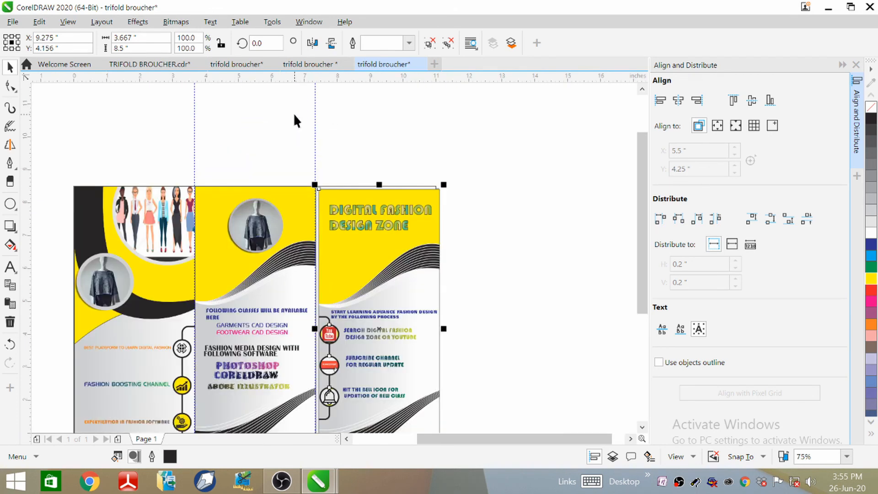
key(Up)
key(Up)
key(Up)
key(Up)
key(Up)
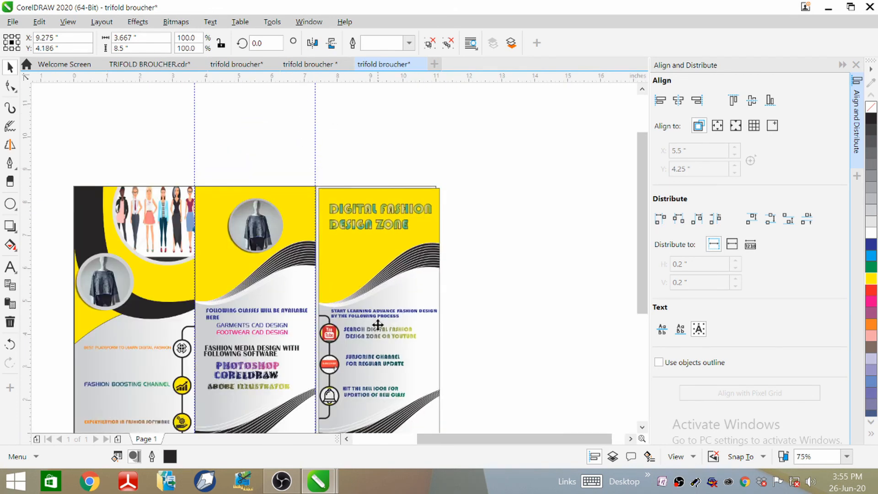
key(Up)
key(Up)
key(Up)
Nudge the third panel left to X 9.185 inches so it sits flush against the second panel.
key(Left)
key(Left)
key(Left)
key(Left)
key(Left)
key(Left)
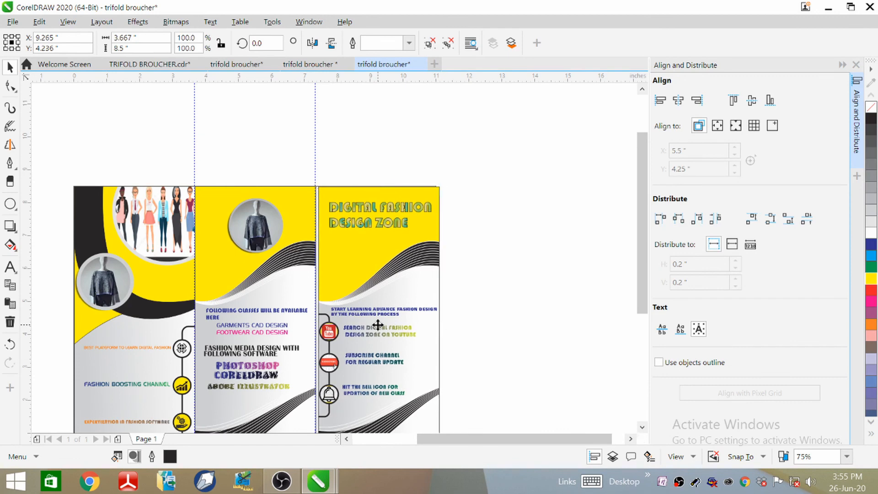
scroll(326, 271, up, 3)
scroll(326, 270, up, 4)
key(Left)
key(Left)
key(Left)
key(Left)
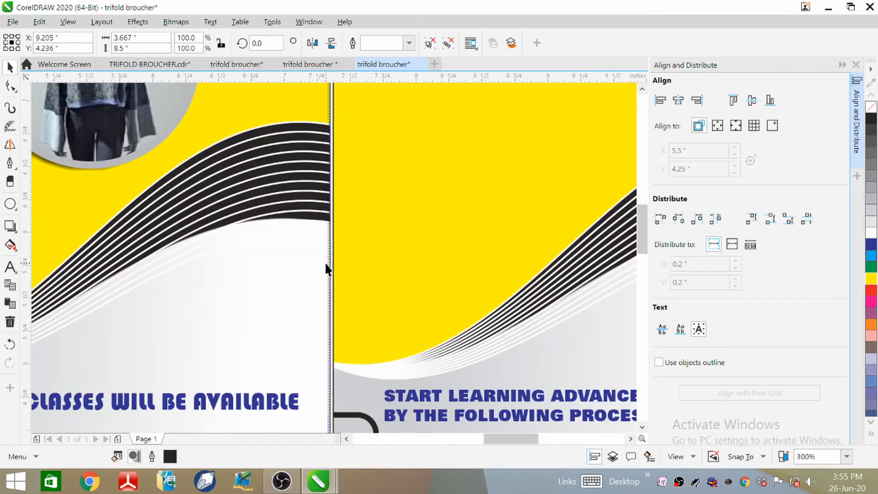
key(Right)
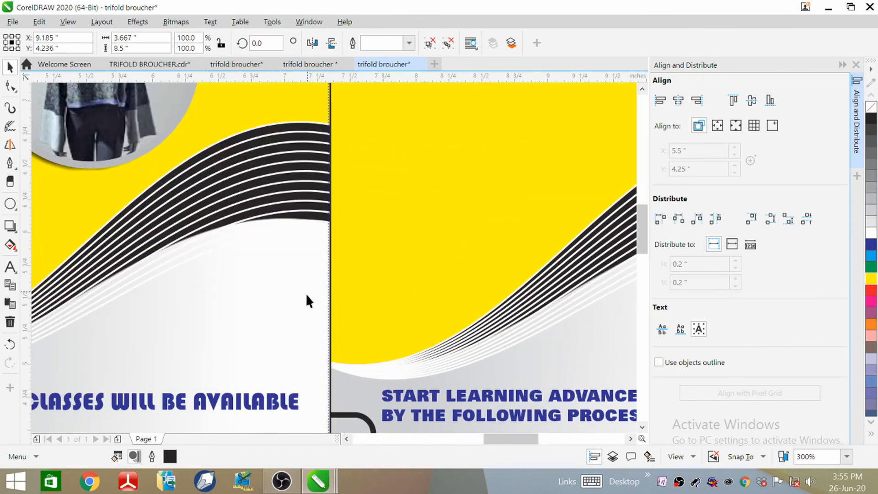
Nudge the third panel up to Y 4.246 inches to line up with its neighbour's top edge, then clear the selection.
scroll(307, 297, down, 4)
scroll(342, 207, up, 6)
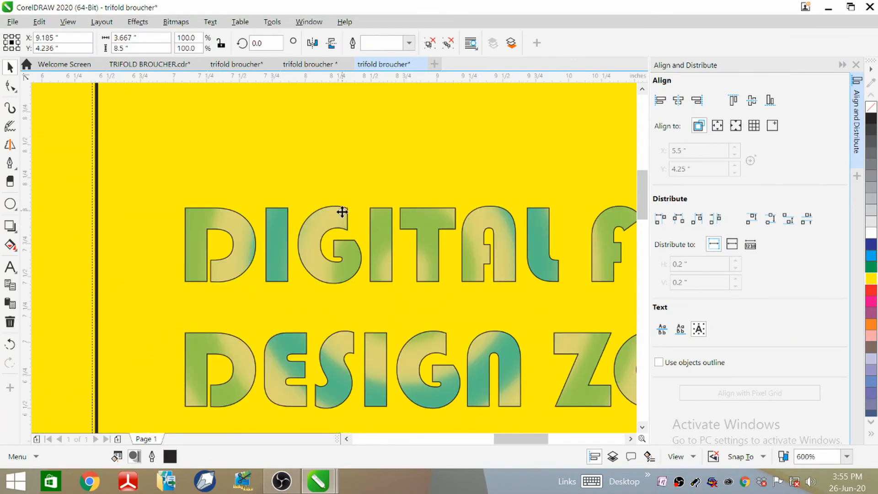
scroll(342, 211, down, 2)
key(Up)
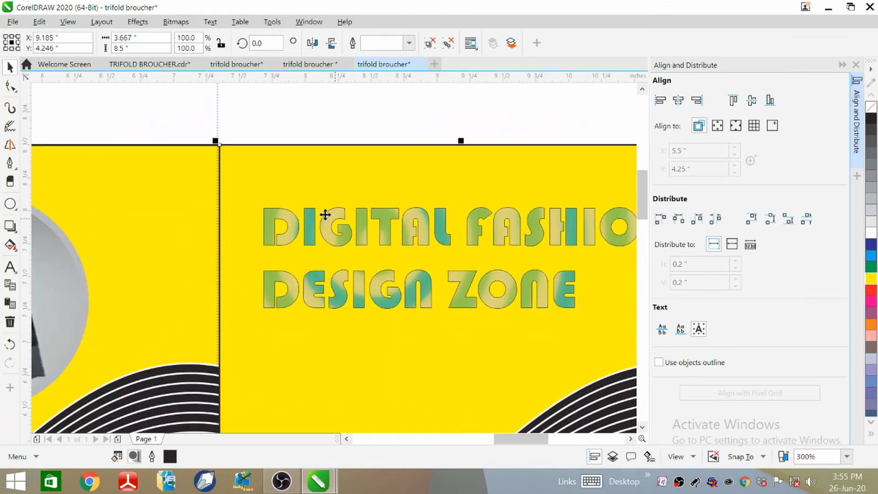
click(265, 137)
scroll(322, 115, down, 4)
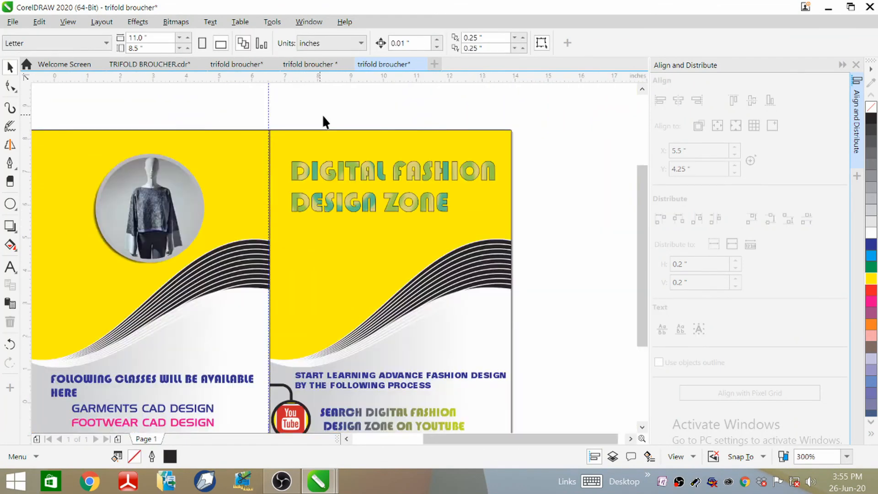
Select all three panels together with the page background, group them into one object and deselect it.
scroll(473, 165, down, 2)
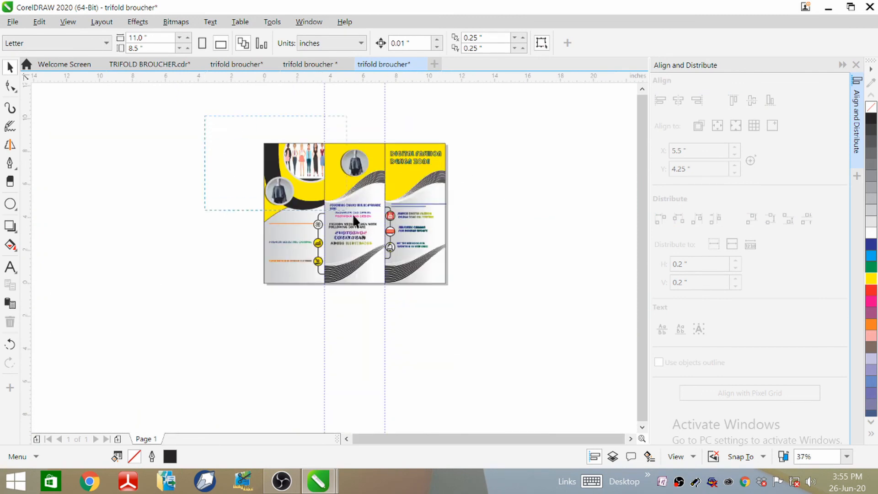
drag(353, 215, 468, 319)
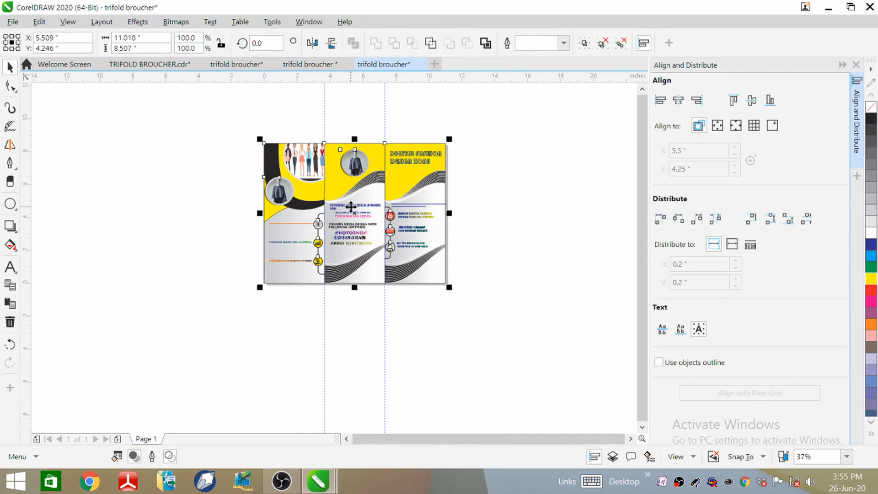
scroll(351, 206, up, 3)
scroll(351, 207, down, 1)
scroll(351, 207, down, 2)
right_click(363, 183)
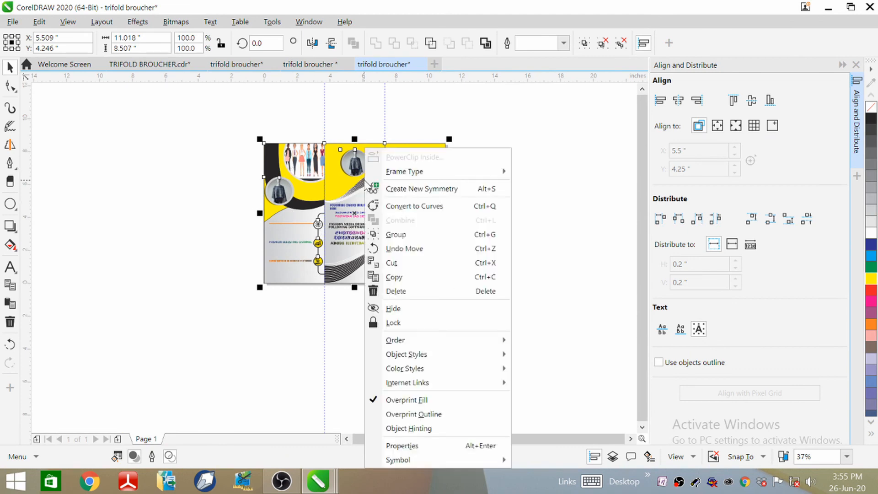
click(413, 237)
click(196, 182)
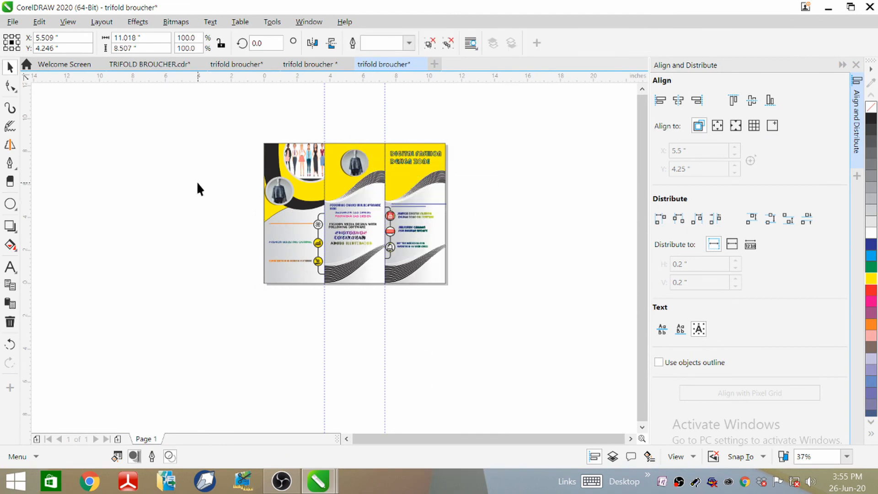
scroll(338, 155, up, 4)
scroll(339, 153, down, 2)
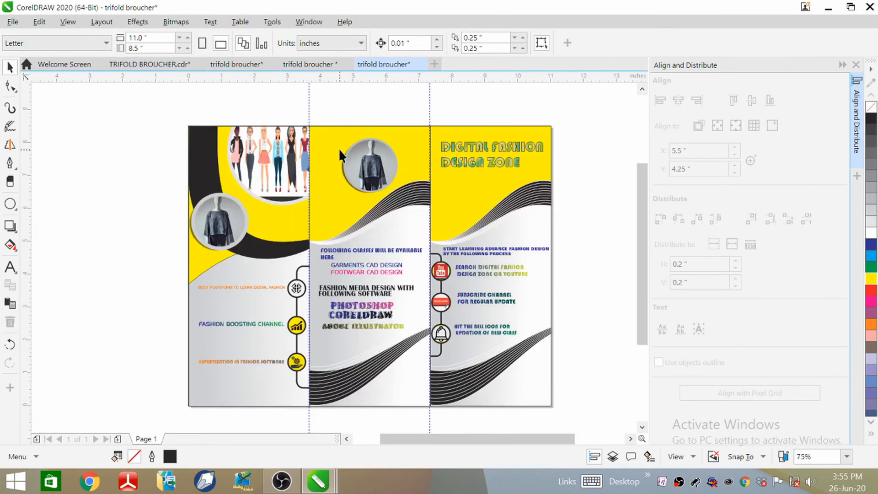